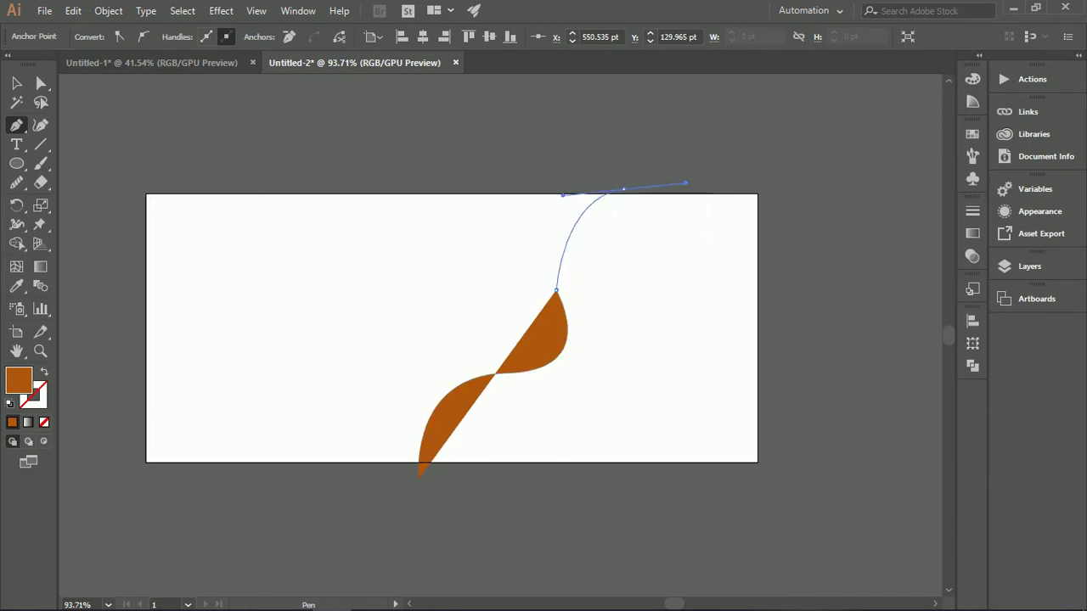
Adjust the upper end point of the wavy pen path so it finishes just above the artboard's upper edge, then deselect the path
{"action": "left_click_drag", "start_coordinate": [770, 182], "coordinate": [770, 182]}
{"action": "left_click_drag", "start_coordinate": [624, 189], "coordinate": [629, 171]}
{"action": "key", "text": "ctrl+z"}
{"action": "left_click", "coordinate": [40, 83]}
{"action": "left_click", "coordinate": [17, 83]}
{"action": "left_click", "coordinate": [357, 280]}
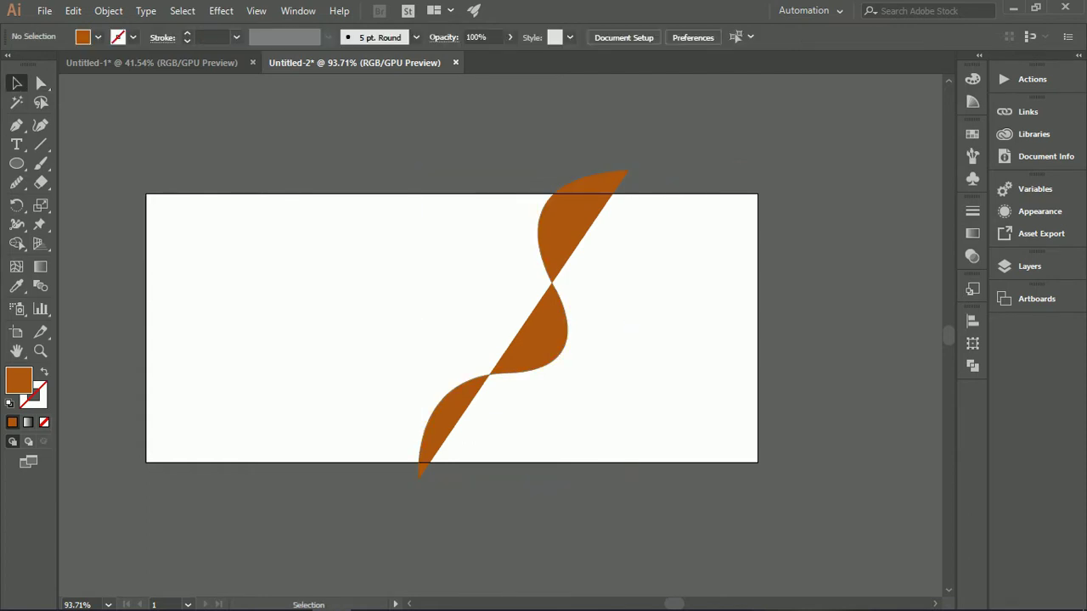
Swap the wavy path's fill and stroke so only a brown 1 pt outline remains, and choose the Smooth tool briefly before deselecting
{"action": "left_click", "coordinate": [543, 338]}
{"action": "left_click", "coordinate": [44, 372]}
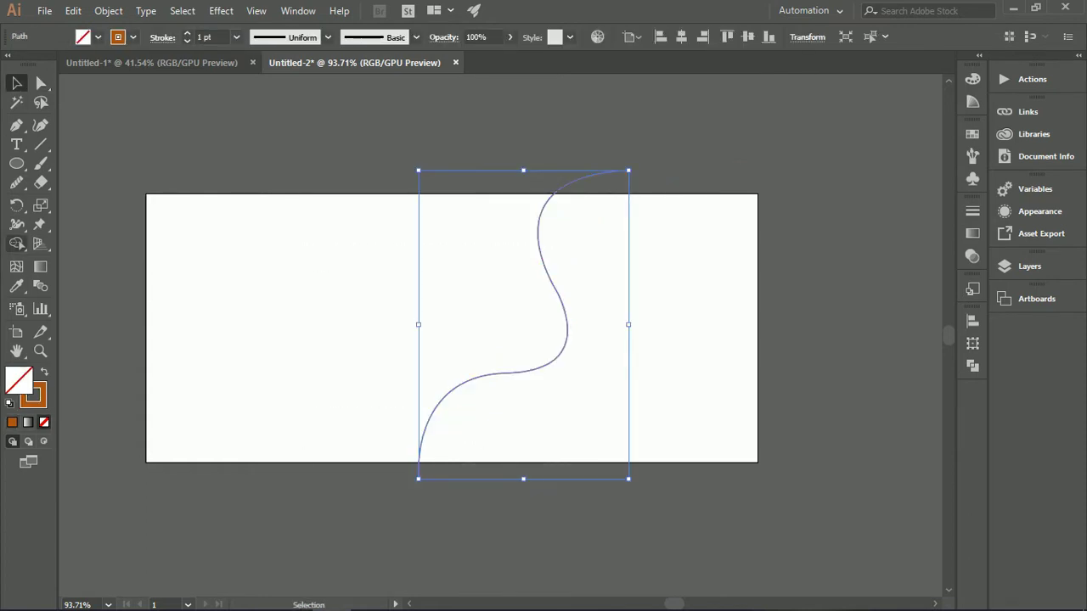
{"action": "left_click", "coordinate": [17, 182]}
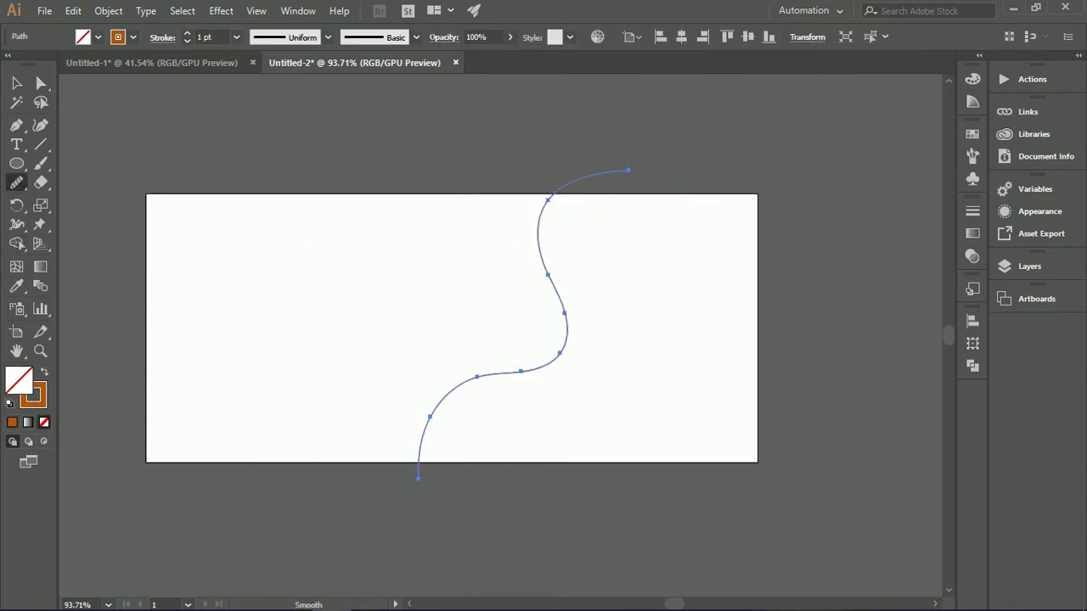
{"action": "left_click", "coordinate": [17, 83]}
{"action": "left_click", "coordinate": [633, 366]}
Draw a rectangle covering the entire artboard and give it a solid brown fill without a stroke
{"action": "left_click_drag", "start_coordinate": [633, 365], "coordinate": [577, 367]}
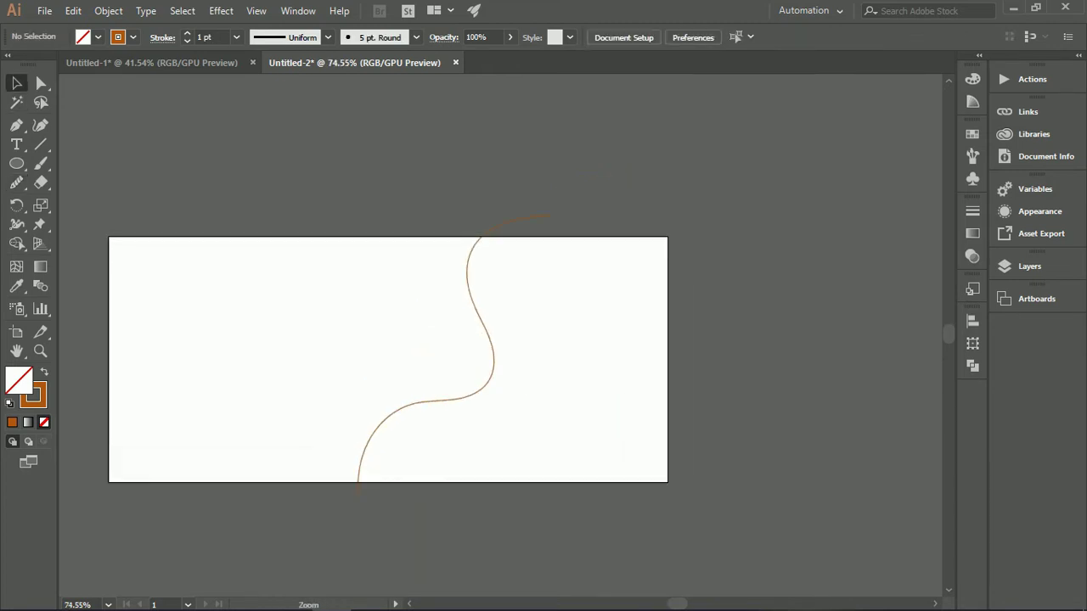
{"action": "left_click_drag", "start_coordinate": [480, 391], "coordinate": [533, 340]}
{"action": "left_click", "coordinate": [588, 374]}
{"action": "key", "text": "ctrl+z"}
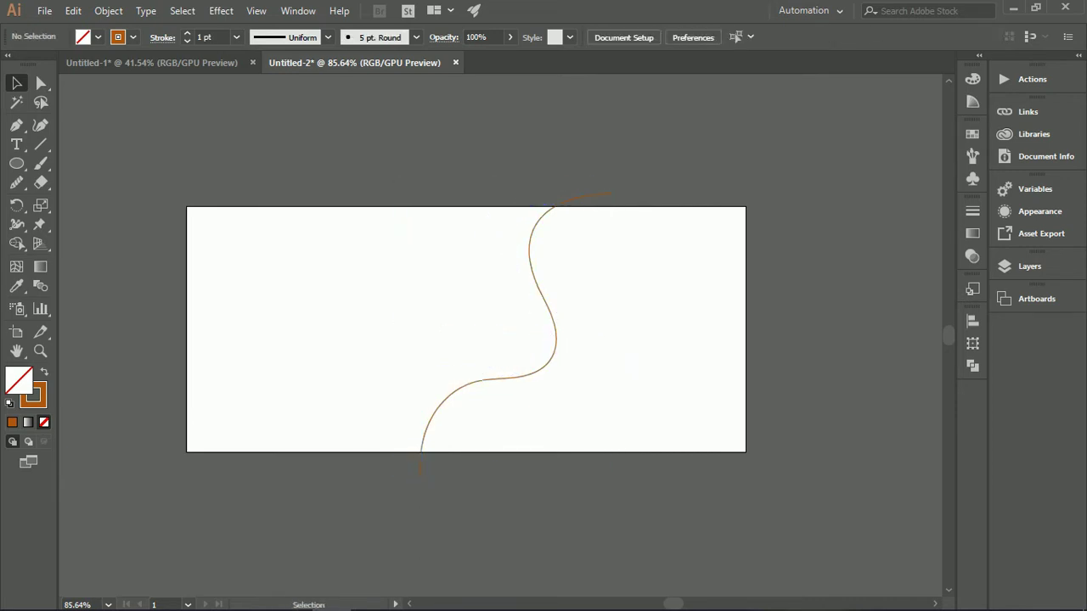
{"action": "left_click_drag", "start_coordinate": [187, 205], "coordinate": [745, 451]}
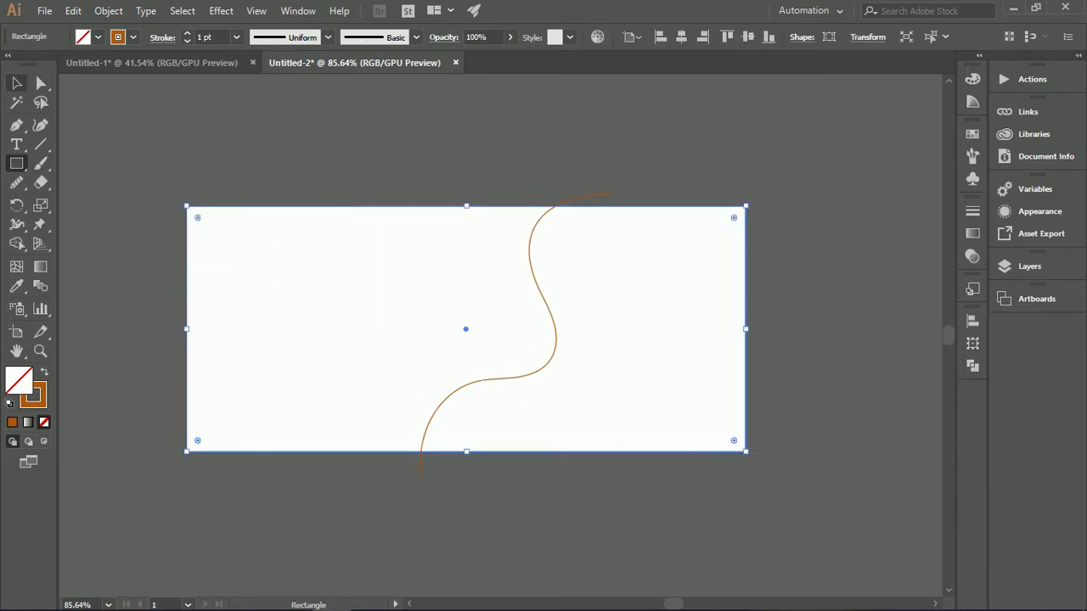
{"action": "key", "text": "v"}
{"action": "key", "text": "shift+x"}
Send the brown rectangle to the back, behind the wavy path
{"action": "right_click", "coordinate": [363, 281]}
{"action": "mouse_move", "coordinate": [425, 530]}
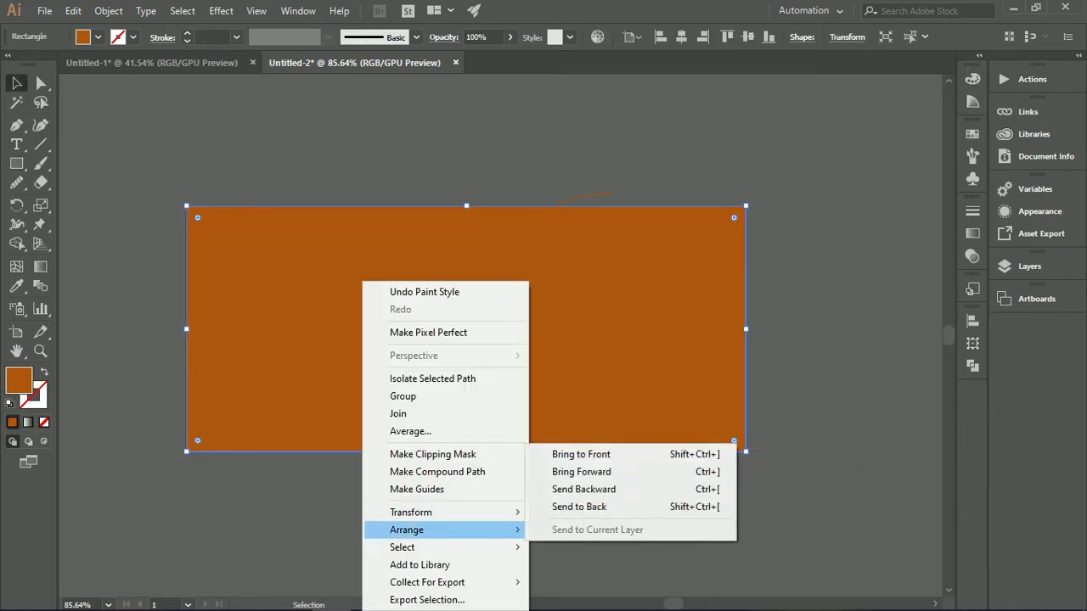
{"action": "left_click", "coordinate": [586, 507]}
{"action": "left_click", "coordinate": [586, 510]}
Split the rectangle along the wavy path into two separate shapes with the Shape Builder
{"action": "key", "text": "ctrl+a"}
{"action": "key", "text": "shift+m"}
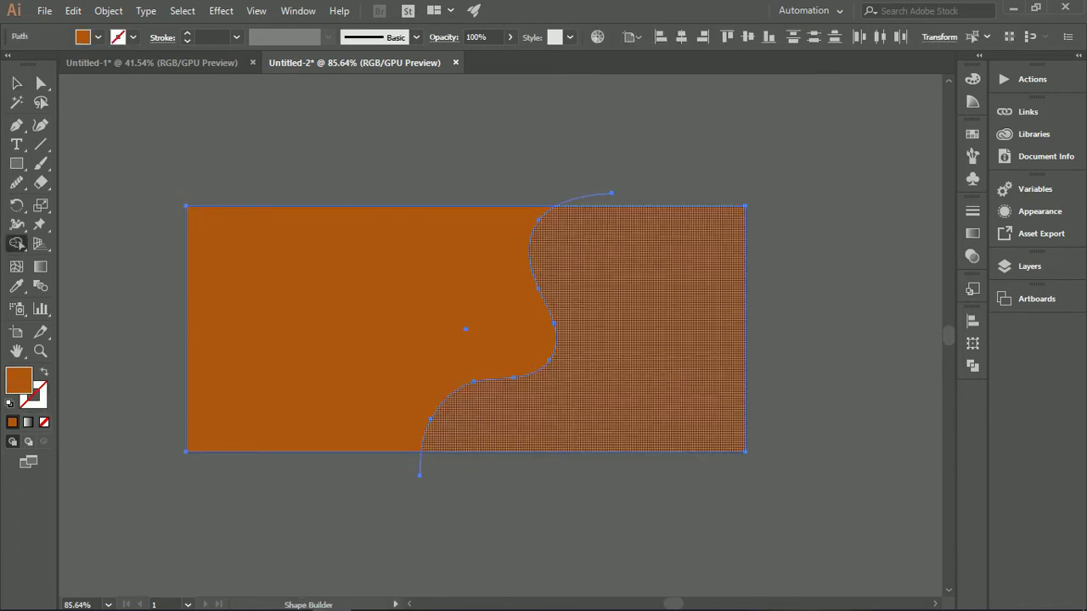
{"action": "left_click", "coordinate": [645, 331]}
{"action": "left_click", "coordinate": [348, 327]}
Delete the leftover ends of the wavy path that stick out above and below the artboard
{"action": "key", "text": "v"}
{"action": "left_click", "coordinate": [510, 158]}
{"action": "left_click", "coordinate": [586, 196]}
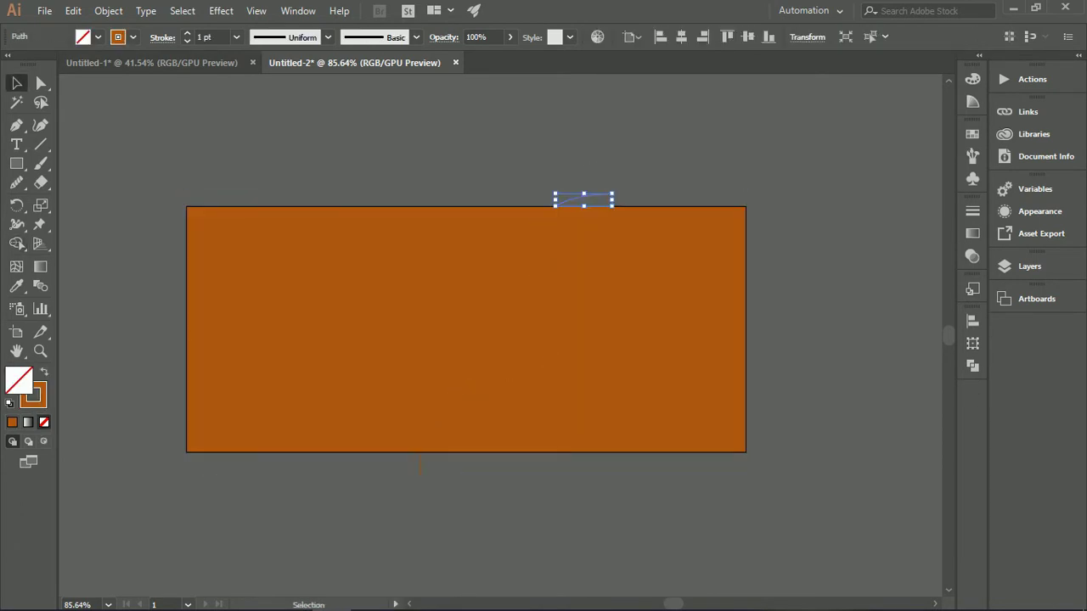
{"action": "left_click", "coordinate": [419, 465]}
{"action": "key", "text": "Delete"}
{"action": "left_click_drag", "start_coordinate": [413, 467], "coordinate": [379, 466]}
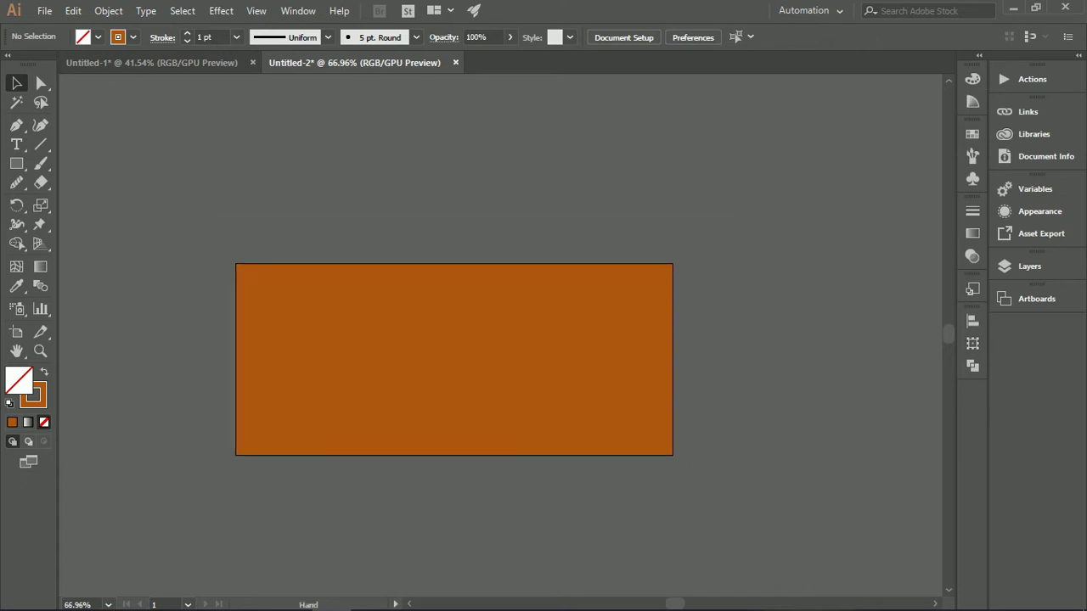
Fill the right-hand wavy shape with a linear gradient from orange to yellow
{"action": "left_click", "coordinate": [586, 365]}
{"action": "left_click", "coordinate": [972, 234]}
{"action": "left_click", "coordinate": [892, 319]}
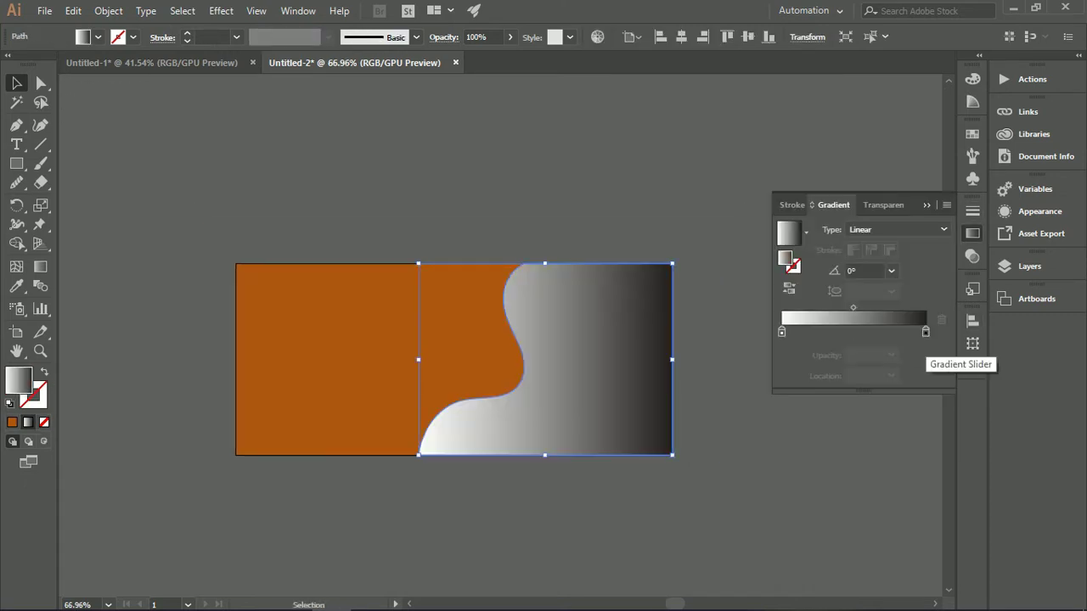
{"action": "double_click", "coordinate": [926, 332]}
{"action": "left_click", "coordinate": [886, 382]}
{"action": "double_click", "coordinate": [781, 332]}
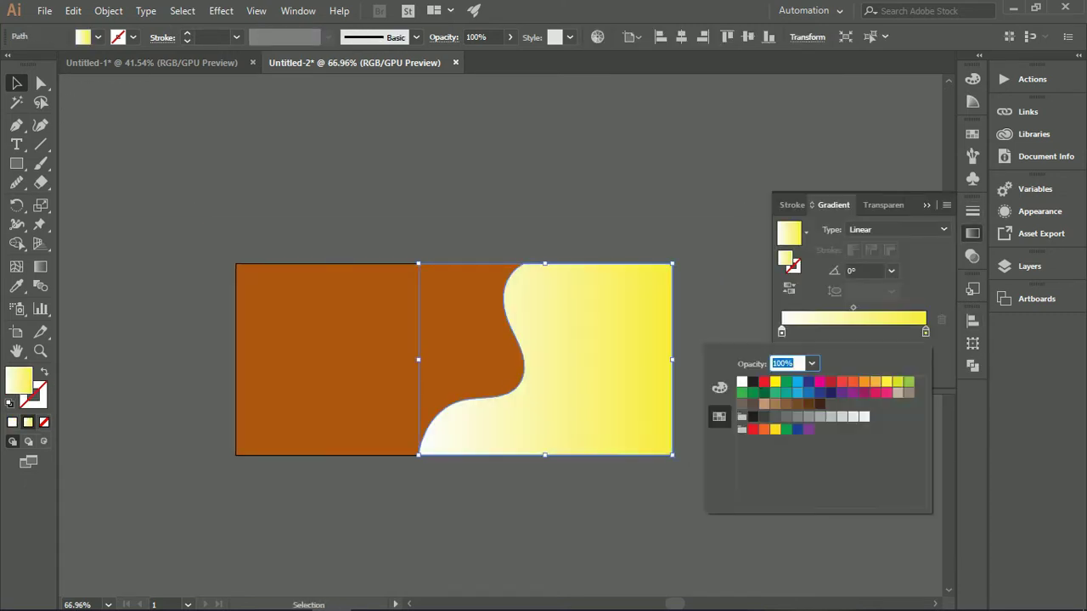
{"action": "left_click", "coordinate": [875, 383]}
Redirect the right-hand shape's gradient diagonally at 140.9°, with yellow at the upper left and orange at the lower right, and deselect it
{"action": "left_click", "coordinate": [40, 266]}
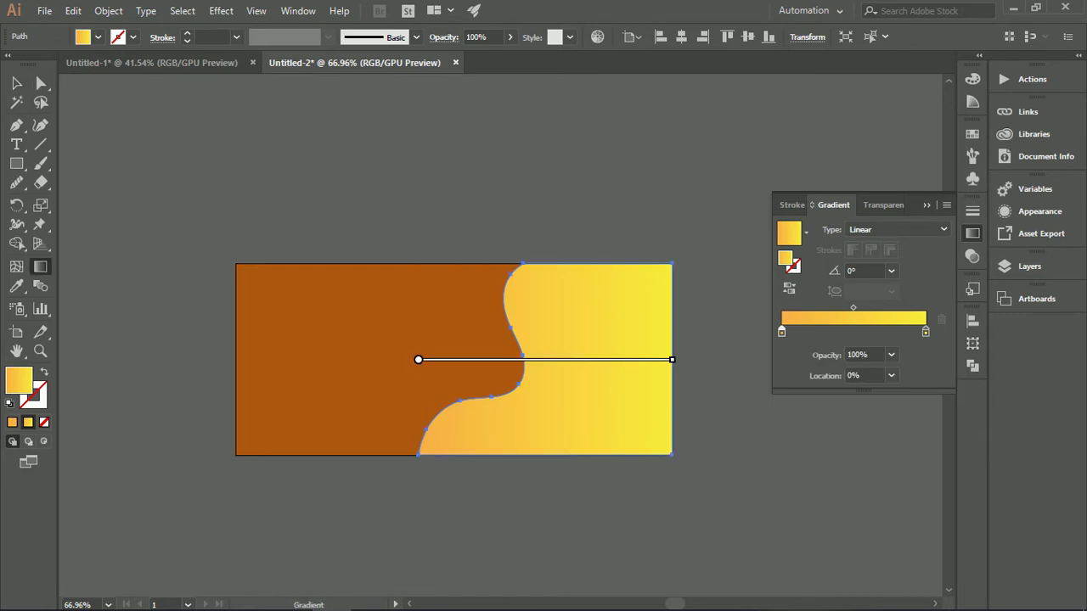
{"action": "left_click_drag", "start_coordinate": [514, 212], "coordinate": [575, 498]}
{"action": "mouse_move", "coordinate": [494, 304]}
{"action": "left_mouse_down"}
{"action": "mouse_move", "coordinate": [698, 525]}
{"action": "mouse_move", "coordinate": [485, 289]}
{"action": "mouse_move", "coordinate": [476, 303]}
{"action": "left_mouse_up"}
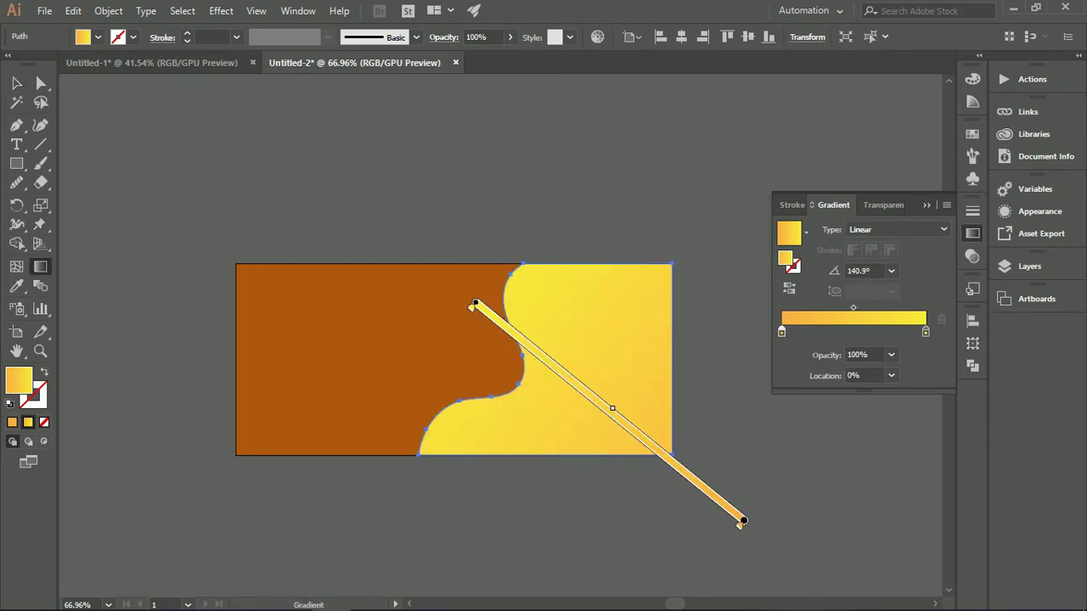
{"action": "left_click_drag", "start_coordinate": [612, 409], "coordinate": [584, 387]}
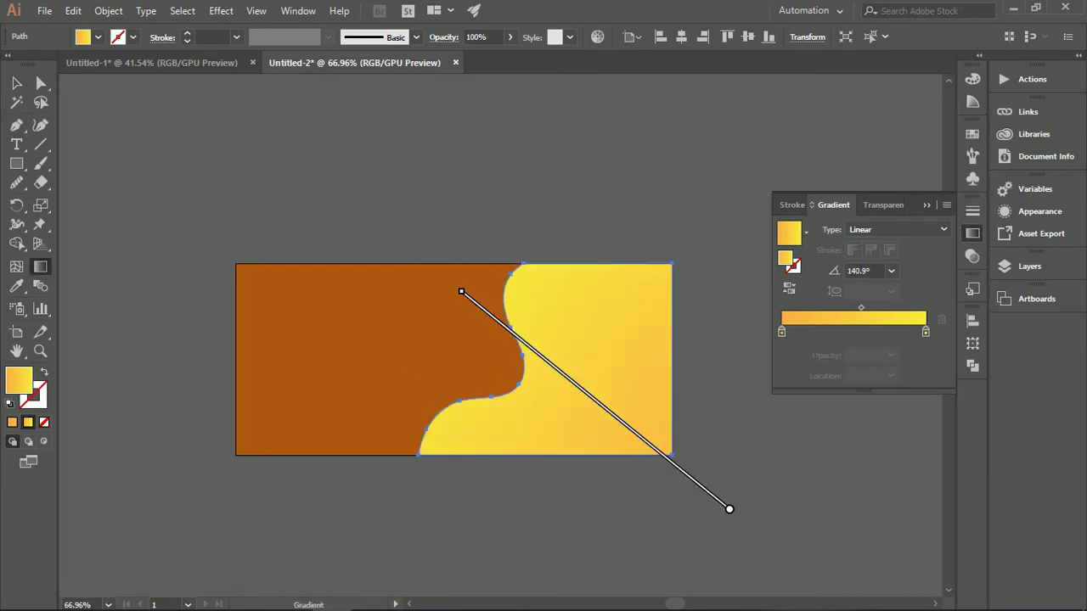
{"action": "double_click", "coordinate": [16, 102]}
{"action": "left_click", "coordinate": [16, 82]}
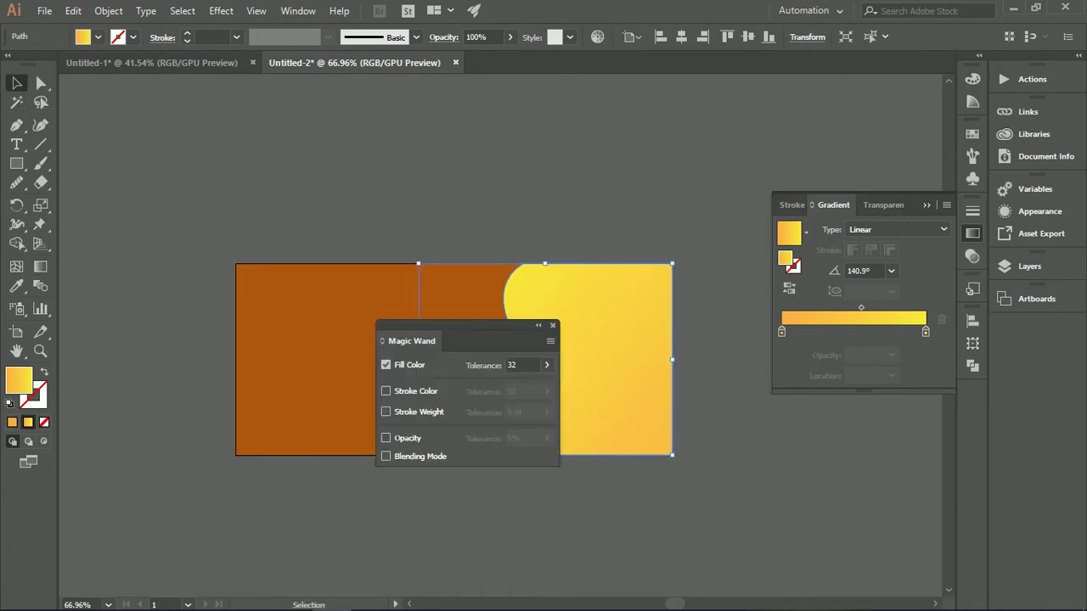
{"action": "left_click", "coordinate": [553, 326]}
{"action": "left_click", "coordinate": [595, 187]}
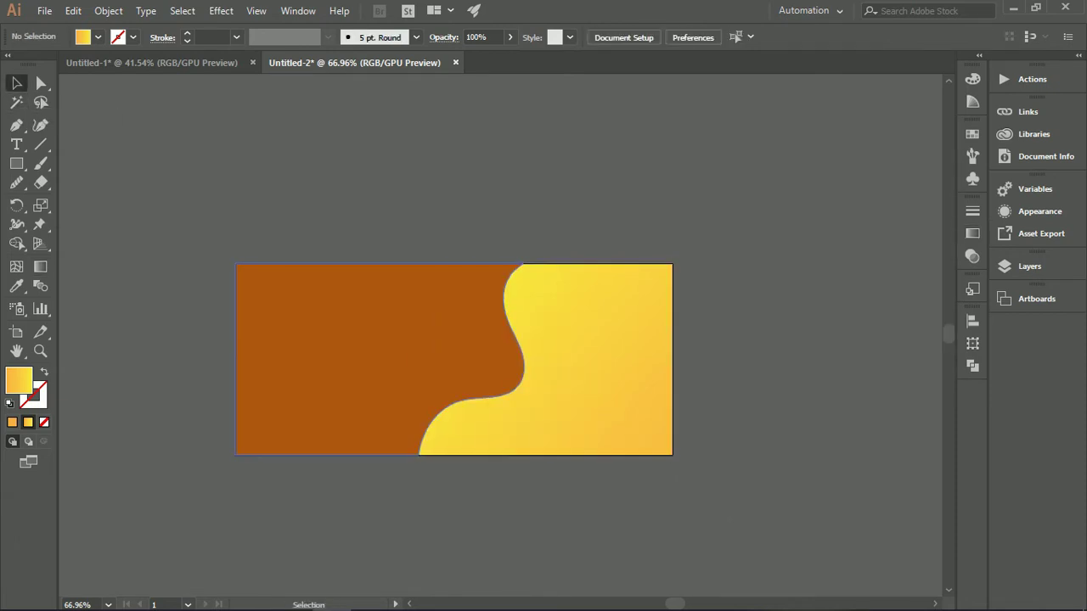
Fill the left-hand shape with a linear gradient from orange to red
{"action": "left_click", "coordinate": [435, 331]}
{"action": "left_click", "coordinate": [972, 234]}
{"action": "left_click", "coordinate": [898, 319]}
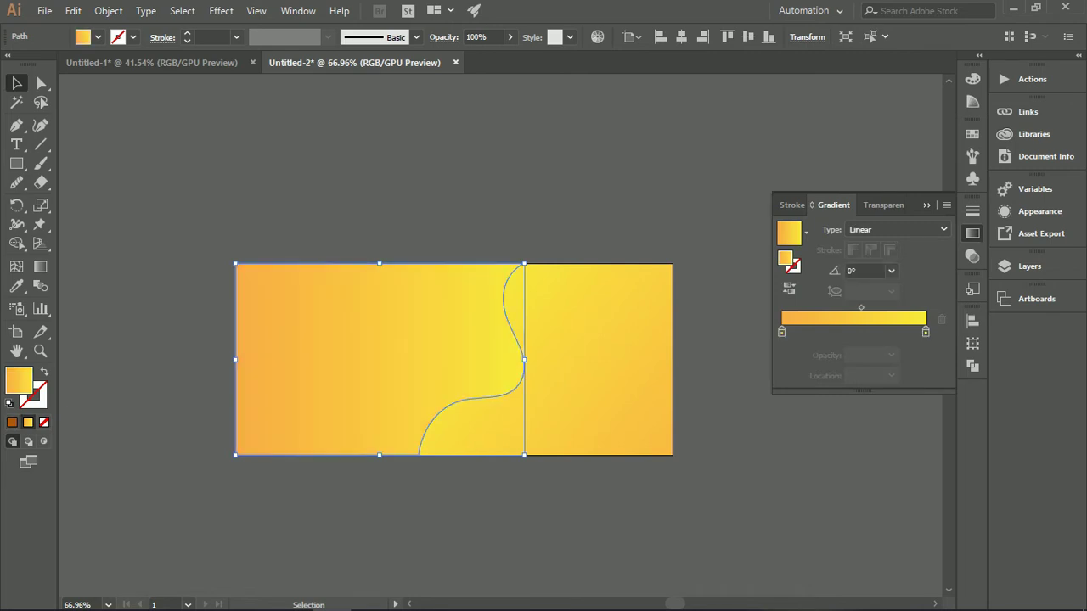
{"action": "double_click", "coordinate": [926, 332]}
{"action": "left_click", "coordinate": [831, 381]}
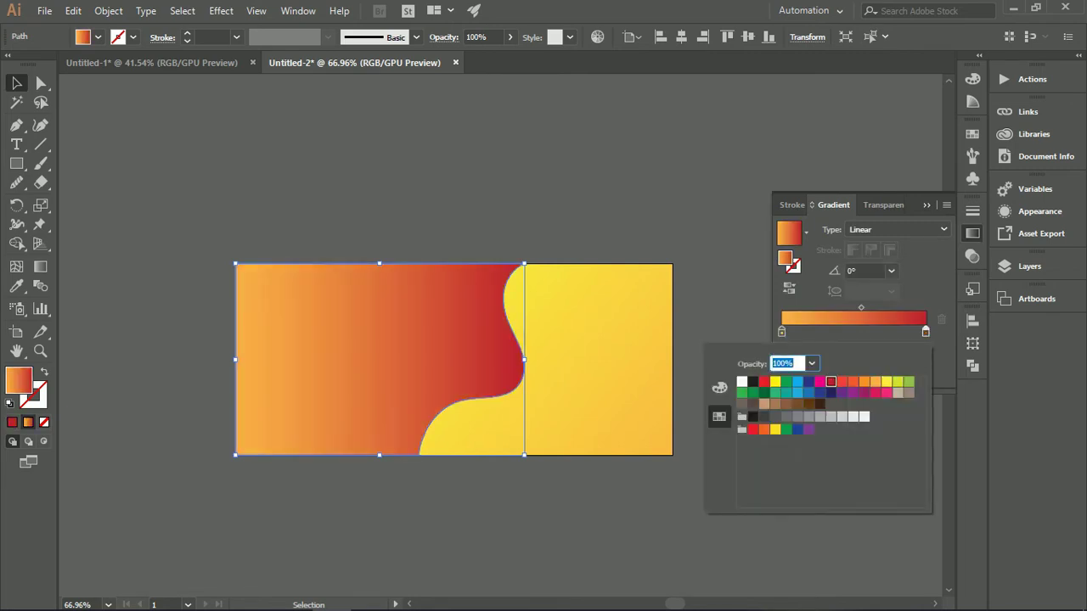
{"action": "left_click", "coordinate": [898, 230]}
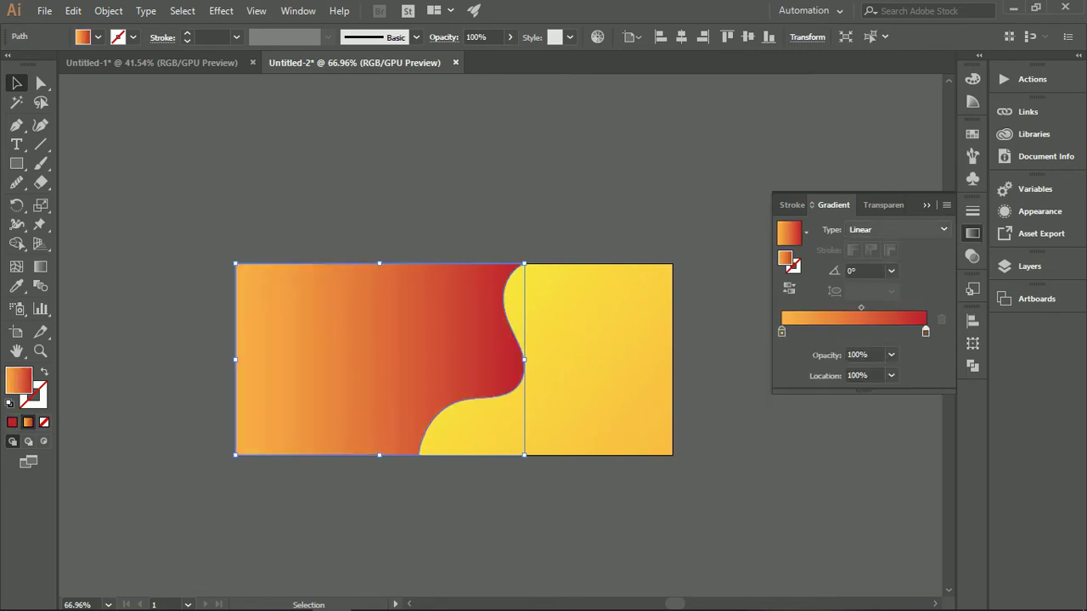
Run the left-hand shape's gradient diagonally from orange at the lower right to red at the upper left
{"action": "left_click", "coordinate": [40, 267]}
{"action": "left_click_drag", "start_coordinate": [611, 454], "coordinate": [299, 326]}
{"action": "left_click_drag", "start_coordinate": [518, 477], "coordinate": [229, 297]}
Make the swatch C=15 M=100 Y=90 K=10 global and darken it to RGB 127, 4, 11
{"action": "left_click", "coordinate": [972, 134]}
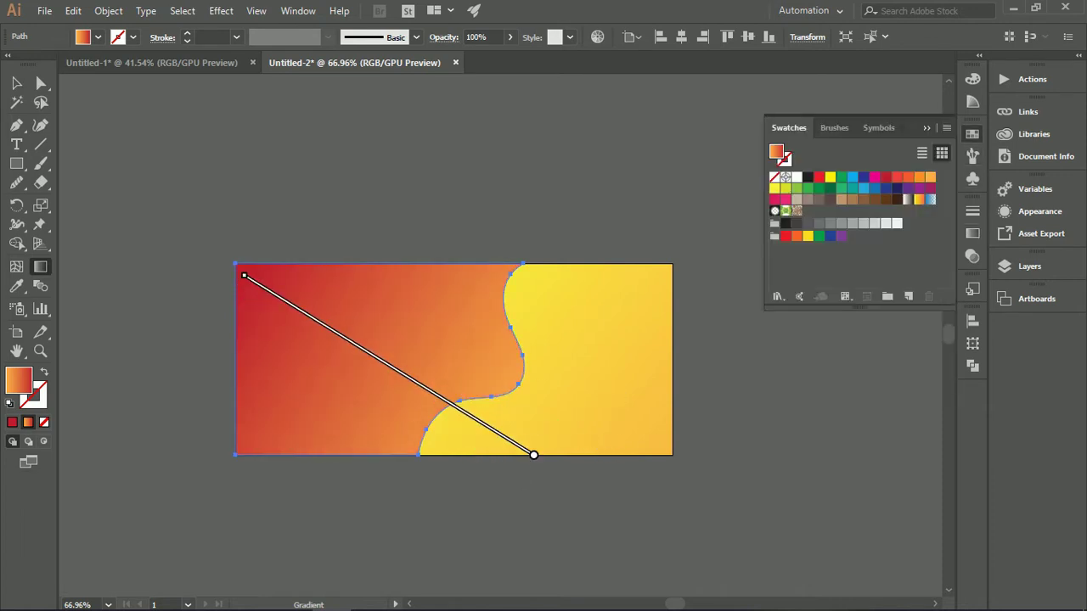
{"action": "double_click", "coordinate": [886, 178]}
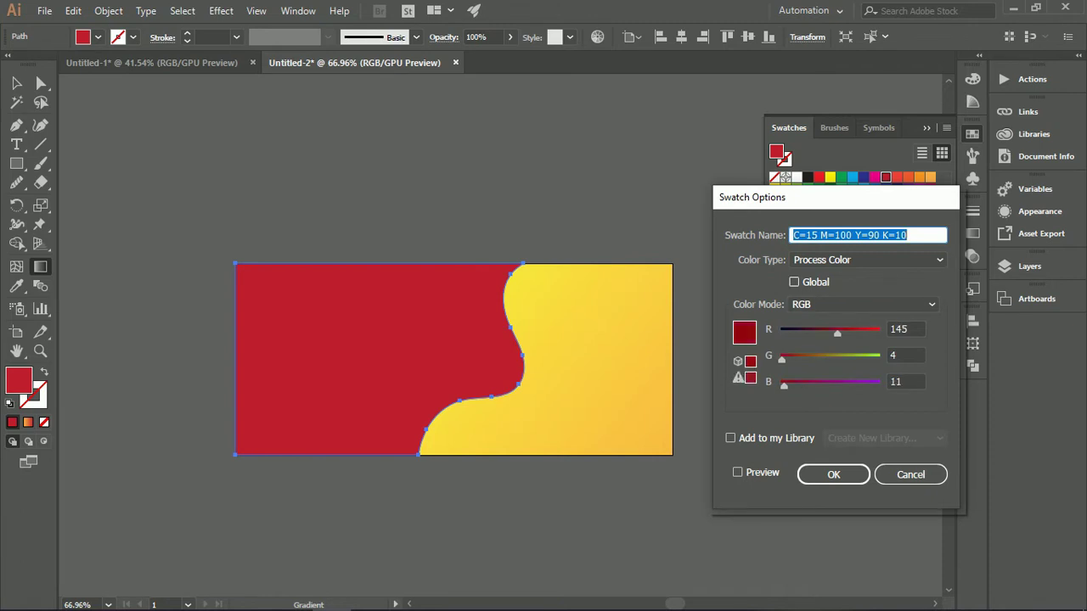
{"action": "left_click", "coordinate": [795, 282]}
{"action": "left_click_drag", "start_coordinate": [838, 333], "coordinate": [833, 333]}
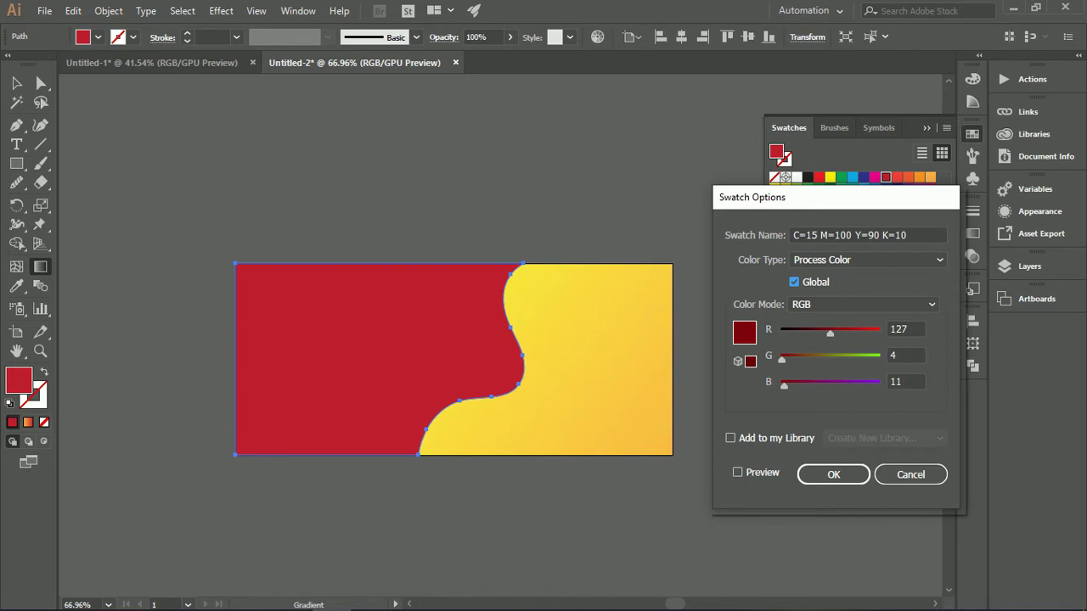
{"action": "left_click", "coordinate": [833, 475]}
Make the CMYK Red swatch global and change its color to RGB 191, 0, 2
{"action": "double_click", "coordinate": [820, 178]}
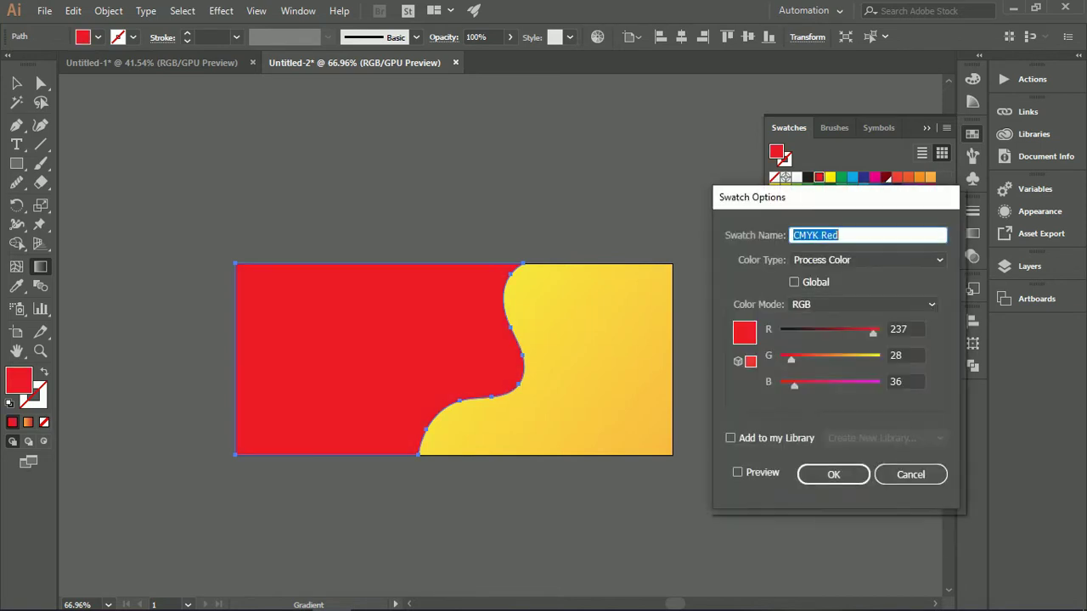
{"action": "left_click", "coordinate": [795, 282]}
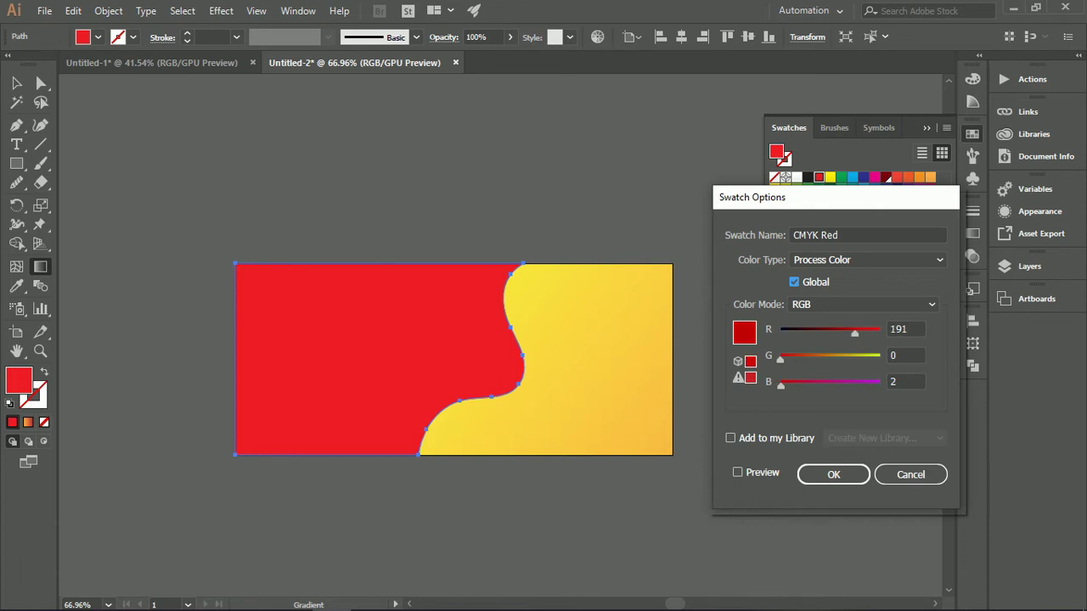
{"action": "key", "text": "Return"}
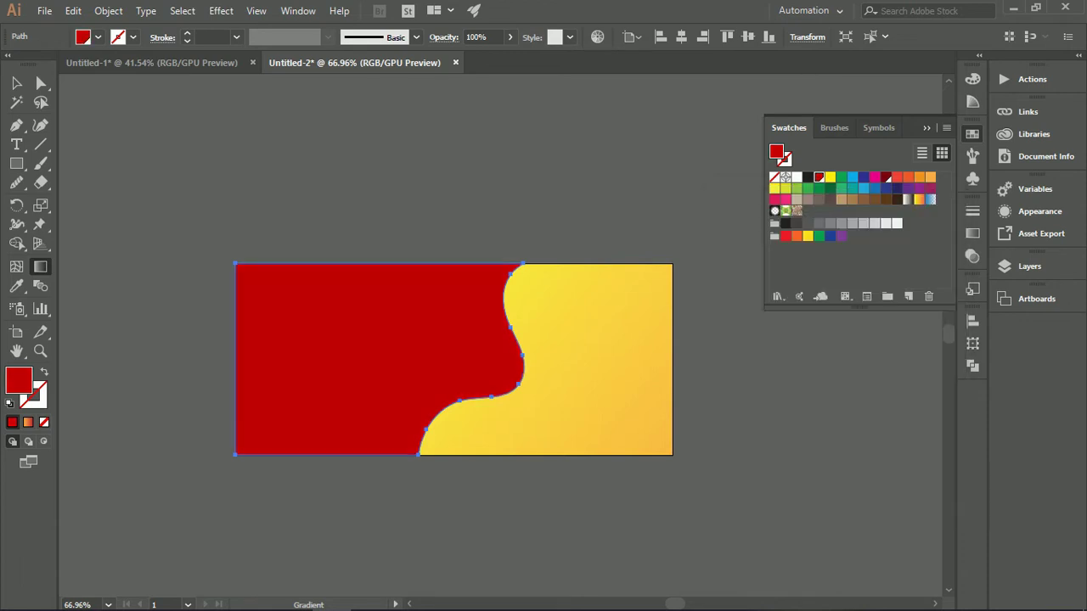
Fill the left-hand shape with a gradient from the edited CMYK Red swatch to the edited dark red swatch
{"action": "left_click", "coordinate": [973, 234]}
{"action": "left_click", "coordinate": [908, 319]}
{"action": "double_click", "coordinate": [926, 332]}
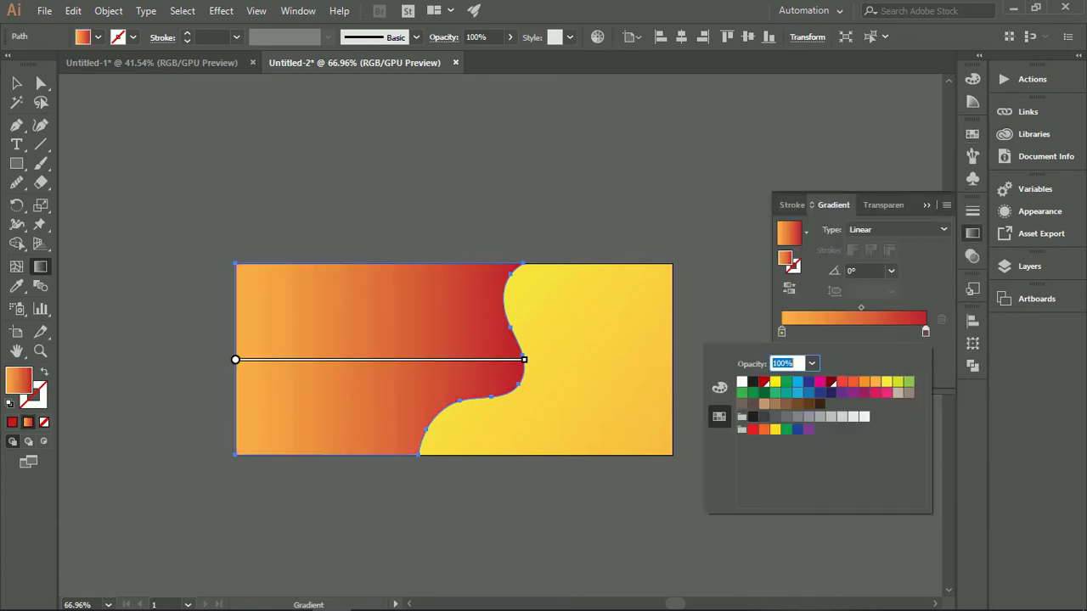
{"action": "left_click", "coordinate": [831, 382]}
{"action": "double_click", "coordinate": [782, 332]}
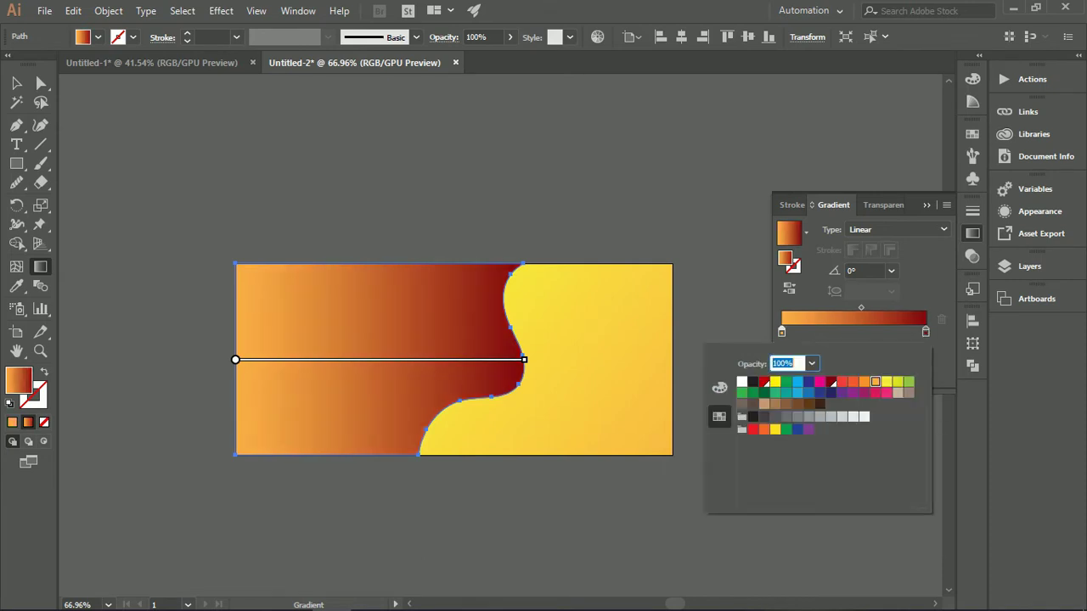
{"action": "left_click", "coordinate": [765, 382]}
{"action": "key", "text": "Escape"}
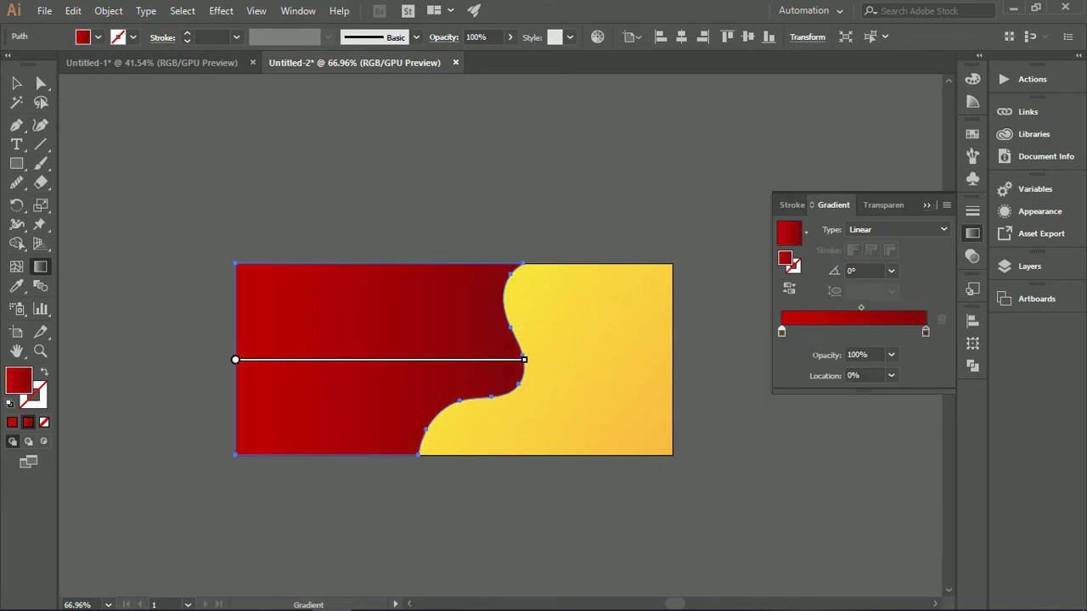
Make the left-hand shape's gradient radial, enlarge its radius and shift its centre slightly right, then deselect the shape
{"action": "left_click", "coordinate": [943, 229]}
{"action": "left_click", "coordinate": [862, 263]}
{"action": "left_click_drag", "start_coordinate": [502, 360], "coordinate": [624, 360]}
{"action": "left_click_drag", "start_coordinate": [379, 360], "coordinate": [430, 357]}
{"action": "left_click", "coordinate": [16, 84]}
{"action": "left_click", "coordinate": [140, 162]}
Paste a copy of the wavy path and place it over the red shape, just left of the yellow edge
{"action": "scroll", "coordinate": [459, 466], "scroll_direction": "up", "scroll_amount": 2}
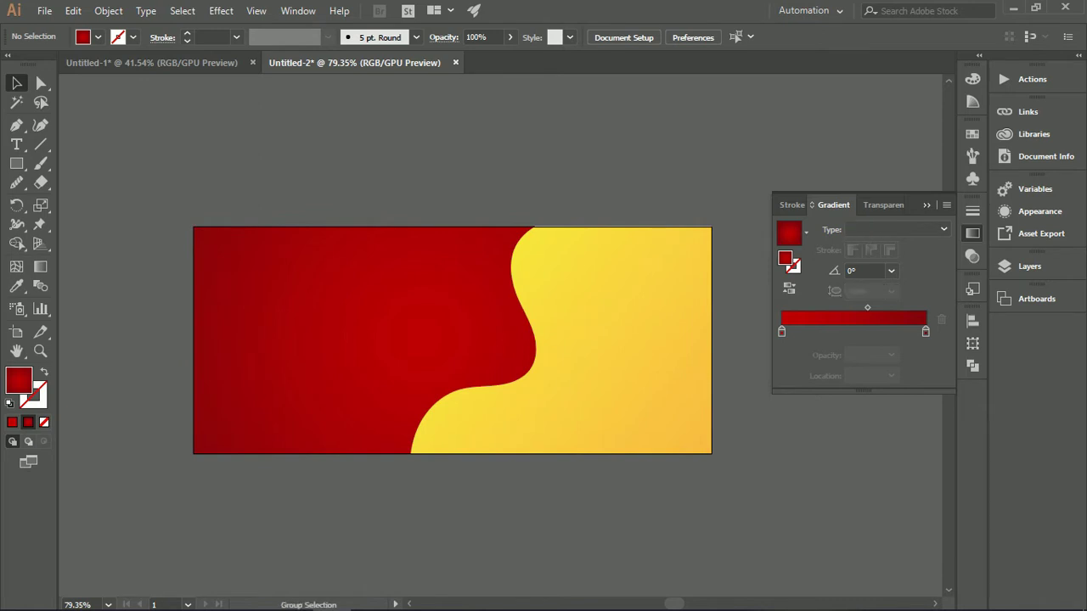
{"action": "key", "text": "ctrl+v"}
{"action": "left_click", "coordinate": [436, 473]}
{"action": "scroll", "coordinate": [436, 473], "scroll_direction": "up", "scroll_amount": 2}
{"action": "left_click", "coordinate": [521, 341]}
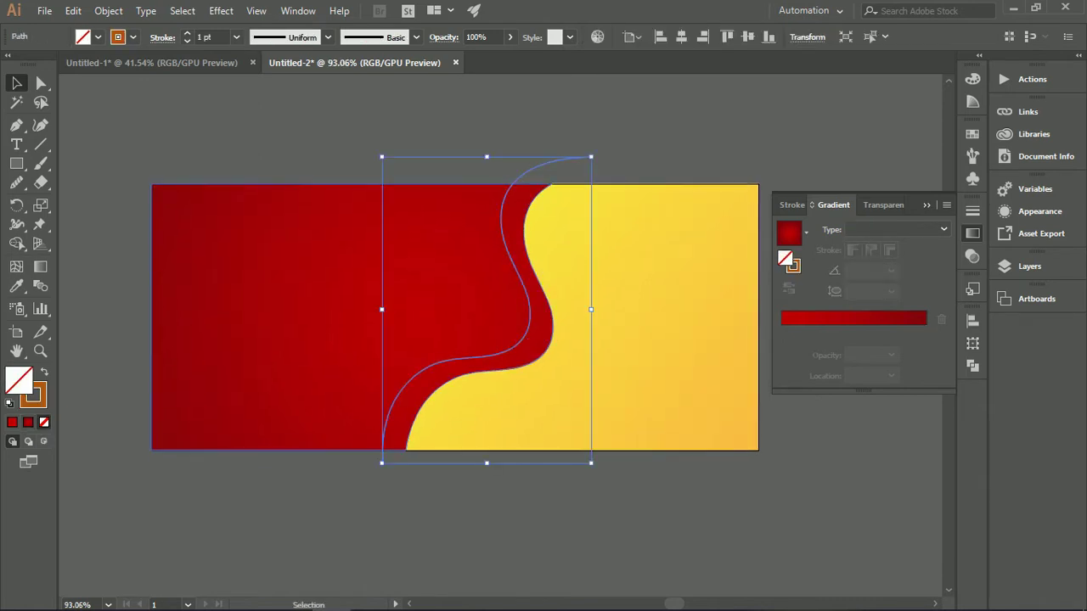
Sample the yellow-orange gradient from the right-hand shape and apply it to the pasted path's stroke, leaving no fill
{"action": "key", "text": "i"}
{"action": "left_click", "coordinate": [613, 333]}
{"action": "key", "text": "v"}
{"action": "key", "text": "shift+x"}
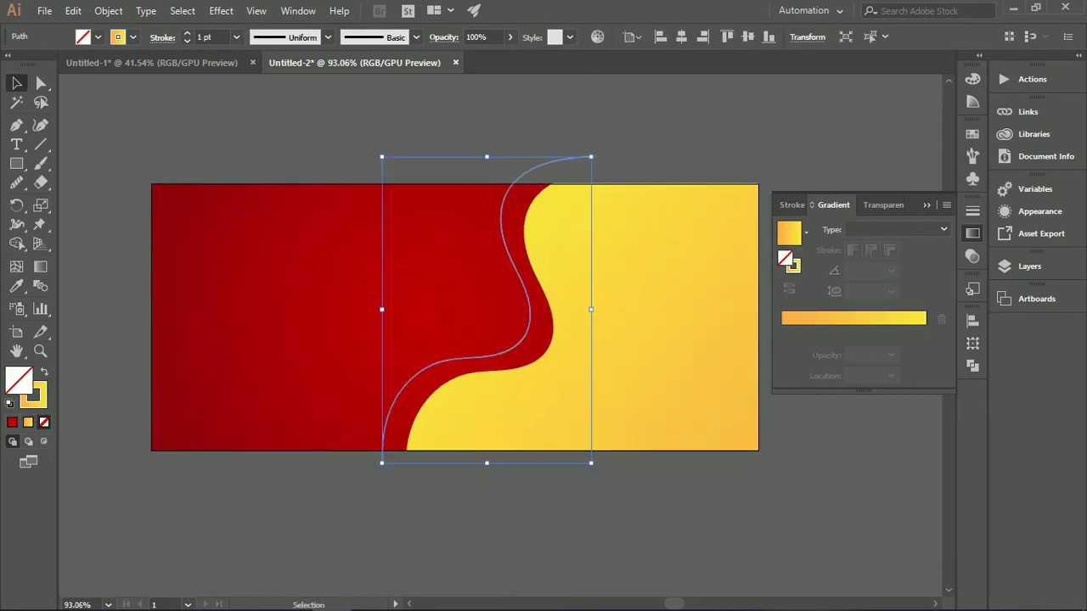
Set the pasted path's stroke weight to 2 pt and make it a dashed line with 12 pt dashes
{"action": "left_click", "coordinate": [162, 37]}
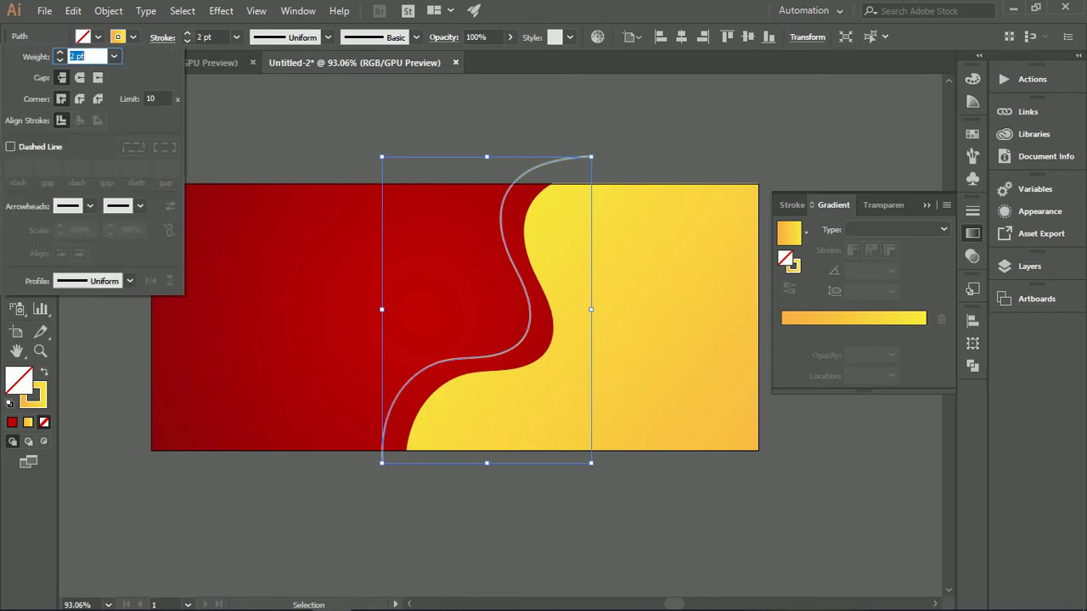
{"action": "left_click", "coordinate": [11, 147]}
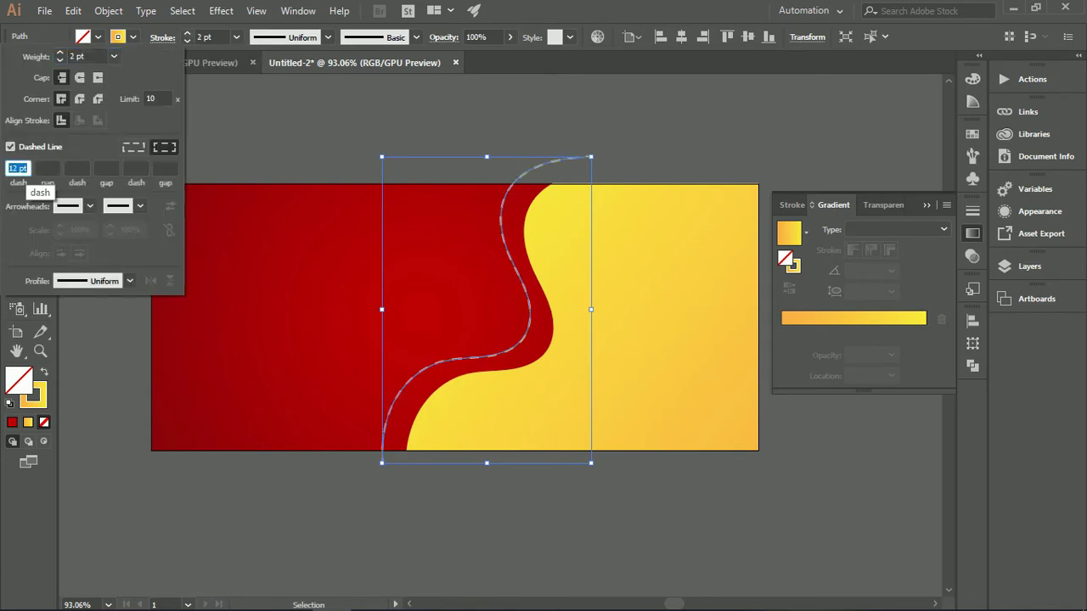
{"action": "left_click", "coordinate": [288, 128]}
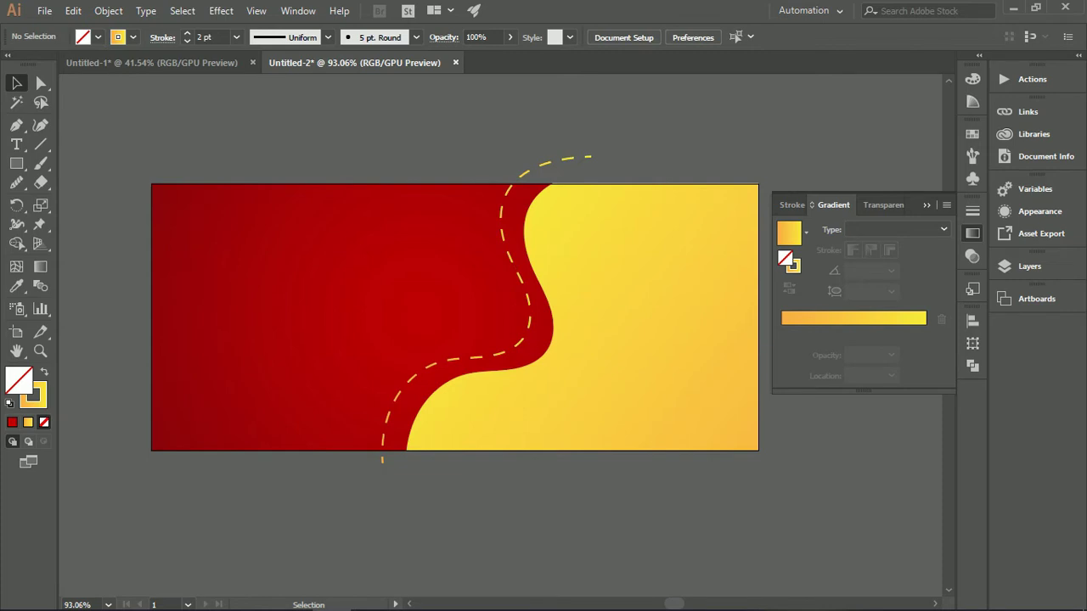
Select the dashed curve along the yellow edge and expand its appearance
{"action": "left_click", "coordinate": [926, 205]}
{"action": "key", "text": "ctrl+space"}
{"action": "left_click_drag", "start_coordinate": [514, 181], "coordinate": [543, 181]}
{"action": "left_click", "coordinate": [533, 170]}
{"action": "right_click", "coordinate": [534, 169]}
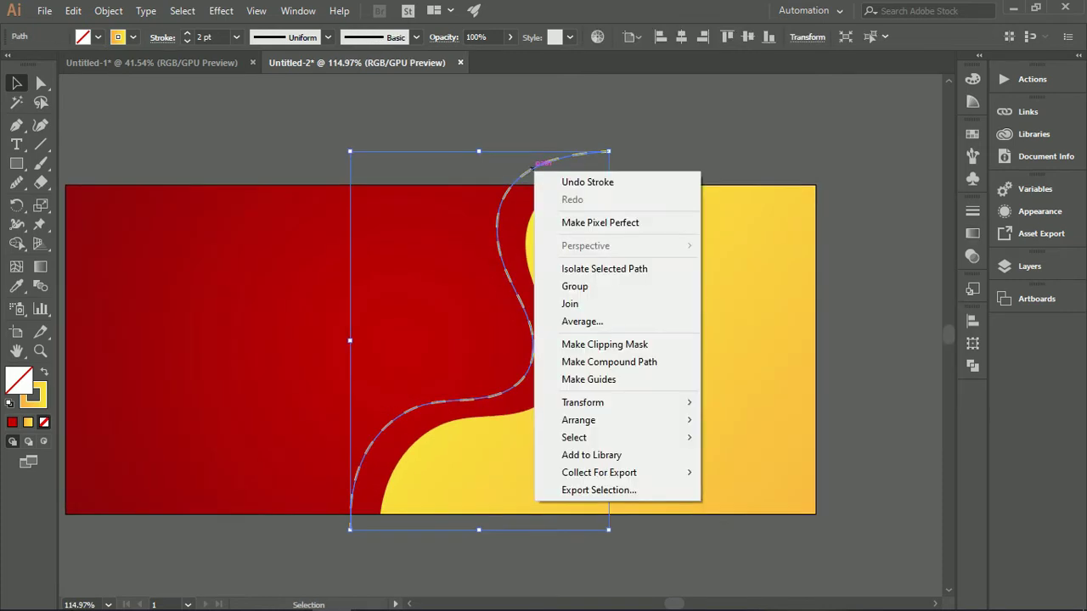
{"action": "left_click", "coordinate": [562, 137]}
{"action": "left_click", "coordinate": [568, 156]}
{"action": "left_click", "coordinate": [108, 10]}
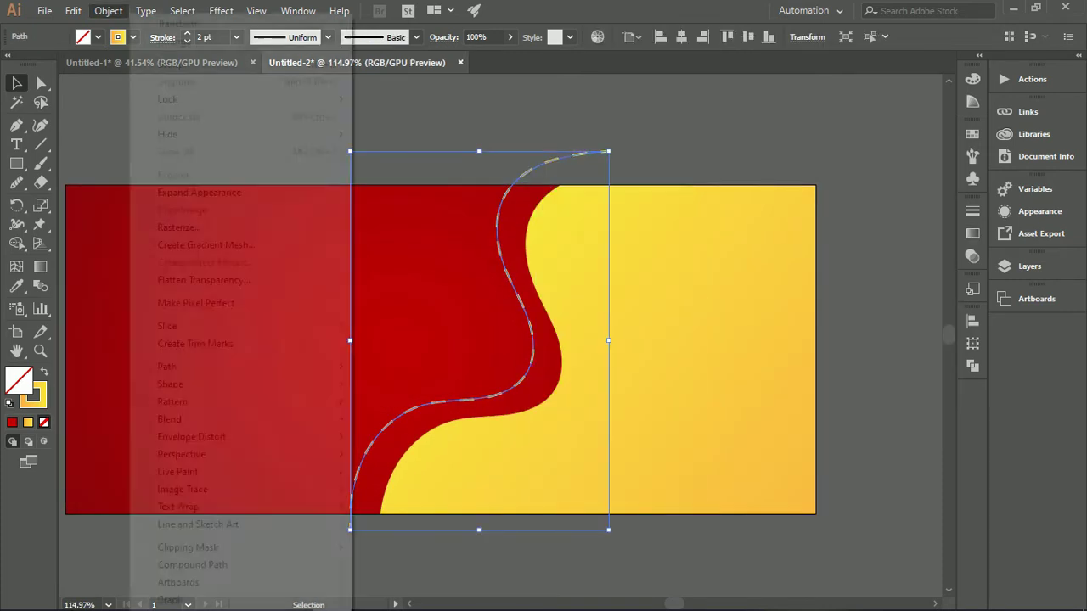
{"action": "left_click", "coordinate": [204, 190]}
{"action": "left_click", "coordinate": [722, 557]}
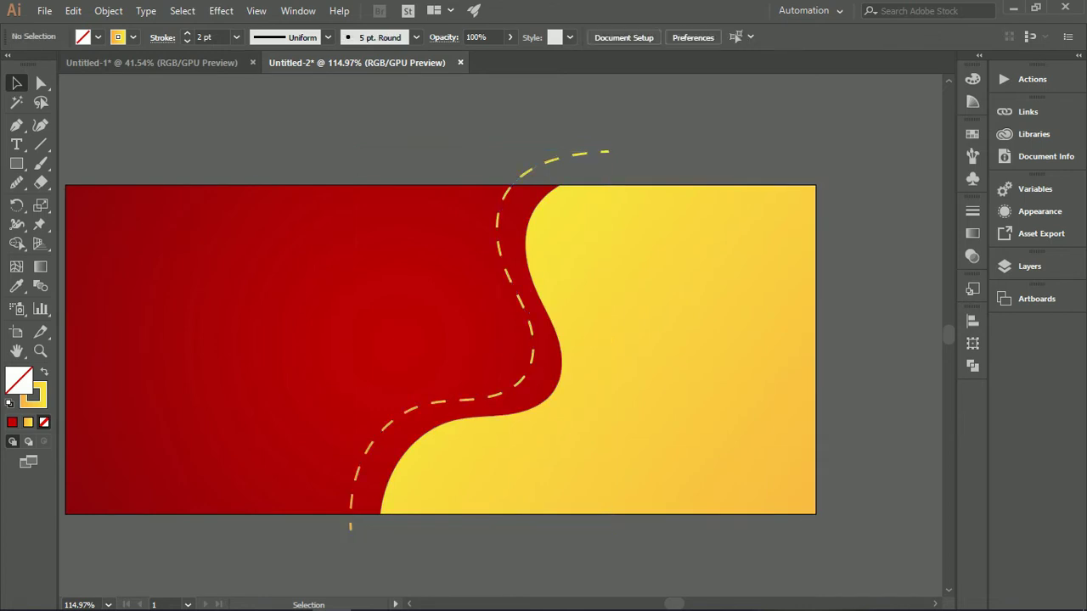
{"action": "left_click", "coordinate": [901, 596]}
{"action": "left_click", "coordinate": [901, 564]}
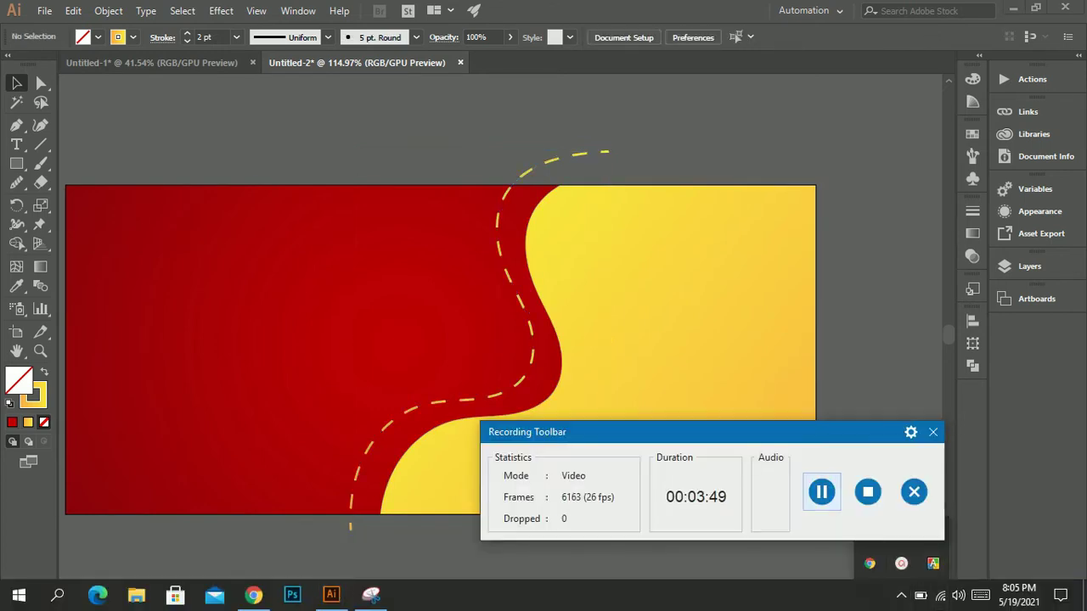
{"action": "left_click_drag", "start_coordinate": [650, 322], "coordinate": [548, 437]}
{"action": "left_click", "coordinate": [901, 596]}
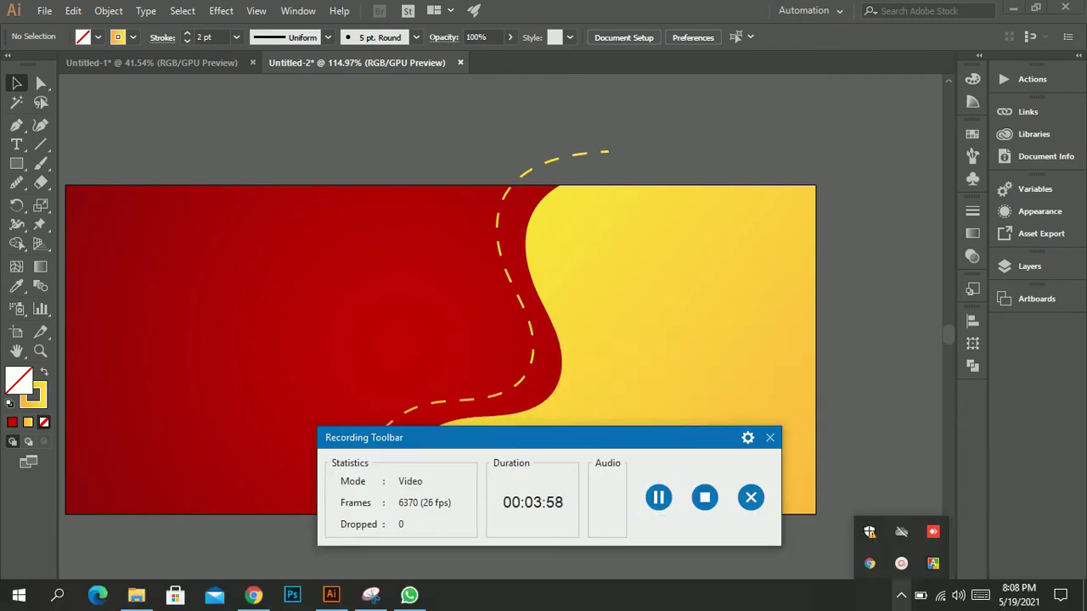
{"action": "left_click", "coordinate": [902, 564]}
{"action": "left_click", "coordinate": [860, 458]}
Expand the dashed curve's gradient stroke into filled shapes, ungroup the result and deselect it
{"action": "scroll", "coordinate": [702, 354], "scroll_direction": "down", "scroll_amount": 3}
{"action": "left_click_drag", "start_coordinate": [702, 354], "coordinate": [661, 361]}
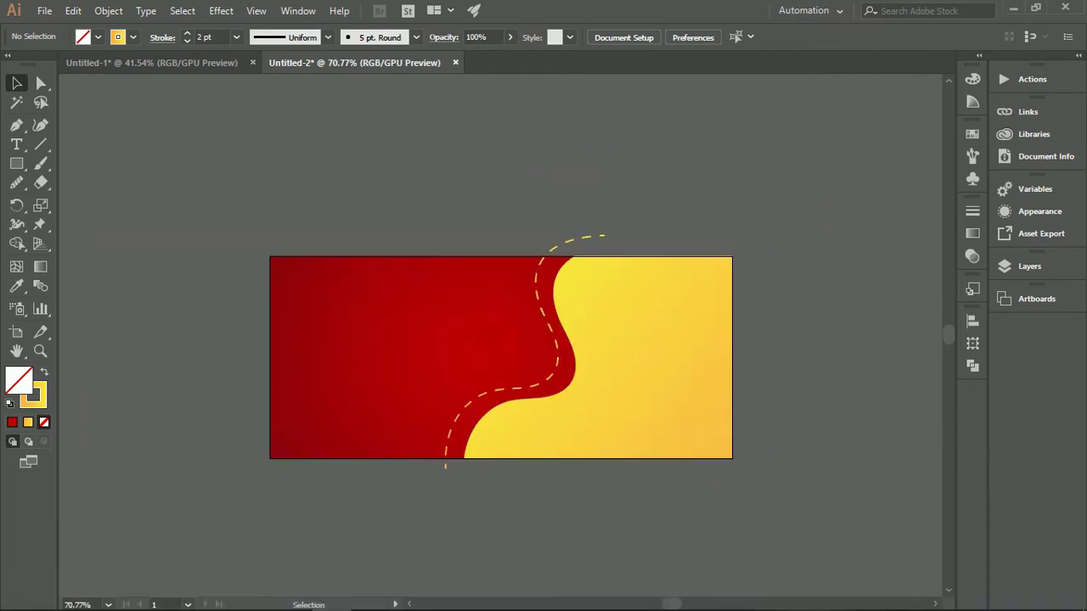
{"action": "scroll", "coordinate": [582, 398], "scroll_direction": "up", "scroll_amount": 2}
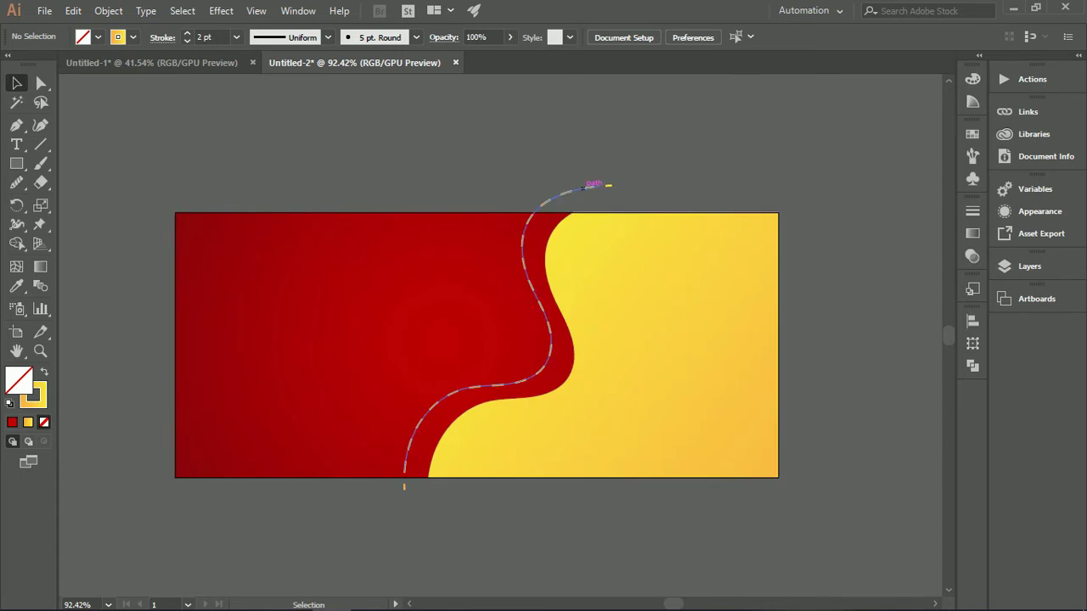
{"action": "left_click", "coordinate": [594, 183]}
{"action": "left_click", "coordinate": [109, 10]}
{"action": "left_click", "coordinate": [176, 175]}
{"action": "key", "text": "Return"}
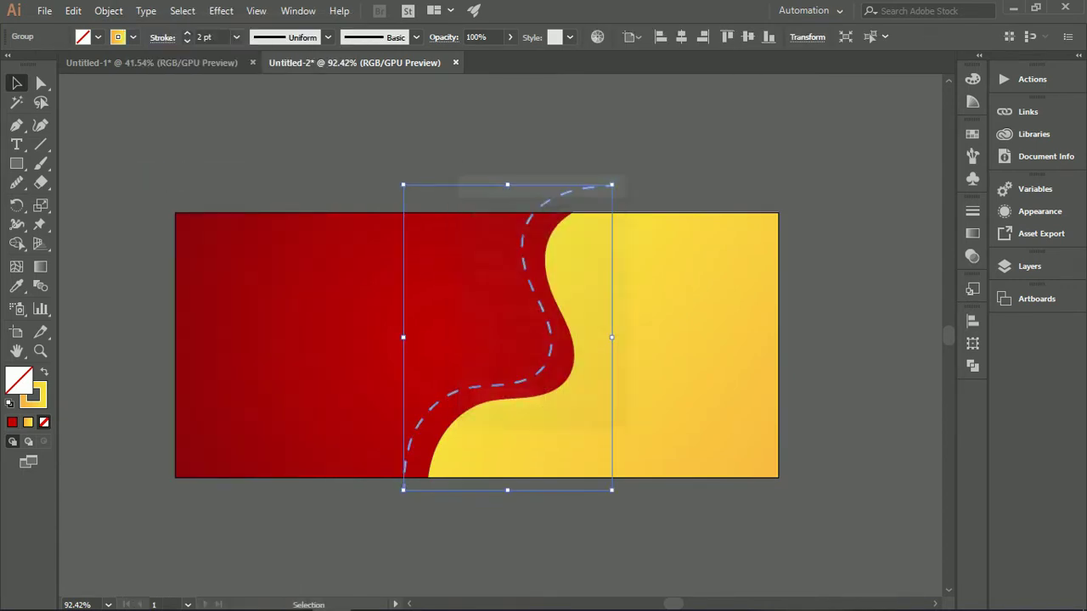
{"action": "right_click", "coordinate": [615, 180]}
{"action": "left_click", "coordinate": [662, 311]}
{"action": "left_click", "coordinate": [517, 153]}
{"action": "scroll", "coordinate": [516, 153], "scroll_direction": "up", "scroll_amount": 7}
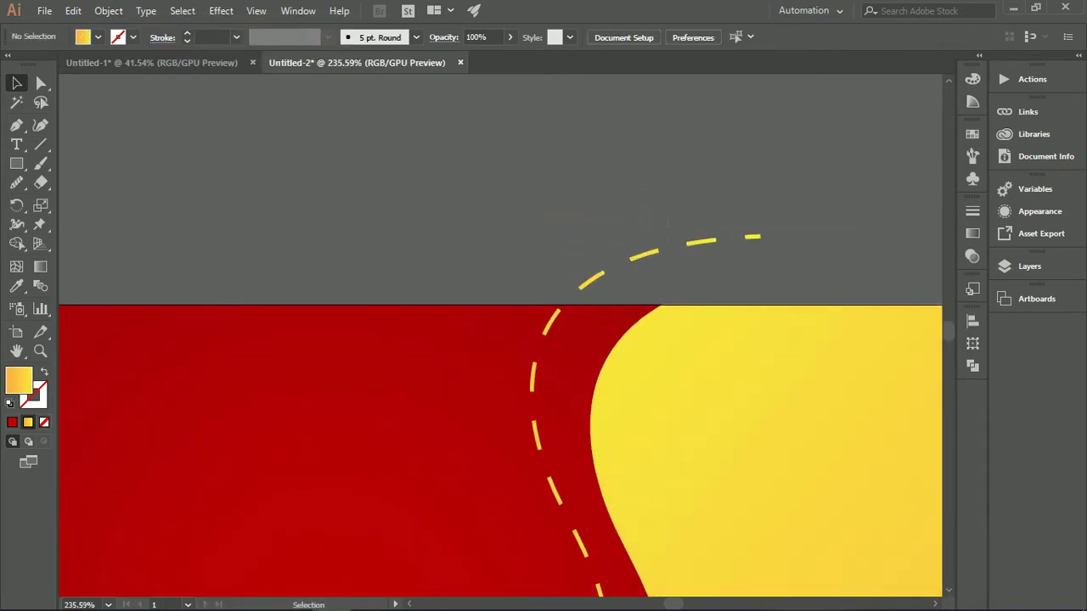
Delete the short end dash at the curve's upper tip and ungroup the remaining dashes
{"action": "left_click", "coordinate": [704, 242]}
{"action": "left_click", "coordinate": [737, 204]}
{"action": "left_click", "coordinate": [752, 237]}
{"action": "key", "text": "Delete"}
{"action": "left_click", "coordinate": [709, 241]}
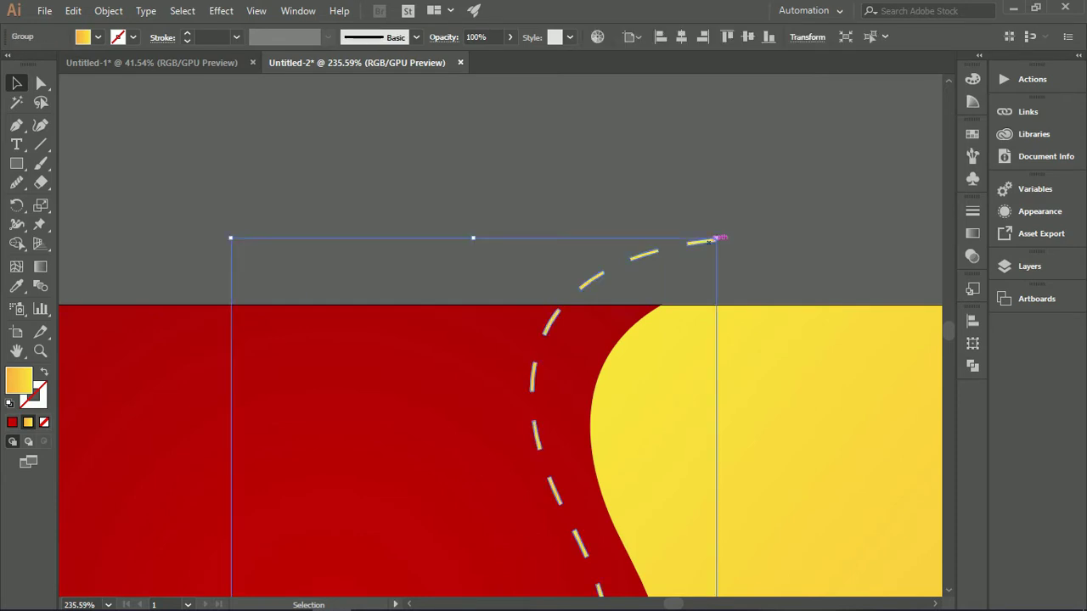
{"action": "right_click", "coordinate": [709, 241]}
{"action": "left_click", "coordinate": [757, 374]}
{"action": "left_click", "coordinate": [747, 212]}
Remove the dashes that stick out above the artboard with the Shape Builder tool
{"action": "left_click", "coordinate": [698, 241]}
{"action": "right_click", "coordinate": [698, 242]}
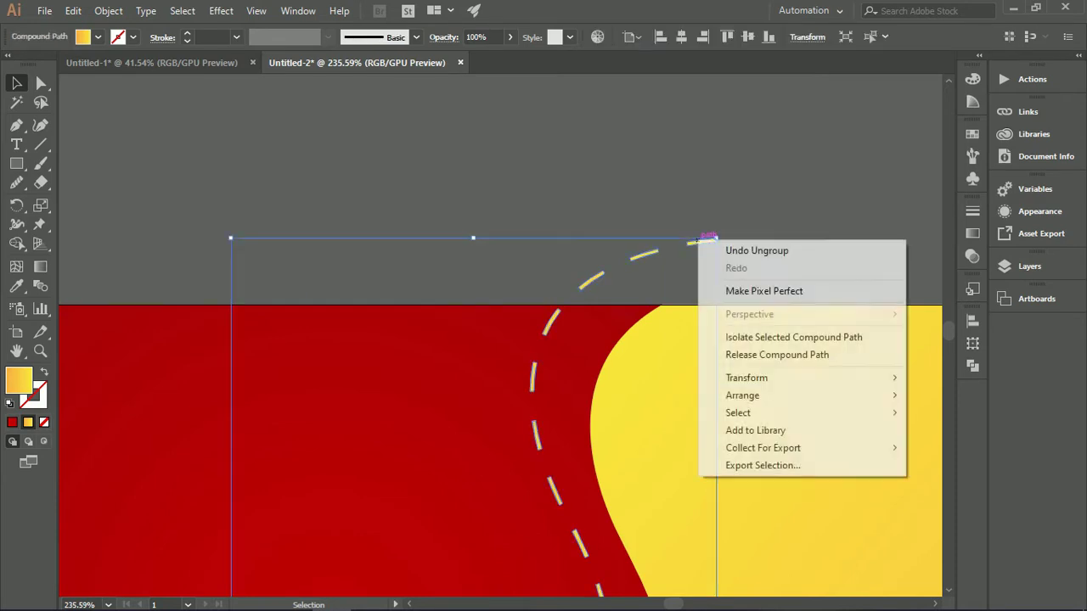
{"action": "left_click", "coordinate": [679, 203]}
{"action": "left_click", "coordinate": [659, 250]}
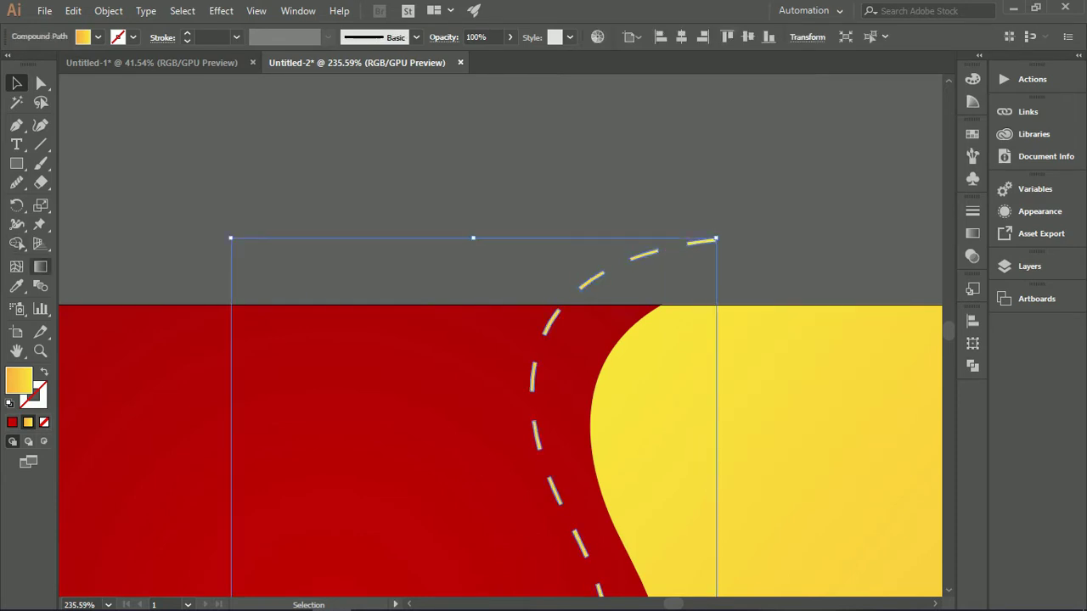
{"action": "left_click", "coordinate": [17, 243]}
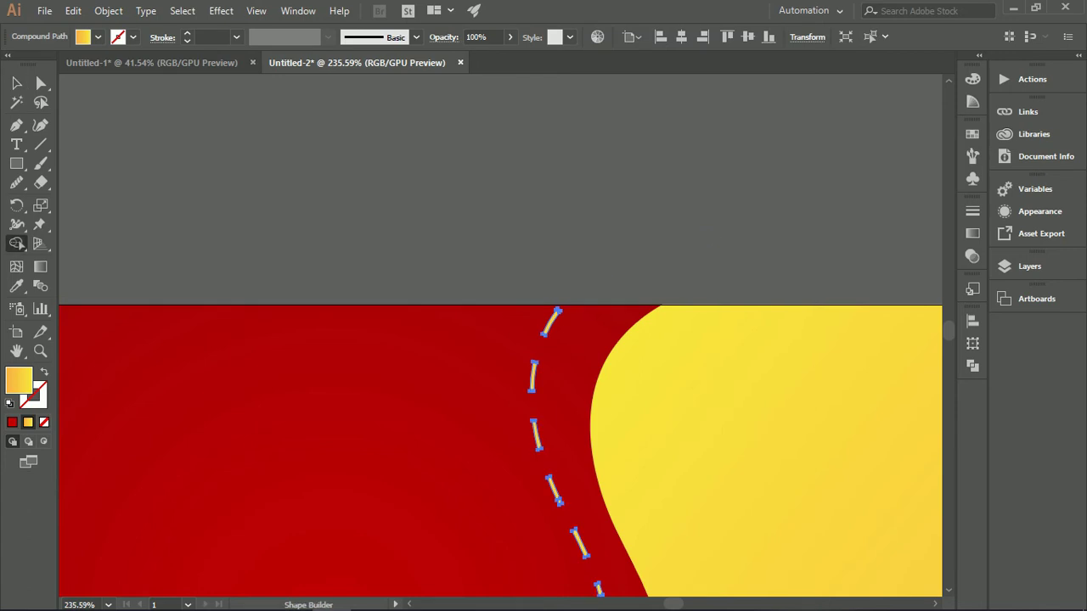
Delete the stray dash hanging below the artboard at the curve's lower end
{"action": "scroll", "coordinate": [681, 273], "scroll_direction": "down", "scroll_amount": 3}
{"action": "left_click_drag", "start_coordinate": [489, 586], "coordinate": [457, 368]}
{"action": "scroll", "coordinate": [446, 401], "scroll_direction": "up", "scroll_amount": 5}
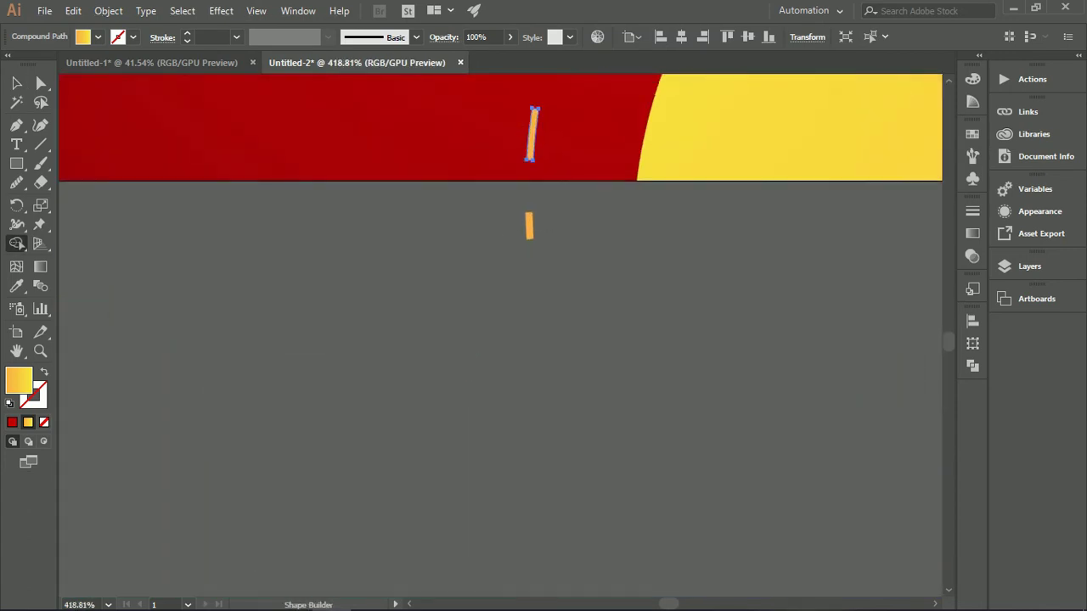
{"action": "key", "text": "v"}
{"action": "left_click", "coordinate": [573, 246]}
{"action": "left_click", "coordinate": [529, 226]}
{"action": "key", "text": "Delete"}
Duplicate the yellow shape slightly to its left and fill the copy with black
{"action": "scroll", "coordinate": [680, 295], "scroll_direction": "down", "scroll_amount": 6}
{"action": "left_click_drag", "start_coordinate": [681, 296], "coordinate": [596, 304]}
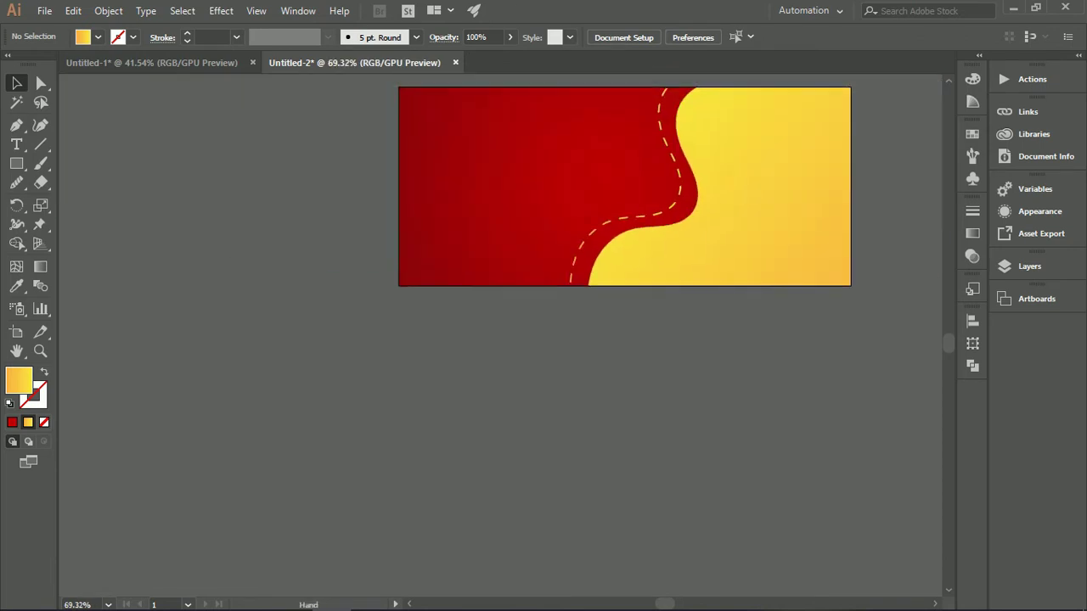
{"action": "left_click_drag", "start_coordinate": [678, 202], "coordinate": [587, 316]}
{"action": "scroll", "coordinate": [587, 316], "scroll_direction": "up", "scroll_amount": 3}
{"action": "left_click", "coordinate": [663, 308]}
{"action": "left_click_drag", "start_coordinate": [662, 308], "coordinate": [648, 307]}
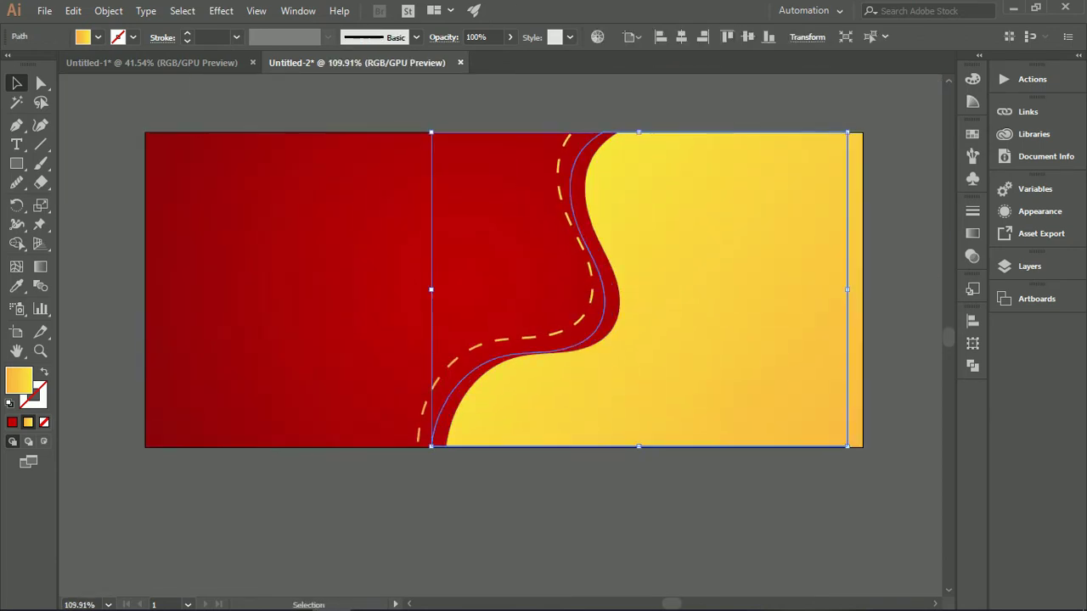
{"action": "left_click", "coordinate": [97, 37]}
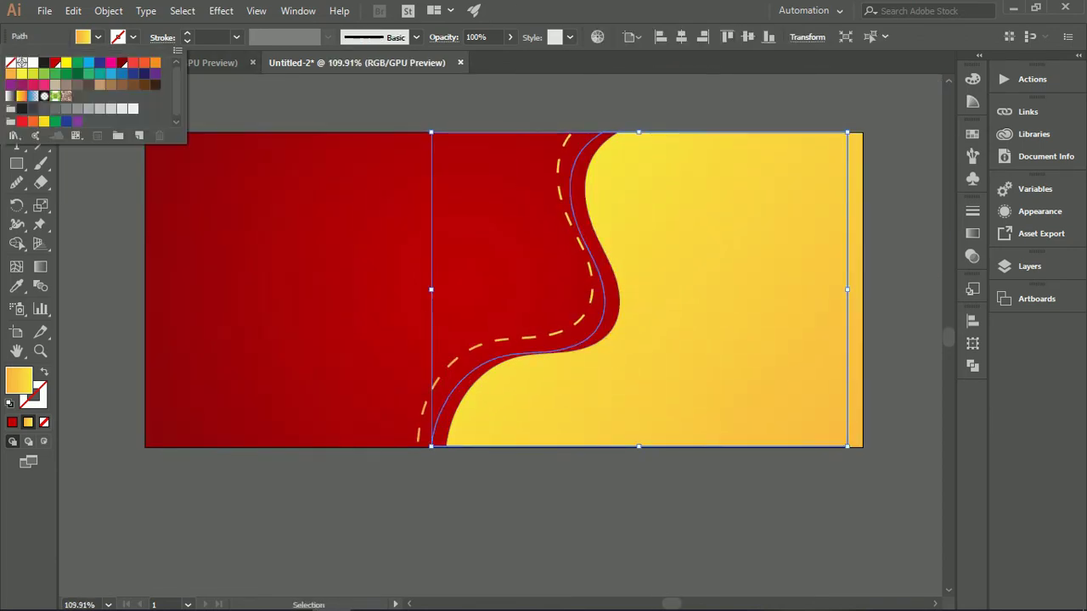
{"action": "left_click", "coordinate": [44, 63]}
Apply a Gaussian Blur with a 57.6 pixel radius to the black copy, using the preview
{"action": "left_click", "coordinate": [221, 11]}
{"action": "left_click", "coordinate": [221, 11]}
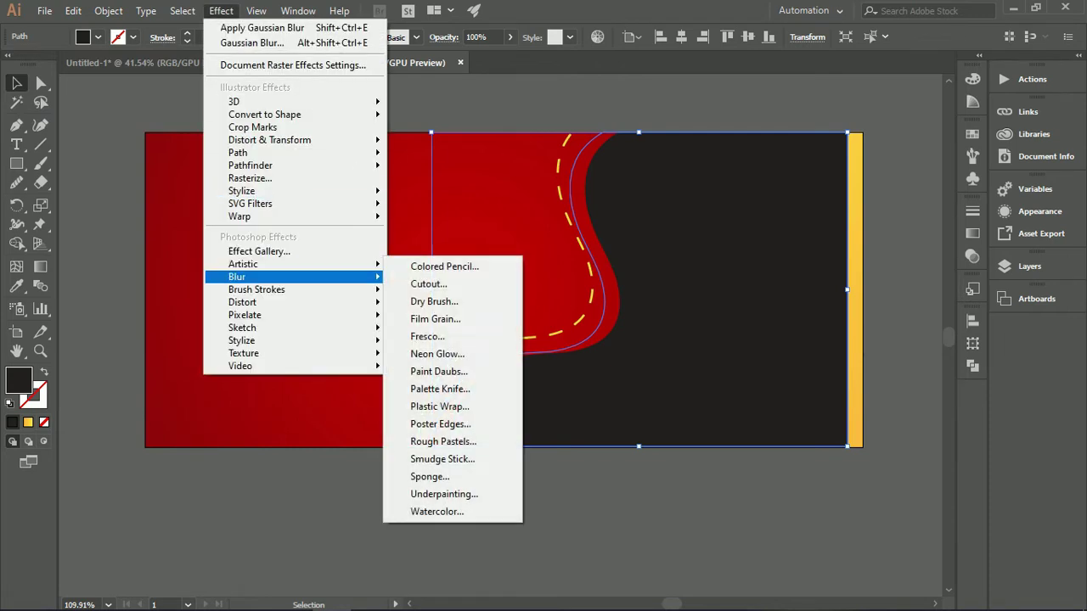
{"action": "mouse_move", "coordinate": [255, 277]}
{"action": "left_click", "coordinate": [442, 279]}
{"action": "left_click", "coordinate": [727, 302]}
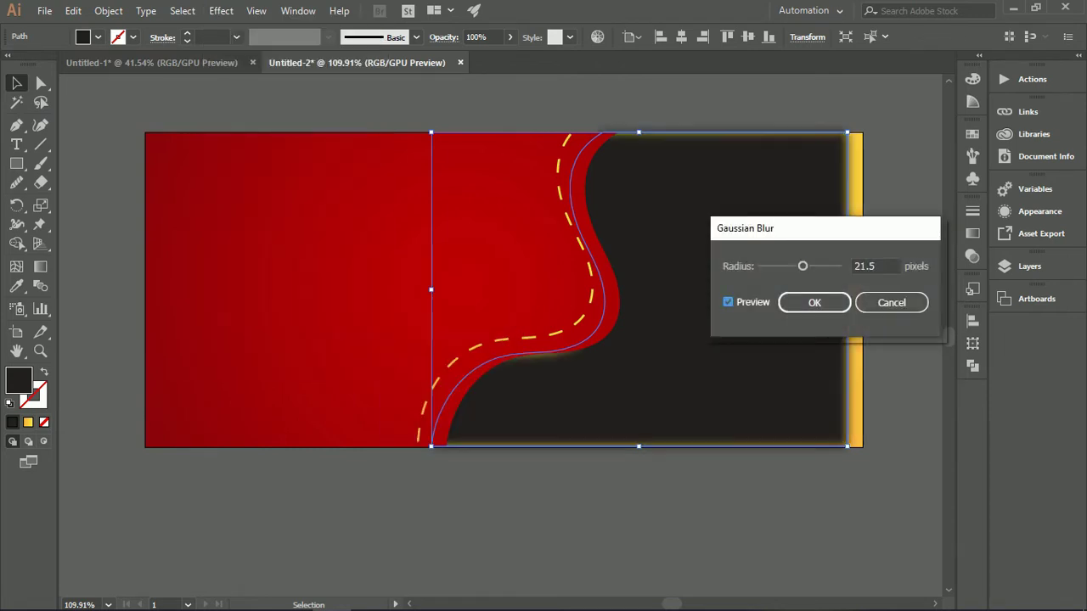
{"action": "left_click_drag", "start_coordinate": [764, 225], "coordinate": [188, 324]}
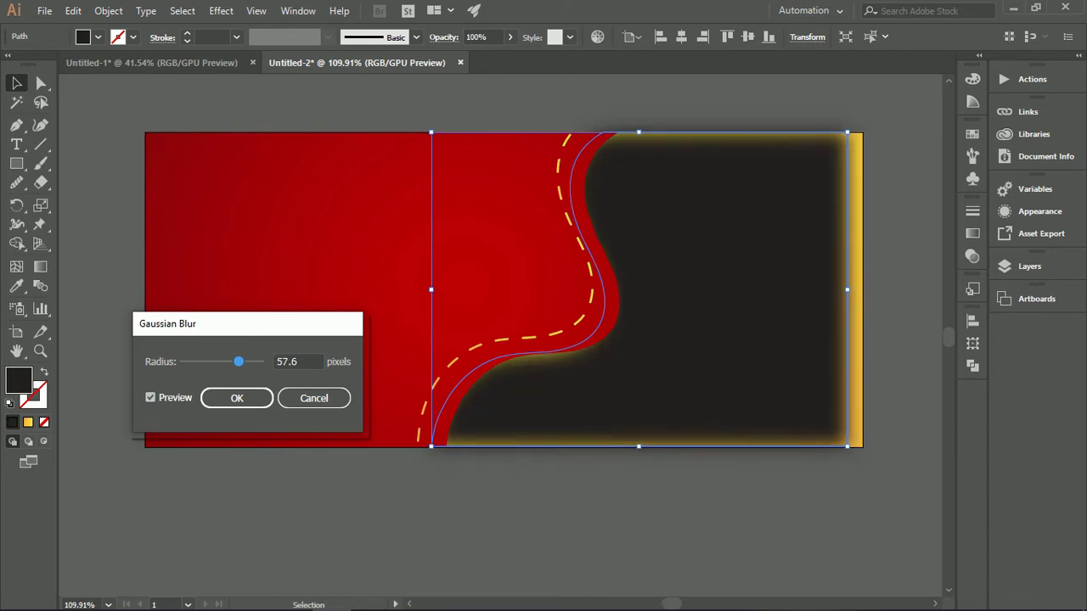
{"action": "left_click", "coordinate": [237, 397]}
Send the blurred black shape backward behind the yellow shape, and send the red shape to the back
{"action": "right_click", "coordinate": [810, 375]}
{"action": "mouse_move", "coordinate": [853, 290]}
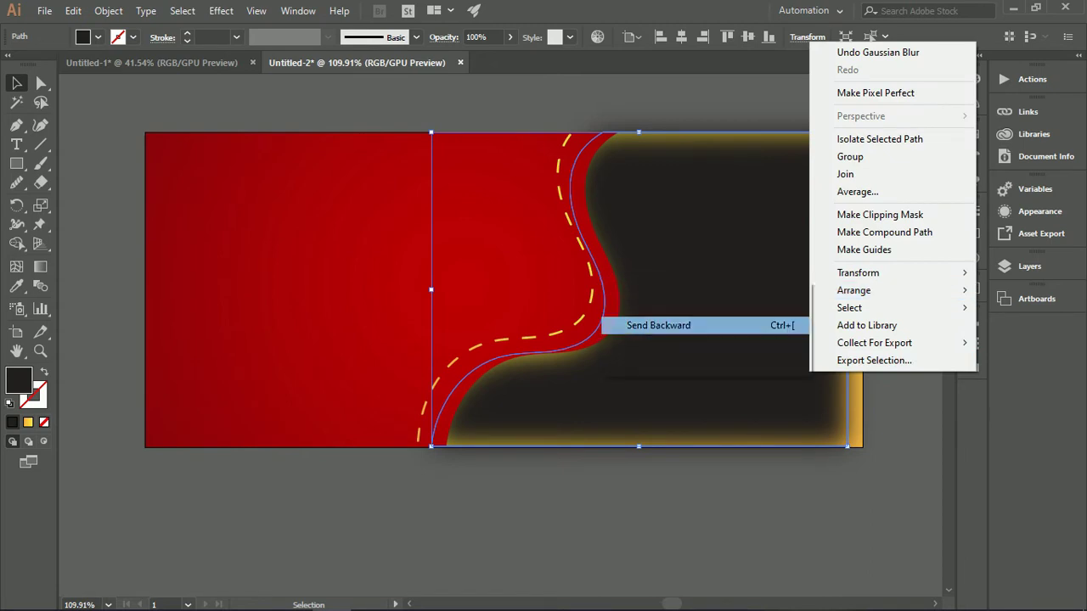
{"action": "left_click", "coordinate": [659, 326]}
{"action": "right_click", "coordinate": [235, 269]}
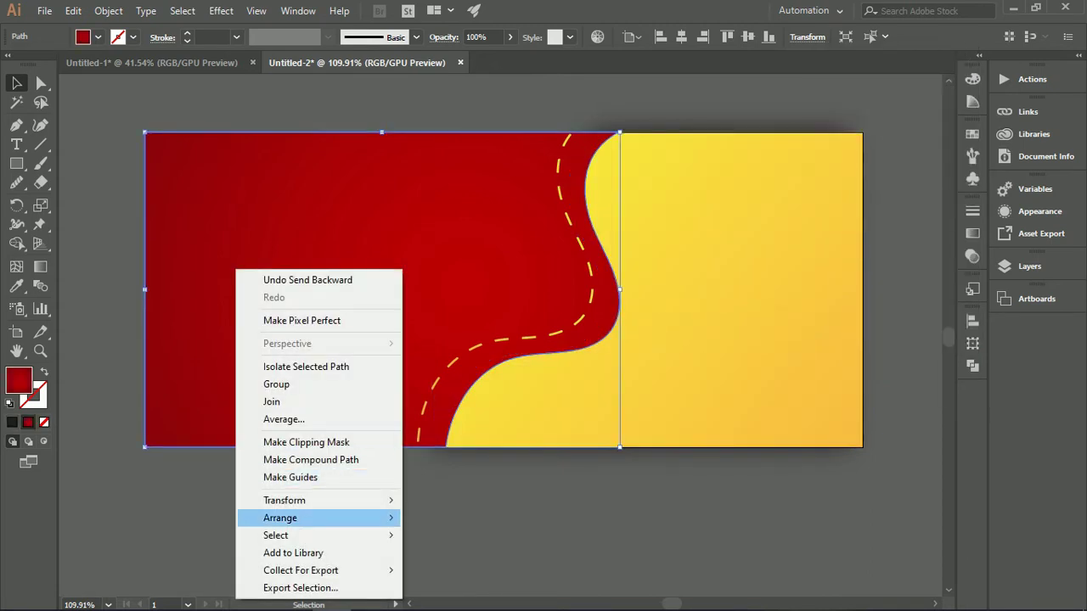
{"action": "mouse_move", "coordinate": [314, 518]}
{"action": "left_click", "coordinate": [458, 571]}
{"action": "left_click", "coordinate": [501, 513]}
Nudge the blurred black shadow slightly right and reduce its opacity to 45%
{"action": "left_click", "coordinate": [611, 303]}
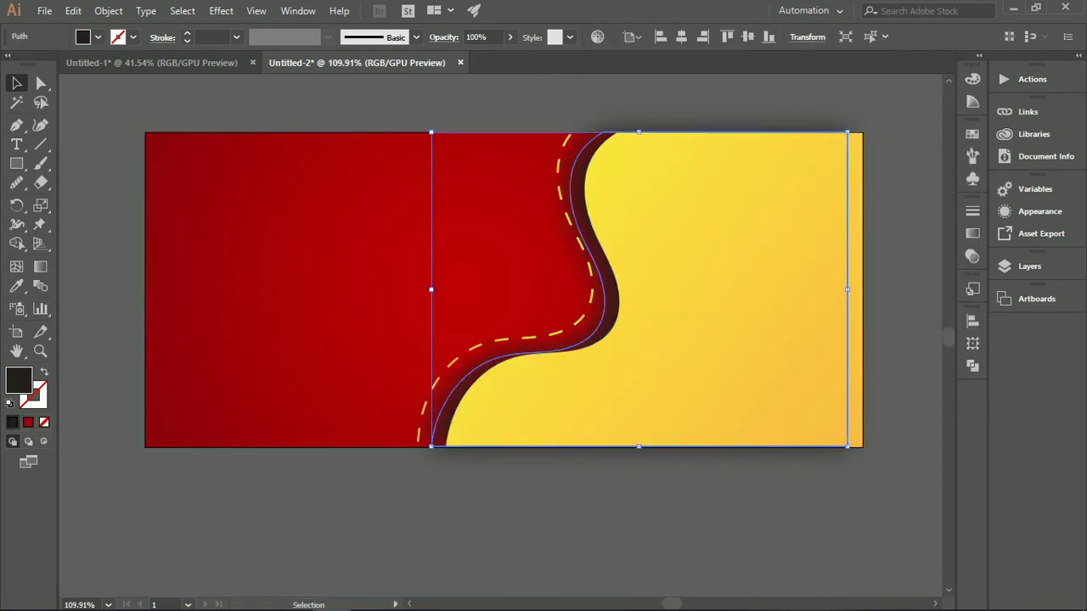
{"action": "key", "text": "Right"}
{"action": "key", "text": "Right"}
{"action": "key", "text": "Right"}
{"action": "key", "text": "Right"}
{"action": "key", "text": "Right"}
{"action": "key", "text": "Right"}
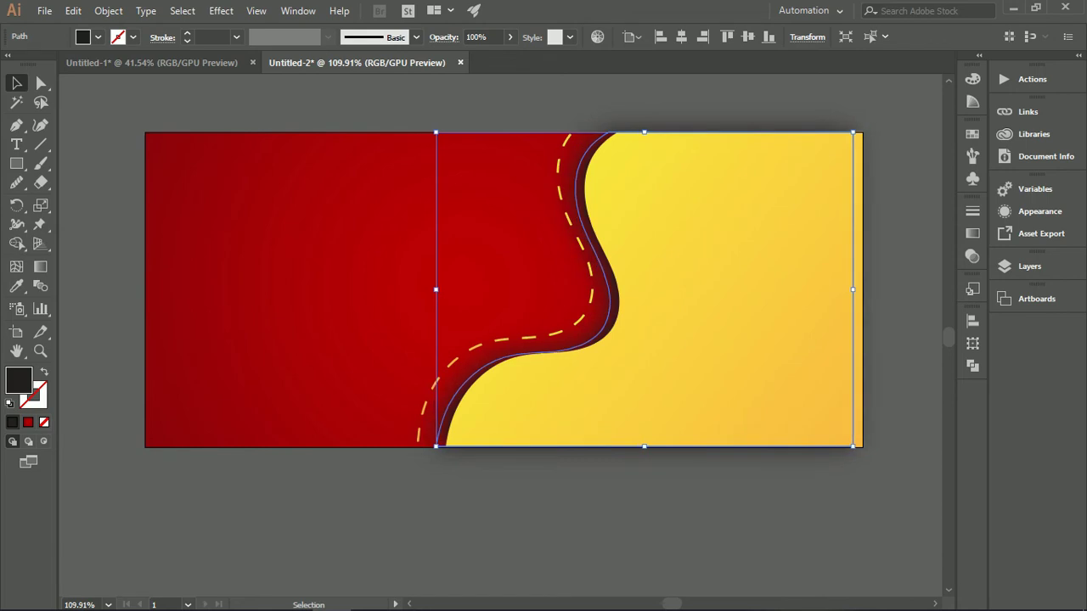
{"action": "left_click_drag", "start_coordinate": [470, 56], "coordinate": [474, 56]}
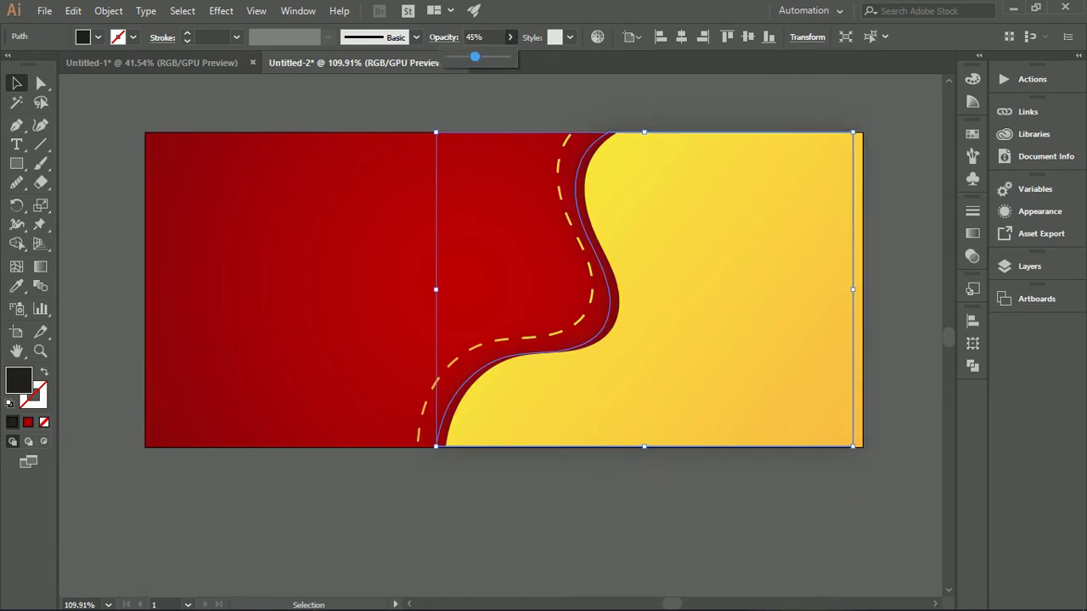
{"action": "left_click", "coordinate": [634, 535]}
Move the burger image to just above the banner and lock all the background shapes
{"action": "scroll", "coordinate": [634, 535], "scroll_direction": "down", "scroll_amount": 6}
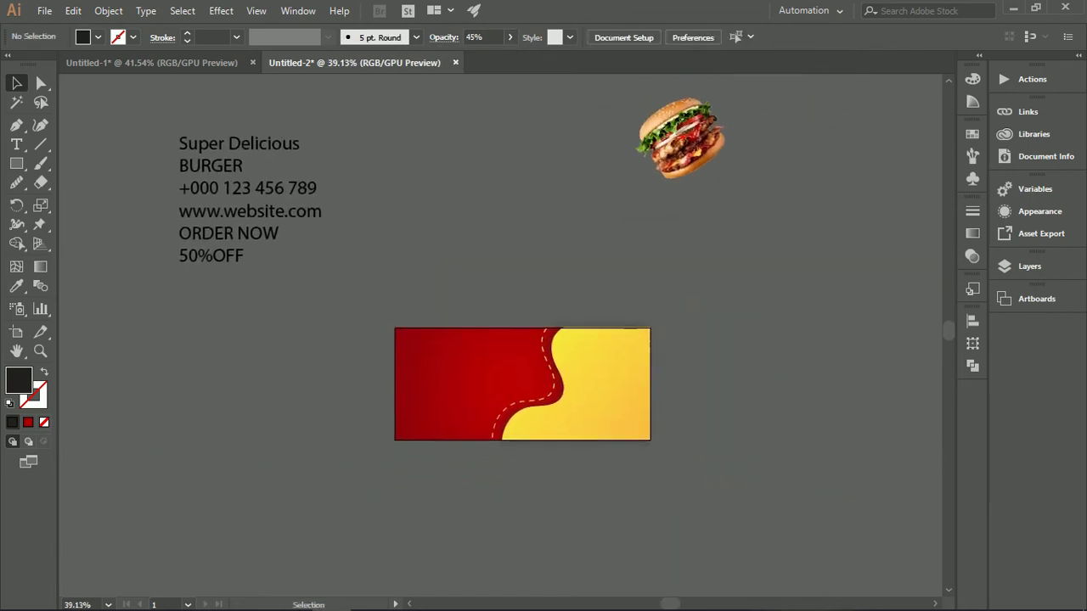
{"action": "left_click_drag", "start_coordinate": [712, 139], "coordinate": [595, 252]}
{"action": "left_click_drag", "start_coordinate": [374, 315], "coordinate": [592, 425]}
{"action": "key", "text": "ctrl+2"}
{"action": "left_click_drag", "start_coordinate": [539, 385], "coordinate": [625, 384]}
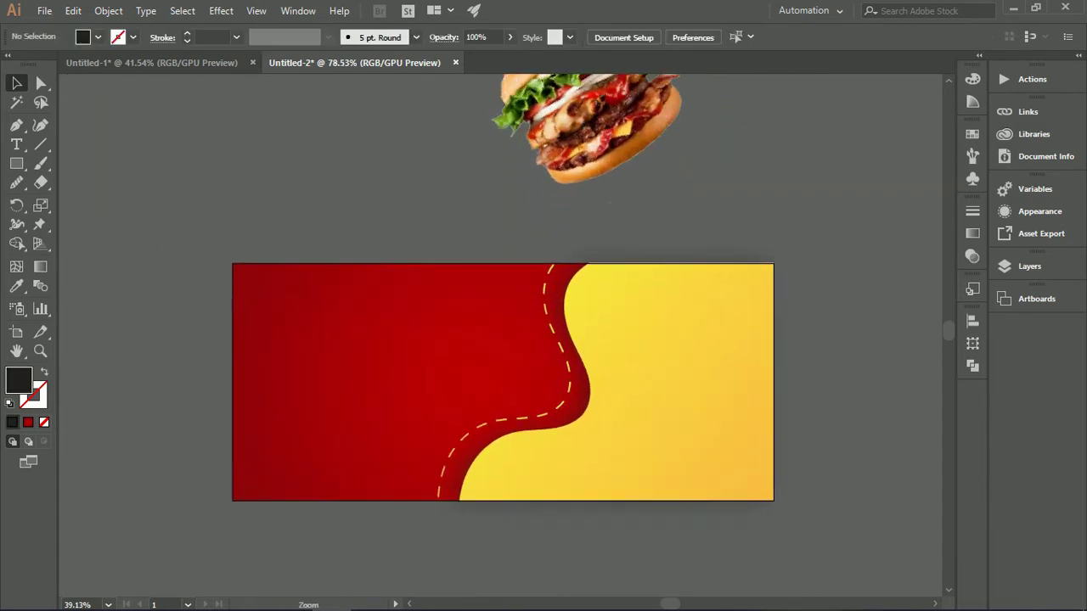
Place the burger image over the wavy divide and bring it to the front
{"action": "left_click_drag", "start_coordinate": [634, 141], "coordinate": [618, 177]}
{"action": "right_click", "coordinate": [567, 413]}
{"action": "mouse_move", "coordinate": [654, 332]}
{"action": "left_click", "coordinate": [769, 333]}
{"action": "left_click_drag", "start_coordinate": [605, 311], "coordinate": [591, 337]}
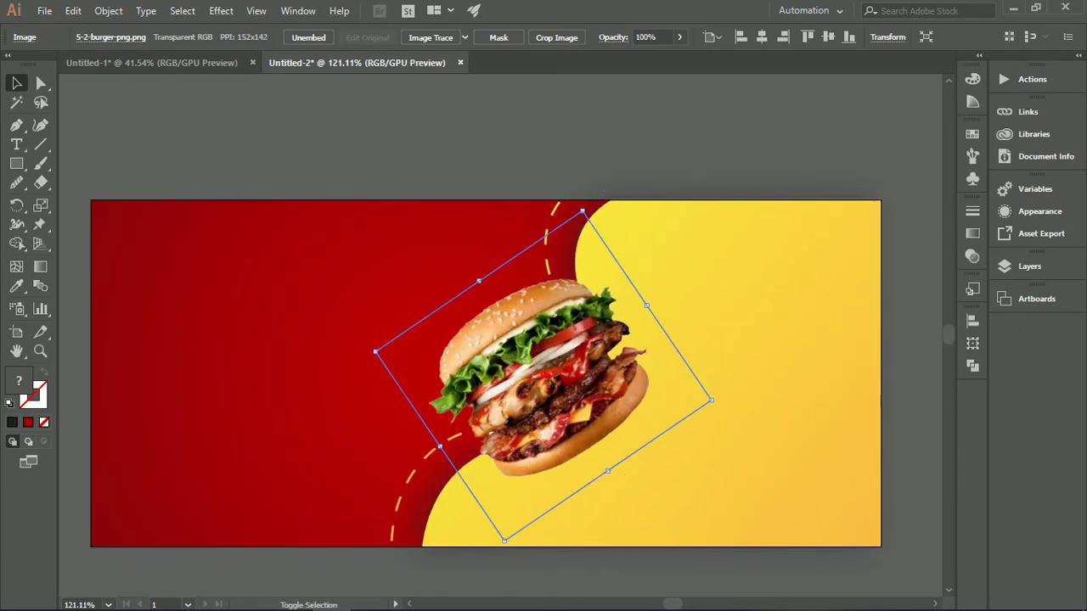
Enlarge the burger image gradually, keeping it centred over the wavy divide, and deselect it
{"action": "left_click_drag", "start_coordinate": [583, 210], "coordinate": [586, 196]}
{"action": "mouse_move", "coordinate": [571, 365]}
{"action": "left_mouse_down"}
{"action": "mouse_move", "coordinate": [574, 350]}
{"action": "mouse_move", "coordinate": [579, 359]}
{"action": "left_mouse_up"}
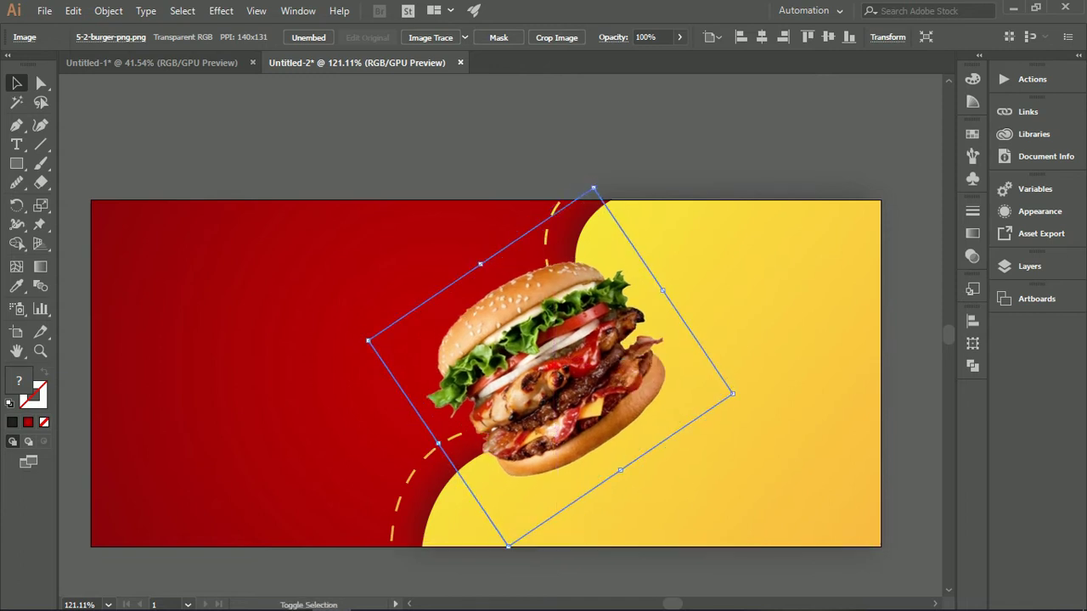
{"action": "left_click_drag", "start_coordinate": [594, 188], "coordinate": [597, 177]}
{"action": "left_click_drag", "start_coordinate": [590, 339], "coordinate": [586, 336]}
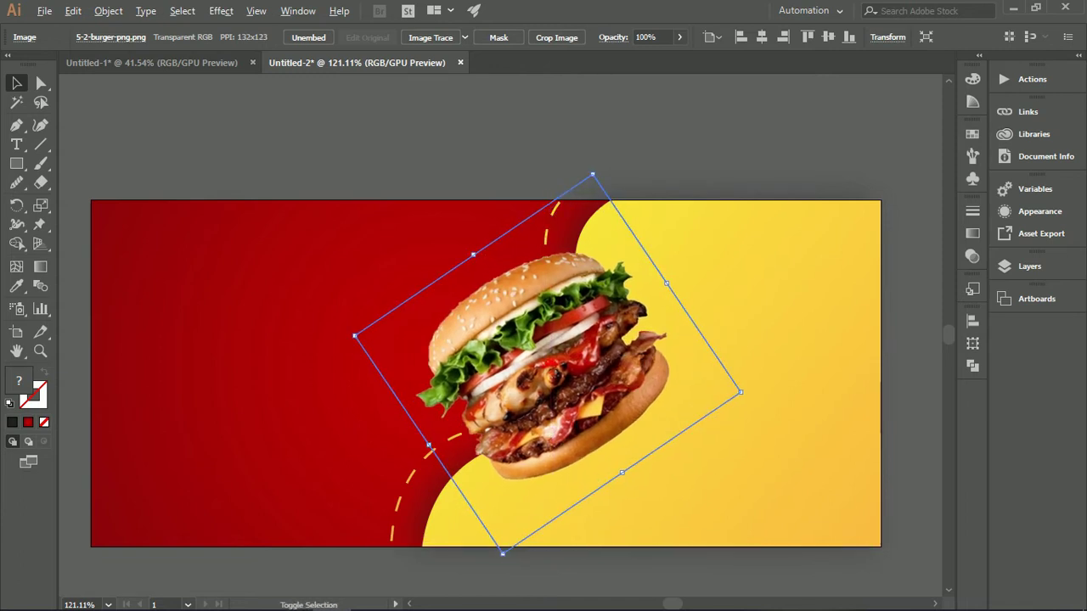
{"action": "mouse_move", "coordinate": [592, 175]}
{"action": "left_mouse_down"}
{"action": "mouse_move", "coordinate": [603, 129]}
{"action": "mouse_move", "coordinate": [594, 162]}
{"action": "left_mouse_up"}
{"action": "left_click", "coordinate": [679, 157]}
Draw a wide, flat dark ellipse just beneath the burger on the yellow area
{"action": "left_click_drag", "start_coordinate": [625, 255], "coordinate": [595, 173]}
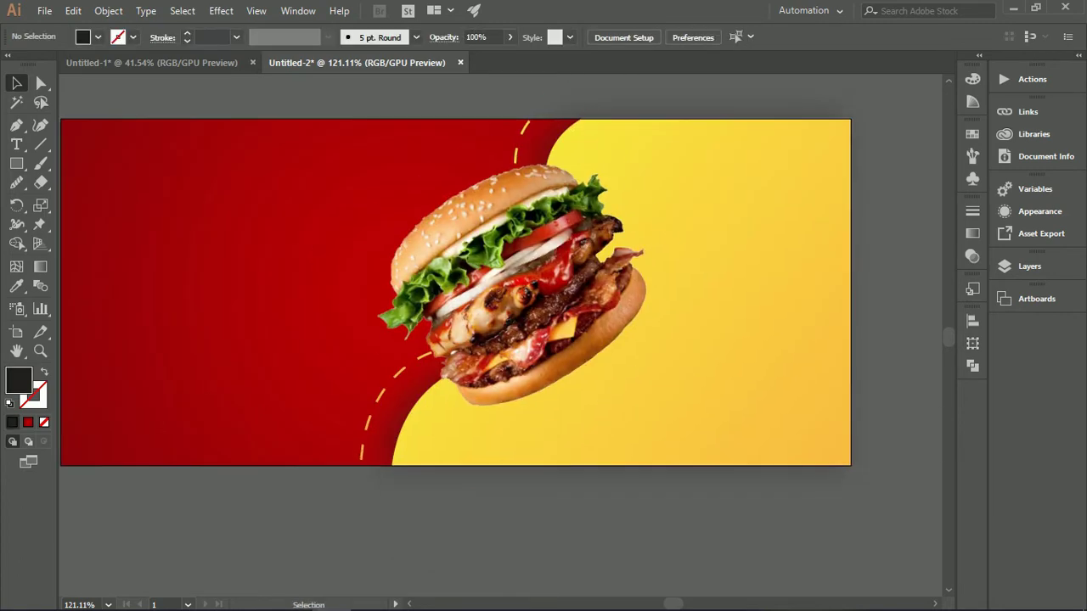
{"action": "mouse_move", "coordinate": [460, 418]}
{"action": "left_mouse_down"}
{"action": "mouse_move", "coordinate": [705, 401]}
{"action": "mouse_move", "coordinate": [679, 403]}
{"action": "left_mouse_up"}
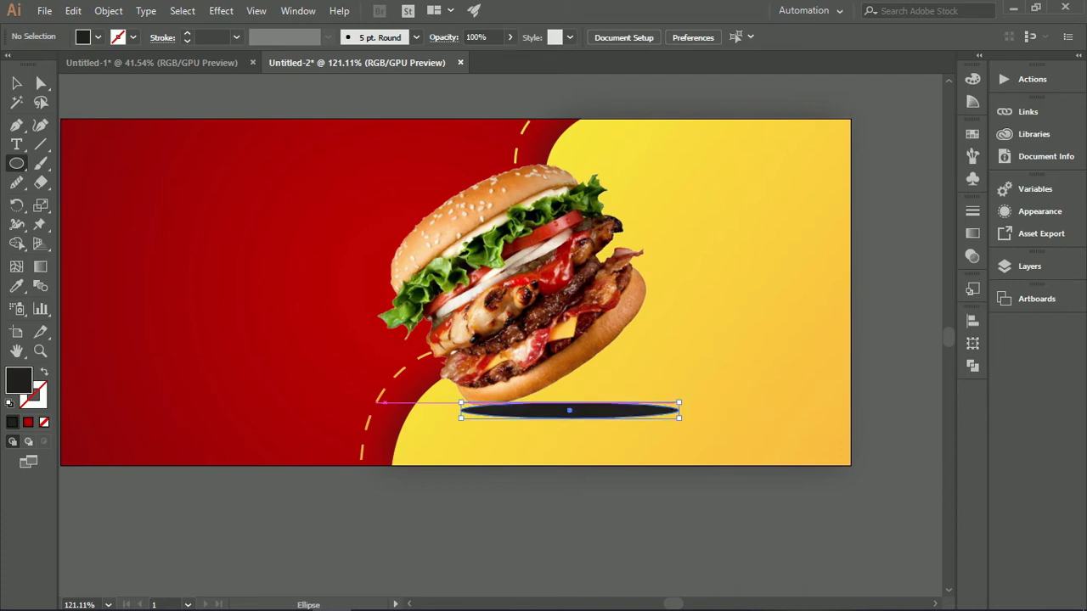
{"action": "key", "text": "v"}
Apply a Gaussian Blur with a 40.6 pixel radius to the ellipse beneath the burger
{"action": "left_click", "coordinate": [221, 11]}
{"action": "mouse_move", "coordinate": [238, 277]}
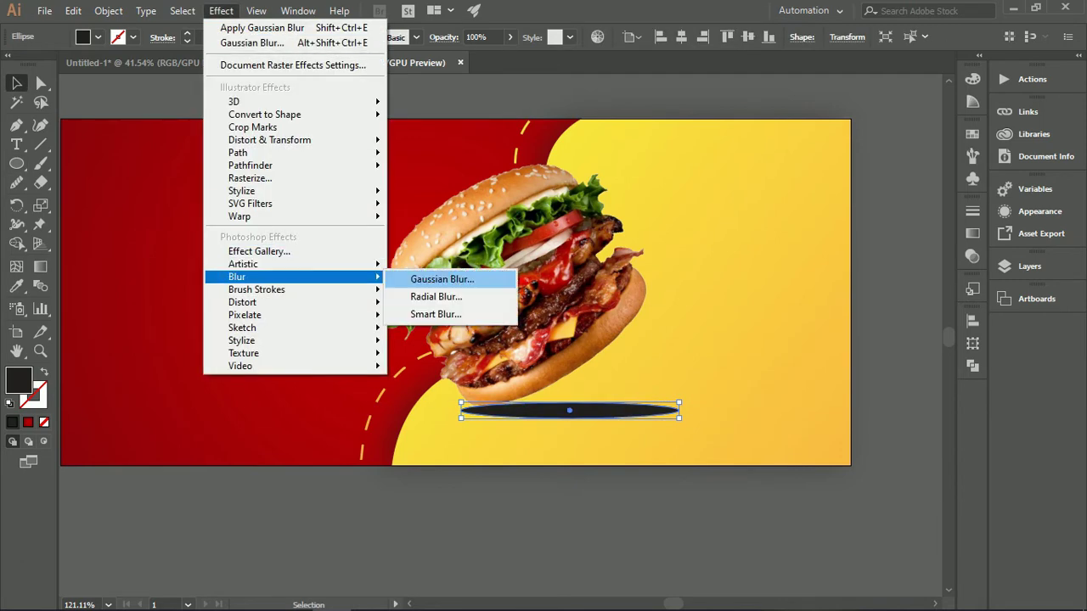
{"action": "left_click", "coordinate": [435, 277]}
{"action": "left_click", "coordinate": [150, 398]}
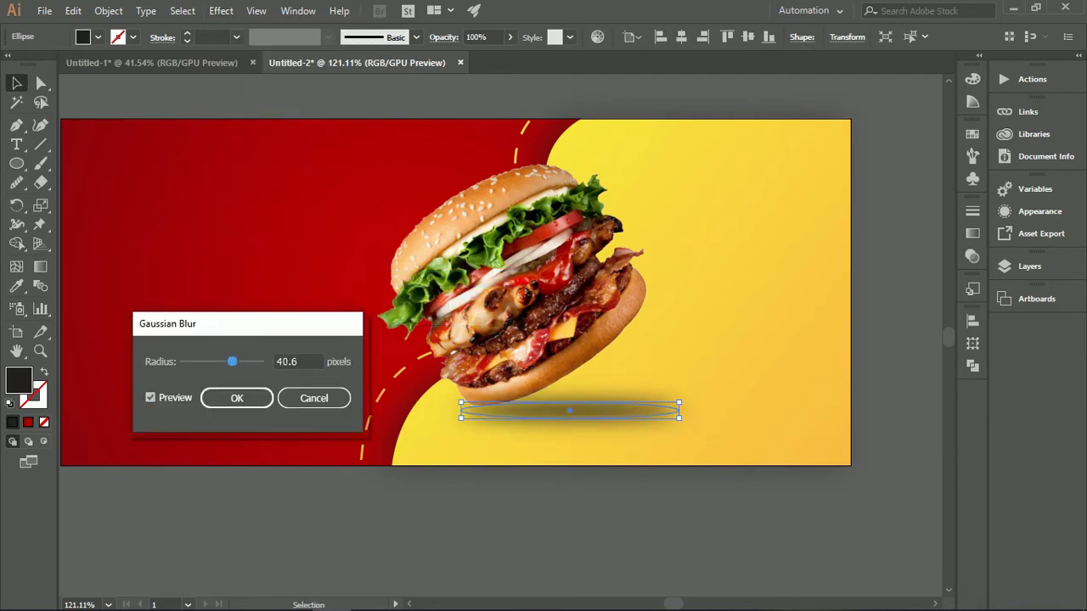
{"action": "left_click", "coordinate": [237, 398]}
Flatten the blurred ellipse a little by lowering its upper edge
{"action": "scroll", "coordinate": [595, 446], "scroll_direction": "up", "scroll_amount": 3}
{"action": "left_click_drag", "start_coordinate": [553, 374], "coordinate": [553, 388]}
{"action": "scroll", "coordinate": [557, 395], "scroll_direction": "up", "scroll_amount": 2}
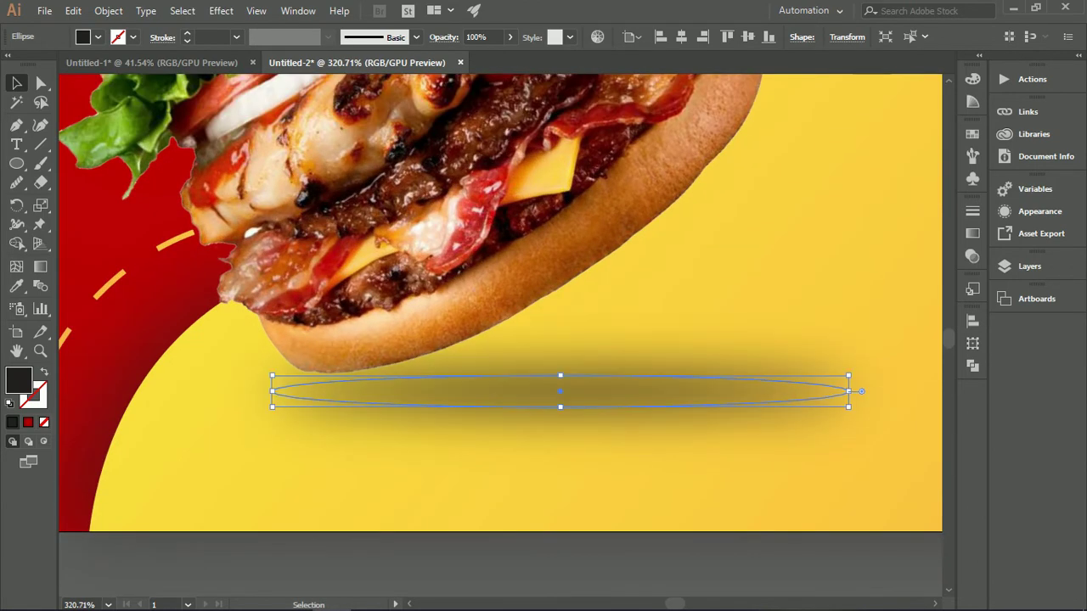
Deselect the ellipse and check the burger's shadow against the whole banner
{"action": "scroll", "coordinate": [712, 395], "scroll_direction": "down", "scroll_amount": 5}
{"action": "left_click", "coordinate": [649, 416]}
{"action": "scroll", "coordinate": [597, 410], "scroll_direction": "down", "scroll_amount": 5}
{"action": "left_click_drag", "start_coordinate": [649, 409], "coordinate": [563, 441]}
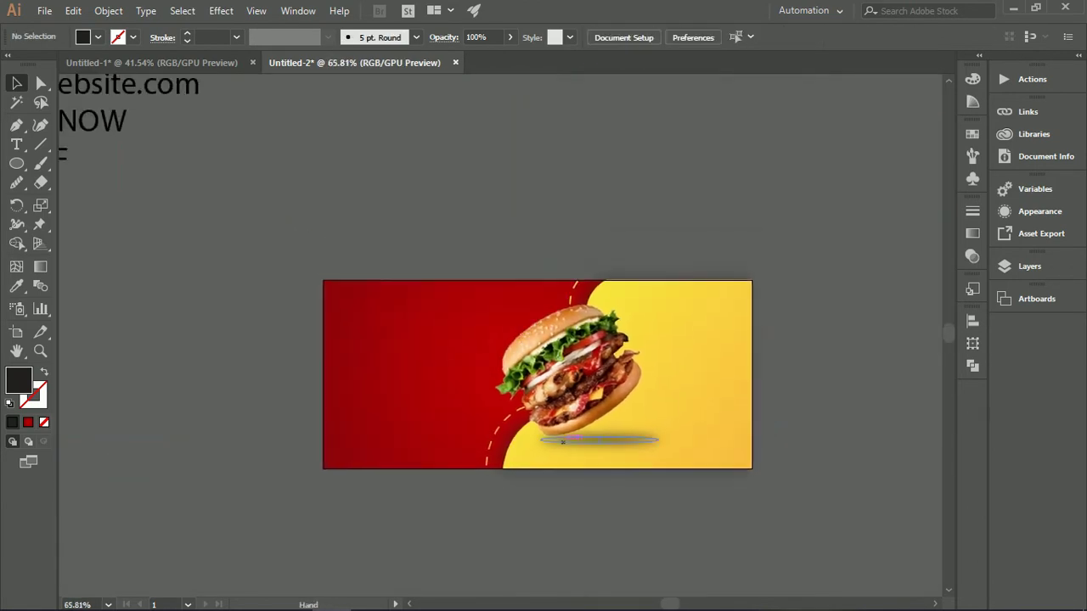
{"action": "scroll", "coordinate": [565, 428], "scroll_direction": "up", "scroll_amount": 4}
{"action": "left_click_drag", "start_coordinate": [670, 446], "coordinate": [599, 446]}
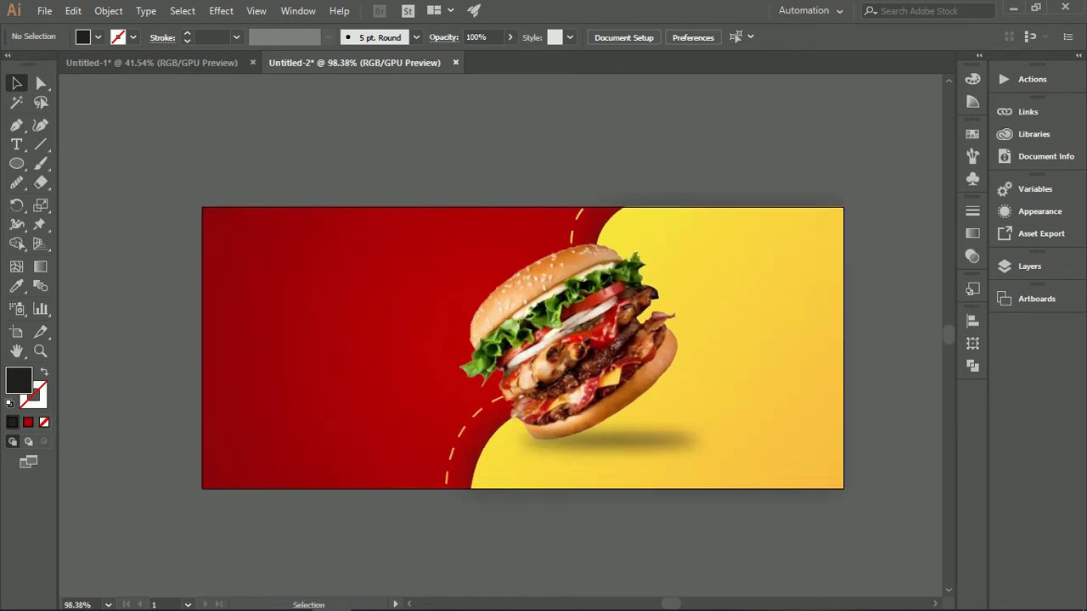
{"action": "right_click", "coordinate": [597, 313]}
{"action": "mouse_move", "coordinate": [662, 445]}
{"action": "left_click", "coordinate": [802, 445]}
{"action": "left_click", "coordinate": [883, 442]}
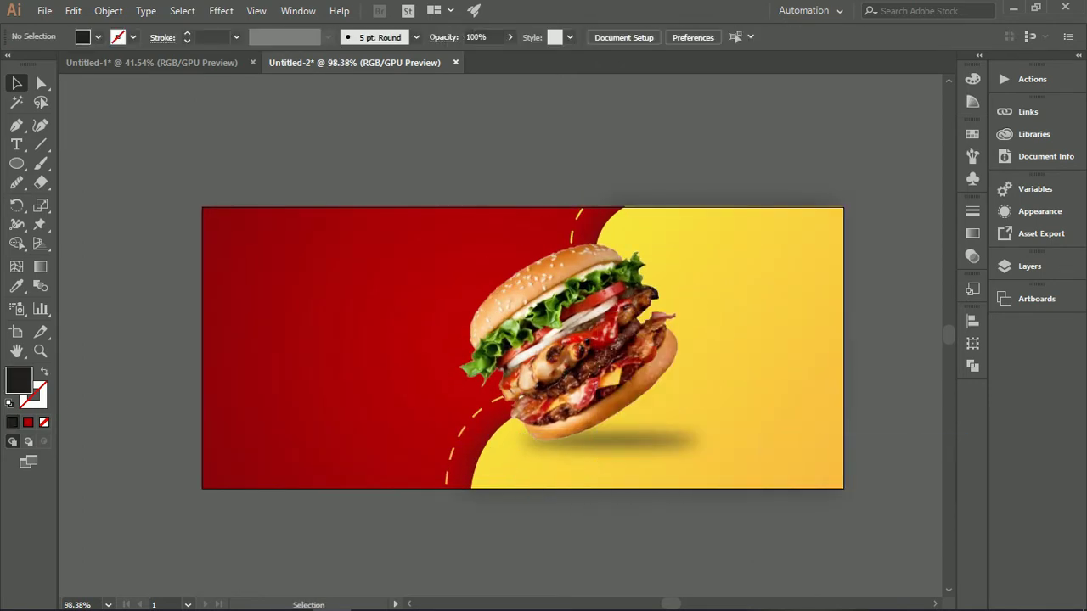
{"action": "scroll", "coordinate": [700, 508], "scroll_direction": "down", "scroll_amount": 3}
{"action": "left_click_drag", "start_coordinate": [701, 508], "coordinate": [695, 481]}
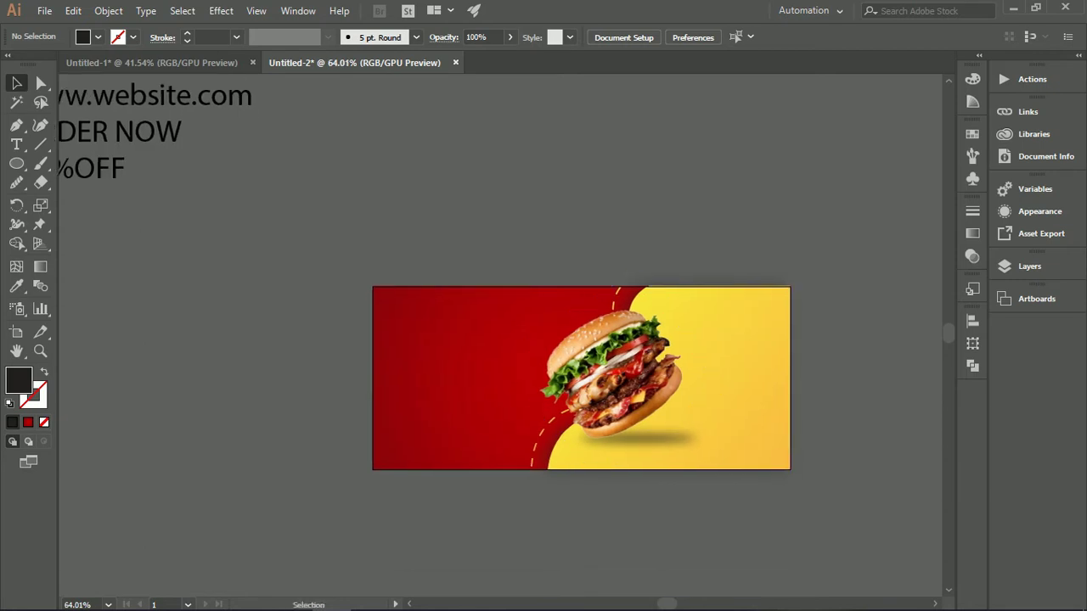
Draw a dark square of about 28.8 pt in the banner's top-left corner as a margin gauge
{"action": "scroll", "coordinate": [566, 448], "scroll_direction": "up", "scroll_amount": 4}
{"action": "left_click_drag", "start_coordinate": [565, 448], "coordinate": [679, 476]}
{"action": "key", "text": "m"}
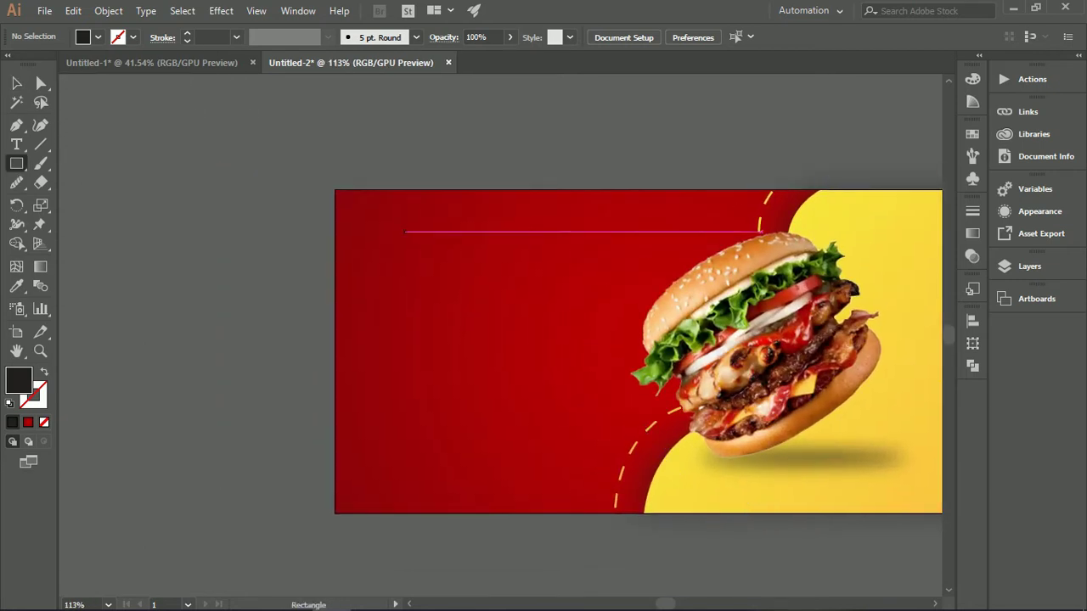
{"action": "left_click_drag", "start_coordinate": [338, 187], "coordinate": [377, 233]}
{"action": "key", "text": "v"}
{"action": "left_click", "coordinate": [486, 260]}
{"action": "left_click_drag", "start_coordinate": [486, 260], "coordinate": [438, 260]}
{"action": "left_click_drag", "start_coordinate": [577, 283], "coordinate": [608, 284]}
{"action": "left_click", "coordinate": [329, 209]}
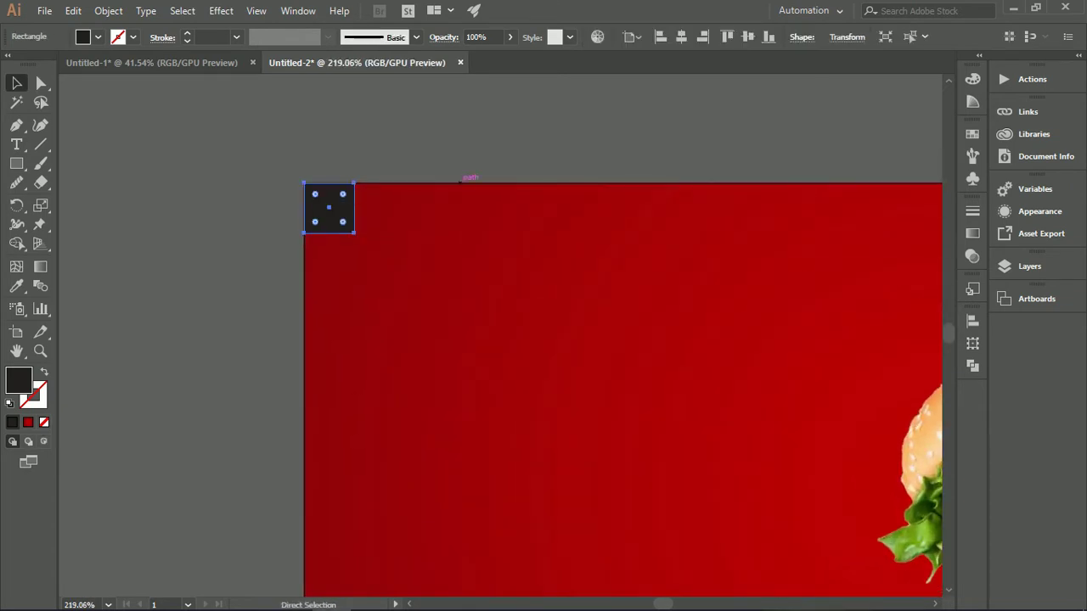
Show the rulers and place a horizontal guide along the square's lower edge and a vertical guide along its right edge
{"action": "key", "text": "ctrl+r"}
{"action": "scroll", "coordinate": [294, 215], "scroll_direction": "up", "scroll_amount": 6}
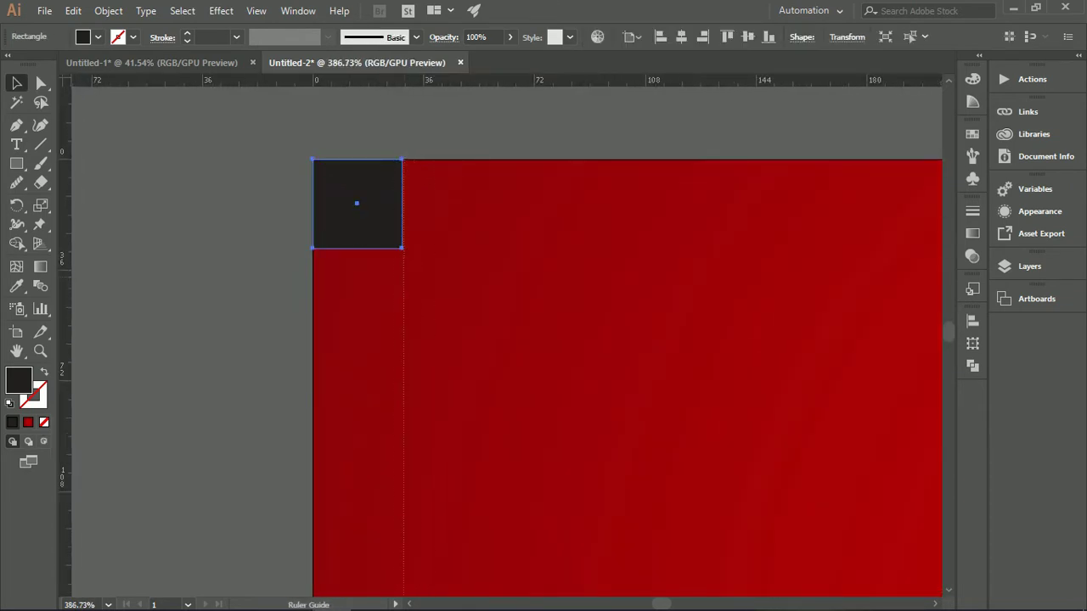
{"action": "left_click_drag", "start_coordinate": [403, 275], "coordinate": [405, 274]}
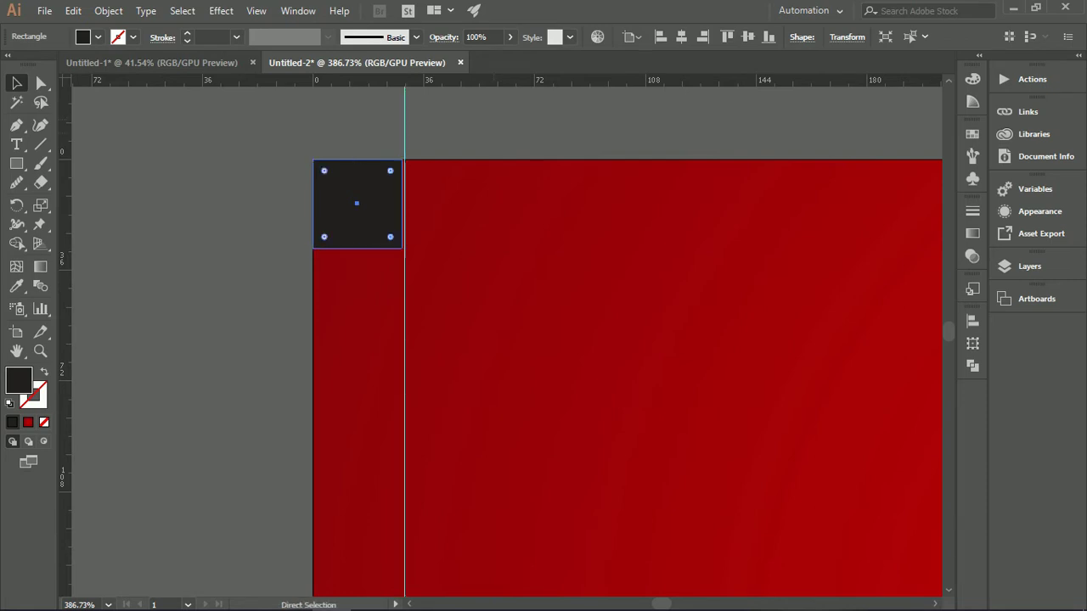
{"action": "key", "text": "ctrl+z"}
{"action": "left_click_drag", "start_coordinate": [338, 161], "coordinate": [453, 161]}
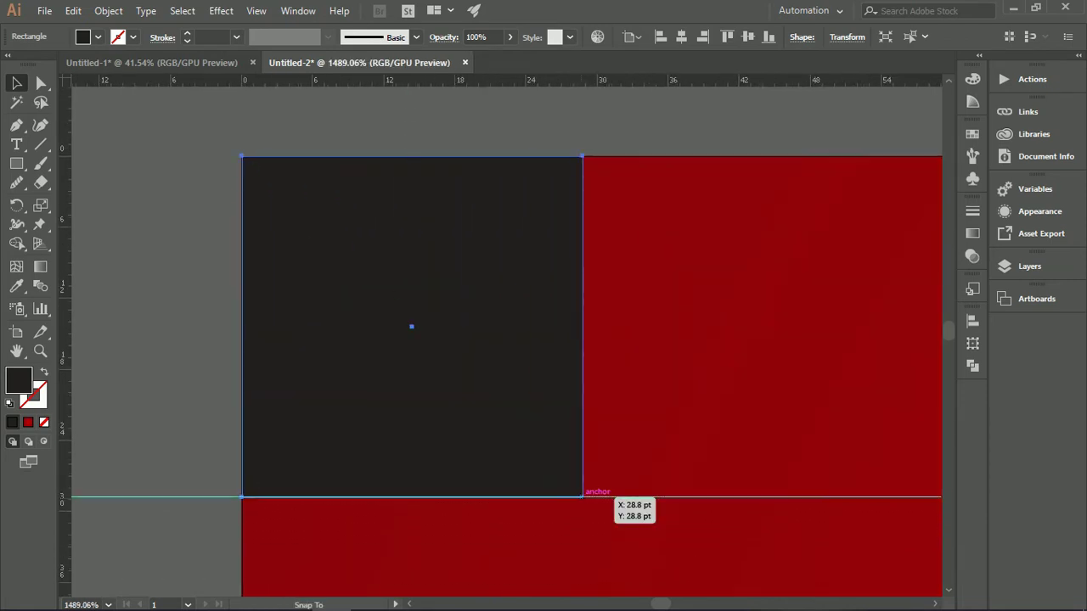
{"action": "left_click_drag", "start_coordinate": [583, 496], "coordinate": [583, 497]}
{"action": "left_click_drag", "start_coordinate": [65, 339], "coordinate": [481, 340]}
{"action": "left_click_drag", "start_coordinate": [601, 382], "coordinate": [583, 380]}
{"action": "left_click_drag", "start_coordinate": [693, 354], "coordinate": [510, 354]}
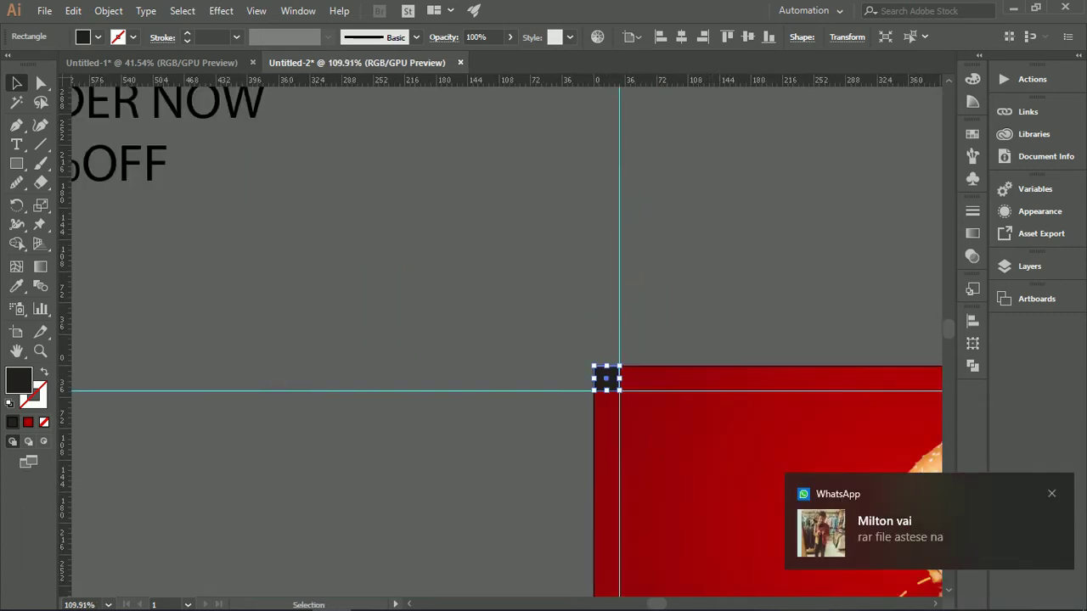
Align the margin square to the banner's bottom-right corner
{"action": "left_click_drag", "start_coordinate": [574, 402], "coordinate": [543, 402]}
{"action": "left_click_drag", "start_coordinate": [586, 382], "coordinate": [377, 182]}
{"action": "left_click", "coordinate": [702, 36]}
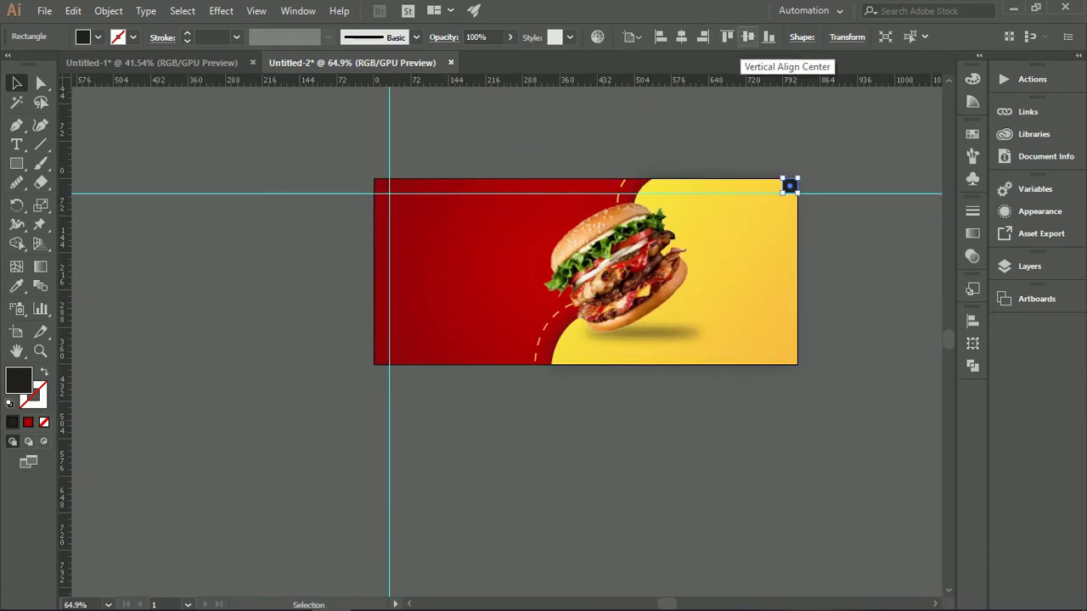
{"action": "left_click", "coordinate": [769, 36]}
Place guides along the upper and left edges of the repositioned square, and delete the square
{"action": "left_click_drag", "start_coordinate": [785, 358], "coordinate": [875, 357]}
{"action": "left_click_drag", "start_coordinate": [815, 358], "coordinate": [463, 419]}
{"action": "left_click_drag", "start_coordinate": [372, 328], "coordinate": [408, 329]}
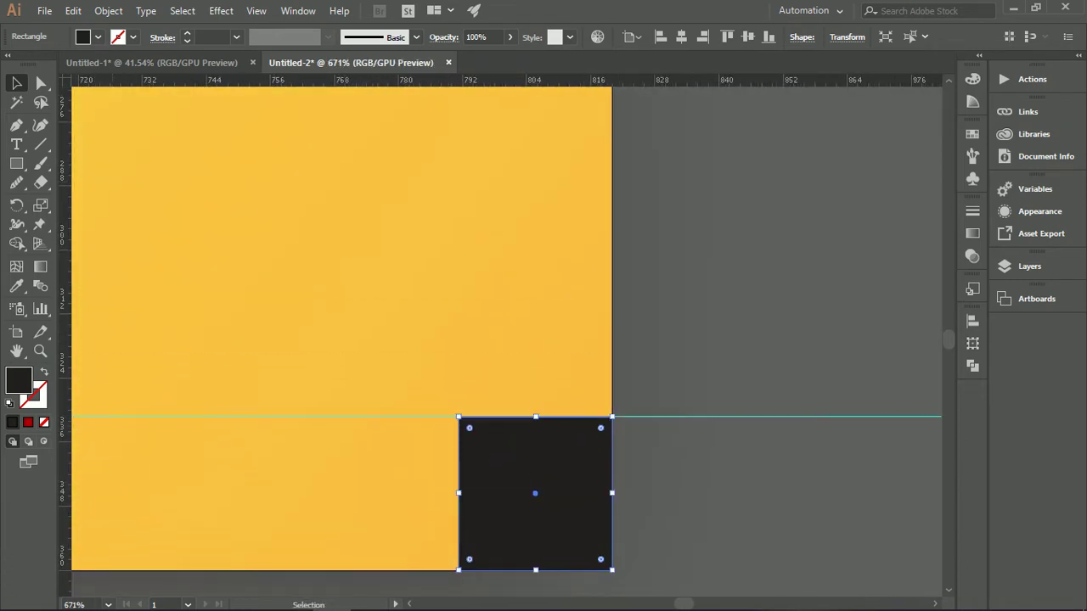
{"action": "left_click_drag", "start_coordinate": [458, 484], "coordinate": [458, 484]}
{"action": "key", "text": "Delete"}
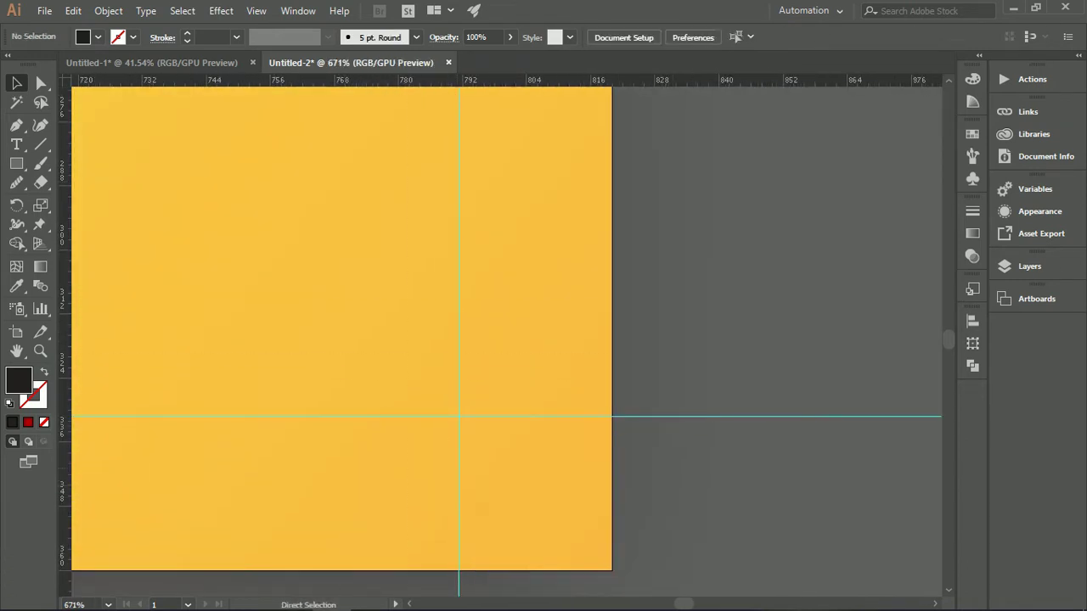
{"action": "left_click_drag", "start_coordinate": [710, 452], "coordinate": [573, 452]}
{"action": "left_click_drag", "start_coordinate": [574, 452], "coordinate": [573, 414]}
{"action": "mouse_move", "coordinate": [410, 607]}
{"action": "left_click", "coordinate": [902, 597]}
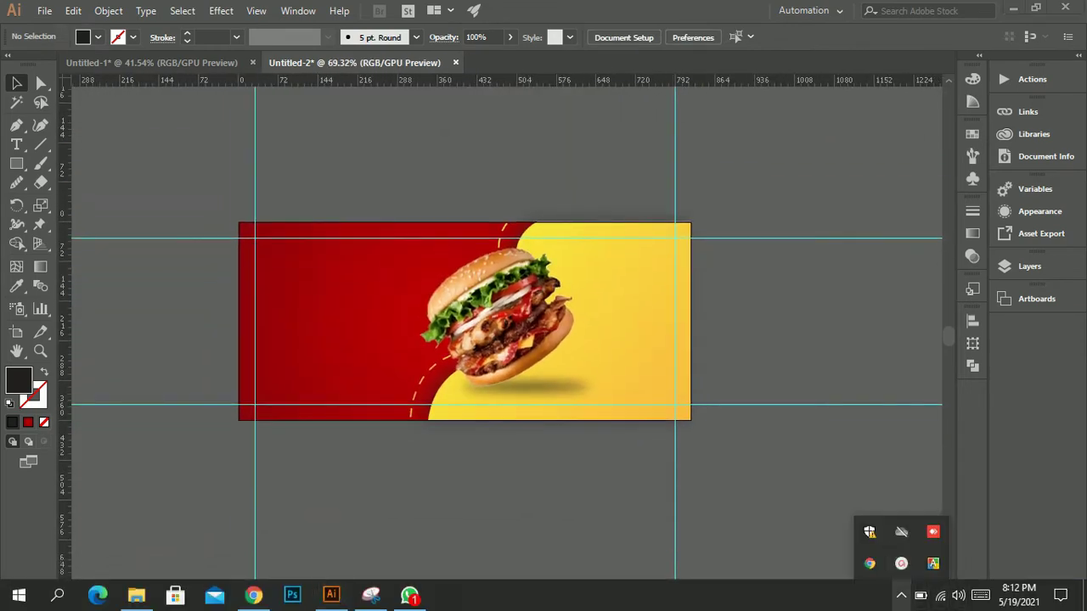
{"action": "left_click", "coordinate": [902, 564]}
{"action": "left_click", "coordinate": [964, 531]}
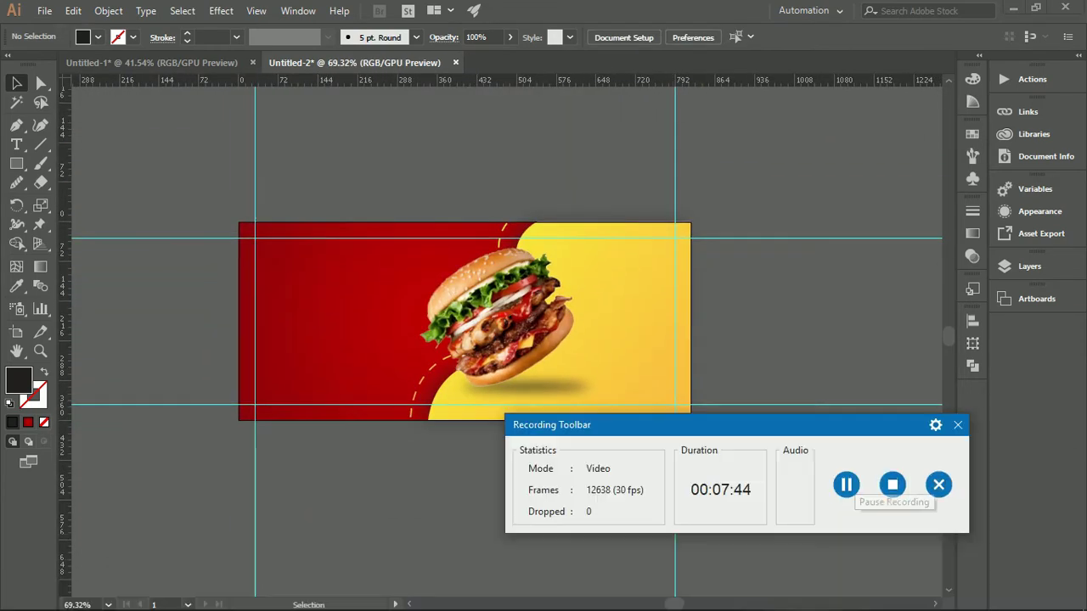
{"action": "left_click", "coordinate": [902, 597]}
{"action": "left_click", "coordinate": [902, 564]}
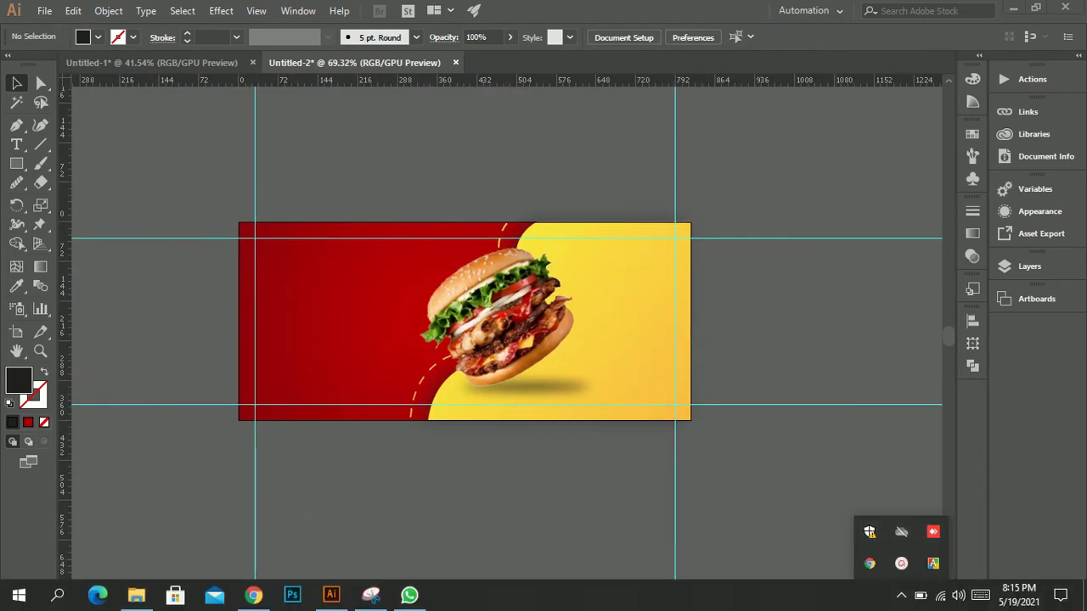
{"action": "left_click", "coordinate": [815, 502]}
Hide the rulers and cut the "Super Delicious" and "BURGER" lines out of the text block beside the banner
{"action": "left_click_drag", "start_coordinate": [702, 379], "coordinate": [411, 296]}
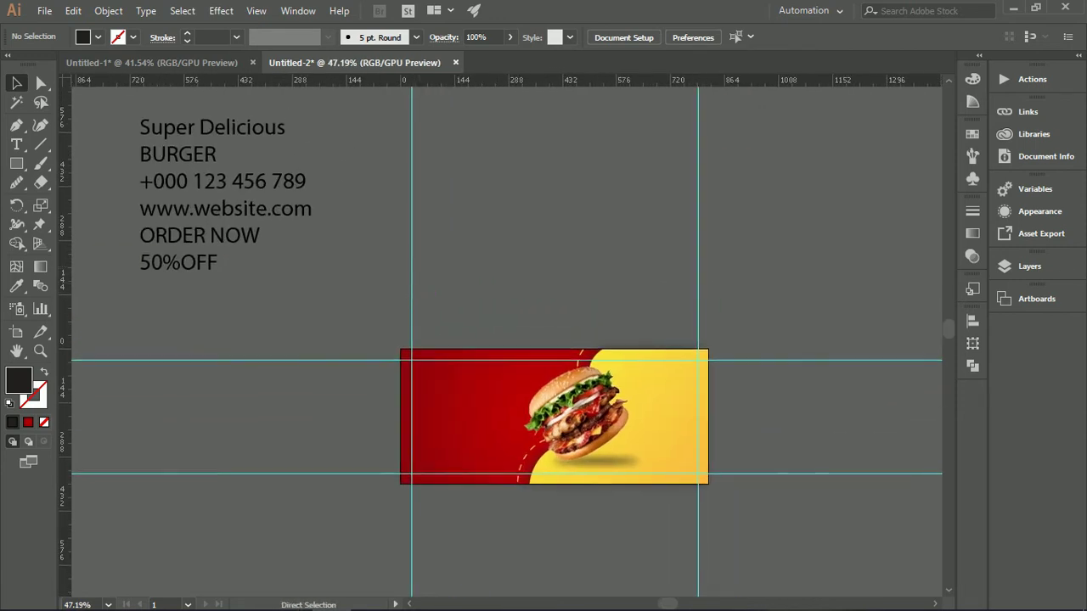
{"action": "key", "text": "ctrl+r"}
{"action": "scroll", "coordinate": [388, 231], "scroll_direction": "up", "scroll_amount": 1}
{"action": "key", "text": "t"}
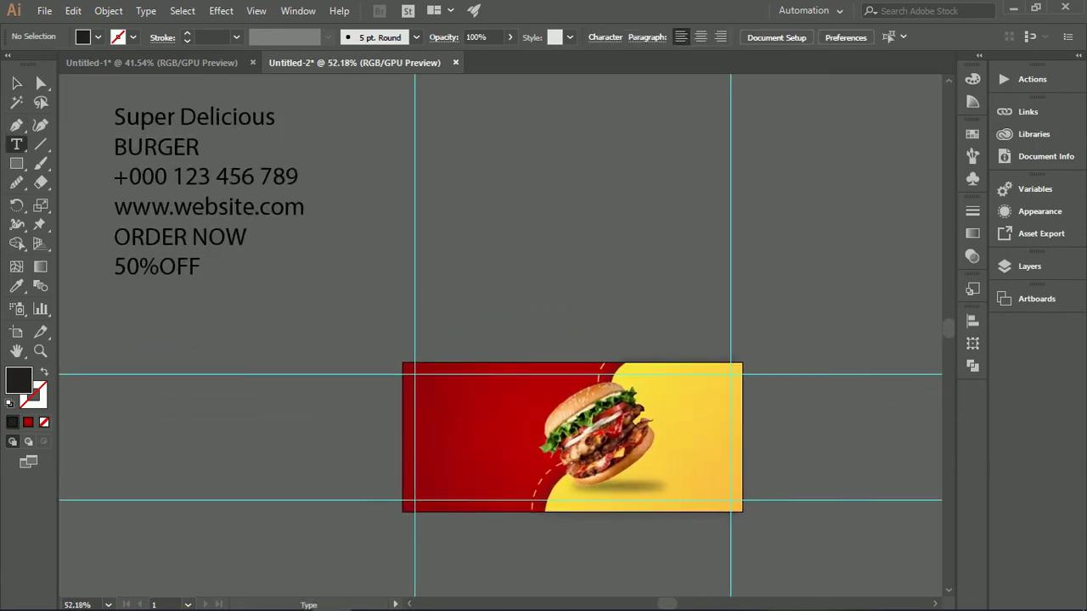
{"action": "left_click_drag", "start_coordinate": [115, 117], "coordinate": [200, 148]}
{"action": "key", "text": "ctrl+c"}
{"action": "key", "text": "ctrl+x"}
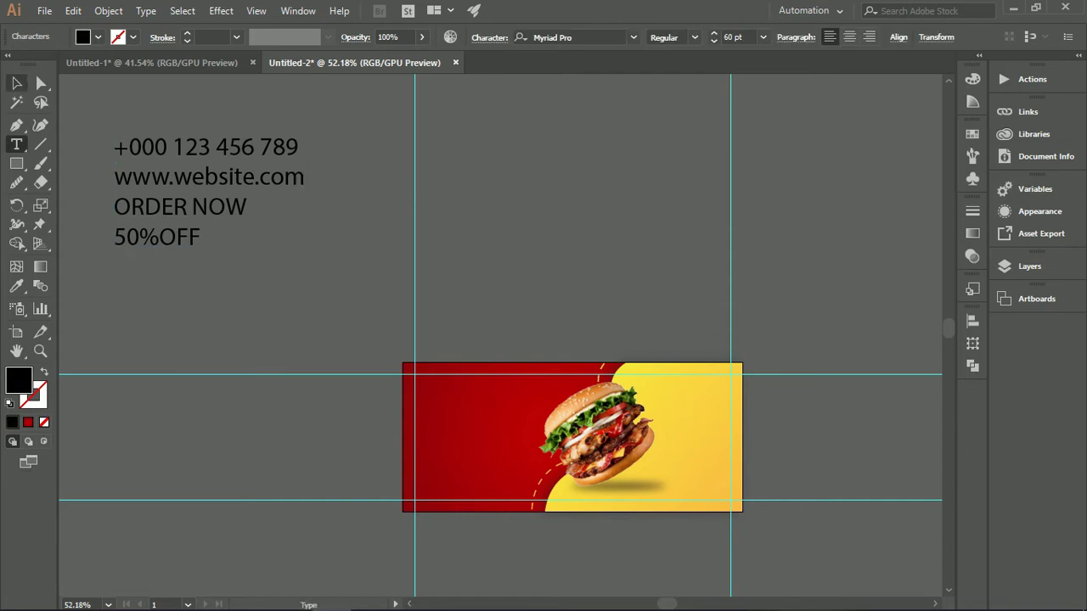
Paste the two cut lines as a separate text object and move it to the empty area above the banner
{"action": "left_click", "coordinate": [16, 83]}
{"action": "left_click", "coordinate": [357, 229]}
{"action": "key", "text": "ctrl+v"}
{"action": "left_click_drag", "start_coordinate": [508, 313], "coordinate": [508, 244]}
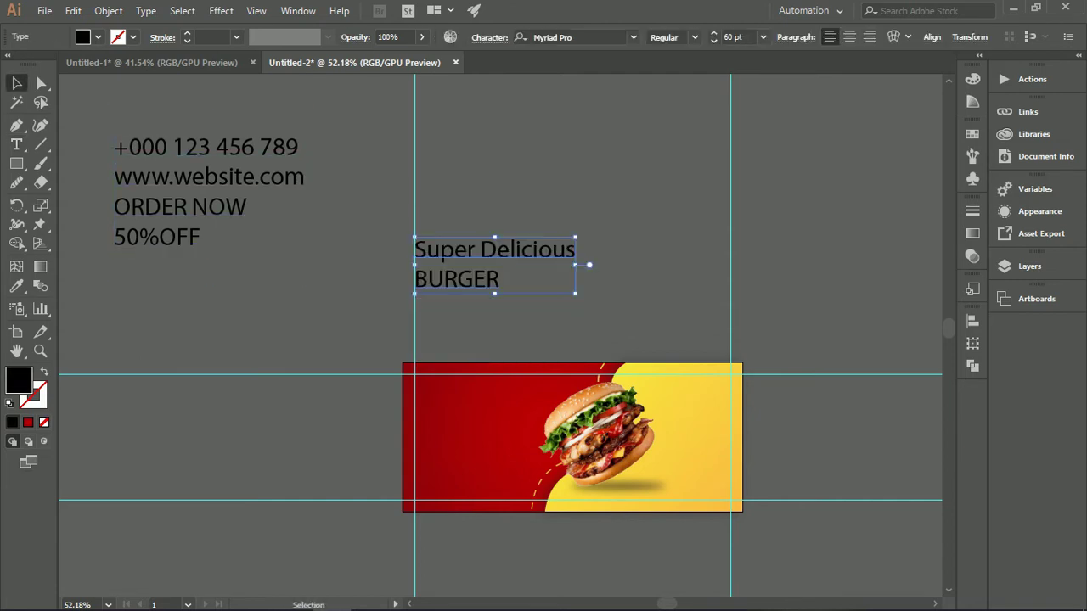
Cut "Super Delicious" out of the two-line text and paste it as its own text object
{"action": "key", "text": "t"}
{"action": "left_click_drag", "start_coordinate": [415, 250], "coordinate": [577, 251]}
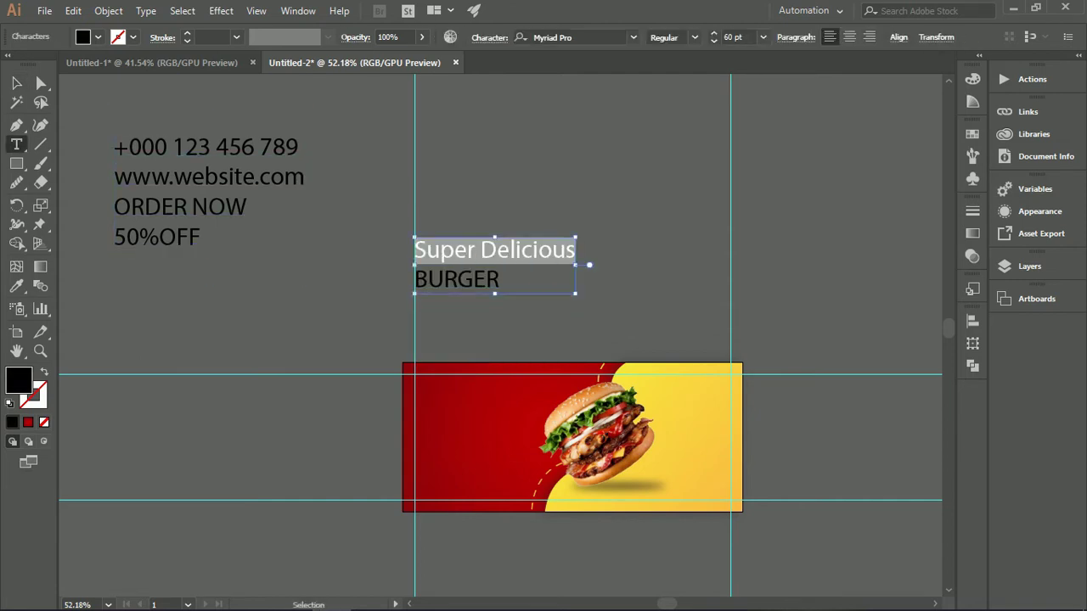
{"action": "key", "text": "ctrl+x"}
{"action": "left_click", "coordinate": [16, 83]}
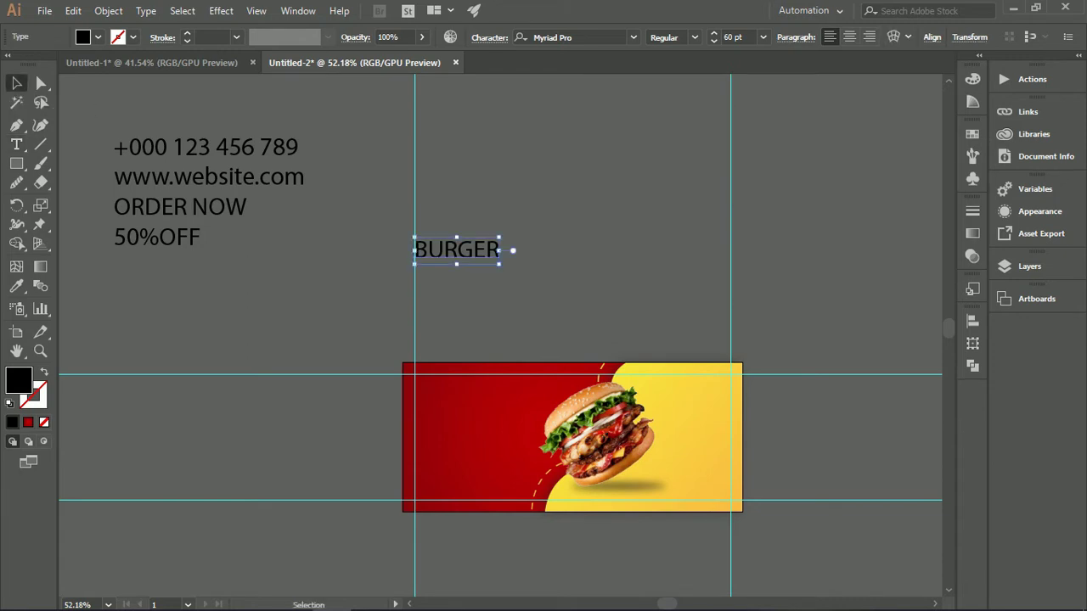
{"action": "left_click", "coordinate": [357, 288]}
{"action": "key", "text": "ctrl+v"}
{"action": "scroll", "coordinate": [427, 403], "scroll_direction": "up", "scroll_amount": 3}
{"action": "left_click_drag", "start_coordinate": [637, 357], "coordinate": [454, 339]}
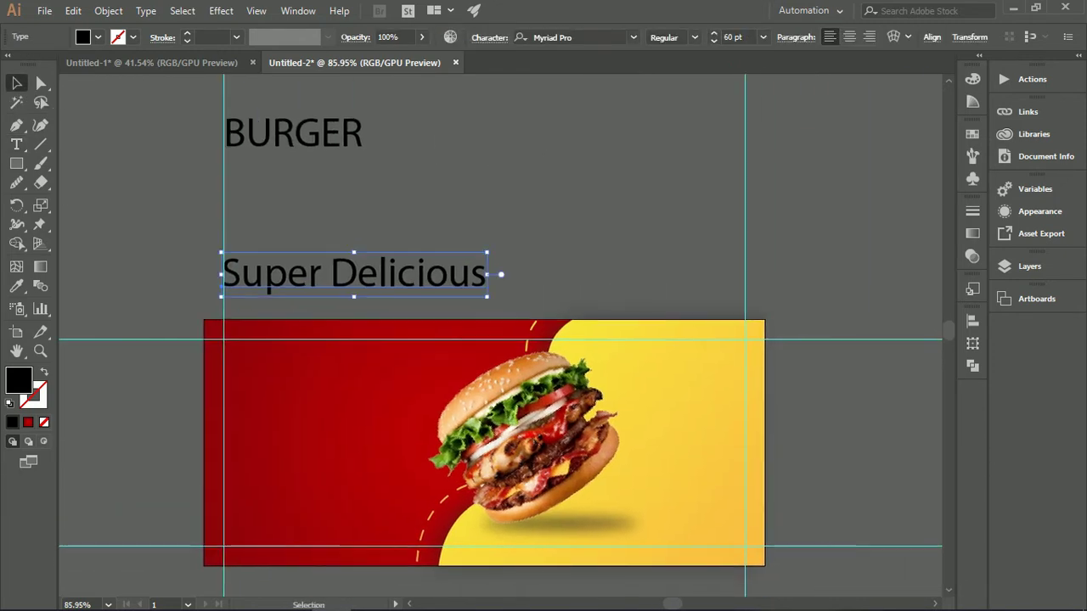
Fill the "Super Delicious" text with white and set its font to After Night
{"action": "left_click", "coordinate": [98, 38]}
{"action": "left_click", "coordinate": [32, 66]}
{"action": "key", "text": "Escape"}
{"action": "left_click", "coordinate": [633, 36]}
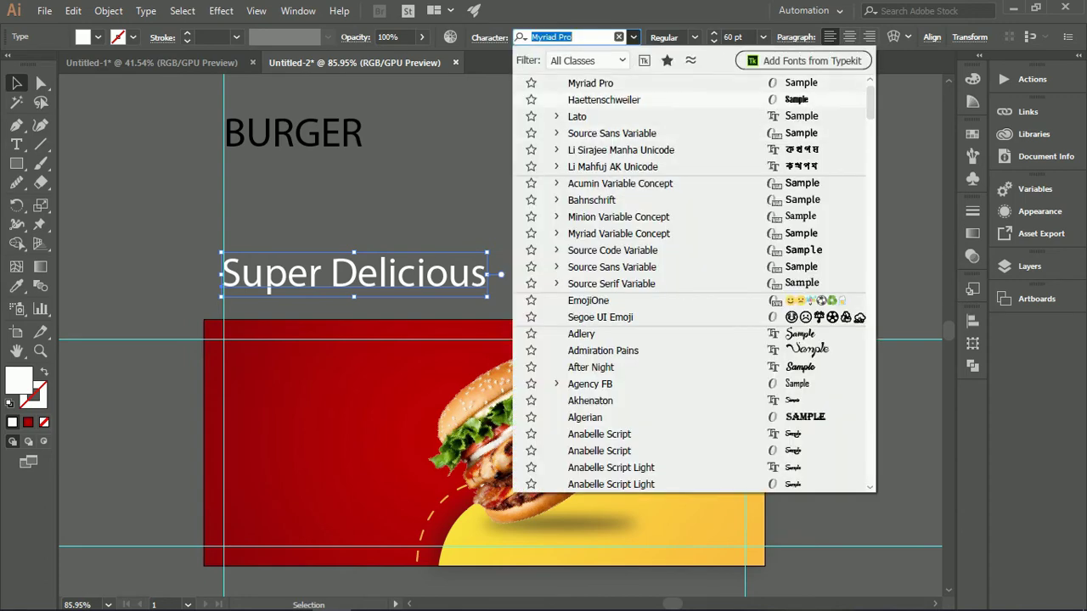
{"action": "scroll", "coordinate": [645, 218], "scroll_direction": "down", "scroll_amount": 5}
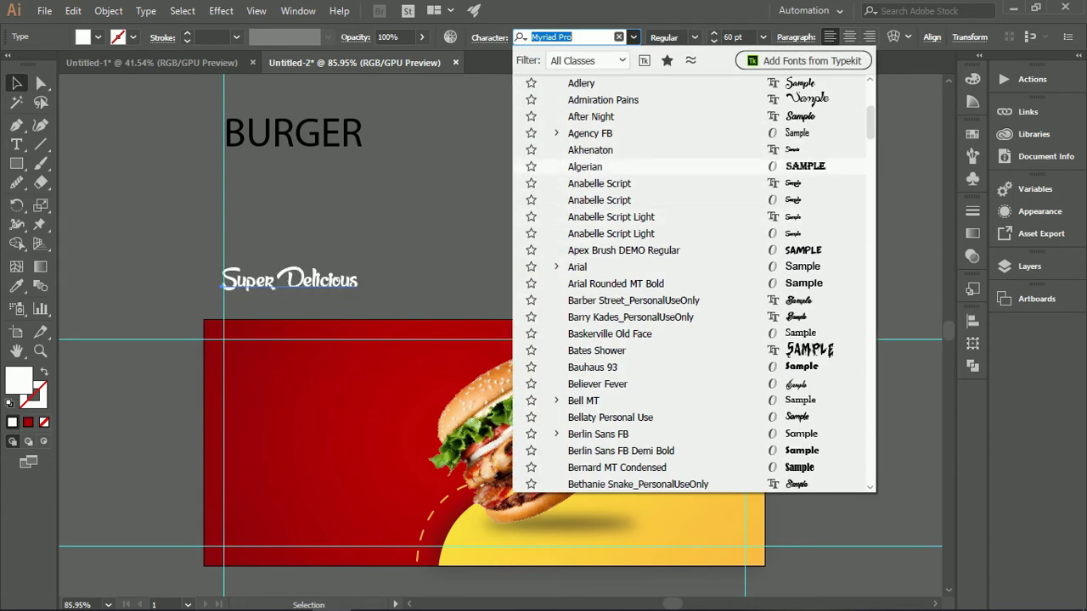
{"action": "left_click", "coordinate": [591, 116]}
{"action": "left_click", "coordinate": [544, 195]}
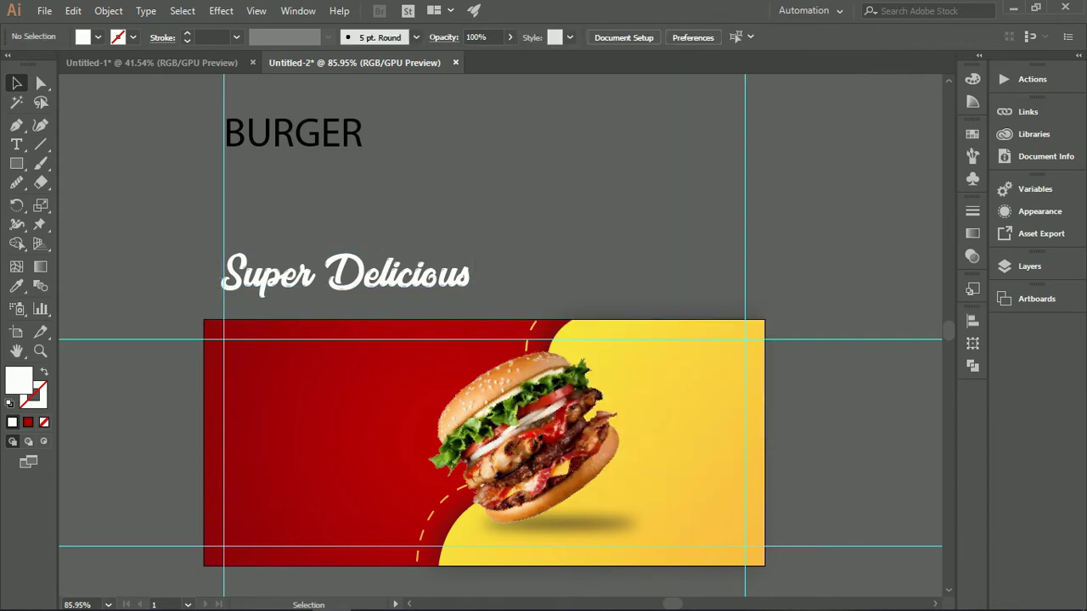
Move "Super Delicious" onto the red area and fit it against the banner's left and upper margin guides
{"action": "left_click_drag", "start_coordinate": [464, 276], "coordinate": [469, 360]}
{"action": "left_click_drag", "start_coordinate": [216, 379], "coordinate": [339, 378]}
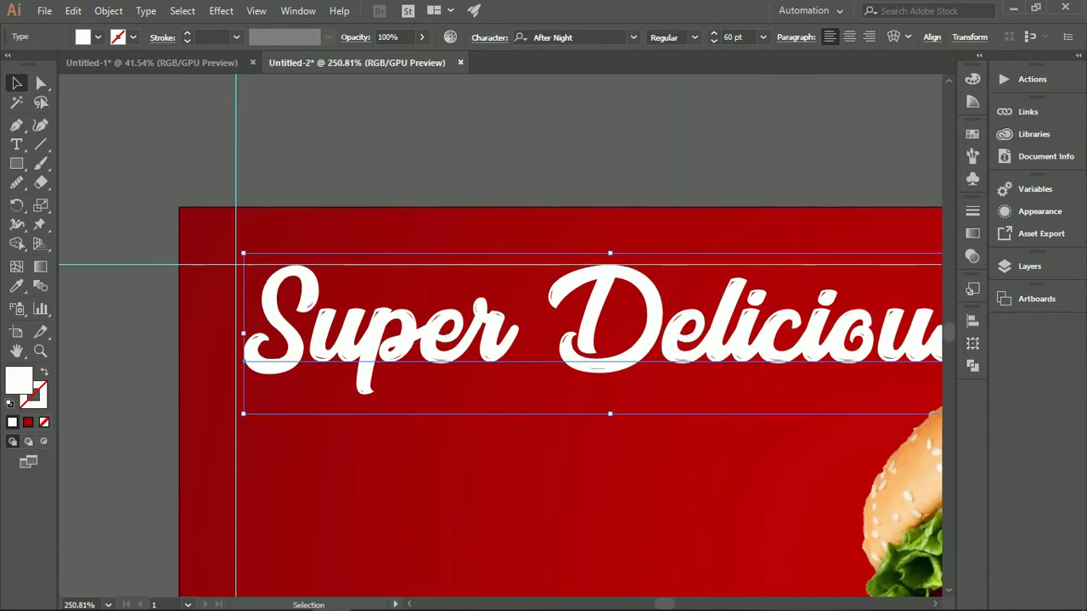
{"action": "left_click_drag", "start_coordinate": [583, 376], "coordinate": [535, 376]}
{"action": "left_click_drag", "start_coordinate": [595, 341], "coordinate": [544, 345]}
{"action": "left_click_drag", "start_coordinate": [544, 346], "coordinate": [547, 372]}
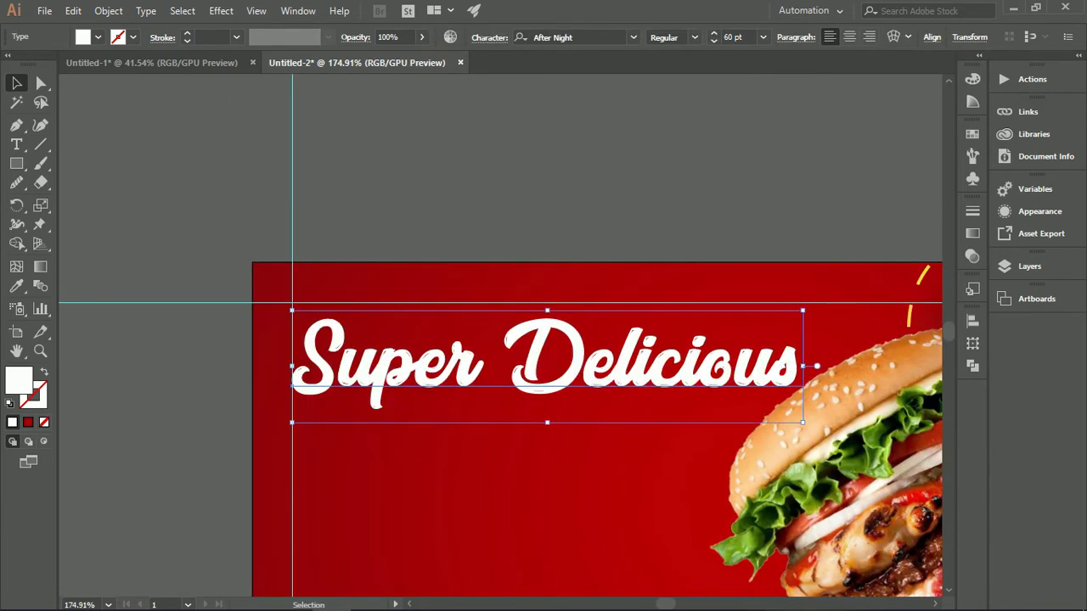
{"action": "key", "text": "Up"}
{"action": "key", "text": "Up"}
{"action": "key", "text": "Up"}
{"action": "key", "text": "Up"}
{"action": "key", "text": "Up"}
Scale "Super Delicious" down to about 60% of its size, keeping it at the guide corner, and deselect it
{"action": "left_click_drag", "start_coordinate": [803, 415], "coordinate": [616, 371]}
{"action": "left_click", "coordinate": [613, 233]}
{"action": "left_click_drag", "start_coordinate": [618, 307], "coordinate": [359, 306]}
Set "BURGER" in the CF Night of Terror PERSONAL Regular font and move it onto the red area beneath "Super Delicious"
{"action": "left_click", "coordinate": [407, 134]}
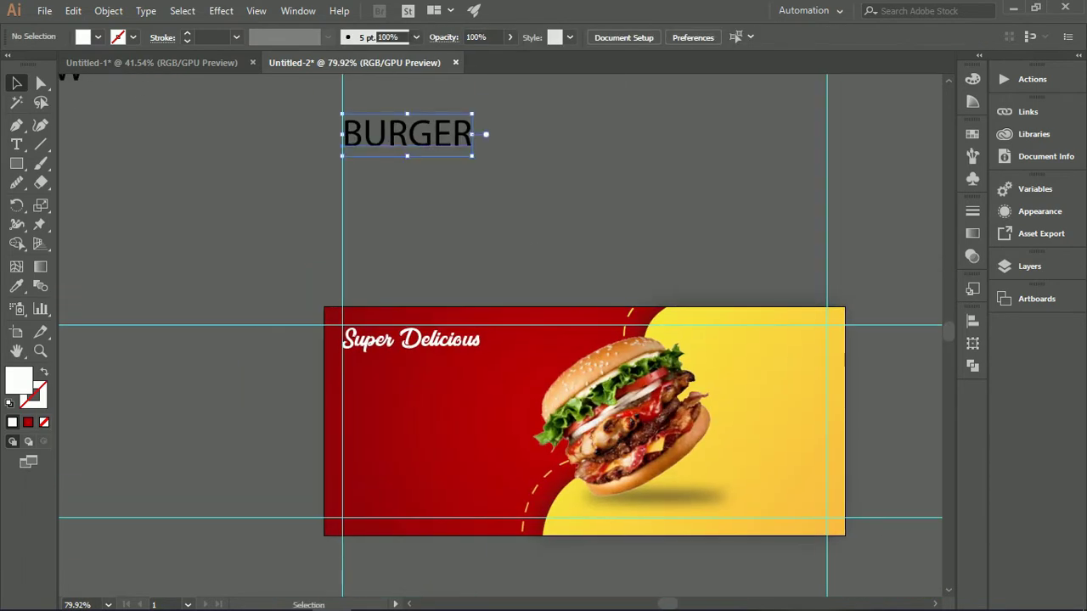
{"action": "left_click", "coordinate": [633, 38]}
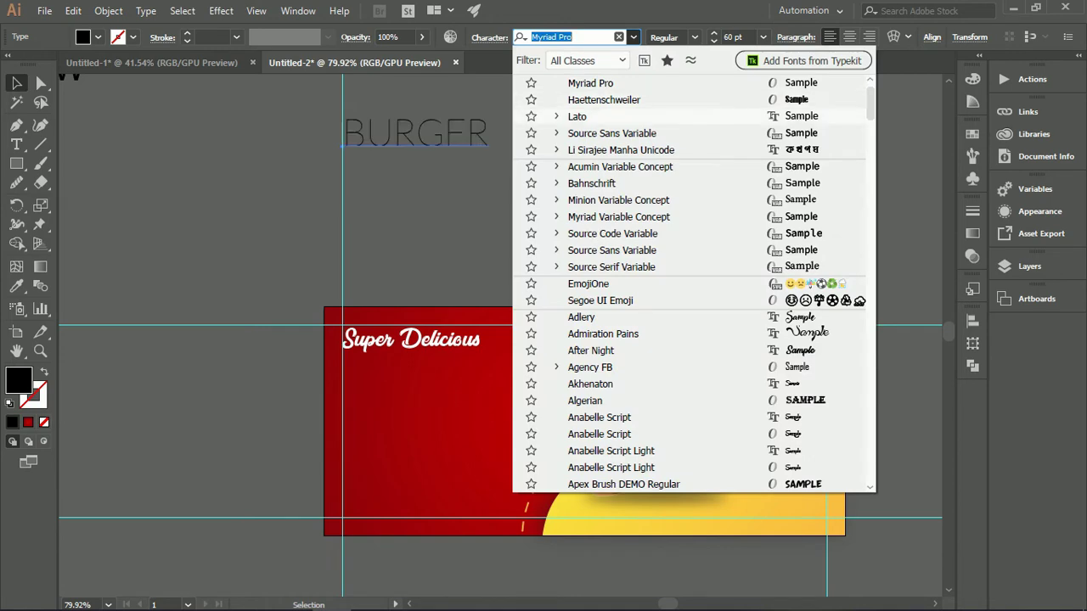
{"action": "scroll", "coordinate": [633, 163], "scroll_direction": "down", "scroll_amount": 7}
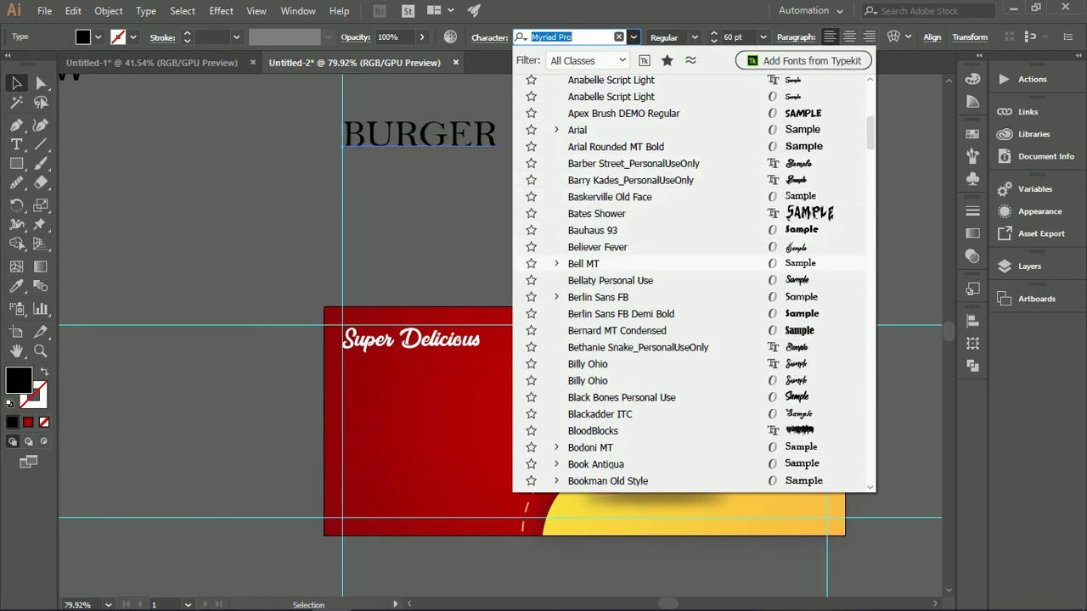
{"action": "scroll", "coordinate": [633, 263], "scroll_direction": "down", "scroll_amount": 2}
{"action": "scroll", "coordinate": [633, 330], "scroll_direction": "down", "scroll_amount": 5}
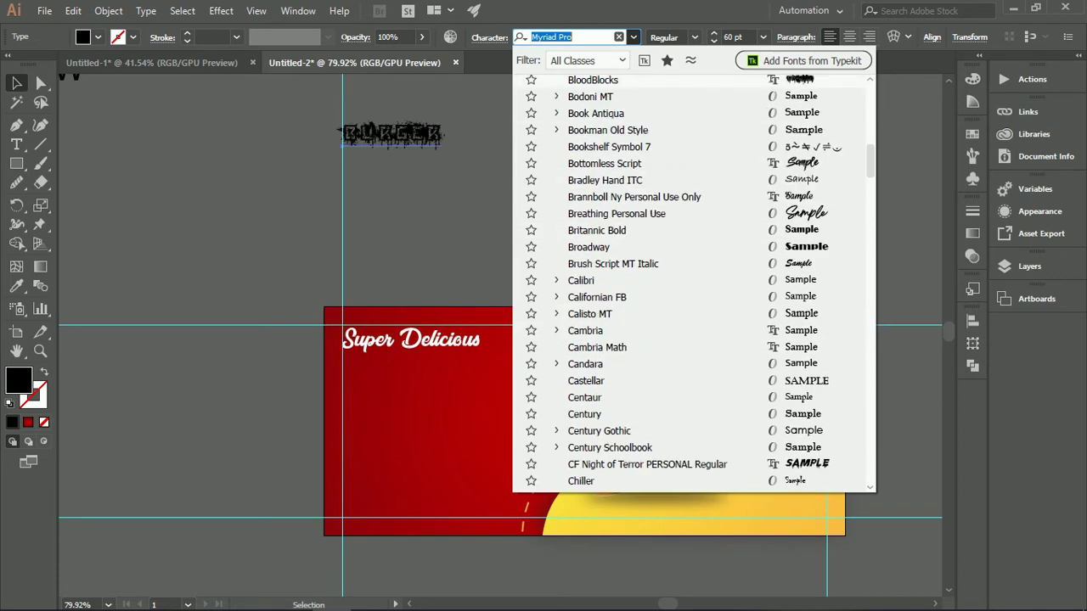
{"action": "scroll", "coordinate": [632, 163], "scroll_direction": "down", "scroll_amount": 6}
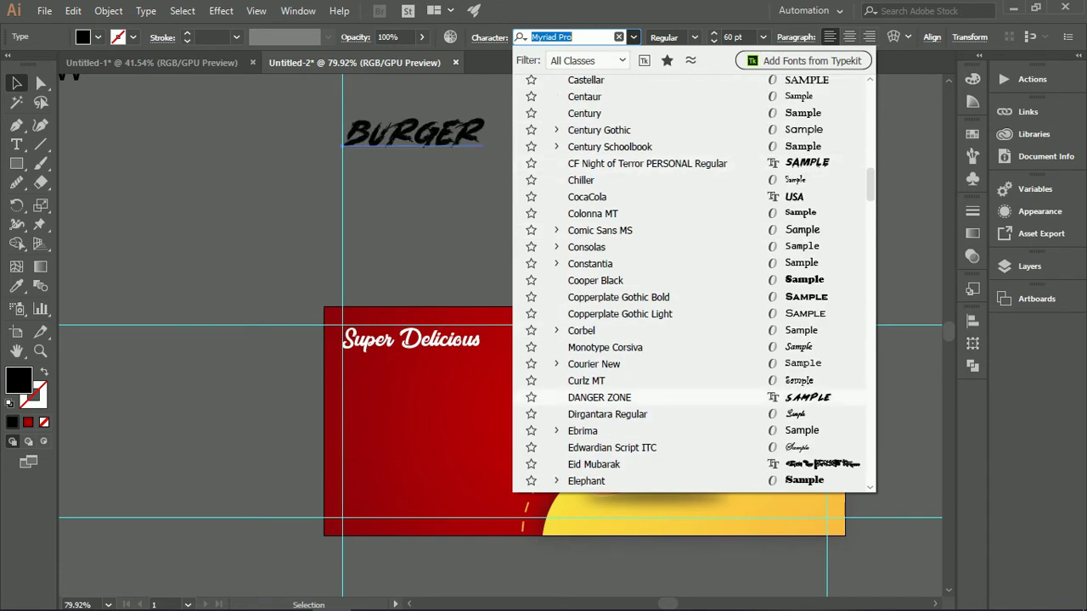
{"action": "left_click", "coordinate": [598, 397]}
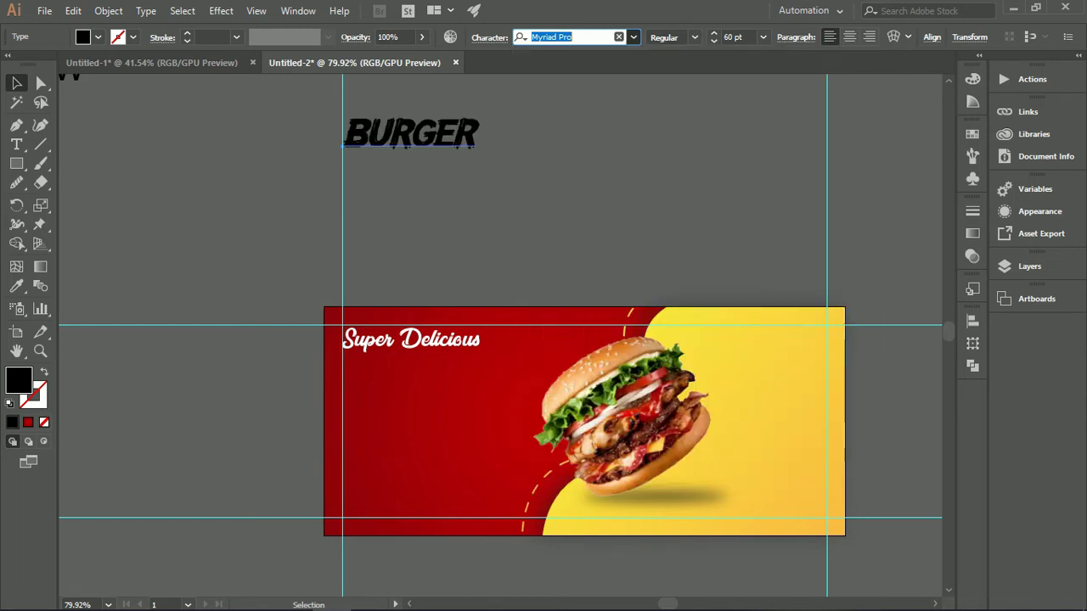
{"action": "left_click_drag", "start_coordinate": [485, 141], "coordinate": [488, 384]}
{"action": "scroll", "coordinate": [405, 394], "scroll_direction": "up", "scroll_amount": 3}
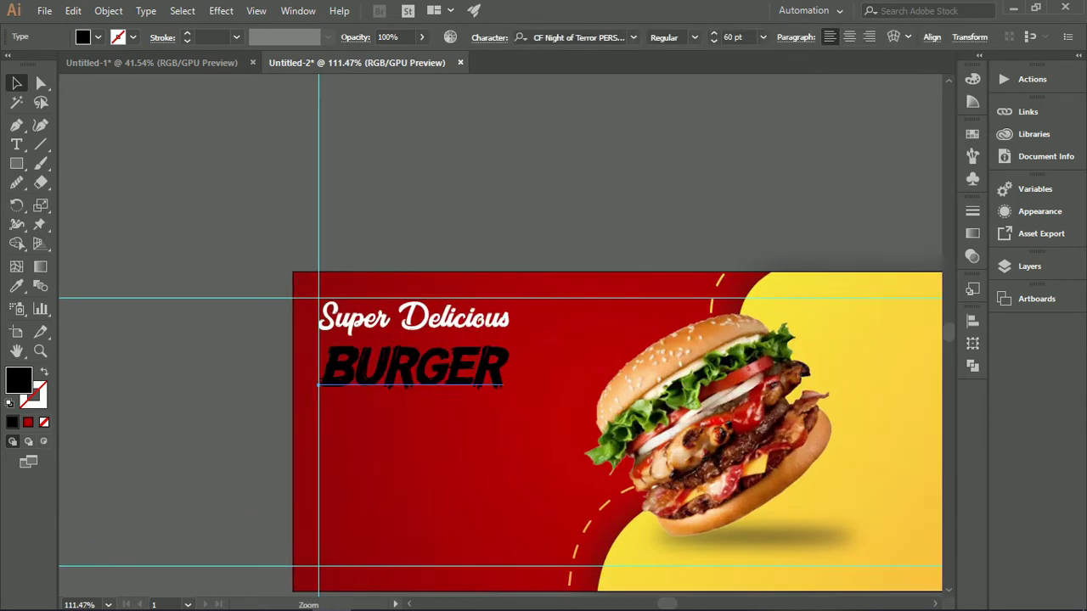
Fill the "BURGER" headline text with the bright yellow swatch and deselect it
{"action": "left_click_drag", "start_coordinate": [646, 408], "coordinate": [544, 381]}
{"action": "key", "text": "i"}
{"action": "left_click", "coordinate": [811, 373]}
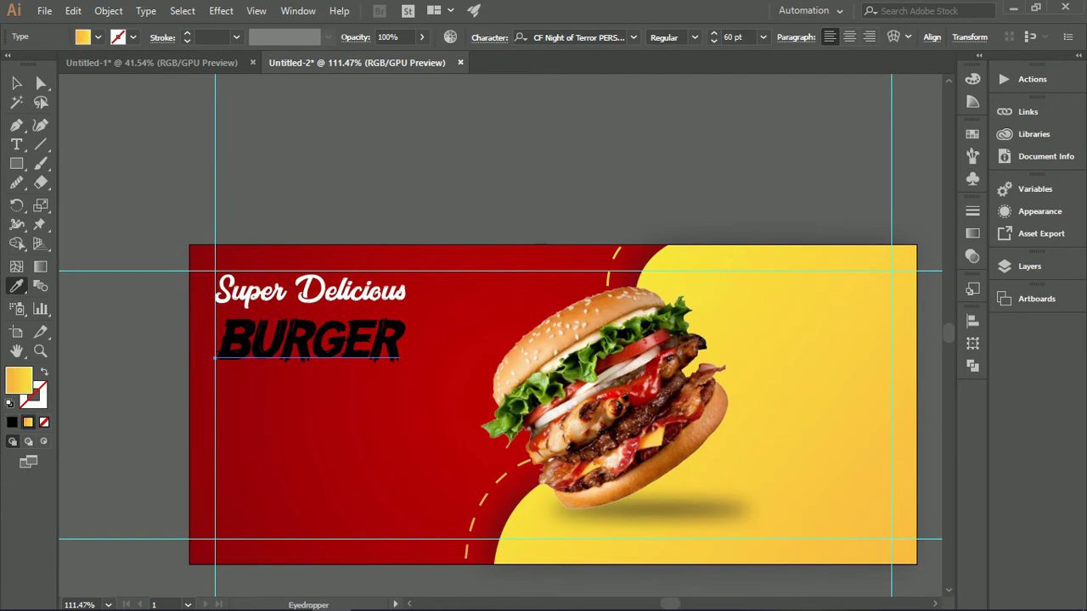
{"action": "key", "text": "v"}
{"action": "left_click", "coordinate": [98, 37]}
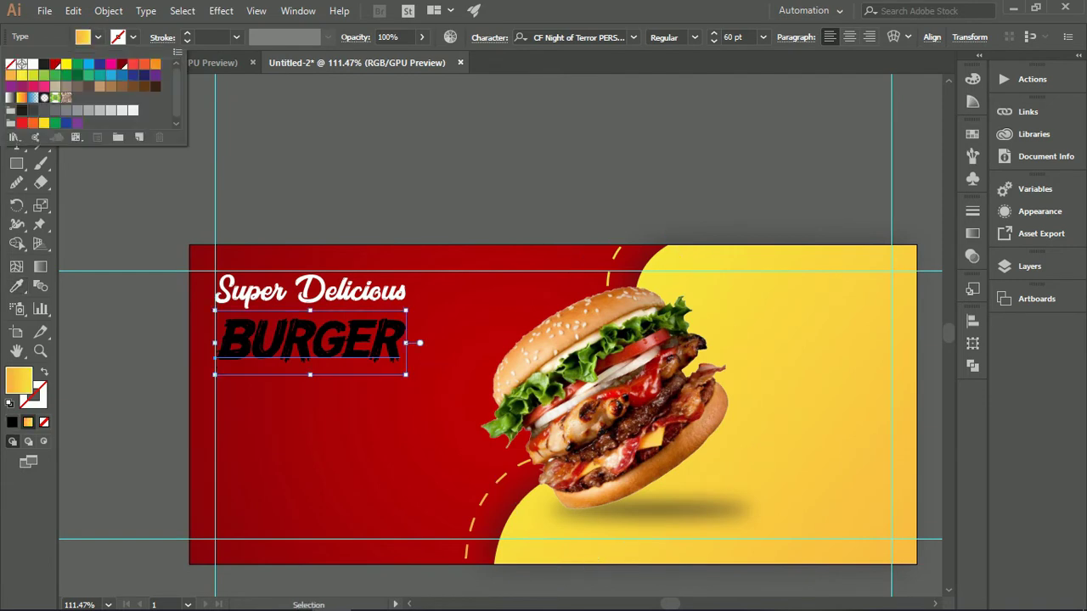
{"action": "left_click", "coordinate": [66, 63]}
{"action": "left_click", "coordinate": [158, 383]}
{"action": "left_click", "coordinate": [157, 382]}
{"action": "left_click_drag", "start_coordinate": [198, 381], "coordinate": [332, 340]}
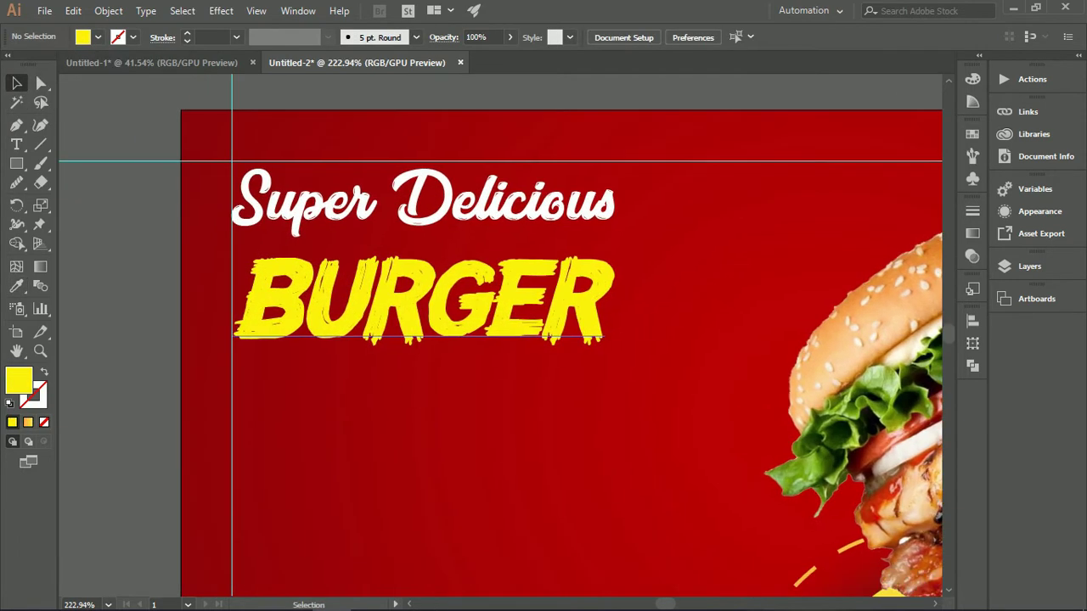
Scale "Super Delicious" down slightly and centre it closely above the wider "BURGER" text
{"action": "left_click_drag", "start_coordinate": [441, 317], "coordinate": [428, 318]}
{"action": "left_click_drag", "start_coordinate": [424, 317], "coordinate": [436, 317]}
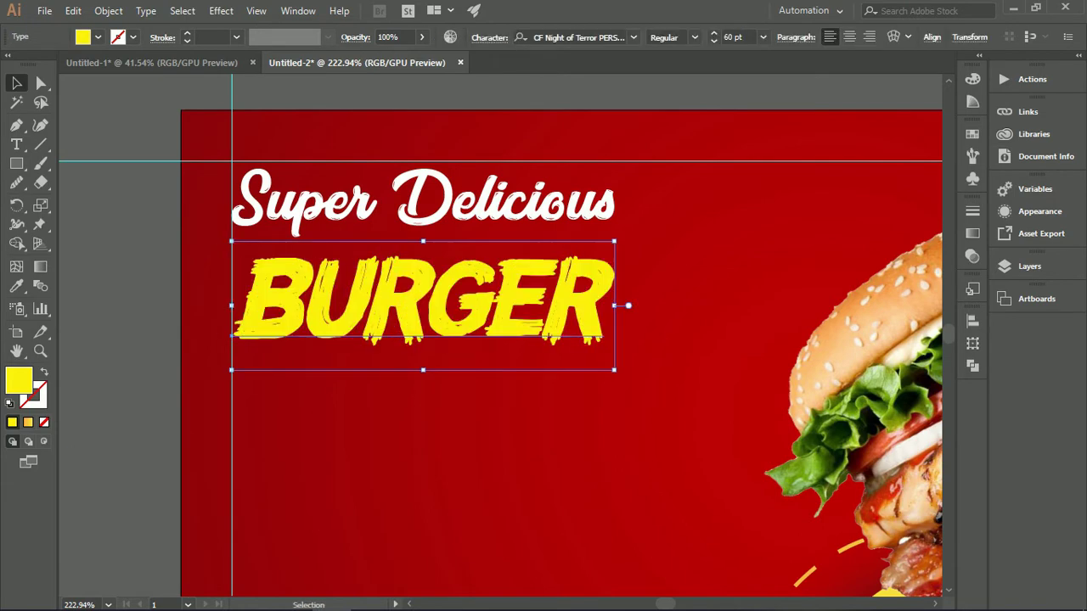
{"action": "left_click_drag", "start_coordinate": [602, 284], "coordinate": [548, 282]}
{"action": "left_click_drag", "start_coordinate": [553, 279], "coordinate": [596, 277]}
{"action": "left_click", "coordinate": [543, 224]}
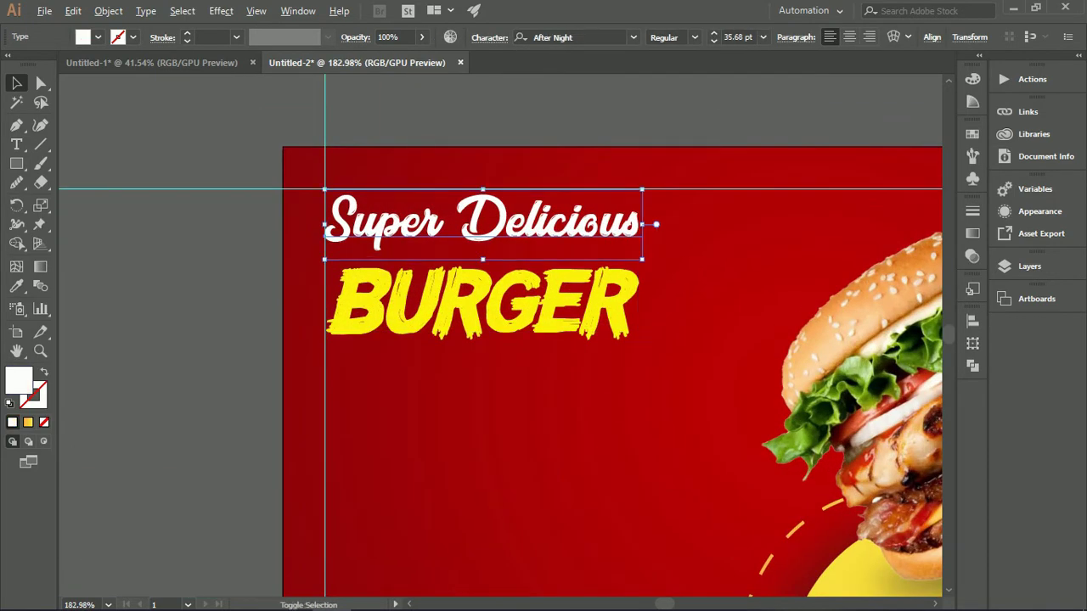
{"action": "left_click_drag", "start_coordinate": [483, 260], "coordinate": [529, 234]}
{"action": "left_click_drag", "start_coordinate": [527, 234], "coordinate": [532, 229]}
{"action": "left_click_drag", "start_coordinate": [622, 313], "coordinate": [458, 183]}
{"action": "left_click", "coordinate": [611, 304], "text": "shift"}
{"action": "left_click", "coordinate": [513, 228]}
{"action": "left_click_drag", "start_coordinate": [607, 314], "coordinate": [714, 314]}
{"action": "left_click_drag", "start_coordinate": [714, 314], "coordinate": [598, 315]}
Convert both headline lines to grouped outlines and rotate them counterclockwise by about 30 degrees, enlarging them slightly
{"action": "left_click", "coordinate": [467, 259]}
{"action": "left_click", "coordinate": [463, 304], "text": "shift"}
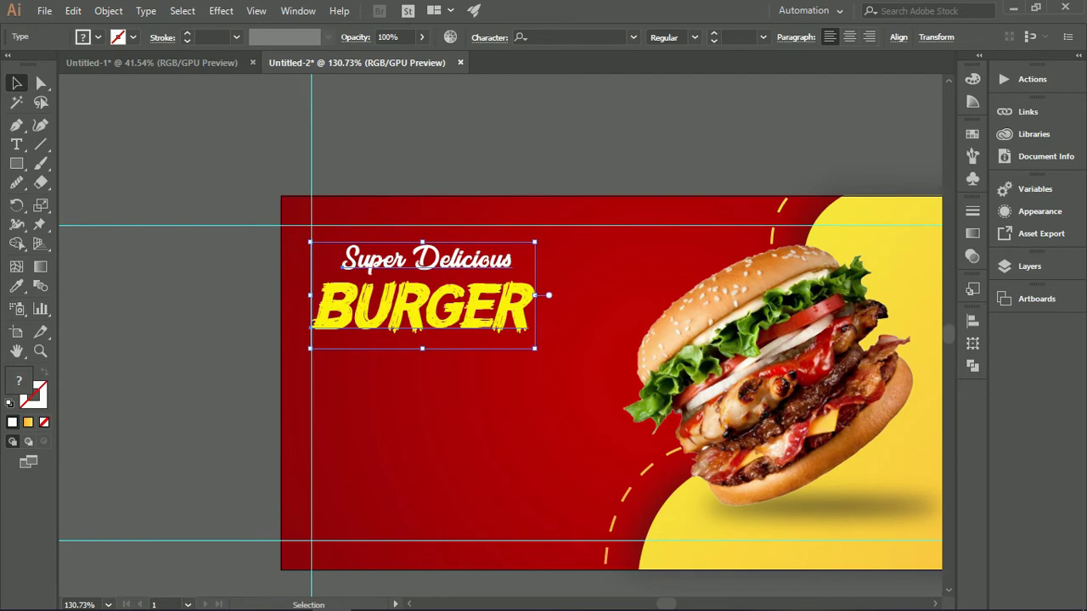
{"action": "right_click", "coordinate": [445, 252]}
{"action": "left_click", "coordinate": [484, 363]}
{"action": "left_click_drag", "start_coordinate": [539, 338], "coordinate": [527, 293]}
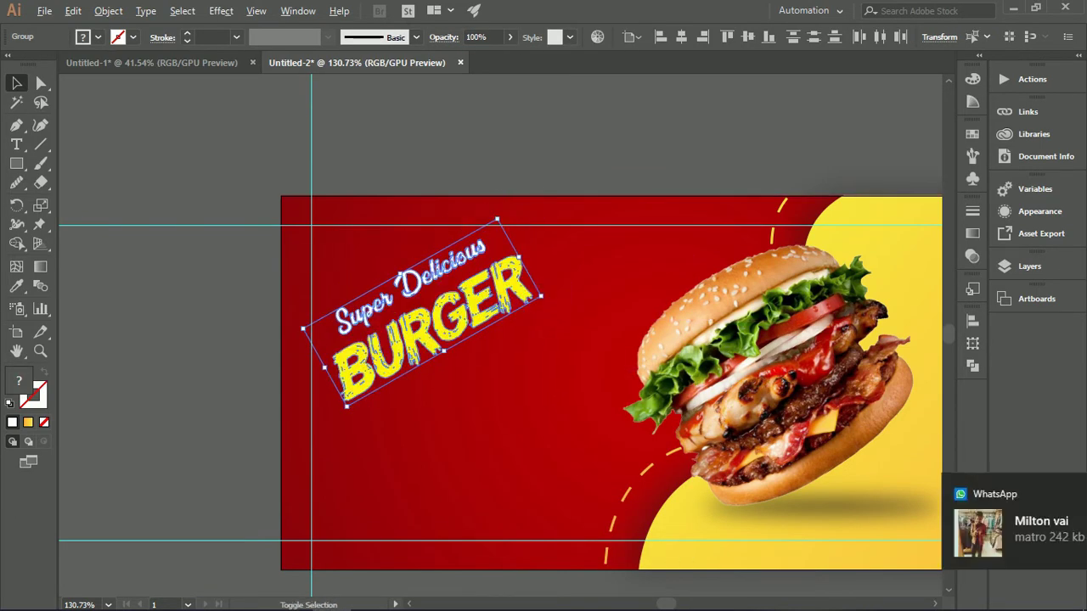
{"action": "mouse_move", "coordinate": [498, 219]}
{"action": "left_mouse_down"}
{"action": "mouse_move", "coordinate": [506, 206]}
{"action": "mouse_move", "coordinate": [476, 242]}
{"action": "mouse_move", "coordinate": [485, 224]}
{"action": "left_mouse_up"}
Fit the tilted headline against the banner's left and upper margin guides, nudge it into place and deselect it
{"action": "scroll", "coordinate": [368, 263], "scroll_direction": "up", "scroll_amount": 2}
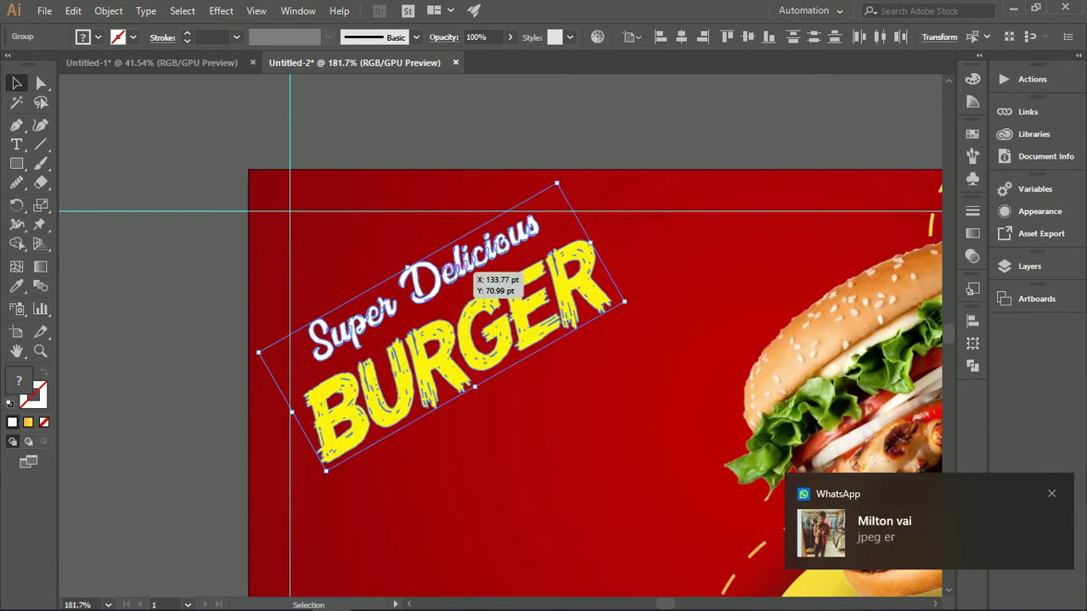
{"action": "left_click_drag", "start_coordinate": [460, 259], "coordinate": [442, 253]}
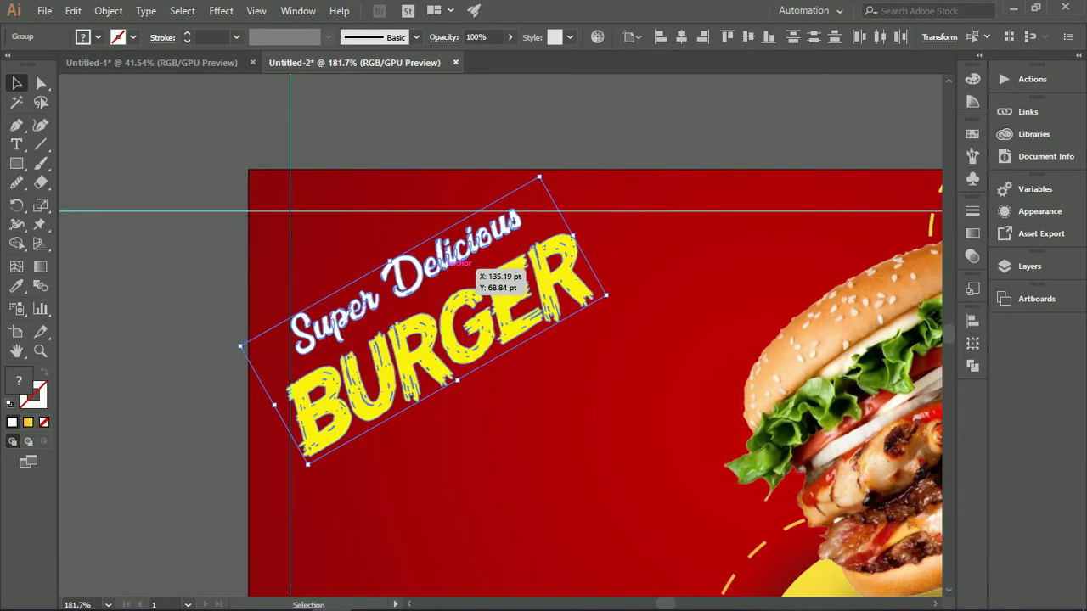
{"action": "key", "text": "Down"}
{"action": "key", "text": "Right"}
{"action": "key", "text": "Down"}
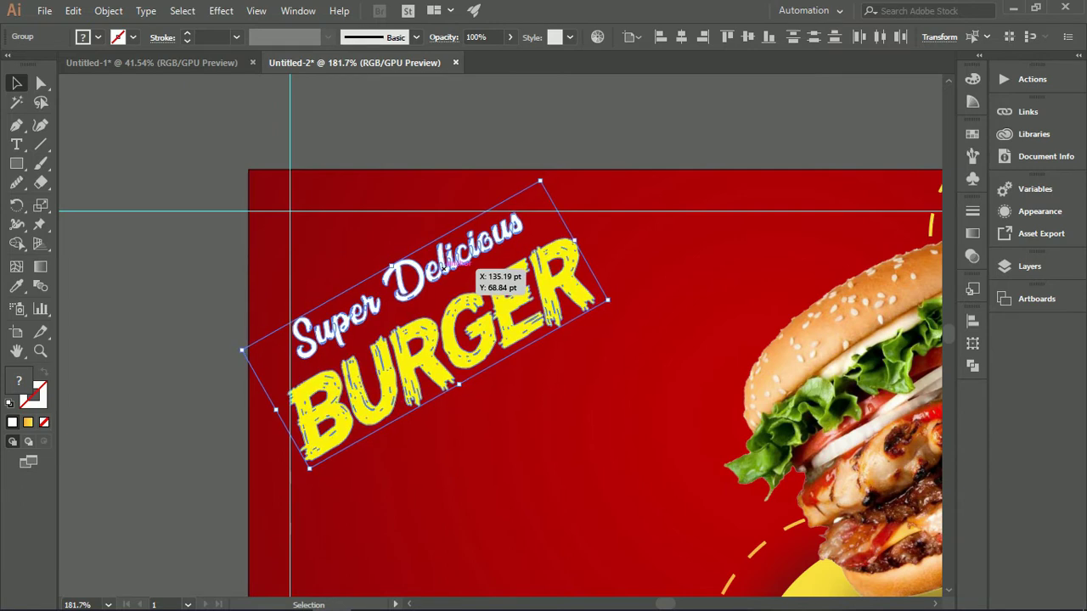
{"action": "key", "text": "Left"}
{"action": "key", "text": "ctrl+shift+a"}
{"action": "scroll", "coordinate": [477, 222], "scroll_direction": "down", "scroll_amount": 6}
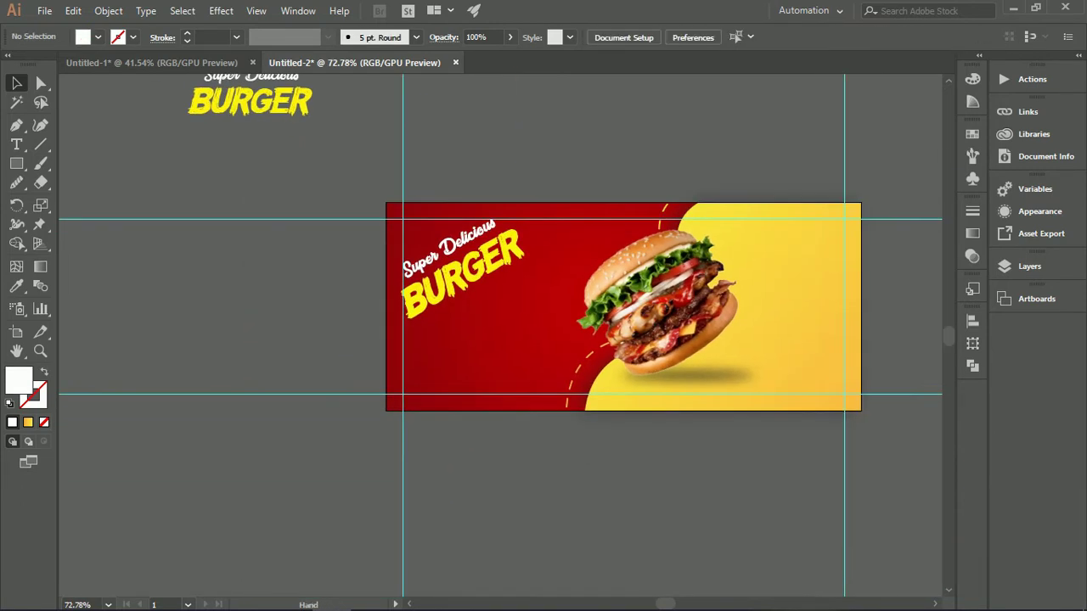
Remove the empty first line from the contact text block above the banner
{"action": "left_click_drag", "start_coordinate": [478, 222], "coordinate": [425, 274]}
{"action": "scroll", "coordinate": [425, 274], "scroll_direction": "up", "scroll_amount": 1}
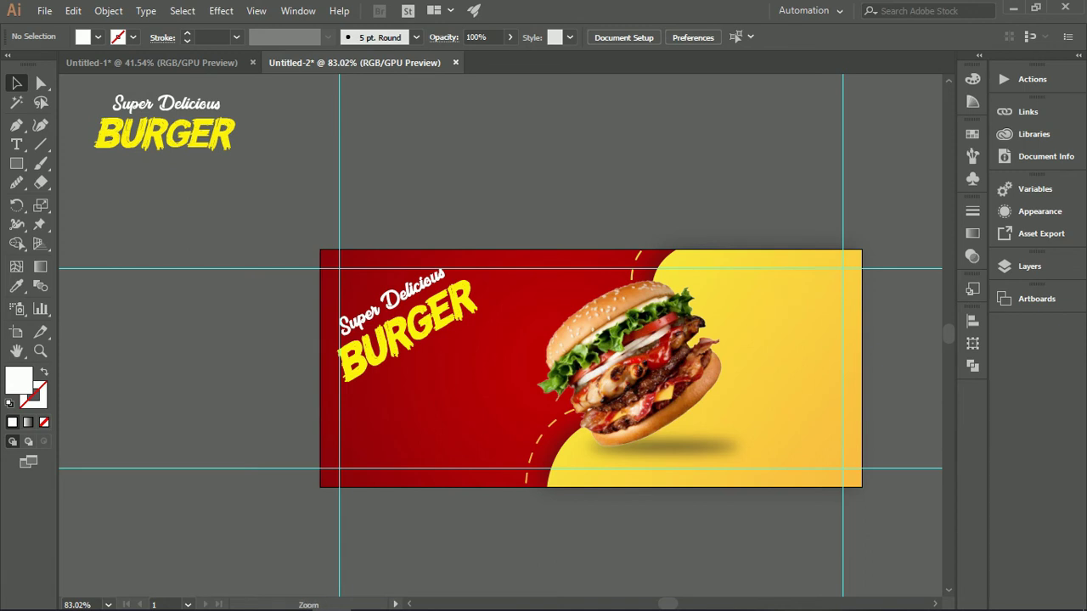
{"action": "scroll", "coordinate": [798, 386], "scroll_direction": "down", "scroll_amount": 4}
{"action": "left_click_drag", "start_coordinate": [798, 387], "coordinate": [706, 401]}
{"action": "left_click_drag", "start_coordinate": [282, 133], "coordinate": [567, 179]}
{"action": "key", "text": "t"}
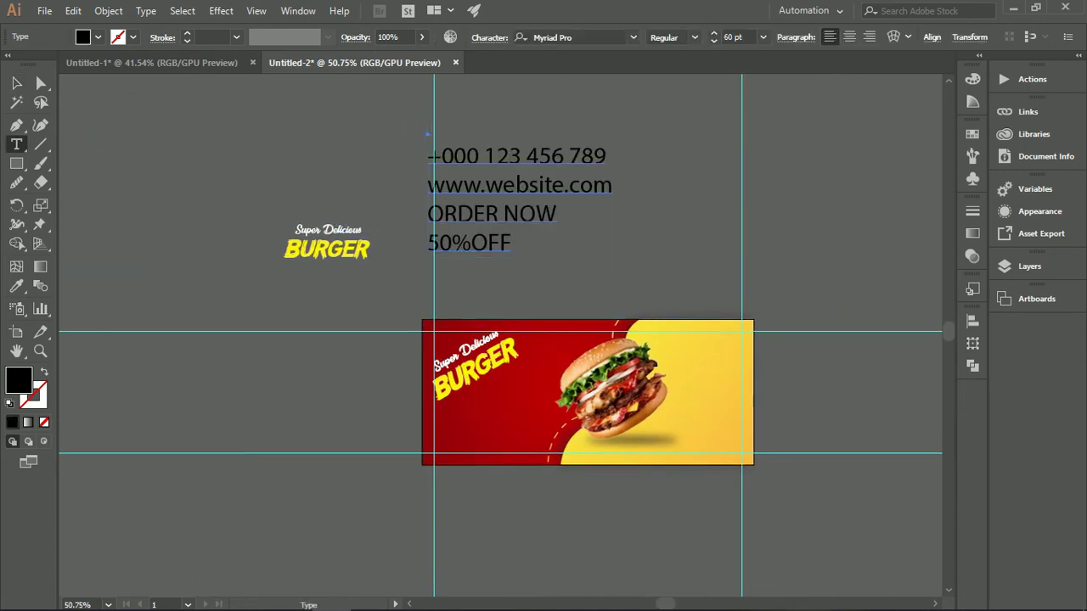
{"action": "left_click", "coordinate": [430, 128]}
{"action": "key", "text": "Delete"}
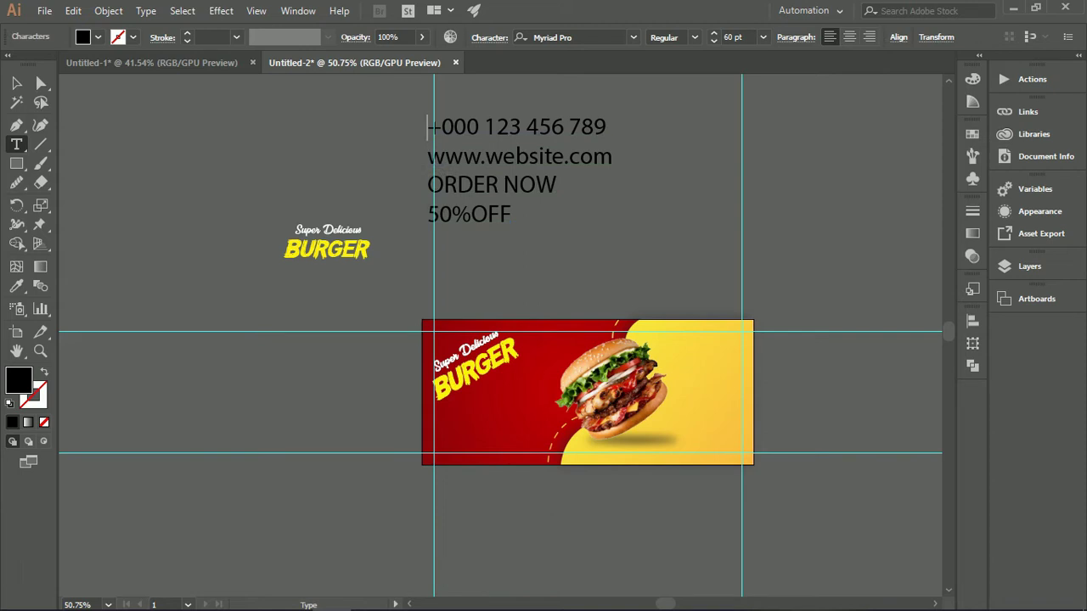
Cut "ORDER NOW" out of the contact text block and place it as a separate text object above the banner
{"action": "left_click_drag", "start_coordinate": [559, 186], "coordinate": [427, 186]}
{"action": "key", "text": "ctrl+c"}
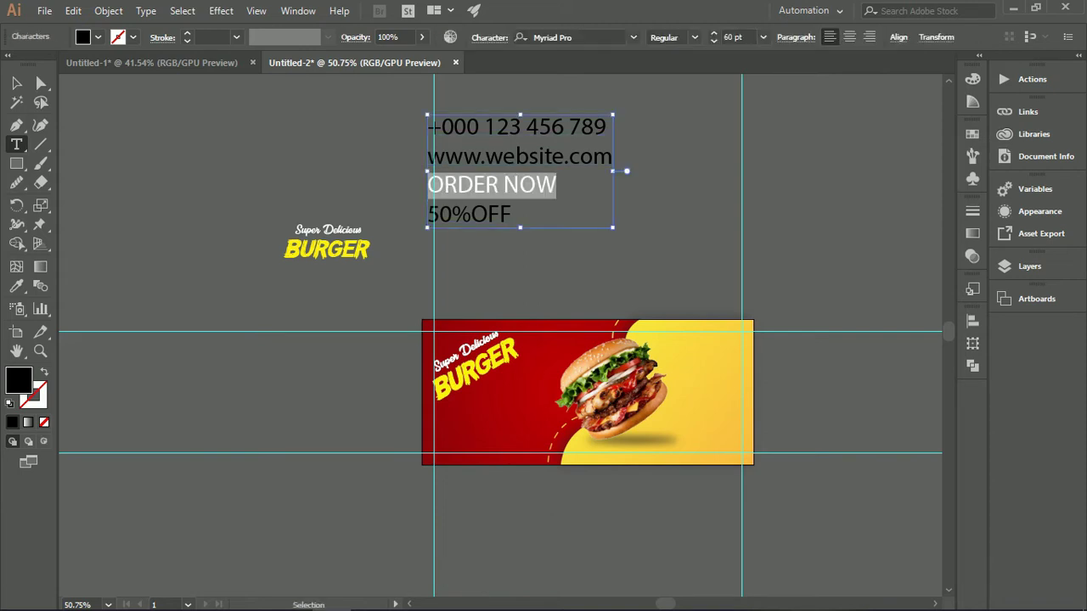
{"action": "key", "text": "Delete"}
{"action": "key", "text": "Escape"}
{"action": "left_click", "coordinate": [561, 274]}
{"action": "key", "text": "ctrl+v"}
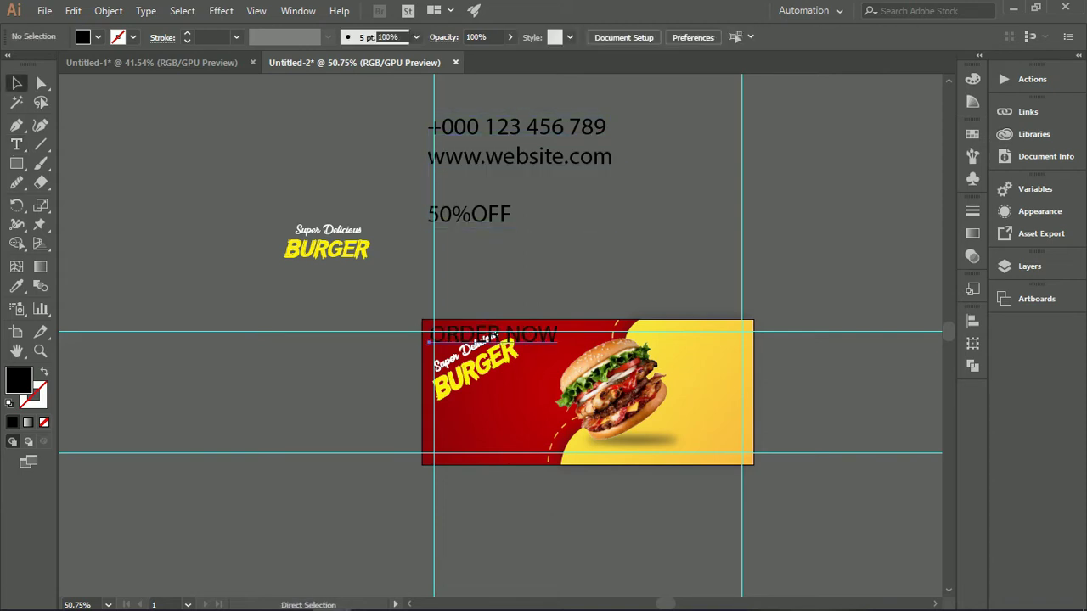
{"action": "left_click_drag", "start_coordinate": [555, 330], "coordinate": [711, 257]}
{"action": "left_click", "coordinate": [684, 511]}
Draw a wide, low black rectangle below the banner, ending at the right margin guide
{"action": "left_click_drag", "start_coordinate": [684, 512], "coordinate": [553, 416]}
{"action": "scroll", "coordinate": [554, 417], "scroll_direction": "up", "scroll_amount": 3}
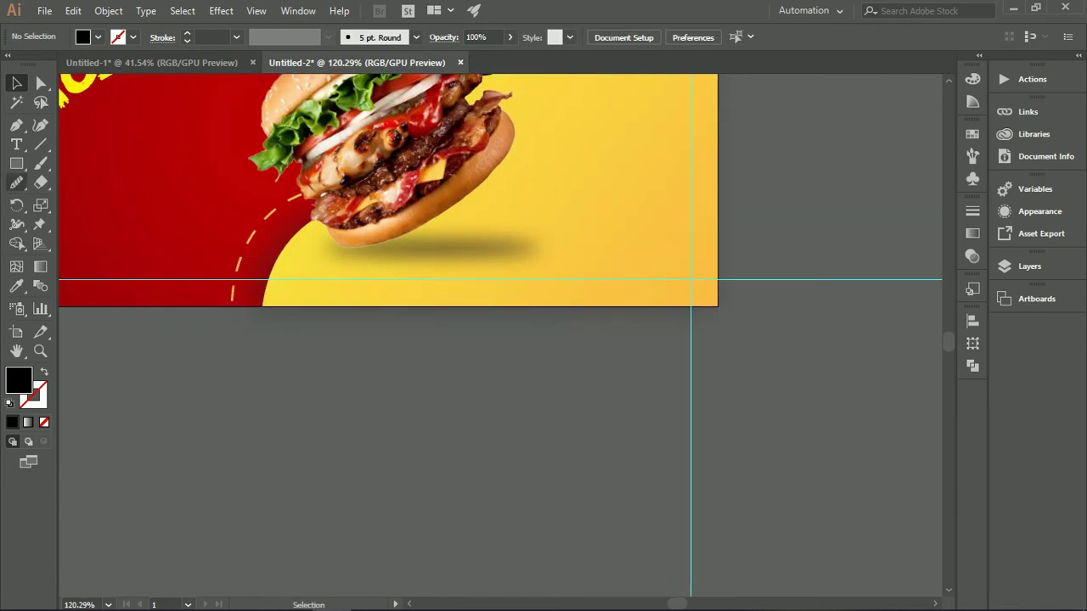
{"action": "left_click_drag", "start_coordinate": [496, 372], "coordinate": [691, 418]}
{"action": "key", "text": "v"}
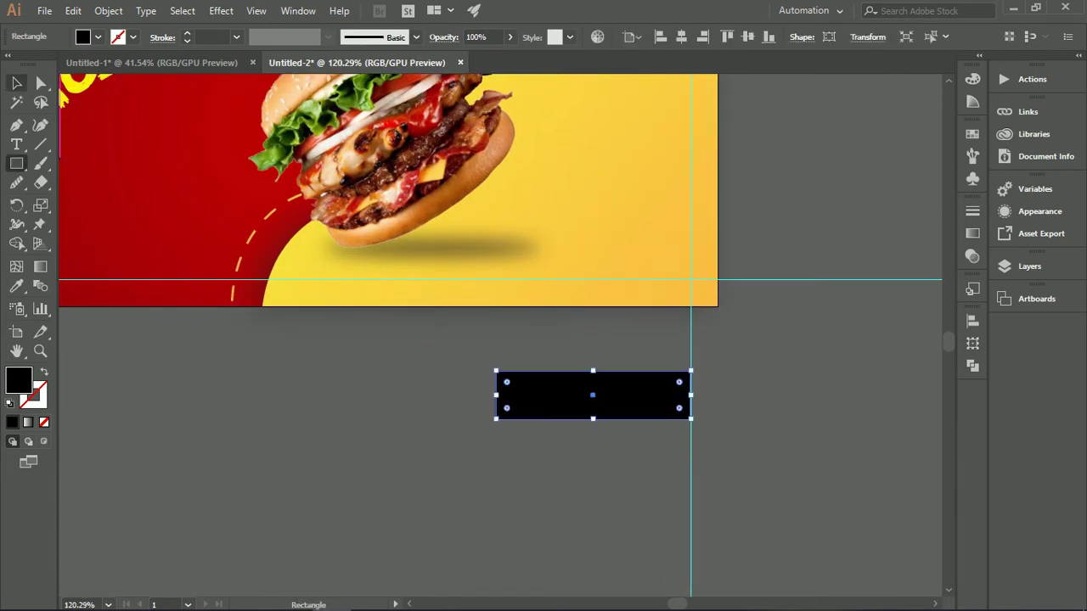
{"action": "scroll", "coordinate": [608, 323], "scroll_direction": "down", "scroll_amount": 2}
Fill the new rectangle below the banner with the solid red swatch
{"action": "key", "text": "i"}
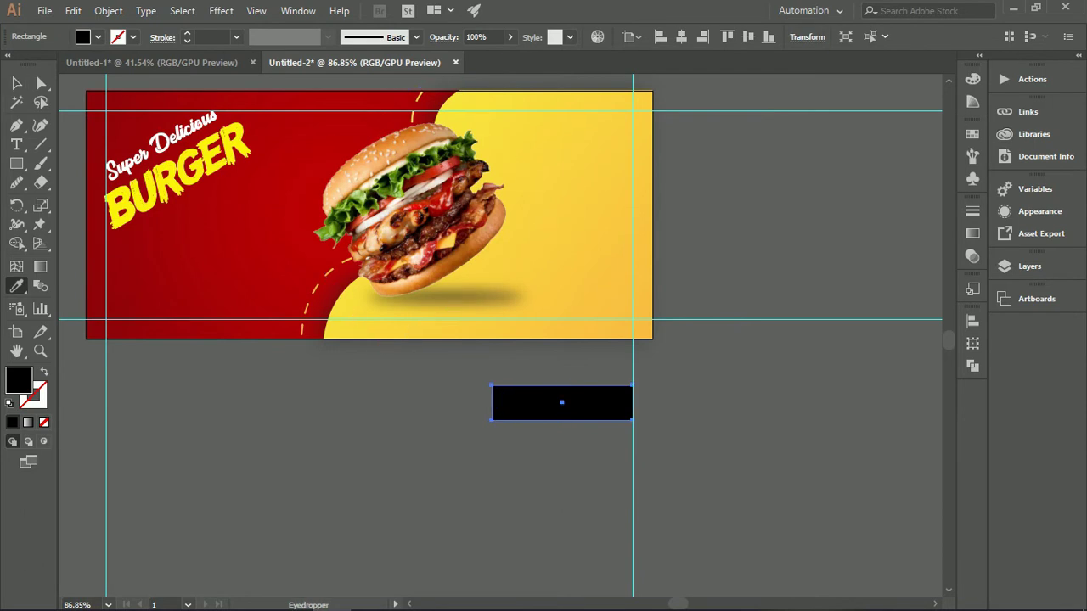
{"action": "left_click", "coordinate": [270, 265]}
{"action": "key", "text": "v"}
{"action": "left_click", "coordinate": [98, 37]}
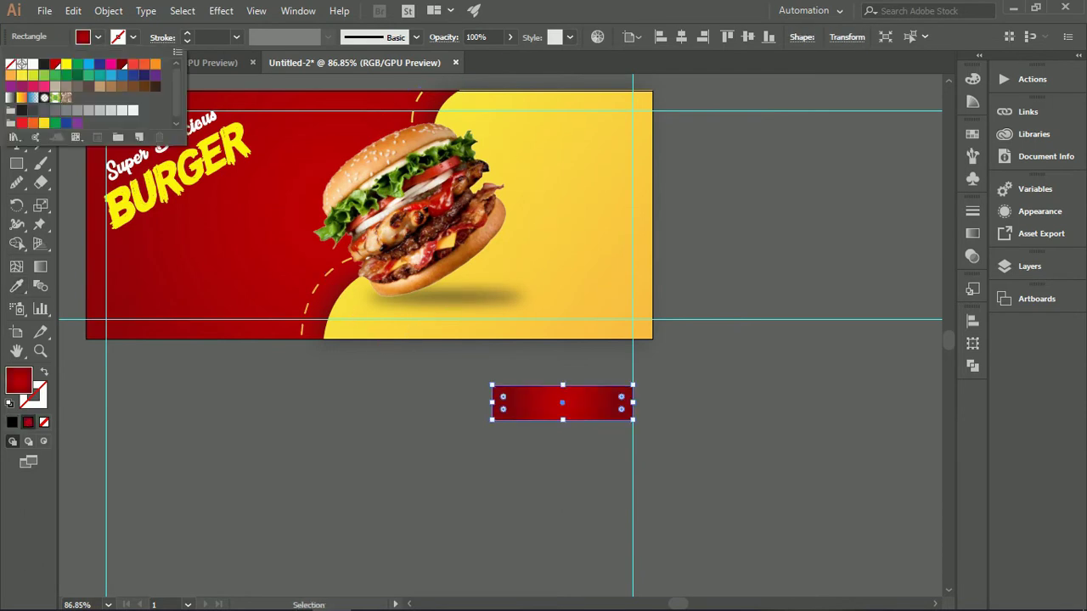
{"action": "left_click", "coordinate": [122, 64]}
{"action": "left_click", "coordinate": [55, 64]}
{"action": "key", "text": "Escape"}
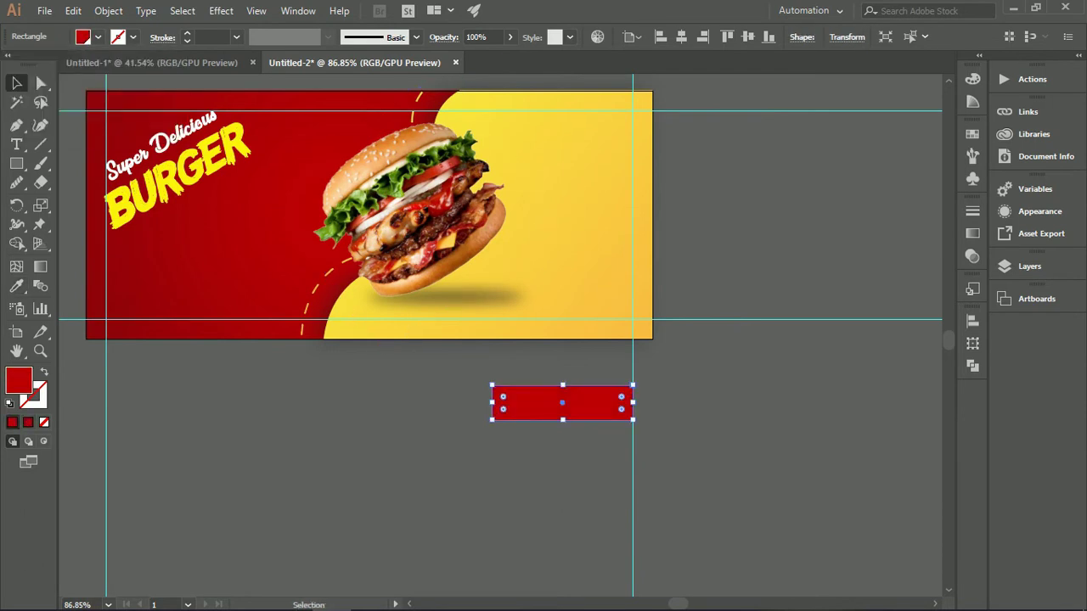
Reduce the red rectangle's height slightly and round its corners fully into a pill shape
{"action": "key", "text": "ctrl+space"}
{"action": "left_click_drag", "start_coordinate": [569, 411], "coordinate": [633, 411]}
{"action": "left_click_drag", "start_coordinate": [557, 361], "coordinate": [557, 372]}
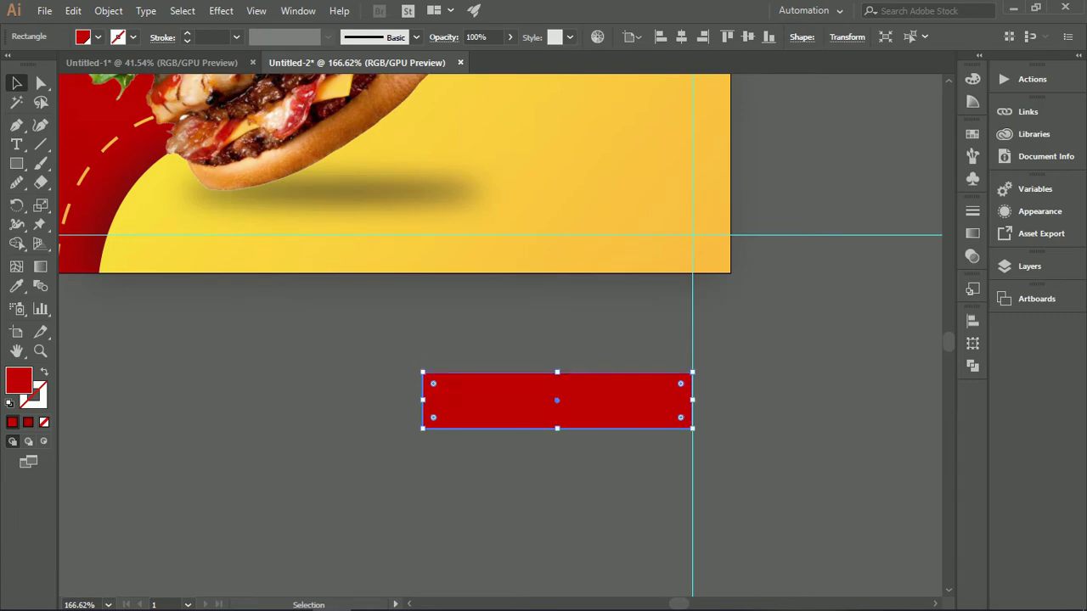
{"action": "left_click", "coordinate": [604, 434]}
{"action": "key", "text": "ctrl+space"}
{"action": "left_click_drag", "start_coordinate": [604, 431], "coordinate": [543, 431]}
Move the red pill shape to the empty area beside the banner's right edge and deselect it
{"action": "left_click_drag", "start_coordinate": [609, 421], "coordinate": [754, 237]}
{"action": "key", "text": "ctrl+space"}
{"action": "left_click", "coordinate": [737, 223]}
{"action": "key", "text": "space"}
{"action": "left_click_drag", "start_coordinate": [754, 237], "coordinate": [673, 351]}
{"action": "left_click", "coordinate": [650, 285]}
Set the "ORDER NOW" text in Montserrat Bold
{"action": "left_click", "coordinate": [488, 173]}
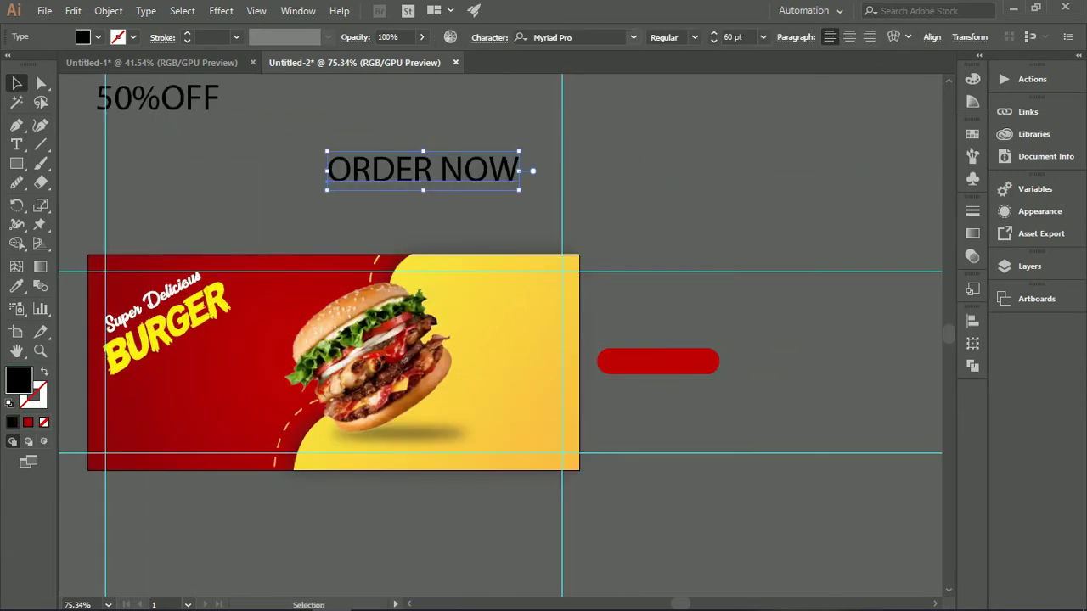
{"action": "left_click", "coordinate": [634, 38]}
{"action": "left_click", "coordinate": [594, 134]}
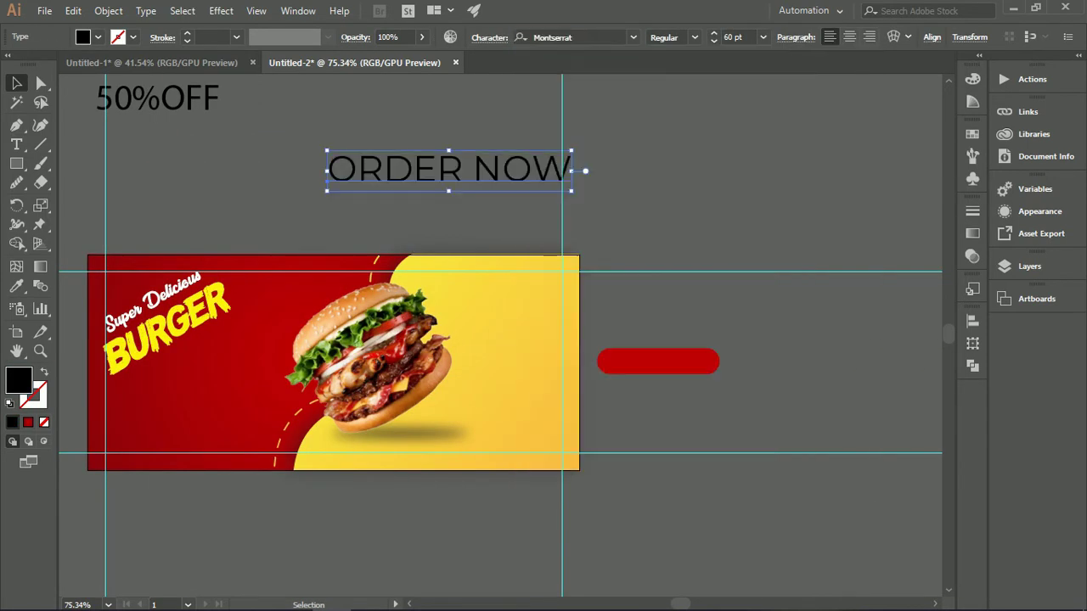
{"action": "left_click", "coordinate": [694, 38]}
{"action": "left_click", "coordinate": [672, 264]}
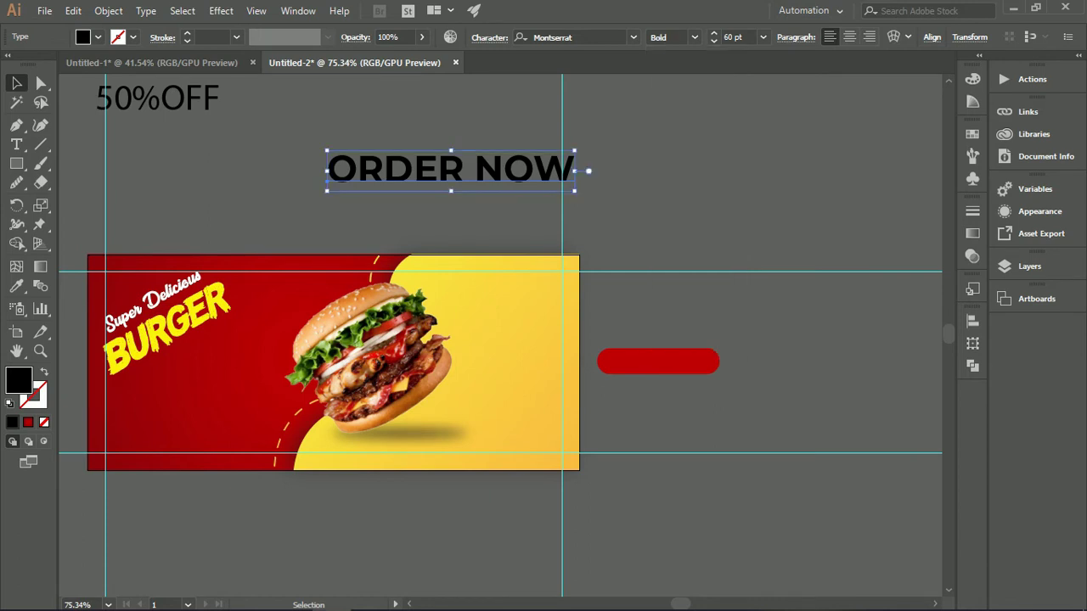
Place a reduced "ORDER NOW" on the red pill as outlines, arranged in front of the shape
{"action": "left_click_drag", "start_coordinate": [451, 191], "coordinate": [733, 379]}
{"action": "right_click", "coordinate": [533, 91]}
{"action": "left_click", "coordinate": [583, 201]}
{"action": "right_click", "coordinate": [709, 334]}
{"action": "mouse_move", "coordinate": [754, 507]}
{"action": "left_click", "coordinate": [928, 507]}
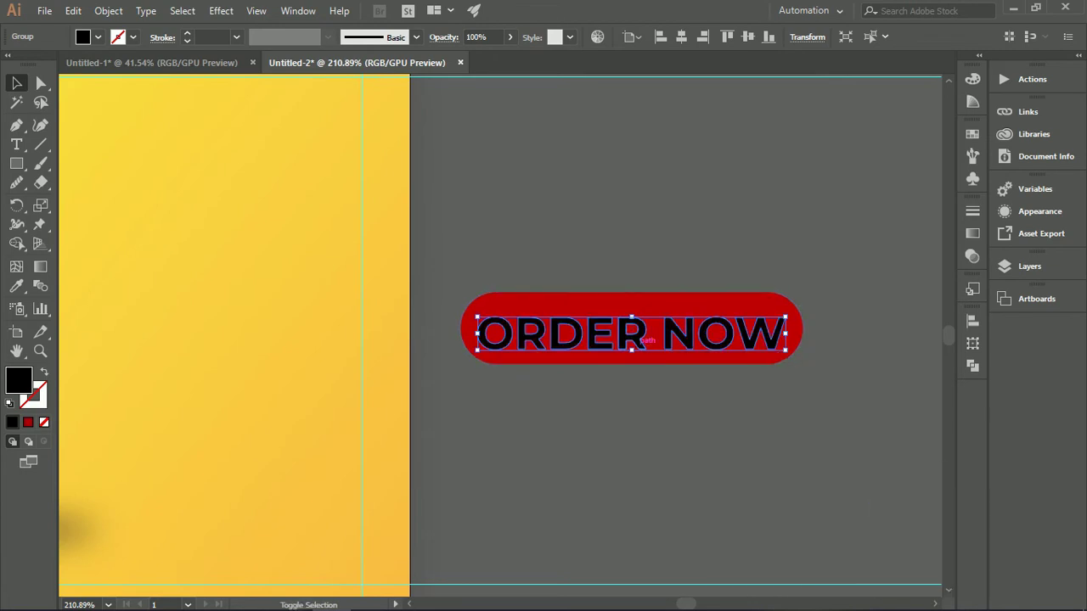
Scale the "ORDER NOW" lettering down inside the pill and centre it there, aligning relative to the selection
{"action": "left_click_drag", "start_coordinate": [632, 351], "coordinate": [637, 341]}
{"action": "left_click_drag", "start_coordinate": [441, 264], "coordinate": [641, 382]}
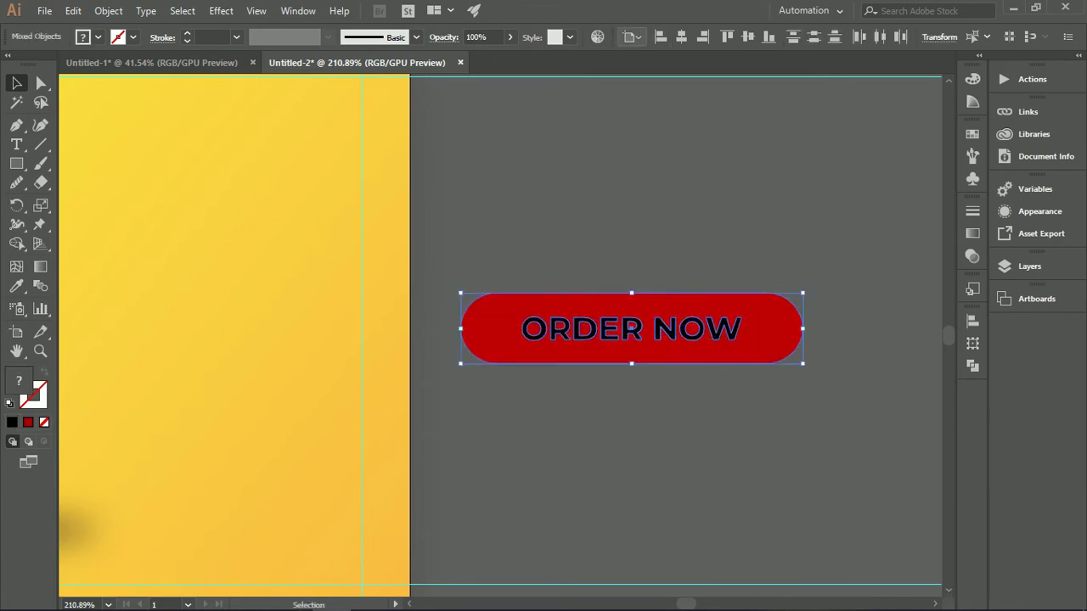
{"action": "left_click", "coordinate": [630, 37]}
{"action": "left_click", "coordinate": [654, 56]}
{"action": "left_click", "coordinate": [768, 235]}
Fill the "ORDER NOW" lettering on the pill with the bright yellow swatch and deselect it
{"action": "scroll", "coordinate": [768, 236], "scroll_direction": "down", "scroll_amount": 4}
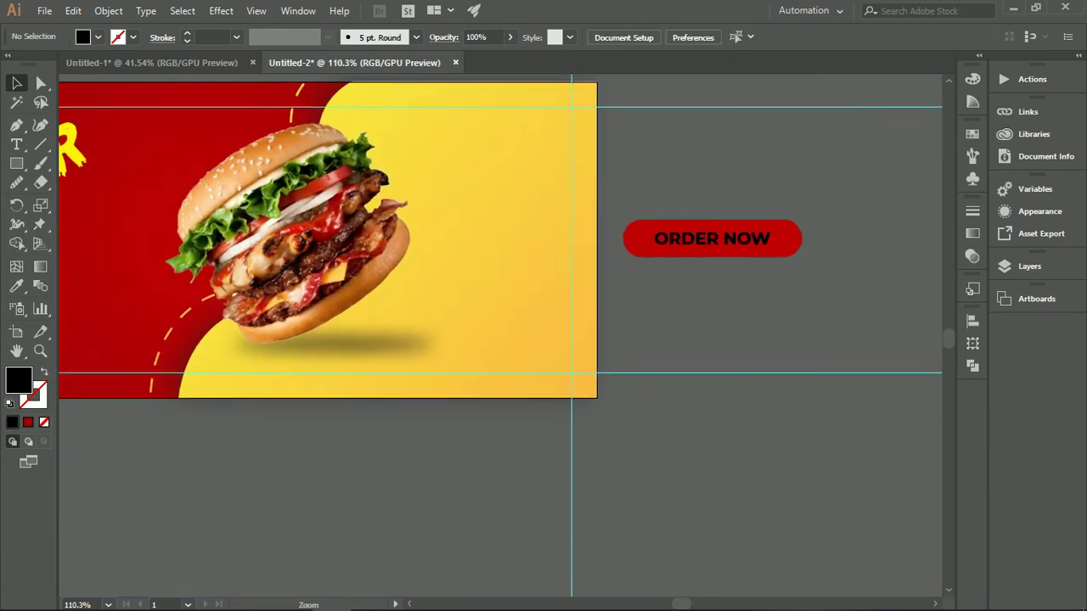
{"action": "scroll", "coordinate": [643, 289], "scroll_direction": "up", "scroll_amount": 2}
{"action": "scroll", "coordinate": [765, 288], "scroll_direction": "down", "scroll_amount": 1}
{"action": "left_click", "coordinate": [778, 284]}
{"action": "left_click", "coordinate": [98, 37]}
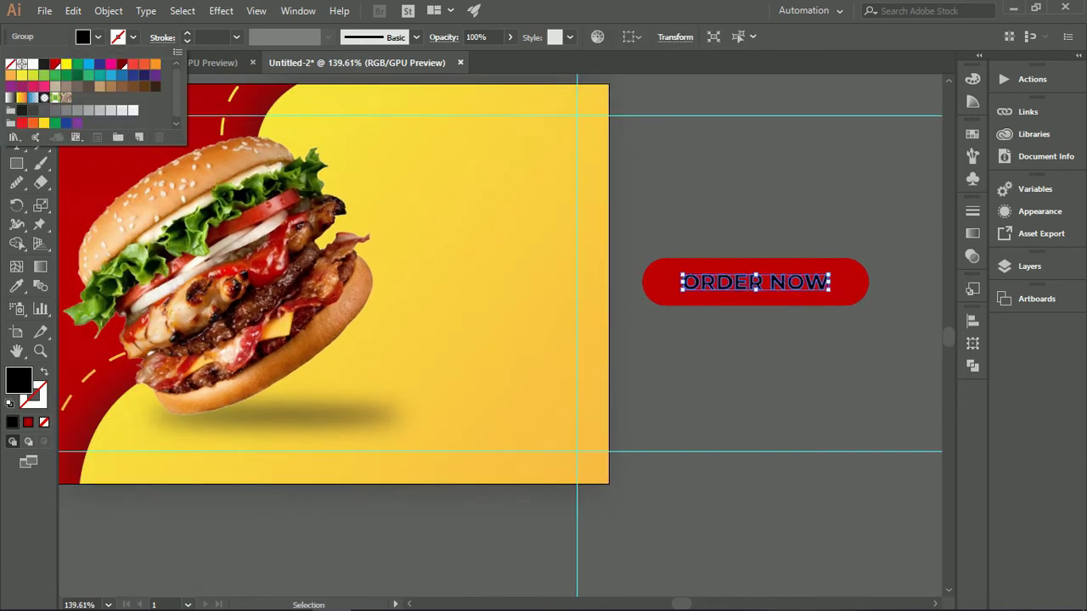
{"action": "left_click", "coordinate": [60, 65]}
{"action": "left_click", "coordinate": [731, 204]}
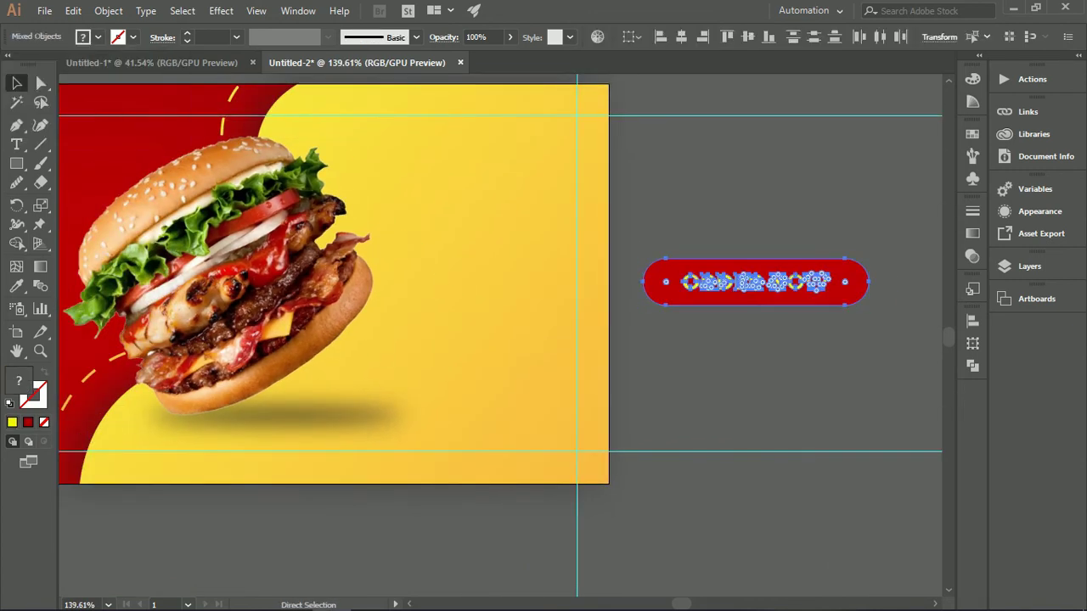
Snap the grouped "ORDER NOW" button to the banner's lower-right guide corner and scale it down to about 60%
{"action": "left_click", "coordinate": [849, 293]}
{"action": "left_click_drag", "start_coordinate": [868, 305], "coordinate": [576, 451]}
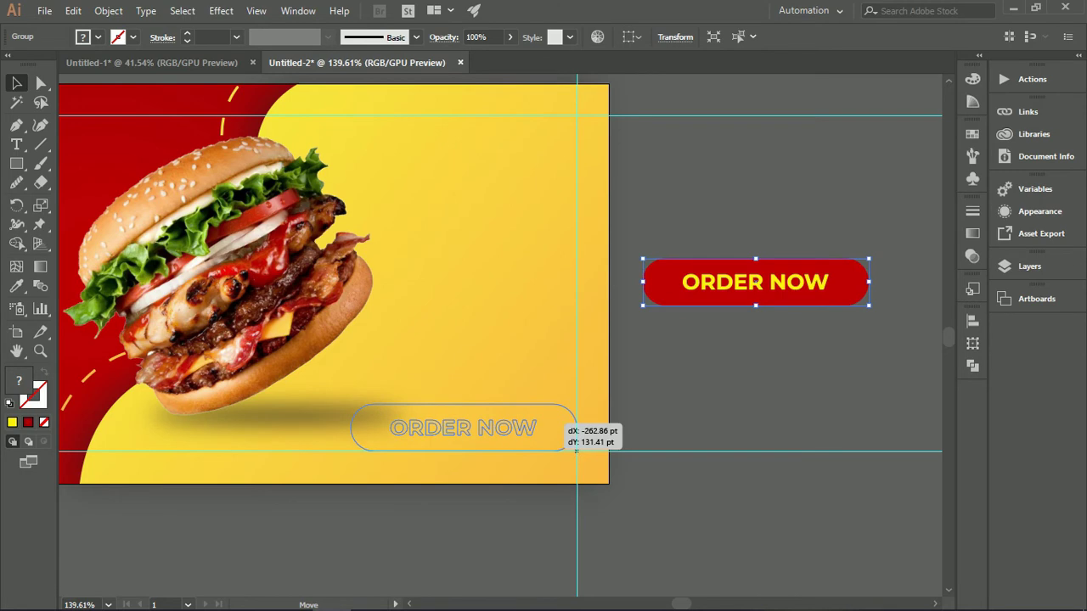
{"action": "left_click_drag", "start_coordinate": [556, 415], "coordinate": [810, 348]}
{"action": "left_click_drag", "start_coordinate": [790, 353], "coordinate": [462, 427]}
{"action": "left_click_drag", "start_coordinate": [348, 403], "coordinate": [438, 422]}
{"action": "left_click", "coordinate": [791, 416]}
{"action": "scroll", "coordinate": [792, 416], "scroll_direction": "down", "scroll_amount": 3}
{"action": "left_click_drag", "start_coordinate": [792, 416], "coordinate": [796, 385]}
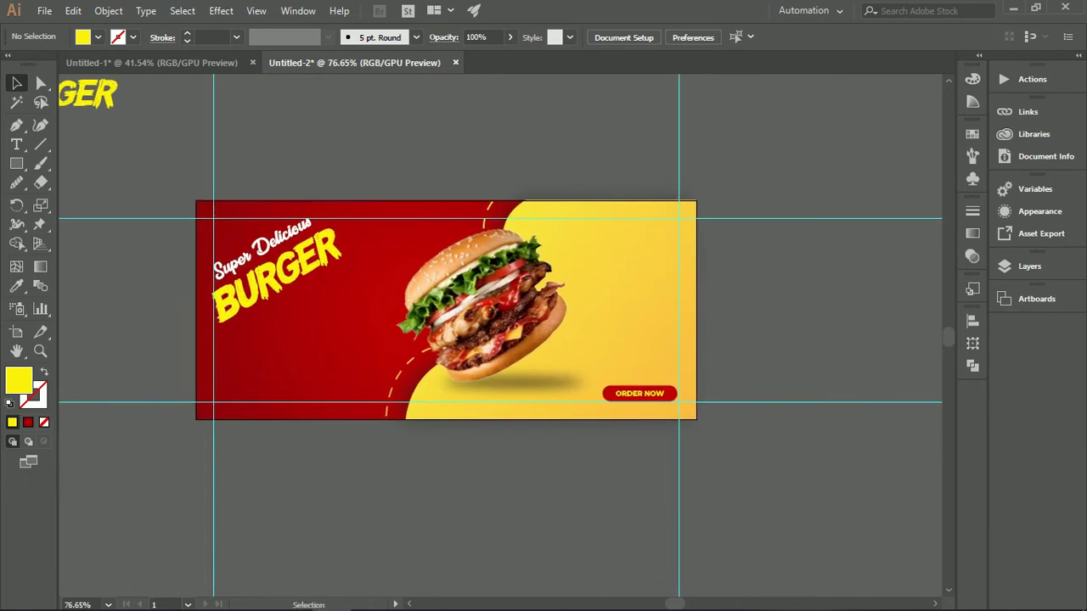
{"action": "scroll", "coordinate": [689, 411], "scroll_direction": "down", "scroll_amount": 3}
{"action": "left_click_drag", "start_coordinate": [689, 410], "coordinate": [614, 399]}
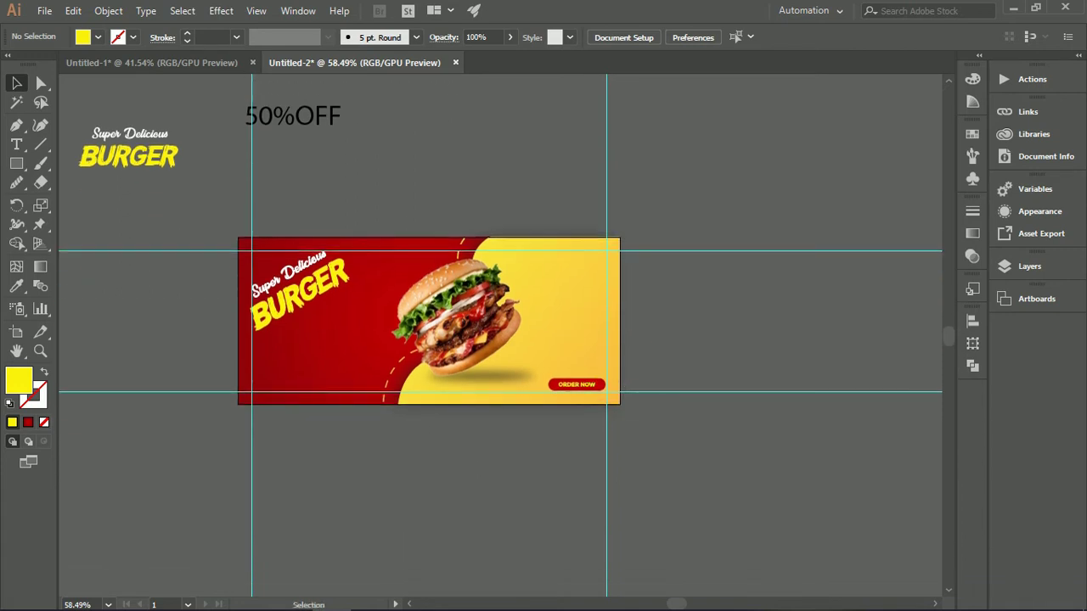
{"action": "scroll", "coordinate": [384, 509], "scroll_direction": "down", "scroll_amount": 2}
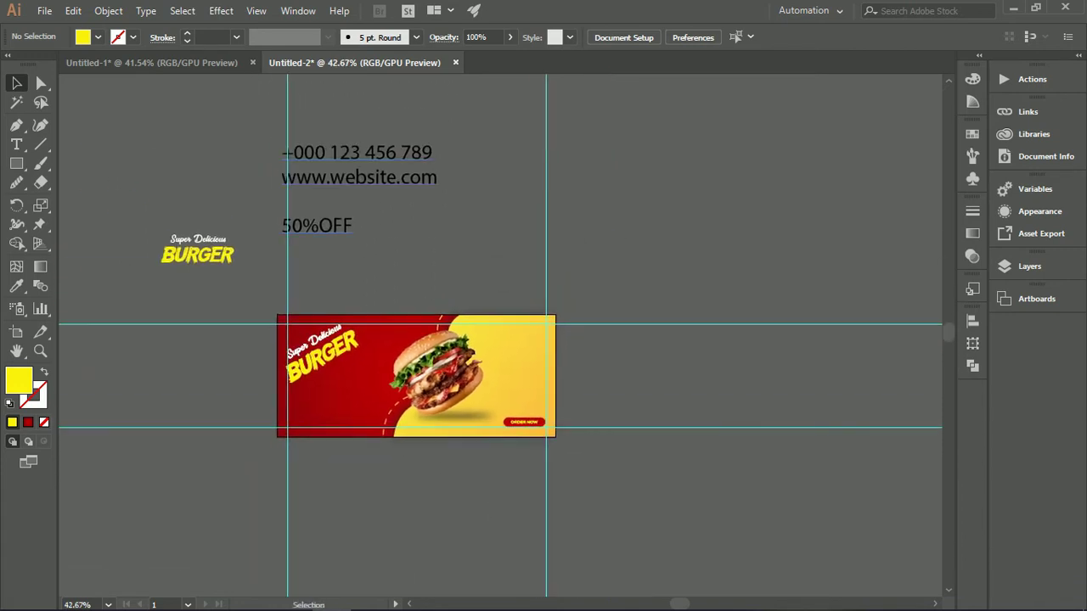
{"action": "key", "text": "t"}
{"action": "left_click_drag", "start_coordinate": [440, 178], "coordinate": [282, 178]}
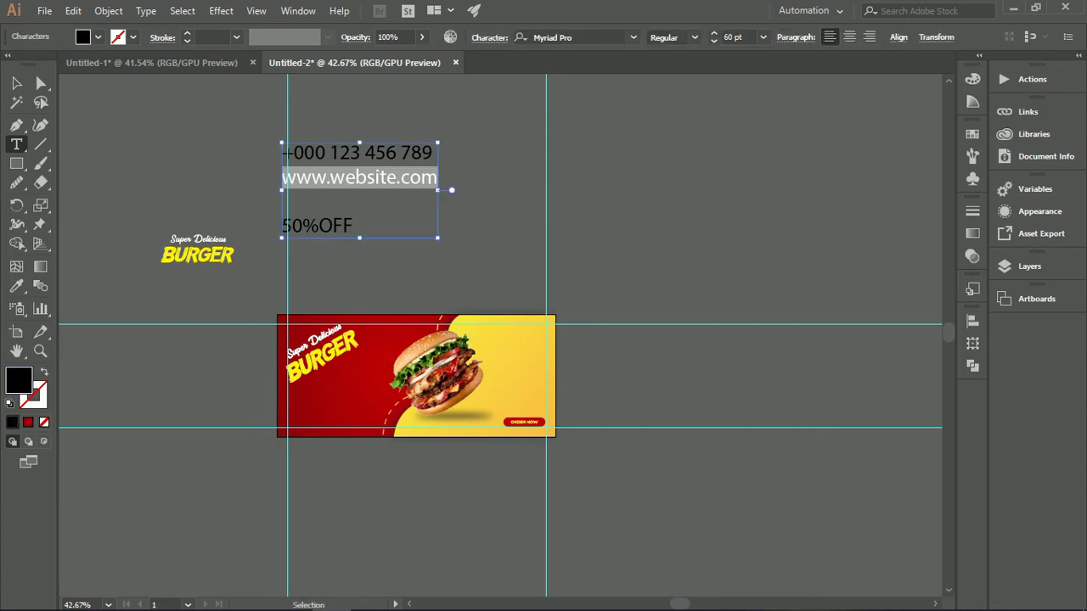
{"action": "key", "text": "ctrl+x"}
{"action": "key", "text": "Escape"}
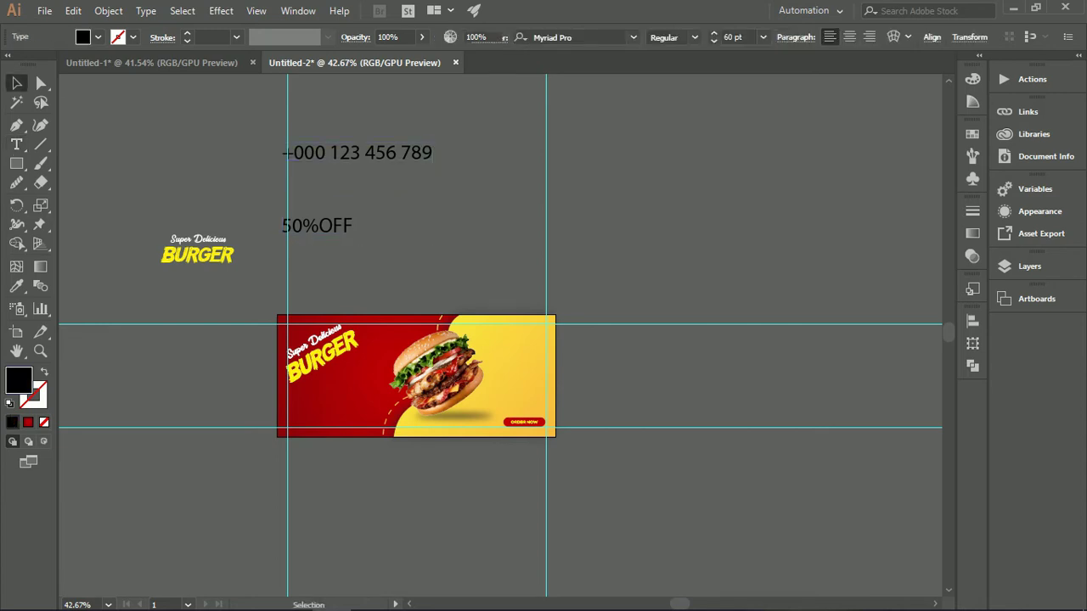
{"action": "key", "text": "ctrl+v"}
{"action": "left_click_drag", "start_coordinate": [566, 334], "coordinate": [457, 475]}
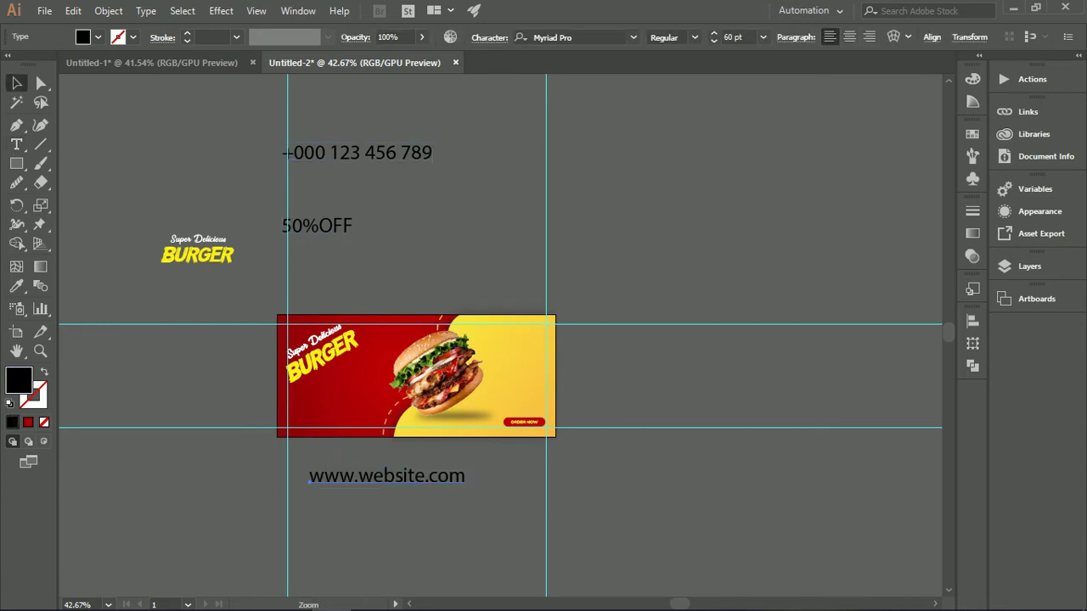
{"action": "scroll", "coordinate": [364, 520], "scroll_direction": "up", "scroll_amount": 4}
{"action": "left_click", "coordinate": [634, 37]}
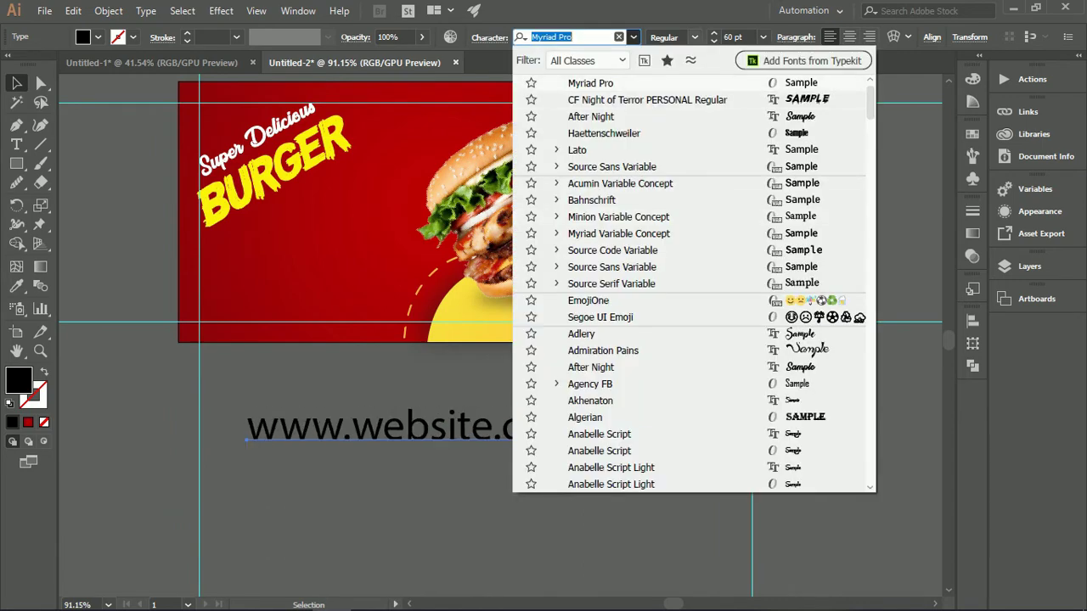
{"action": "left_click", "coordinate": [694, 37]}
{"action": "left_click", "coordinate": [634, 38]}
{"action": "left_click", "coordinate": [633, 37]}
{"action": "scroll", "coordinate": [629, 93], "scroll_direction": "up", "scroll_amount": 1}
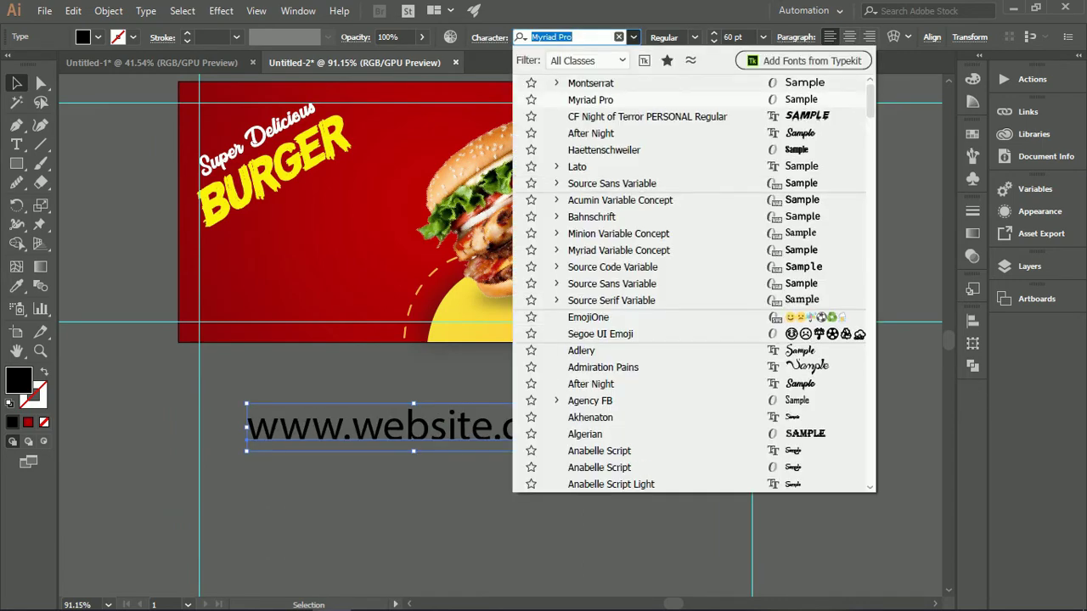
{"action": "left_click", "coordinate": [616, 83]}
{"action": "left_click", "coordinate": [695, 37]}
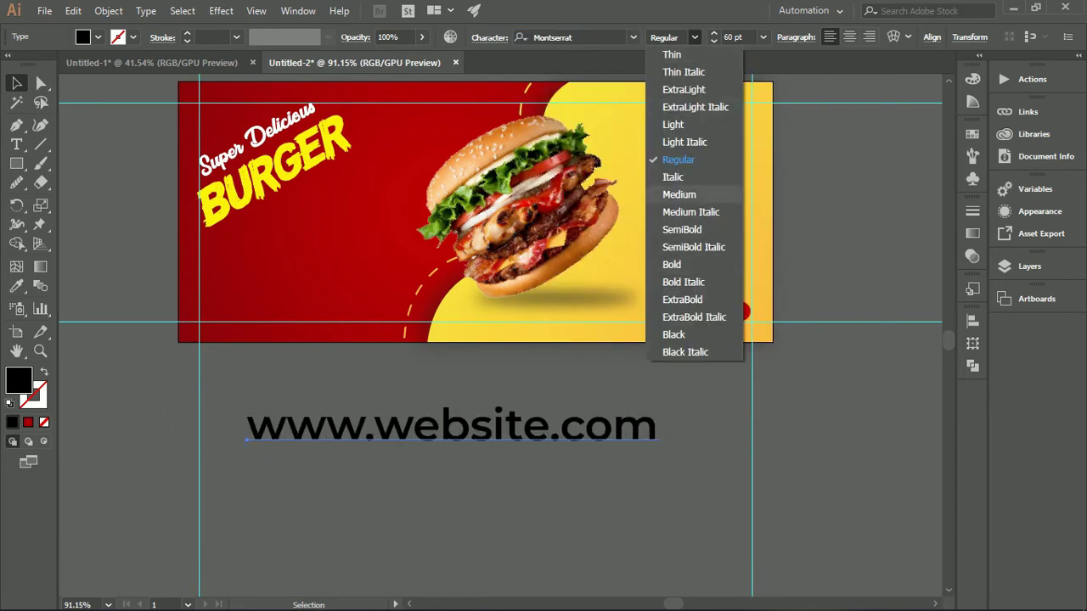
{"action": "left_click", "coordinate": [679, 195]}
{"action": "scroll", "coordinate": [660, 423], "scroll_direction": "down", "scroll_amount": 3}
{"action": "left_click_drag", "start_coordinate": [660, 423], "coordinate": [621, 452]}
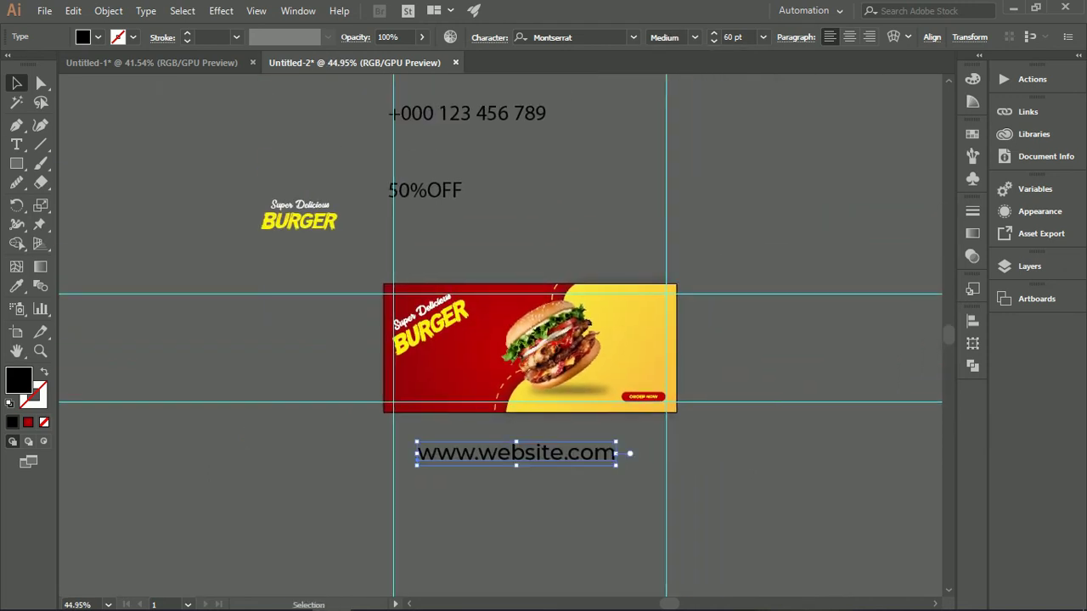
{"action": "key", "text": "ctrl+a"}
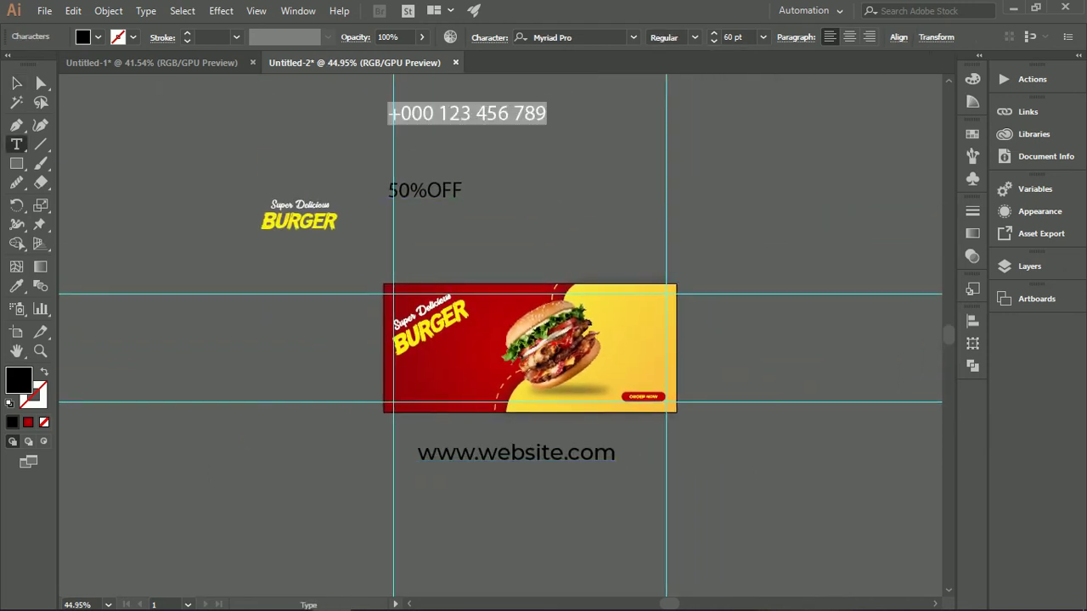
{"action": "key", "text": "BackSpace"}
{"action": "key", "text": "Escape"}
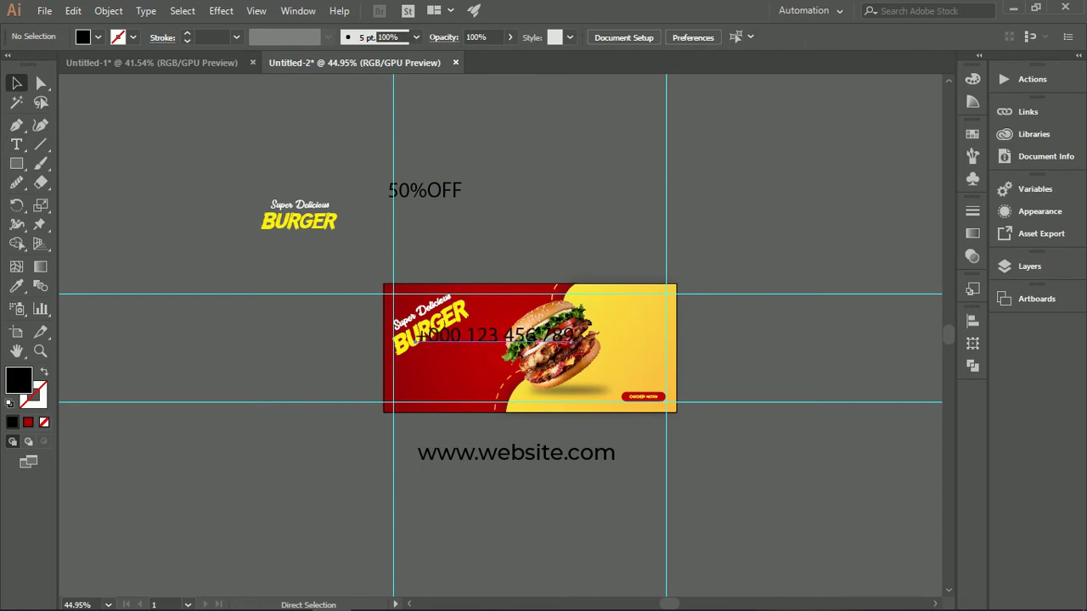
{"action": "left_click_drag", "start_coordinate": [522, 333], "coordinate": [550, 495]}
{"action": "left_click", "coordinate": [555, 543]}
{"action": "scroll", "coordinate": [555, 543], "scroll_direction": "up", "scroll_amount": 3}
{"action": "left_click_drag", "start_coordinate": [555, 543], "coordinate": [567, 493]}
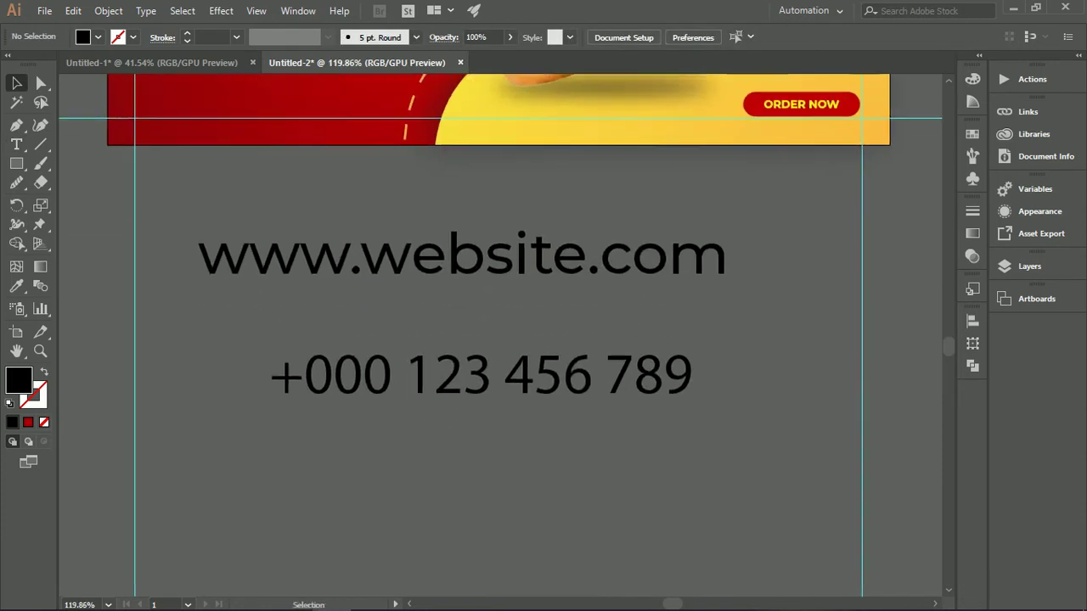
{"action": "left_click_drag", "start_coordinate": [602, 253], "coordinate": [632, 437]}
{"action": "left_click", "coordinate": [625, 378]}
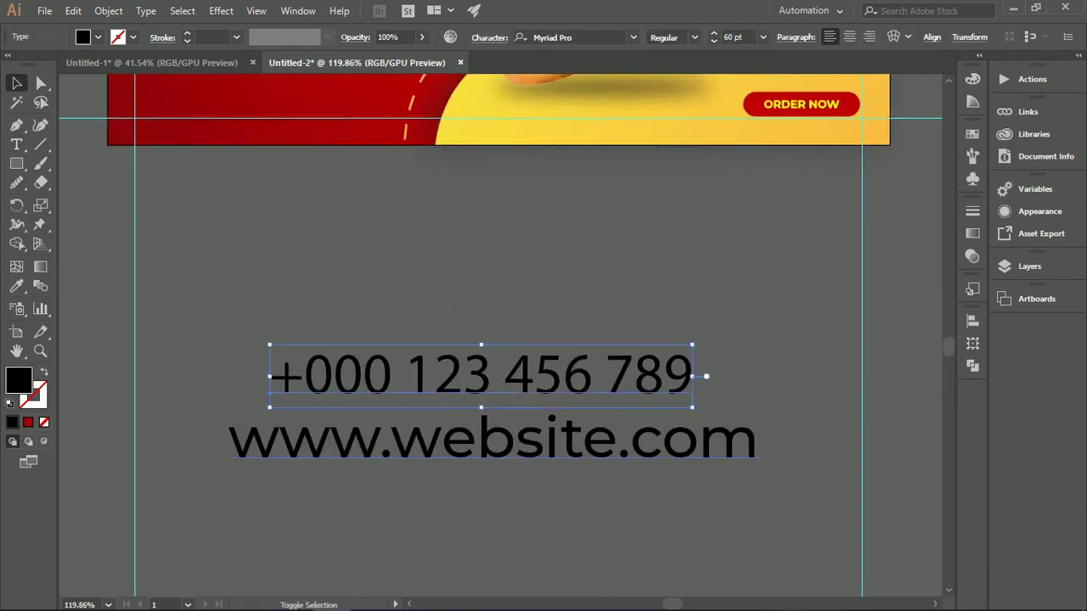
{"action": "left_click", "coordinate": [624, 440], "text": "shift"}
{"action": "left_click", "coordinate": [666, 293]}
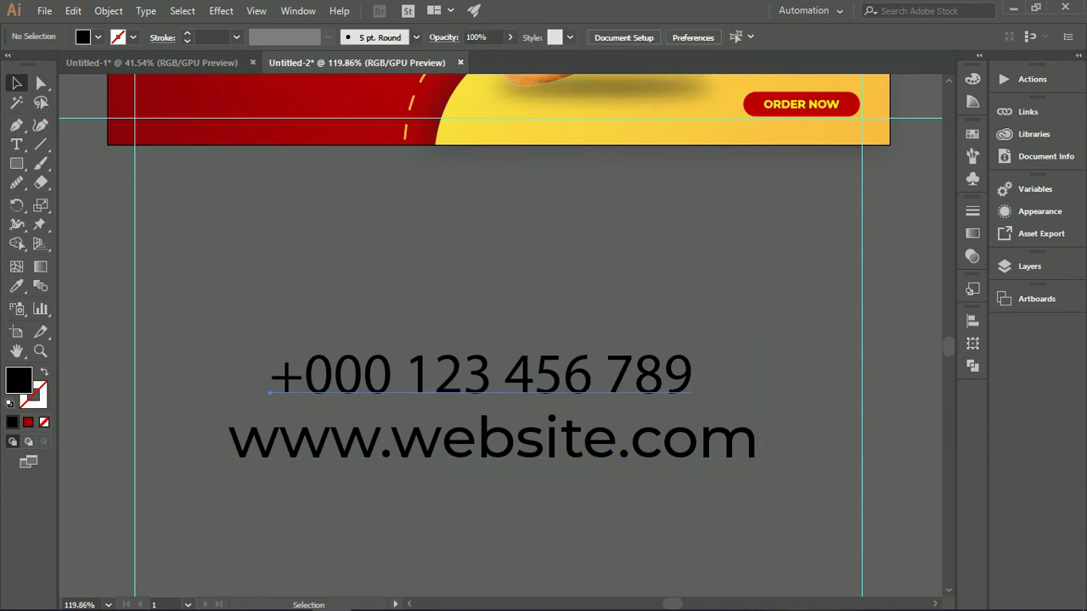
Set the phone number's font to Montserrat Medium and shift it slightly above the website line
{"action": "left_click", "coordinate": [632, 377]}
{"action": "left_click", "coordinate": [634, 38]}
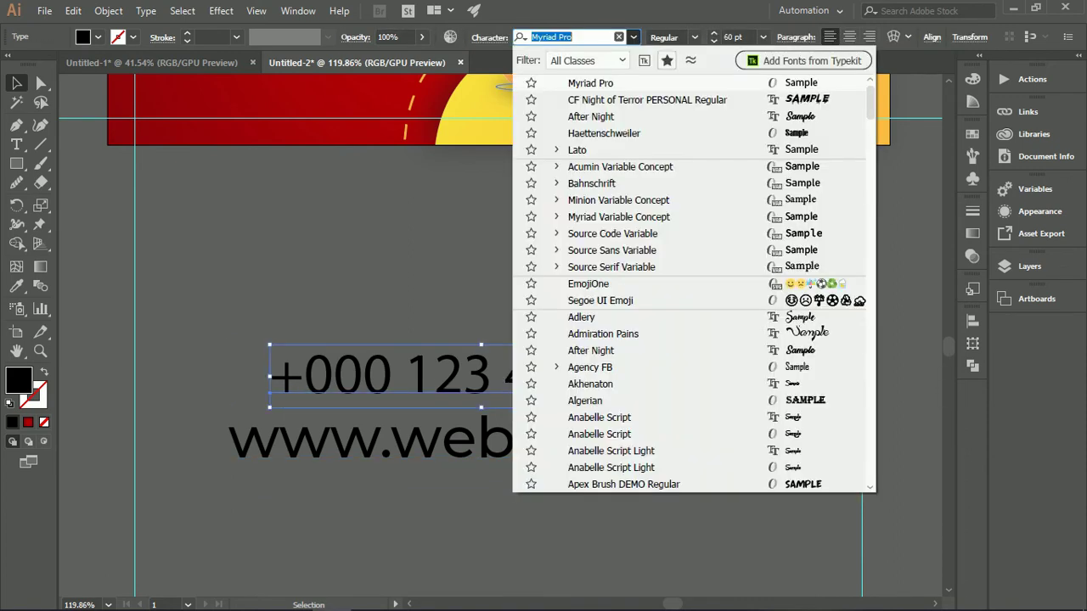
{"action": "scroll", "coordinate": [616, 83], "scroll_direction": "up", "scroll_amount": 1}
{"action": "left_click", "coordinate": [608, 83]}
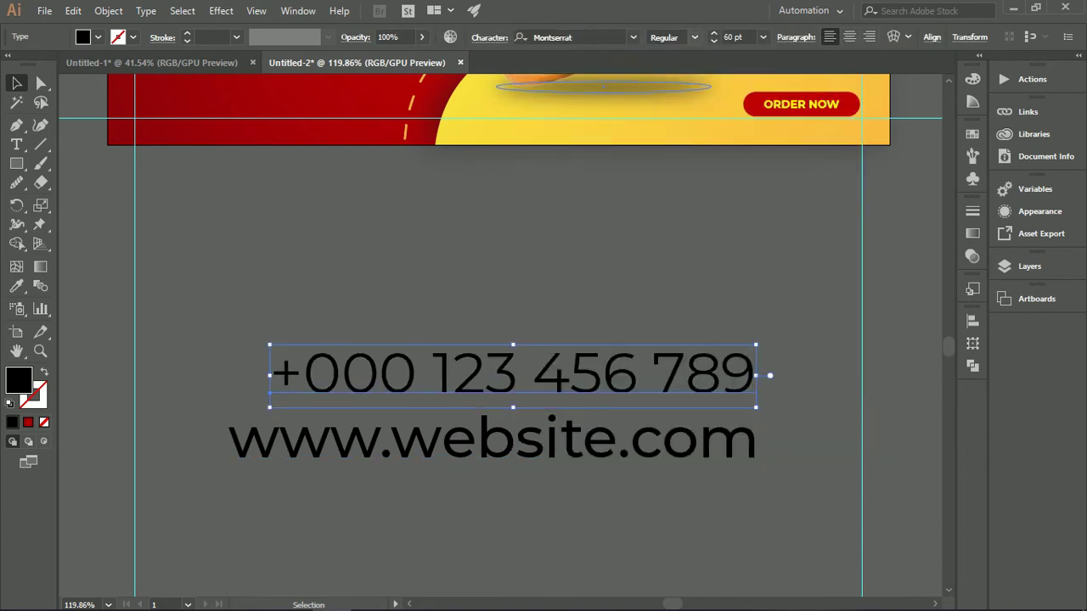
{"action": "left_click", "coordinate": [695, 37]}
{"action": "left_click", "coordinate": [680, 195]}
{"action": "left_click_drag", "start_coordinate": [649, 384], "coordinate": [624, 363]}
{"action": "left_click", "coordinate": [641, 319]}
Scale the phone number and website lines down together to about 19.7 pt and place them at the banner's lower-left guide corner
{"action": "scroll", "coordinate": [682, 405], "scroll_direction": "down", "scroll_amount": 3}
{"action": "left_click_drag", "start_coordinate": [730, 331], "coordinate": [635, 475]}
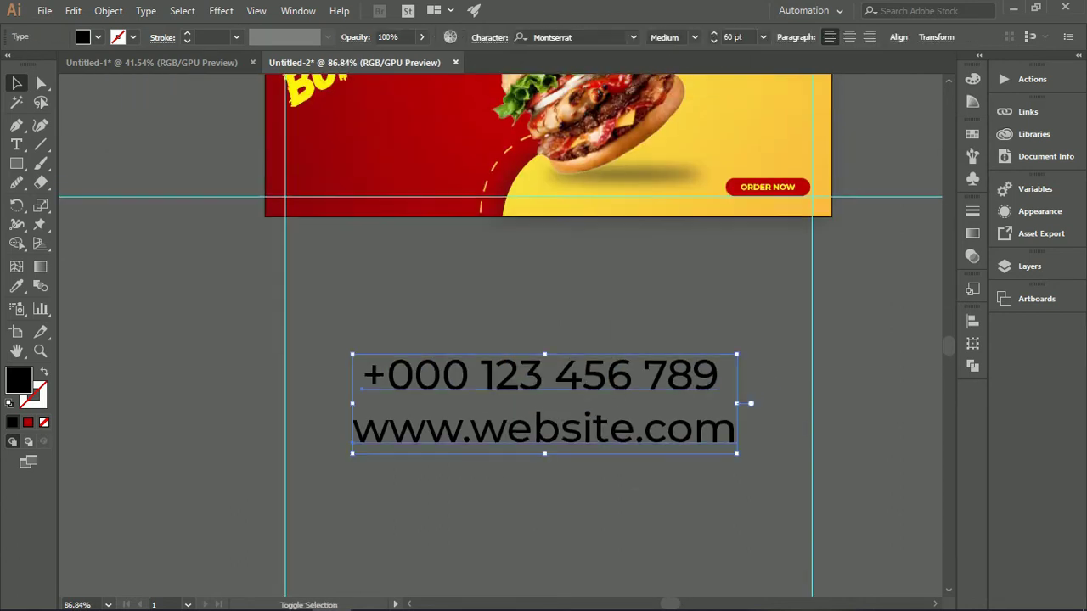
{"action": "left_click_drag", "start_coordinate": [737, 355], "coordinate": [480, 422]}
{"action": "left_click_drag", "start_coordinate": [410, 154], "coordinate": [401, 170]}
{"action": "left_click", "coordinate": [429, 408]}
{"action": "scroll", "coordinate": [433, 475], "scroll_direction": "down", "scroll_amount": 4}
{"action": "scroll", "coordinate": [399, 365], "scroll_direction": "up", "scroll_amount": 3}
{"action": "left_click_drag", "start_coordinate": [403, 279], "coordinate": [373, 317]}
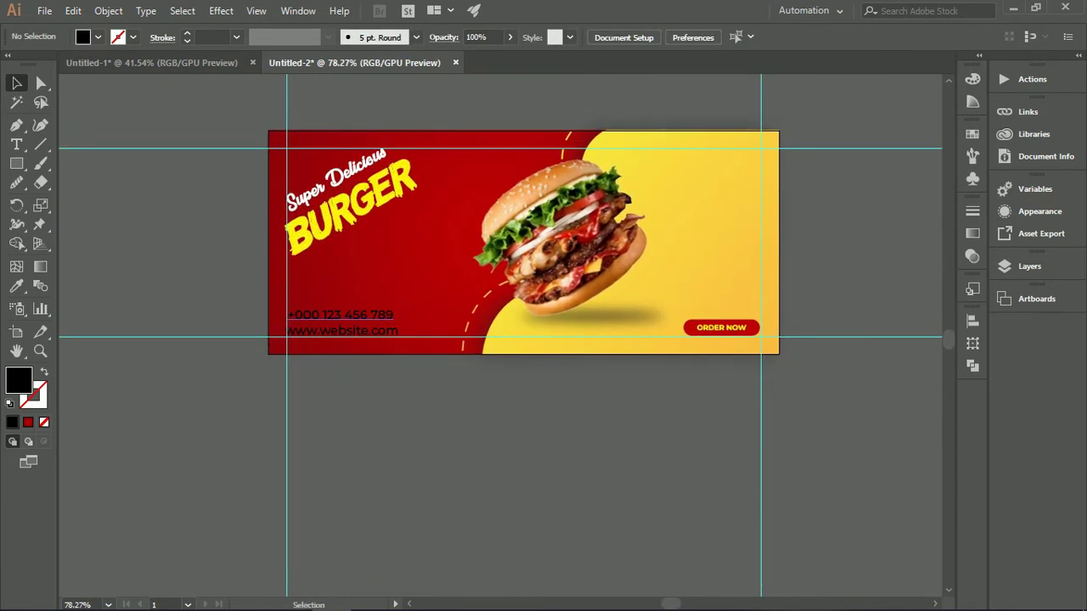
{"action": "left_click", "coordinate": [365, 315]}
{"action": "mouse_move", "coordinate": [286, 327]}
{"action": "left_mouse_down"}
{"action": "mouse_move", "coordinate": [663, 302]}
{"action": "mouse_move", "coordinate": [288, 324]}
{"action": "left_mouse_up"}
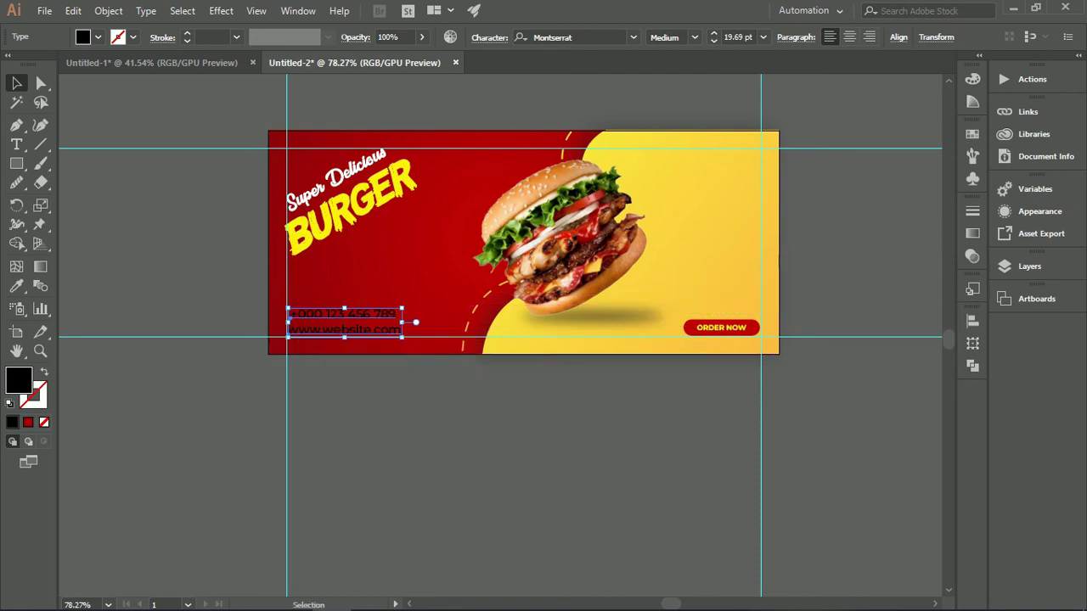
Fill both contact lines with the white swatch and deselect them
{"action": "left_click", "coordinate": [97, 37]}
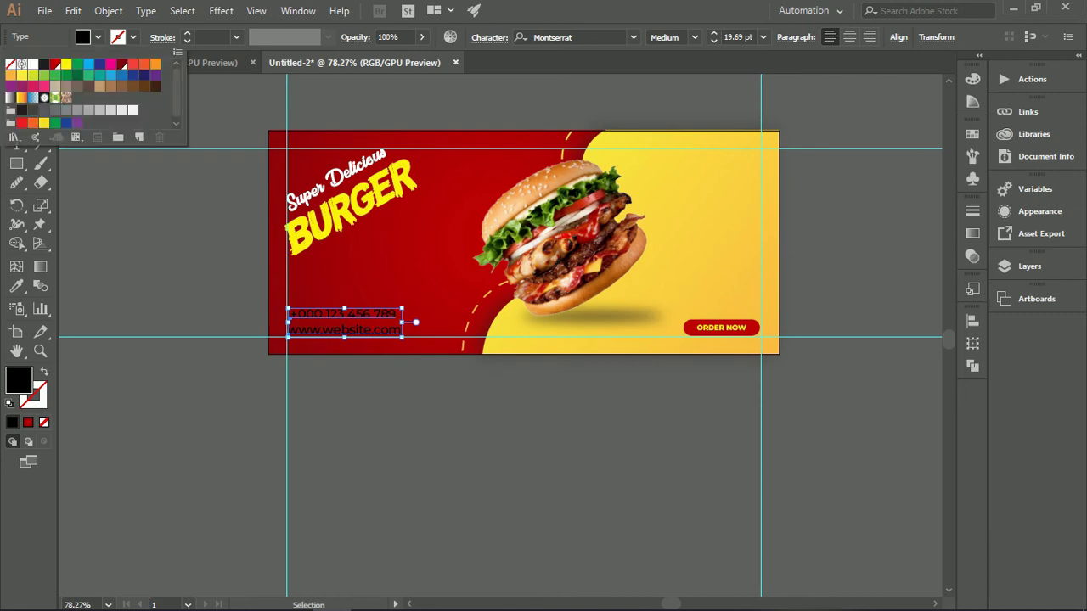
{"action": "left_click", "coordinate": [33, 64]}
{"action": "left_click", "coordinate": [204, 255]}
{"action": "scroll", "coordinate": [296, 319], "scroll_direction": "up", "scroll_amount": 2}
{"action": "left_click", "coordinate": [310, 346]}
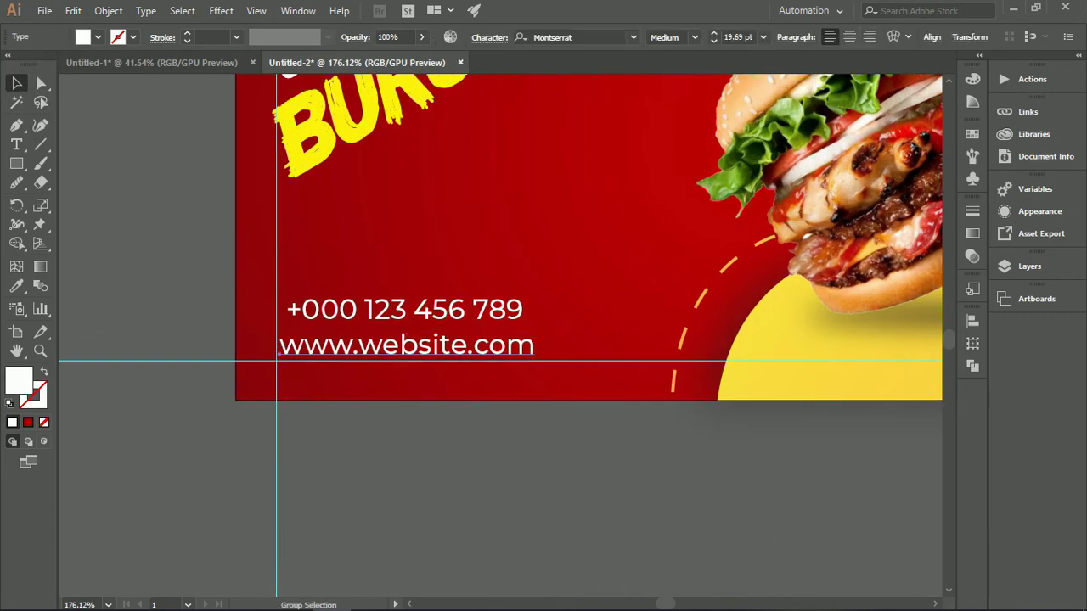
{"action": "key", "text": "ctrl+alt+Right"}
{"action": "key", "text": "ctrl+alt+Right"}
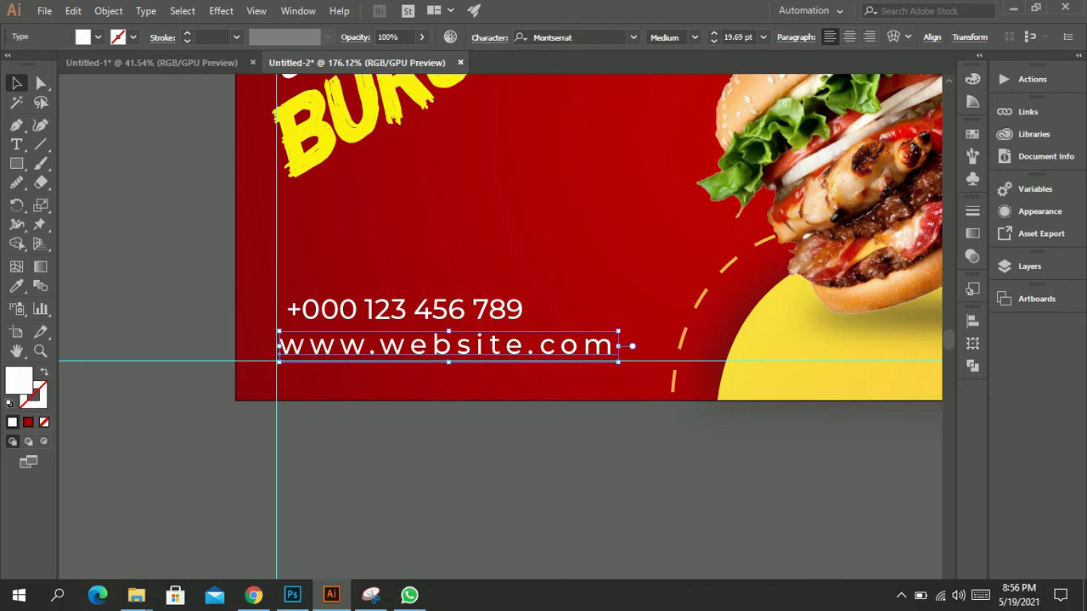
{"action": "scroll", "coordinate": [637, 535], "scroll_direction": "up", "scroll_amount": 3}
{"action": "scroll", "coordinate": [586, 368], "scroll_direction": "down", "scroll_amount": 2}
{"action": "left_click_drag", "start_coordinate": [475, 280], "coordinate": [511, 345]}
Set the phone number's font style to SemiBold
{"action": "left_click", "coordinate": [407, 273]}
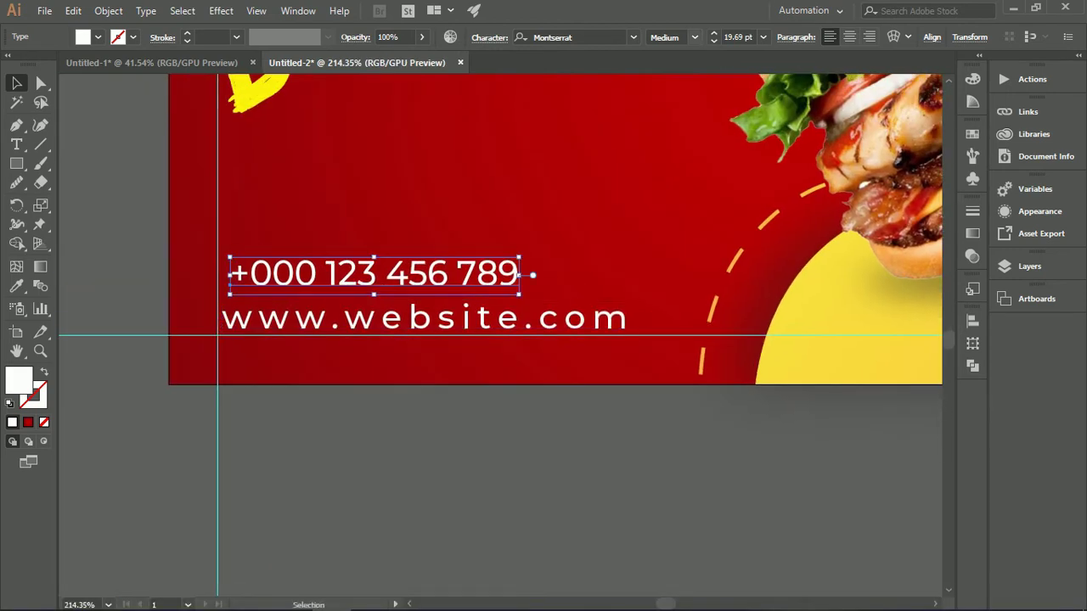
{"action": "left_click", "coordinate": [695, 37]}
{"action": "left_click", "coordinate": [671, 230]}
Centre the phone number and website lines horizontally on each other
{"action": "left_click", "coordinate": [560, 319]}
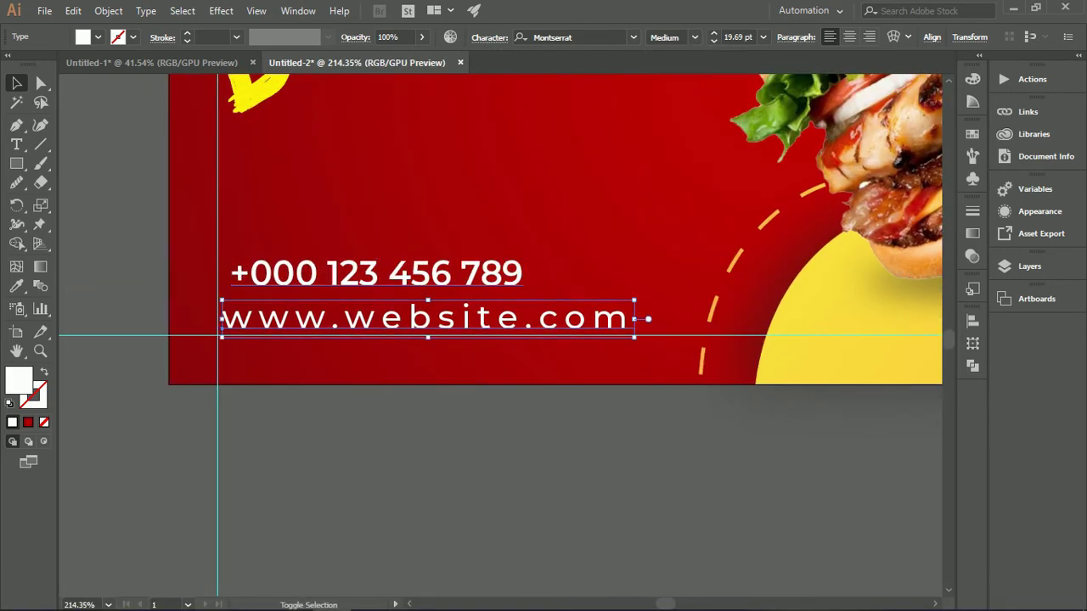
{"action": "left_click", "coordinate": [374, 273], "text": "shift"}
{"action": "left_click", "coordinate": [898, 36]}
{"action": "left_click", "coordinate": [766, 79]}
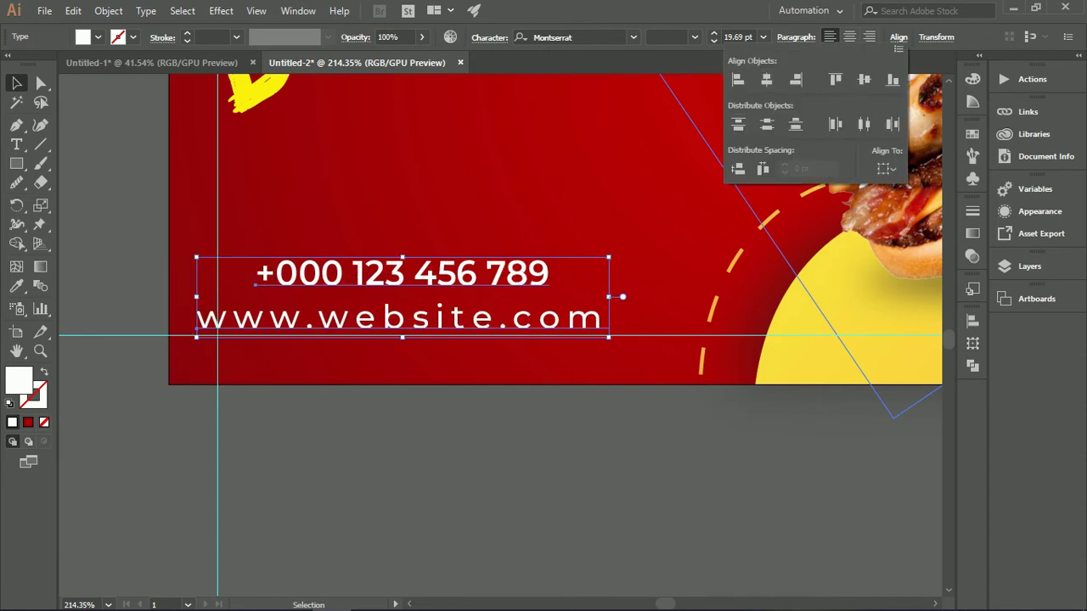
Fit the two contact lines into the lower-left guide corner, nudging them up and scaling them down to about 16.2 pt
{"action": "left_click_drag", "start_coordinate": [466, 269], "coordinate": [487, 275]}
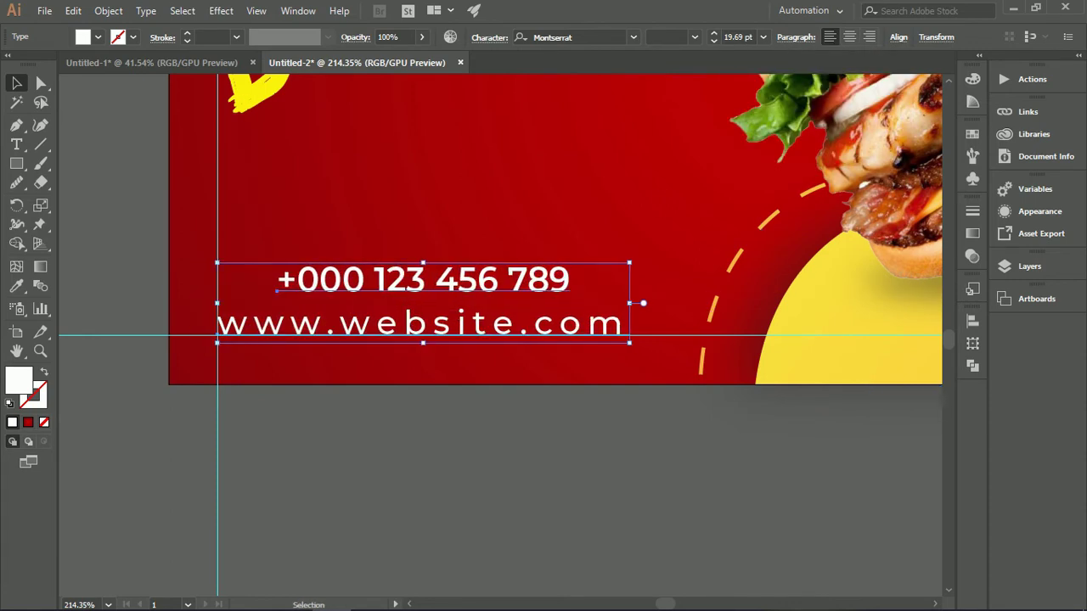
{"action": "key", "text": "Up"}
{"action": "key", "text": "Up"}
{"action": "key", "text": "Up"}
{"action": "key", "text": "Up"}
{"action": "left_click_drag", "start_coordinate": [629, 256], "coordinate": [613, 270]}
{"action": "left_click", "coordinate": [571, 402]}
{"action": "left_click_drag", "start_coordinate": [572, 402], "coordinate": [450, 403]}
{"action": "left_click_drag", "start_coordinate": [450, 403], "coordinate": [342, 410]}
{"action": "scroll", "coordinate": [464, 444], "scroll_direction": "down", "scroll_amount": 2}
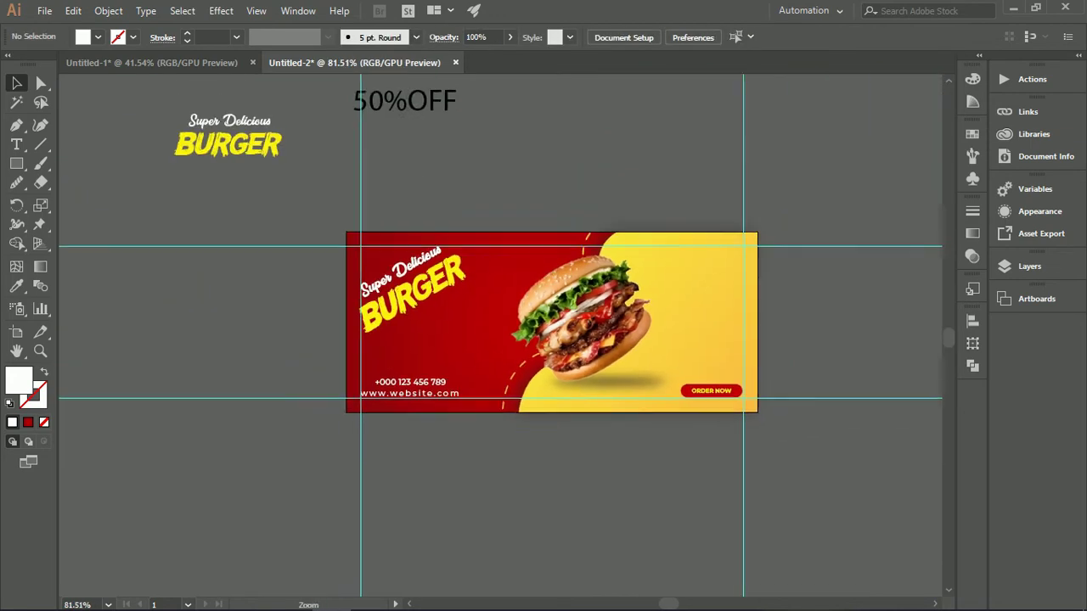
Hide the guides to review the banner layout, and show them again
{"action": "left_click_drag", "start_coordinate": [464, 443], "coordinate": [425, 424]}
{"action": "right_click", "coordinate": [439, 198]}
{"action": "left_click", "coordinate": [492, 325]}
{"action": "scroll", "coordinate": [463, 410], "scroll_direction": "up", "scroll_amount": 3}
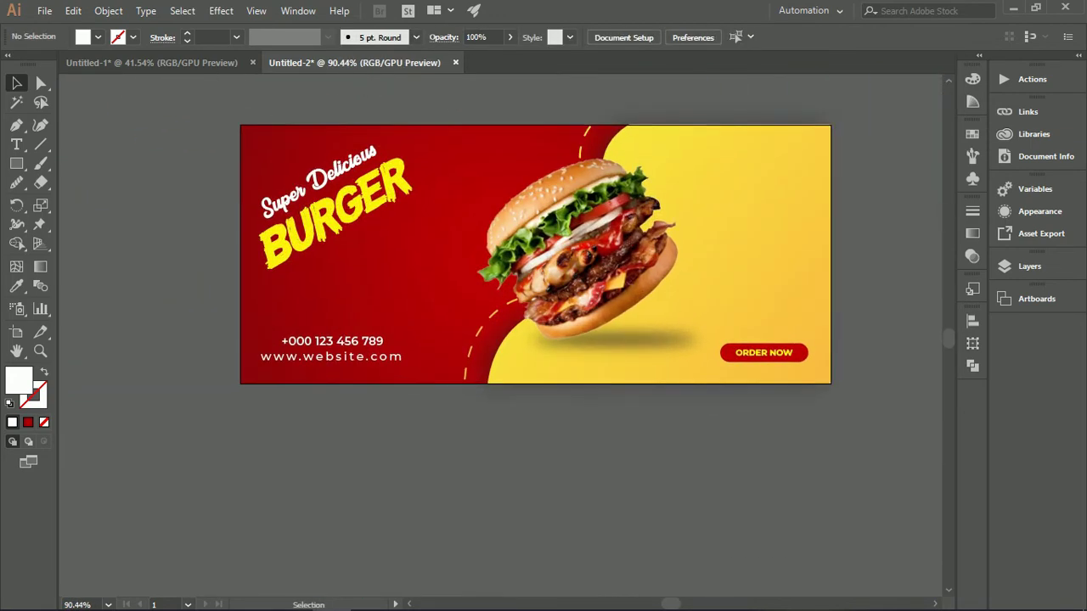
{"action": "right_click", "coordinate": [531, 190]}
{"action": "left_click", "coordinate": [603, 250]}
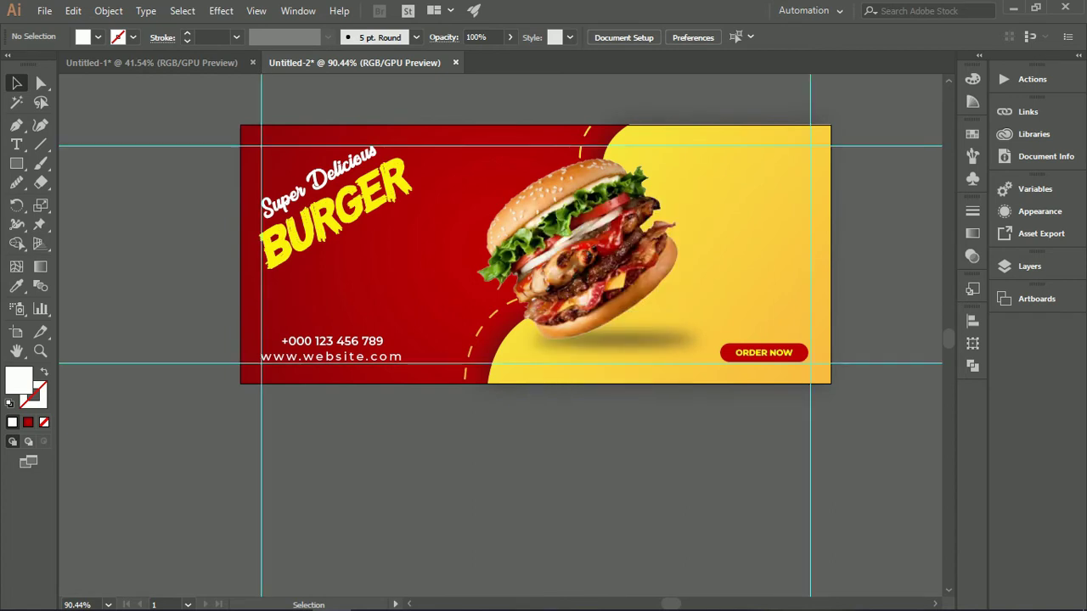
Move the website line onto the yellow area and the phone number down to the lower-left guide corner
{"action": "scroll", "coordinate": [571, 455], "scroll_direction": "down", "scroll_amount": 2}
{"action": "left_click_drag", "start_coordinate": [571, 456], "coordinate": [683, 453]}
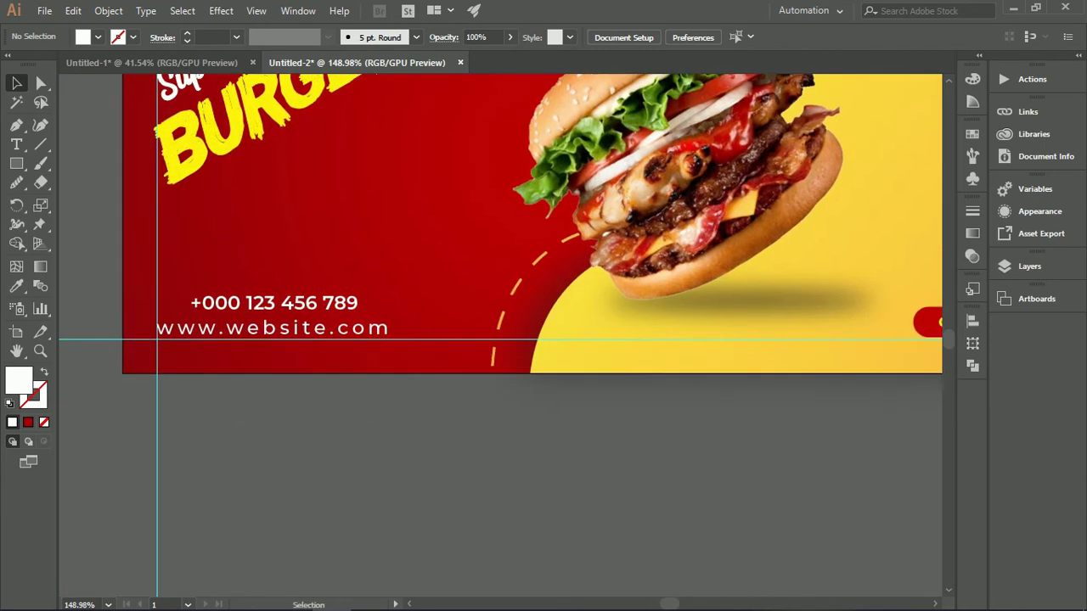
{"action": "left_click_drag", "start_coordinate": [382, 328], "coordinate": [854, 328]}
{"action": "left_click_drag", "start_coordinate": [330, 304], "coordinate": [294, 329]}
{"action": "left_click_drag", "start_coordinate": [306, 510], "coordinate": [268, 510]}
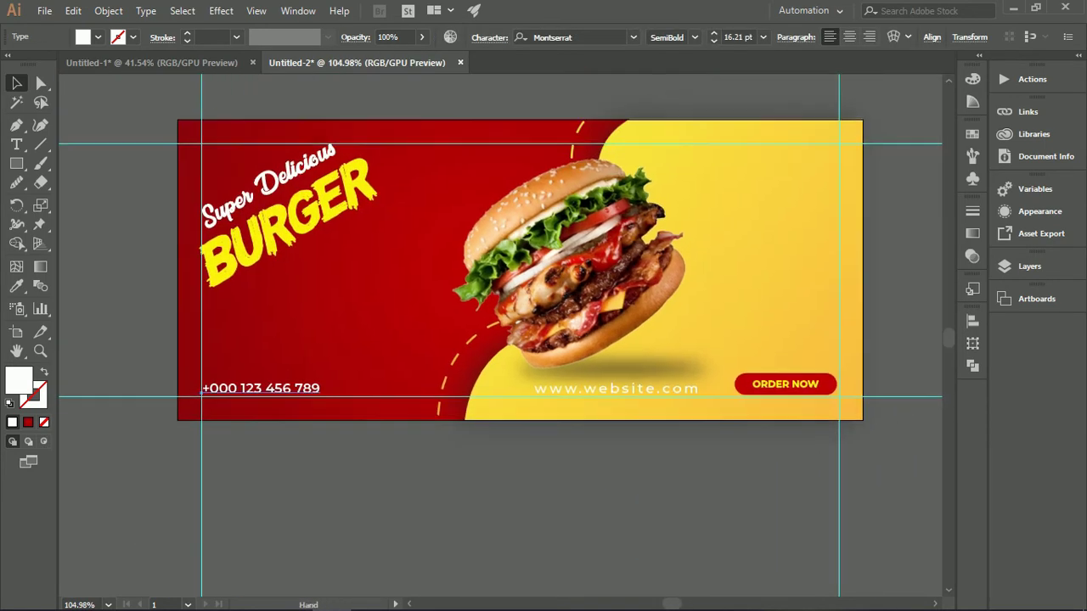
Shift the website line to the banner's bottom middle and fill it with the red swatch
{"action": "left_click_drag", "start_coordinate": [585, 393], "coordinate": [584, 393]}
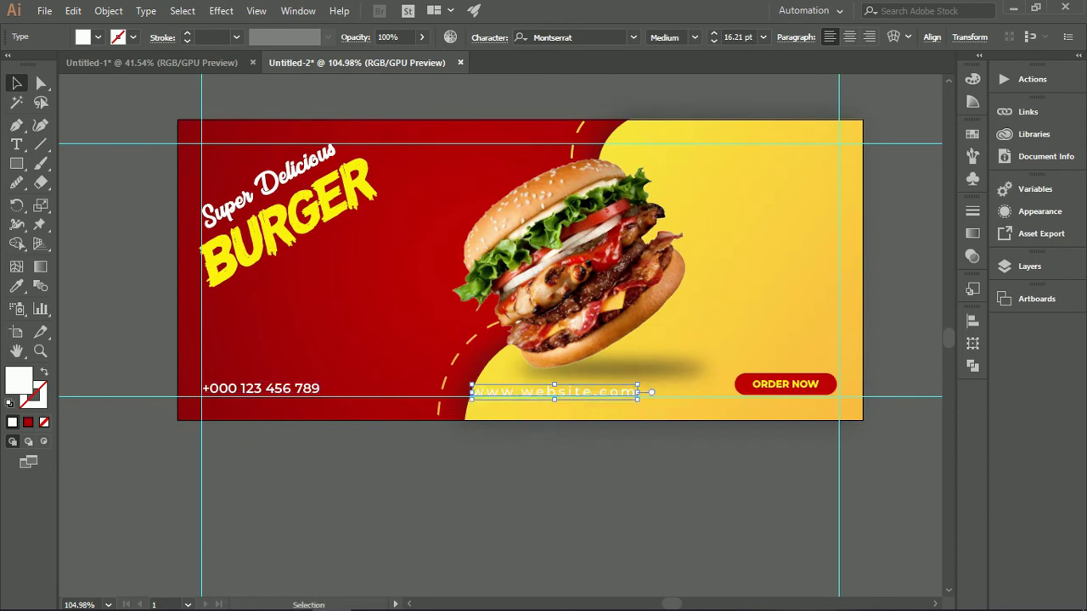
{"action": "left_click", "coordinate": [96, 38]}
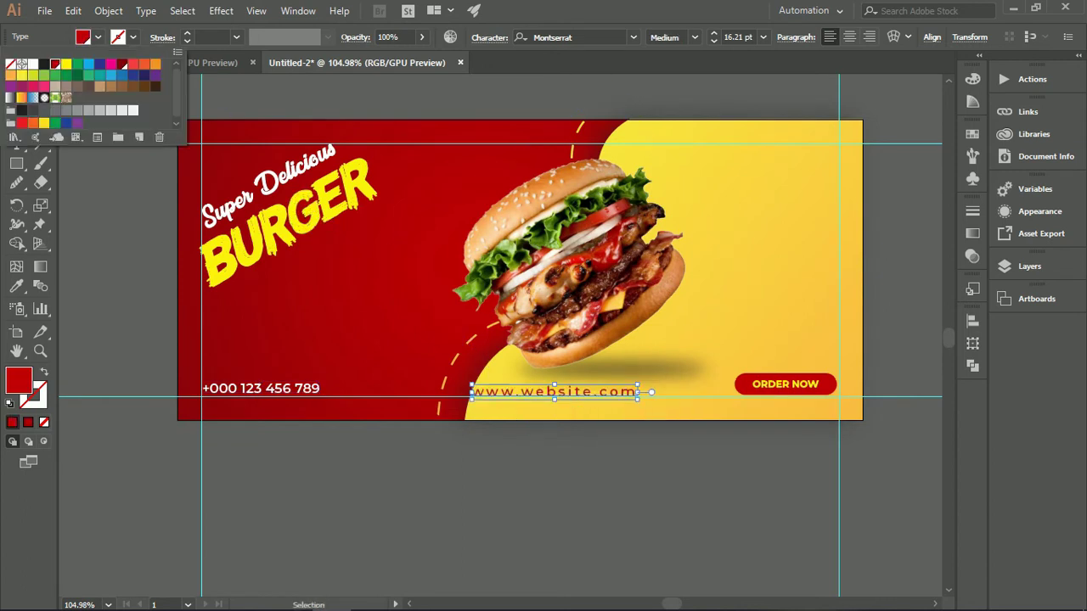
{"action": "left_click", "coordinate": [547, 493]}
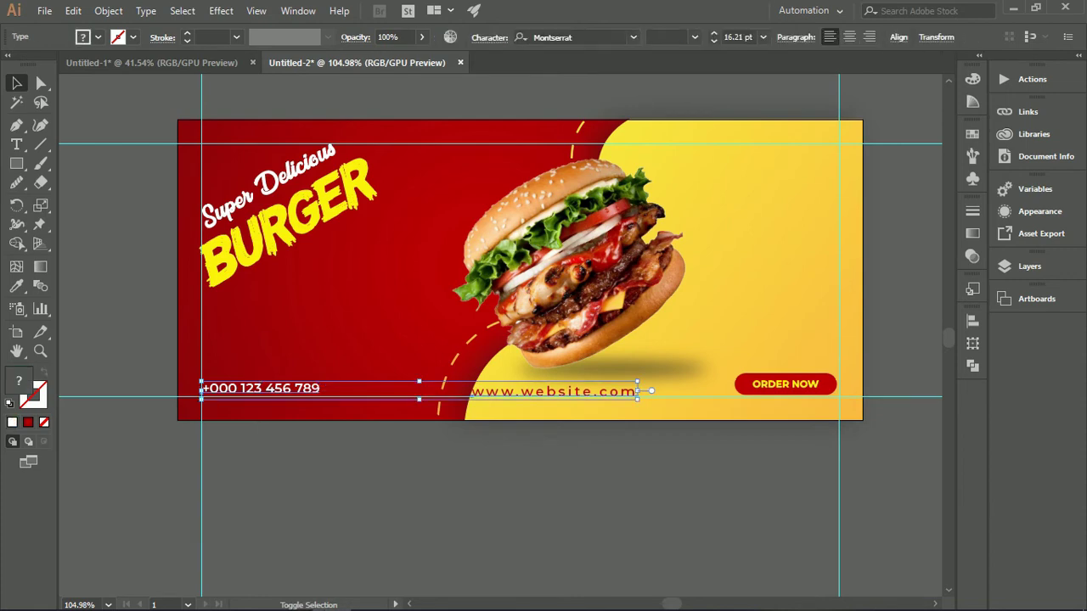
Align the phone number, website line and order button along their shared vertical centre
{"action": "left_click_drag", "start_coordinate": [197, 372], "coordinate": [843, 397]}
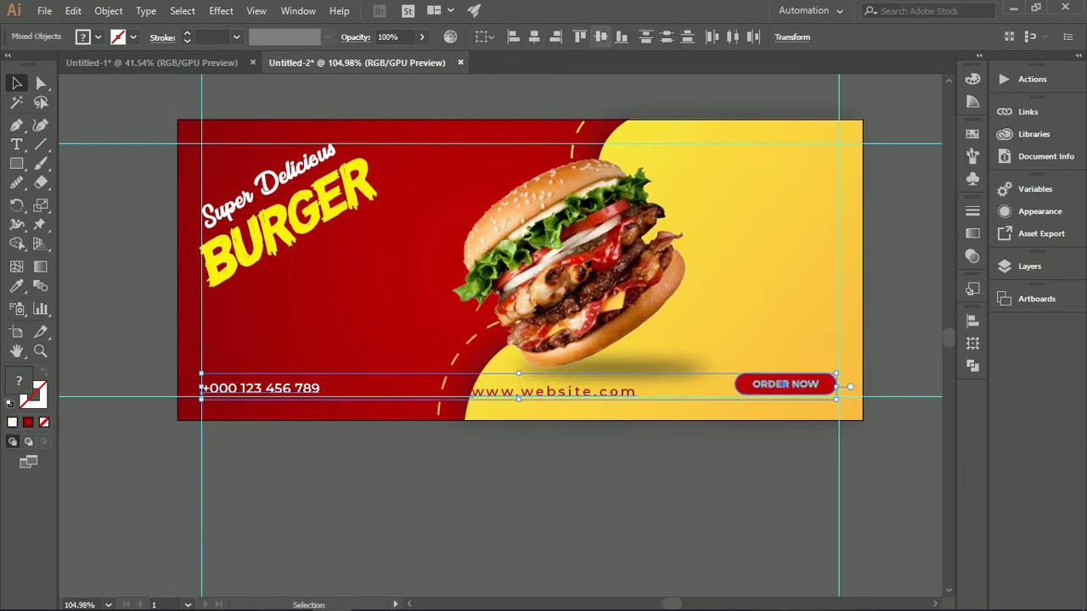
{"action": "left_click", "coordinate": [601, 37]}
{"action": "left_click_drag", "start_coordinate": [527, 449], "coordinate": [608, 439]}
{"action": "left_click", "coordinate": [607, 459]}
Convert the phone number and website text lines to outlines
{"action": "left_click", "coordinate": [564, 369]}
{"action": "left_click", "coordinate": [297, 369], "text": "shift"}
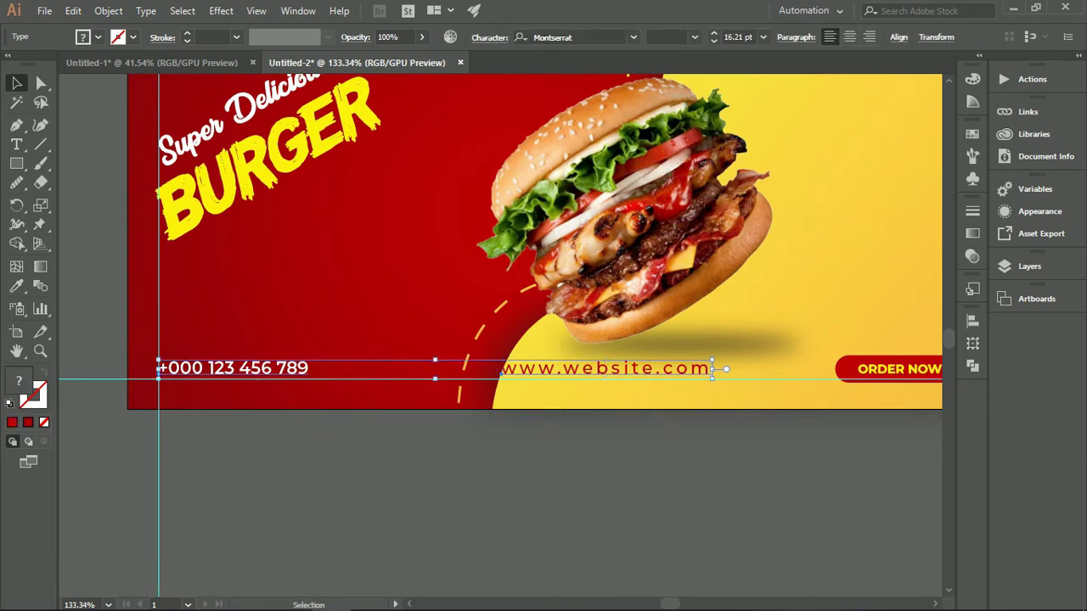
{"action": "right_click", "coordinate": [298, 369]}
{"action": "left_click", "coordinate": [366, 171]}
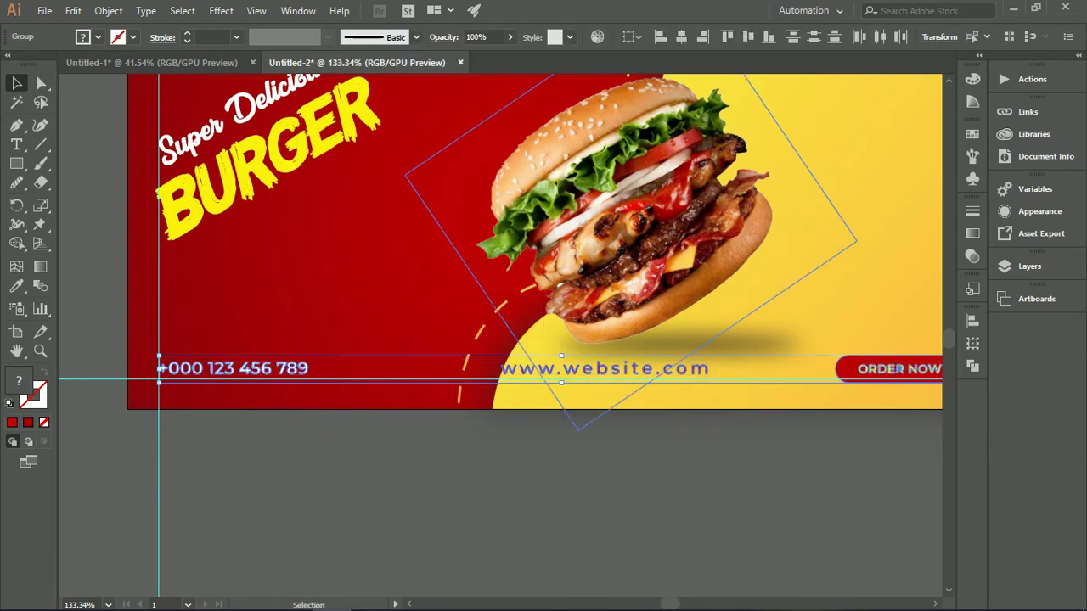
Nudge the phone number, website line and order button up together until they rest on the lower guide
{"action": "key", "text": "Up"}
{"action": "key", "text": "Up"}
{"action": "key", "text": "Up"}
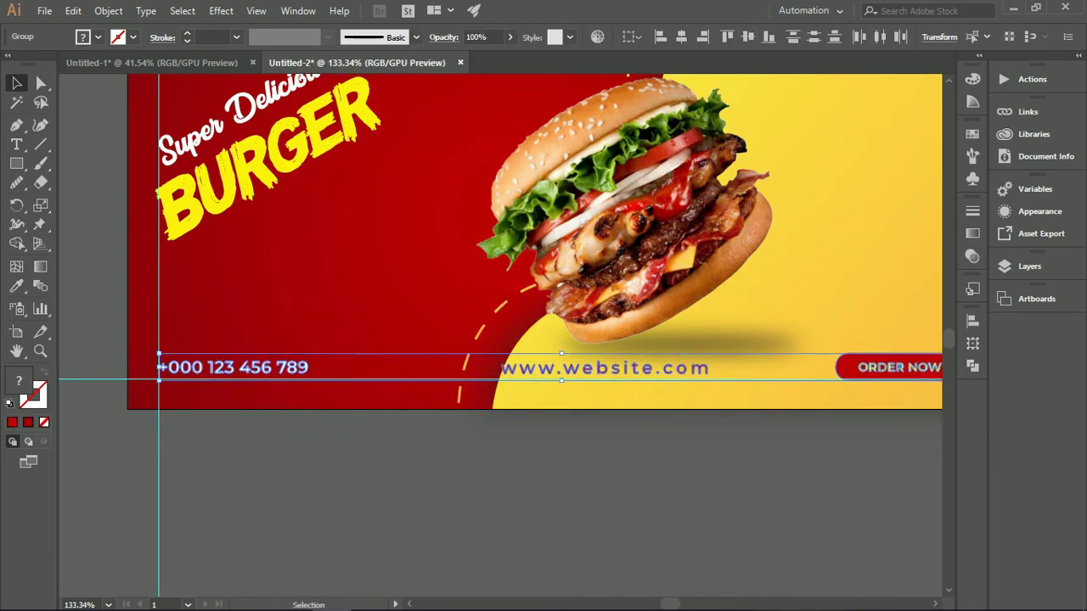
{"action": "left_click", "coordinate": [668, 468]}
{"action": "scroll", "coordinate": [669, 468], "scroll_direction": "down", "scroll_amount": 2}
{"action": "left_click_drag", "start_coordinate": [669, 468], "coordinate": [576, 455]}
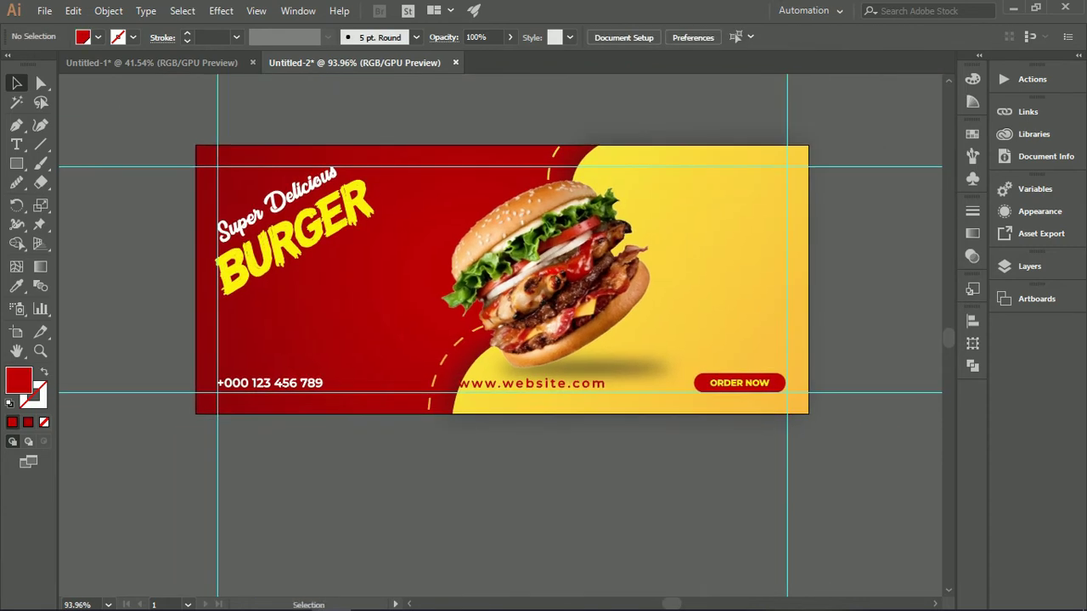
Nudge the website line slightly right so it sits fully on the yellow area, clear of the curve
{"action": "scroll", "coordinate": [526, 432], "scroll_direction": "down", "scroll_amount": 2}
{"action": "left_click_drag", "start_coordinate": [526, 431], "coordinate": [518, 452]}
{"action": "scroll", "coordinate": [500, 445], "scroll_direction": "up", "scroll_amount": 3}
{"action": "left_click", "coordinate": [548, 420]}
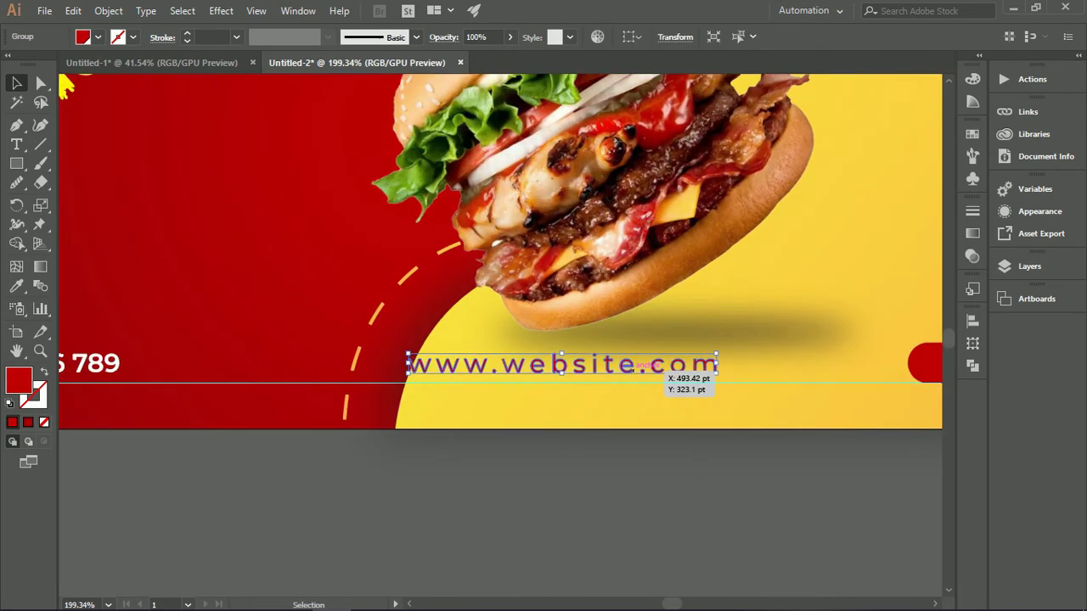
{"action": "key", "text": "Right"}
{"action": "key", "text": "Right"}
{"action": "key", "text": "Right"}
{"action": "key", "text": "Right"}
{"action": "key", "text": "Right"}
{"action": "key", "text": "Right"}
{"action": "key", "text": "Right"}
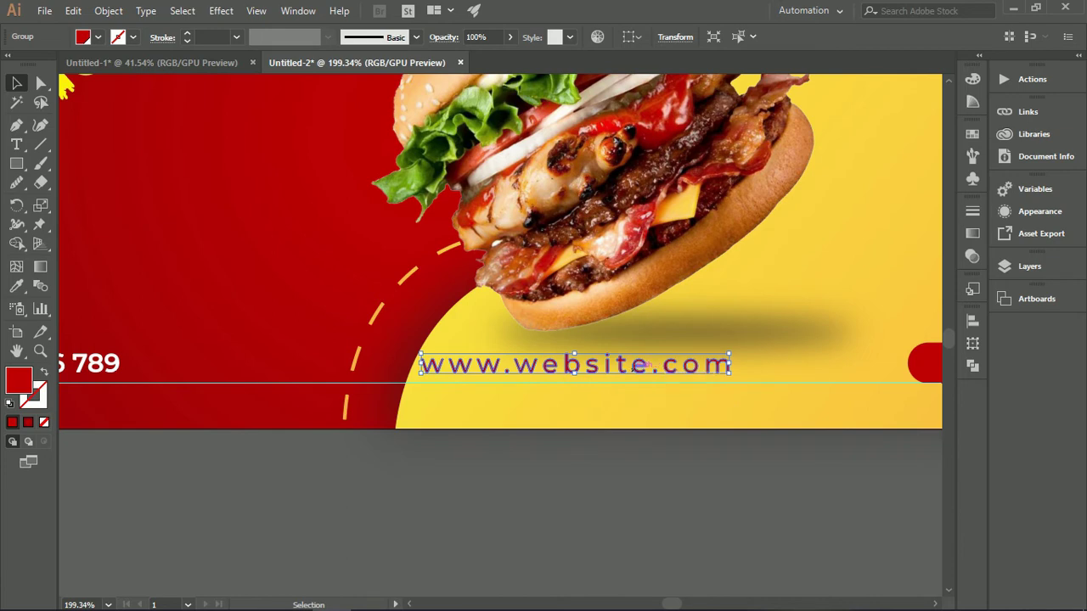
{"action": "left_click", "coordinate": [550, 503]}
{"action": "scroll", "coordinate": [549, 506], "scroll_direction": "down", "scroll_amount": 3}
{"action": "left_click_drag", "start_coordinate": [588, 432], "coordinate": [535, 435]}
{"action": "scroll", "coordinate": [534, 435], "scroll_direction": "up", "scroll_amount": 1}
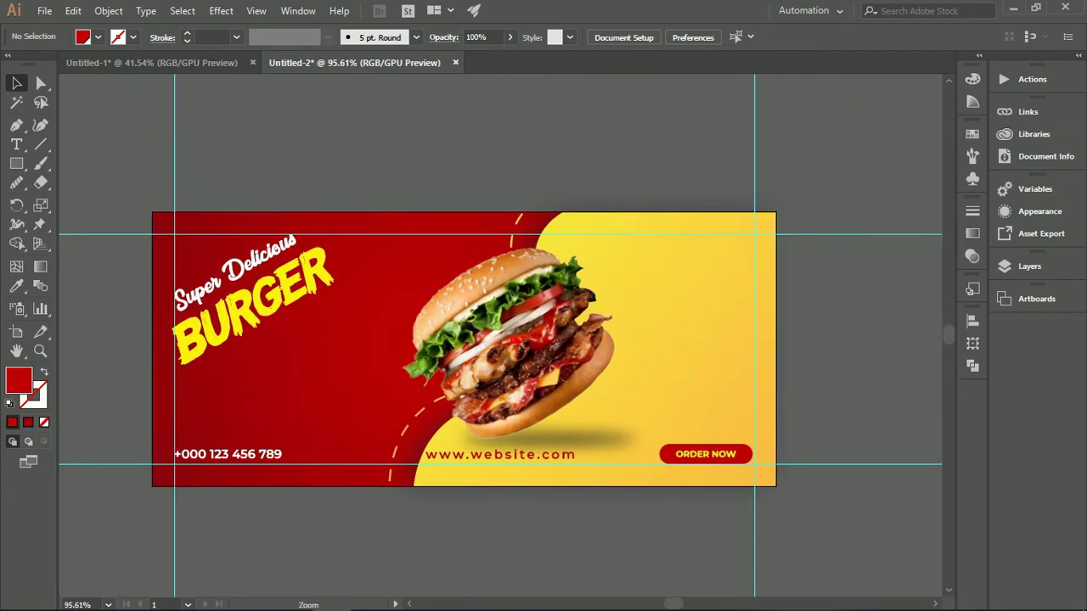
Move the shadow ellipse slightly up and right so it sits closer beneath the burger
{"action": "scroll", "coordinate": [603, 348], "scroll_direction": "up", "scroll_amount": 1}
{"action": "left_click", "coordinate": [603, 348]}
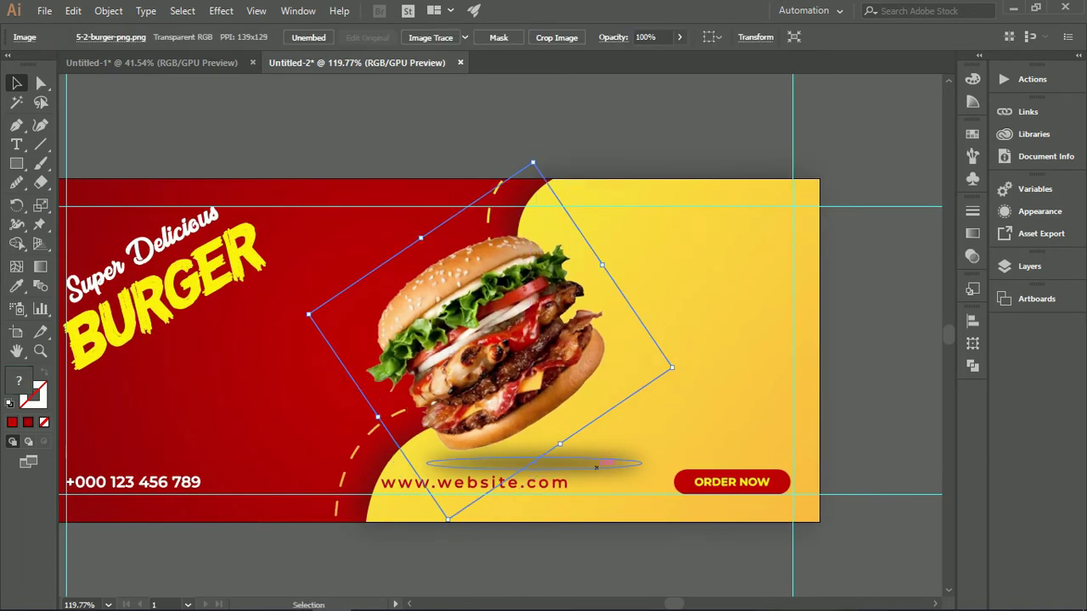
{"action": "left_click_drag", "start_coordinate": [531, 452], "coordinate": [542, 452]}
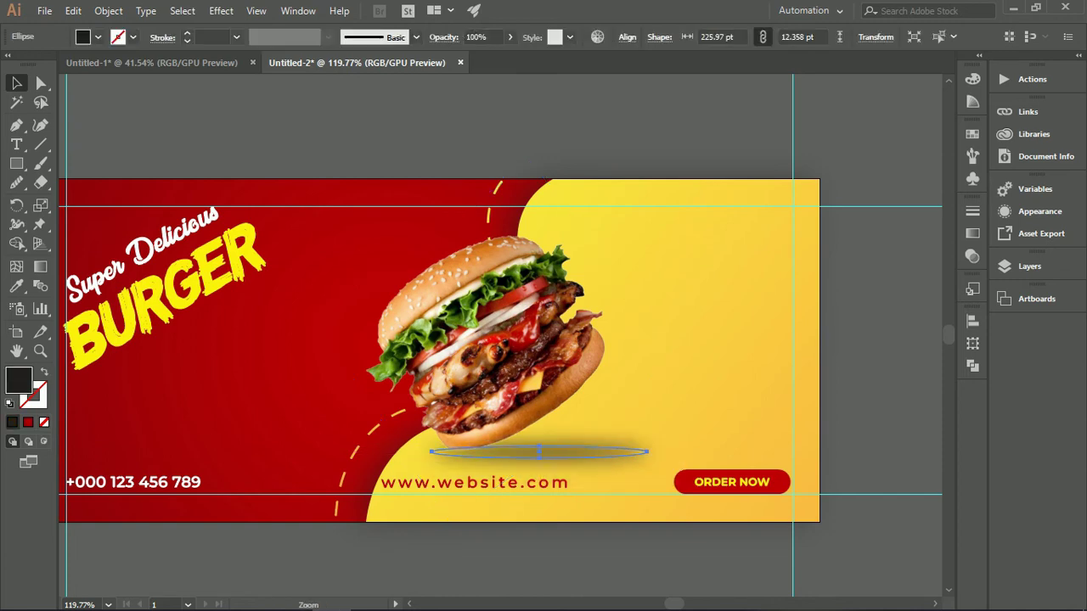
{"action": "scroll", "coordinate": [569, 466], "scroll_direction": "up", "scroll_amount": 3}
{"action": "left_click_drag", "start_coordinate": [646, 442], "coordinate": [645, 443]}
{"action": "scroll", "coordinate": [726, 467], "scroll_direction": "down", "scroll_amount": 4}
{"action": "left_click", "coordinate": [586, 537]}
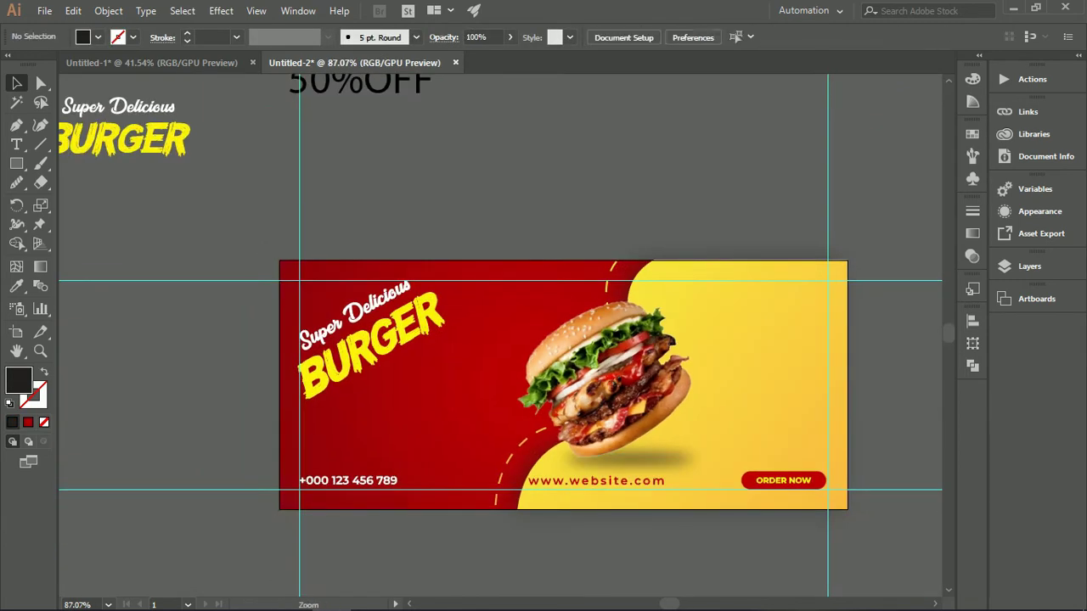
Bring the burger image to the front so it overlaps its shadow
{"action": "scroll", "coordinate": [586, 537], "scroll_direction": "up", "scroll_amount": 4}
{"action": "left_click_drag", "start_coordinate": [774, 361], "coordinate": [776, 361]}
{"action": "left_click", "coordinate": [682, 267]}
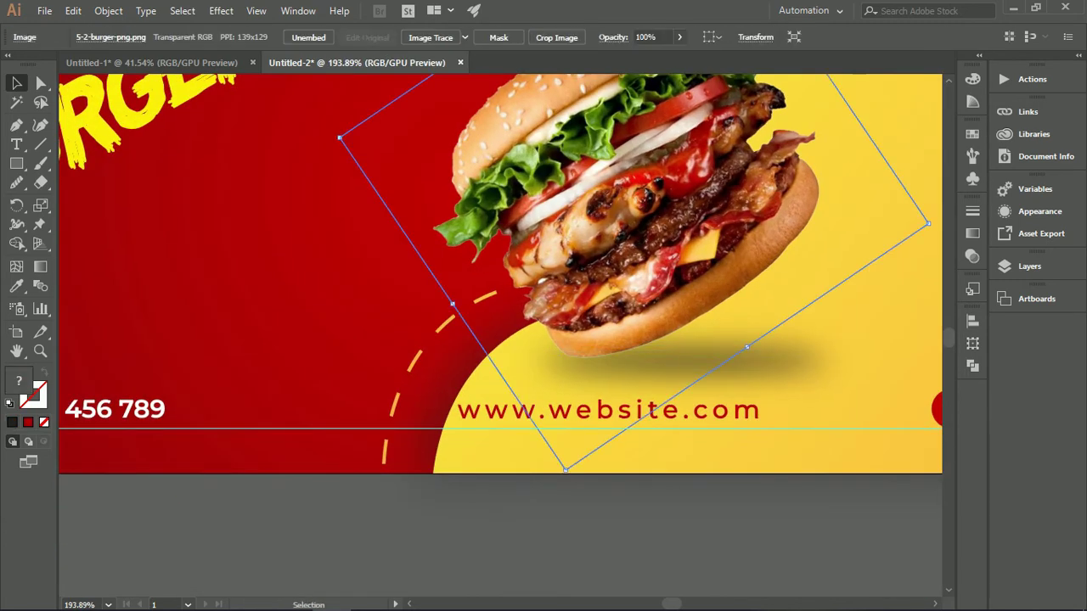
{"action": "right_click", "coordinate": [682, 267]}
{"action": "mouse_move", "coordinate": [732, 401]}
{"action": "left_click", "coordinate": [892, 401]}
{"action": "left_click", "coordinate": [675, 519]}
{"action": "scroll", "coordinate": [675, 442], "scroll_direction": "down", "scroll_amount": 5}
{"action": "left_click_drag", "start_coordinate": [675, 442], "coordinate": [563, 465]}
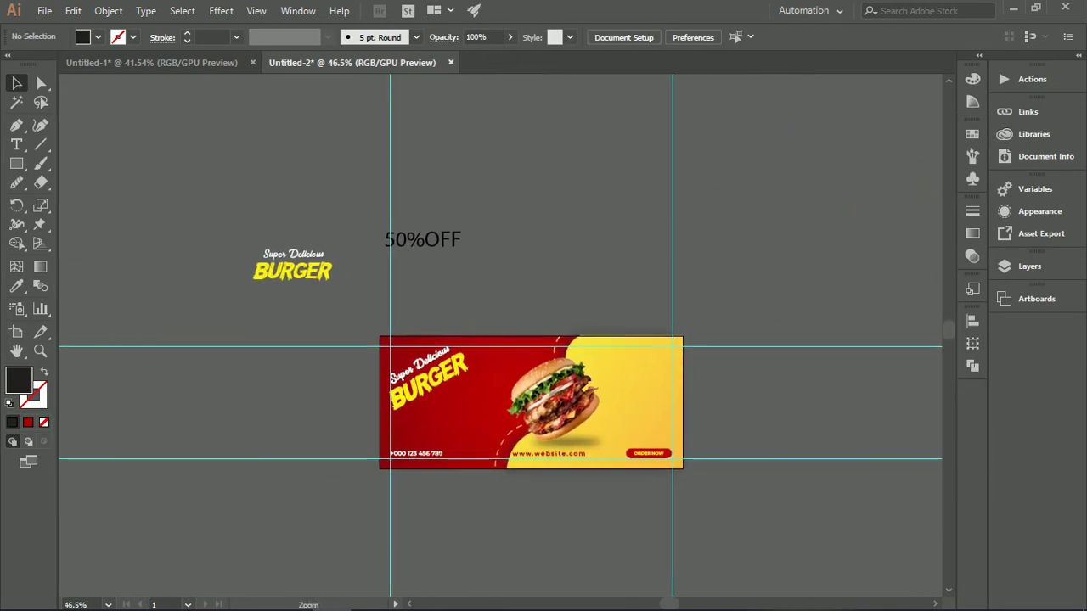
{"action": "scroll", "coordinate": [520, 492], "scroll_direction": "up", "scroll_amount": 4}
{"action": "left_click_drag", "start_coordinate": [520, 493], "coordinate": [510, 545]}
{"action": "scroll", "coordinate": [675, 471], "scroll_direction": "down", "scroll_amount": 5}
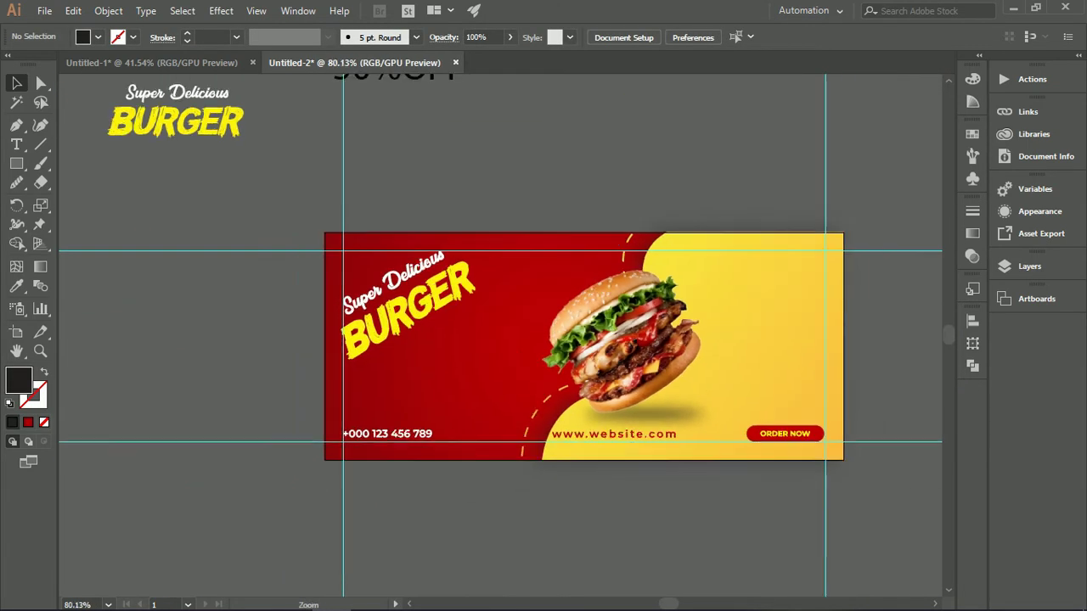
Delete the blank lines before the 50%OFF text and place it above the banner's yellow area
{"action": "left_click_drag", "start_coordinate": [475, 161], "coordinate": [354, 244]}
{"action": "left_click_drag", "start_coordinate": [305, 144], "coordinate": [508, 208]}
{"action": "key", "text": "t"}
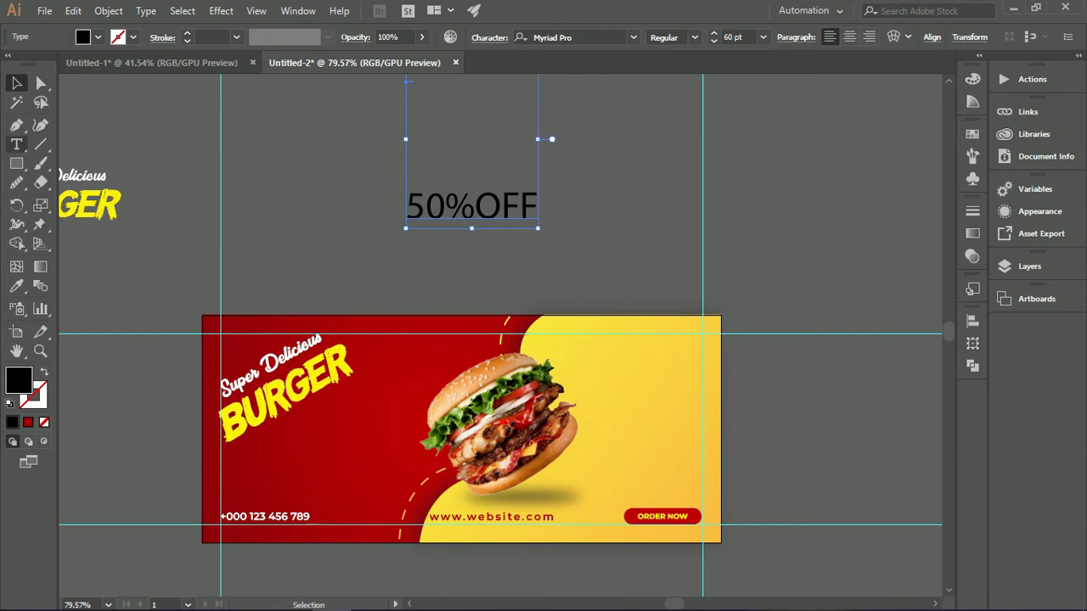
{"action": "scroll", "coordinate": [408, 157], "scroll_direction": "up", "scroll_amount": 2}
{"action": "key", "text": "BackSpace"}
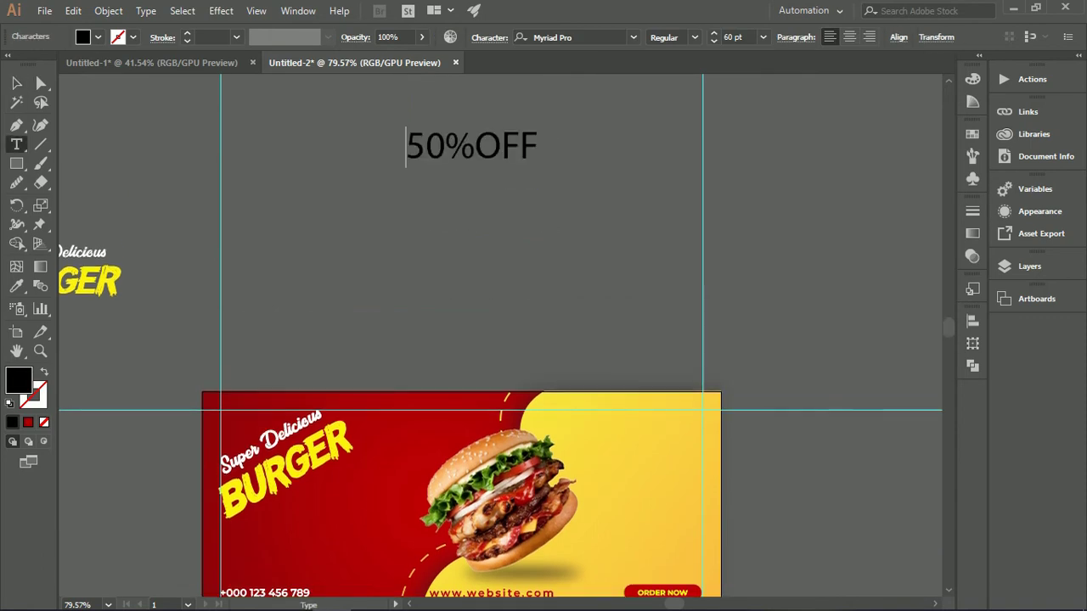
{"action": "key", "text": "Escape"}
{"action": "left_click_drag", "start_coordinate": [472, 147], "coordinate": [531, 133]}
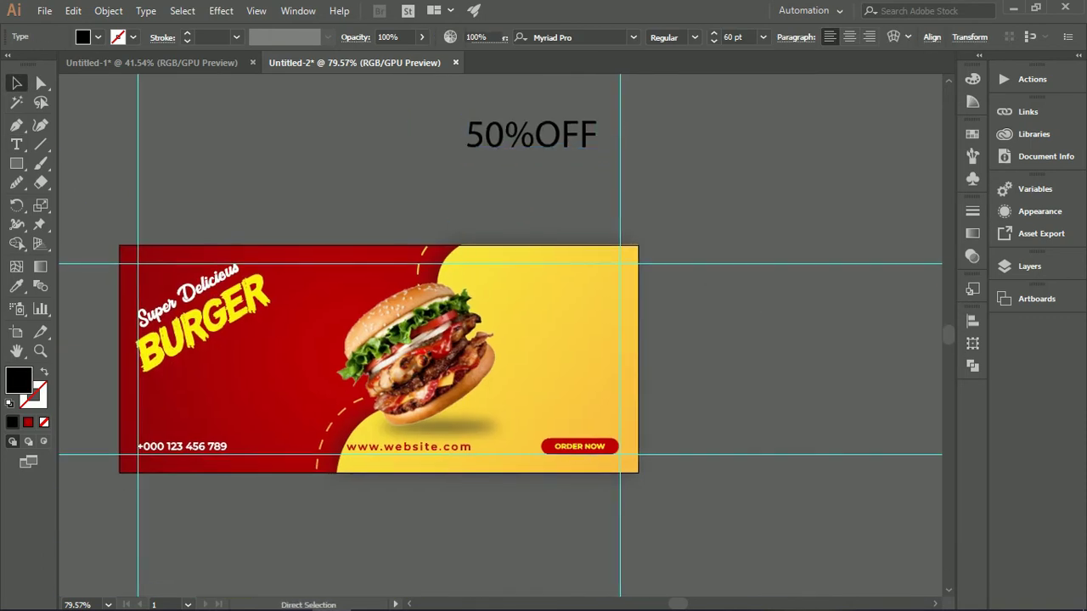
Draw a circle about 126 pt wide at the banner's upper edge and fill it with the background's red gradient
{"action": "key", "text": "ctrl+shift+a"}
{"action": "scroll", "coordinate": [541, 249], "scroll_direction": "up", "scroll_amount": 5}
{"action": "key", "text": "l"}
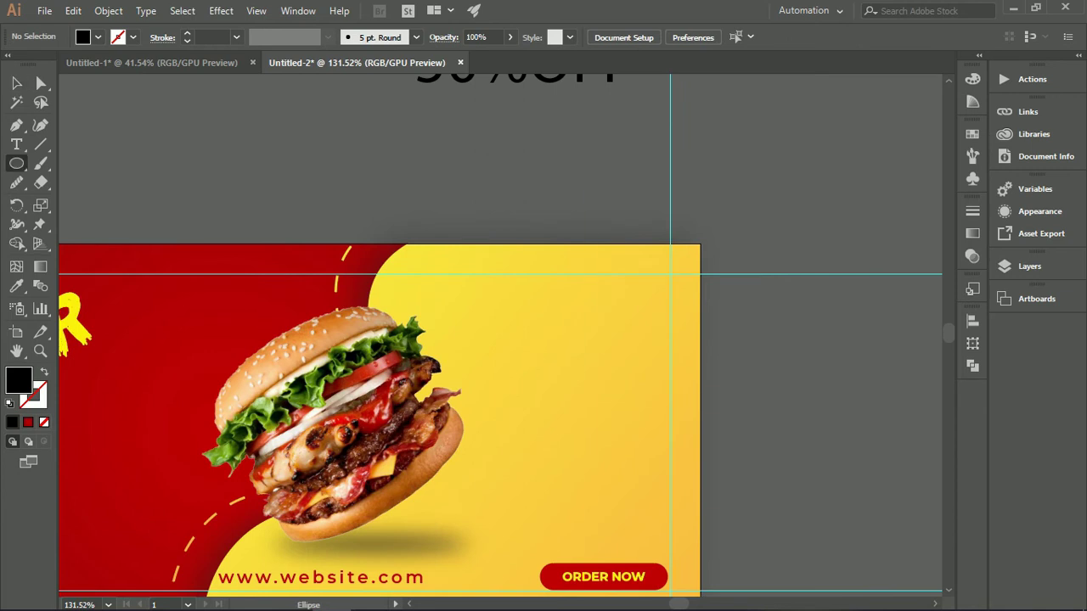
{"action": "mouse_move", "coordinate": [510, 130]}
{"action": "left_mouse_down"}
{"action": "mouse_move", "coordinate": [671, 242]}
{"action": "mouse_move", "coordinate": [638, 250]}
{"action": "left_mouse_up"}
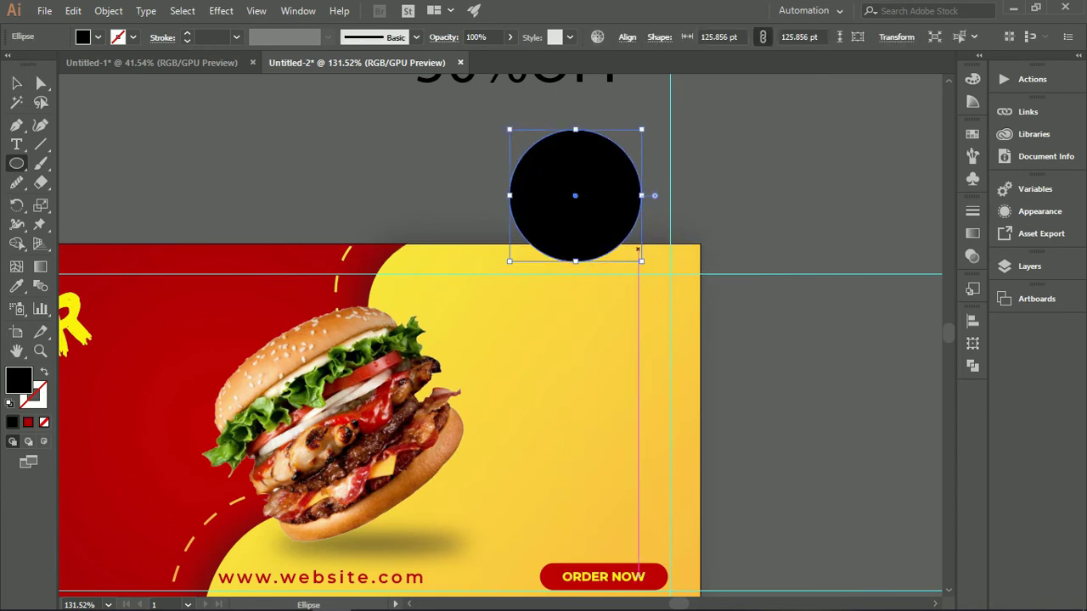
{"action": "key", "text": "i"}
{"action": "left_click", "coordinate": [310, 270]}
{"action": "key", "text": "v"}
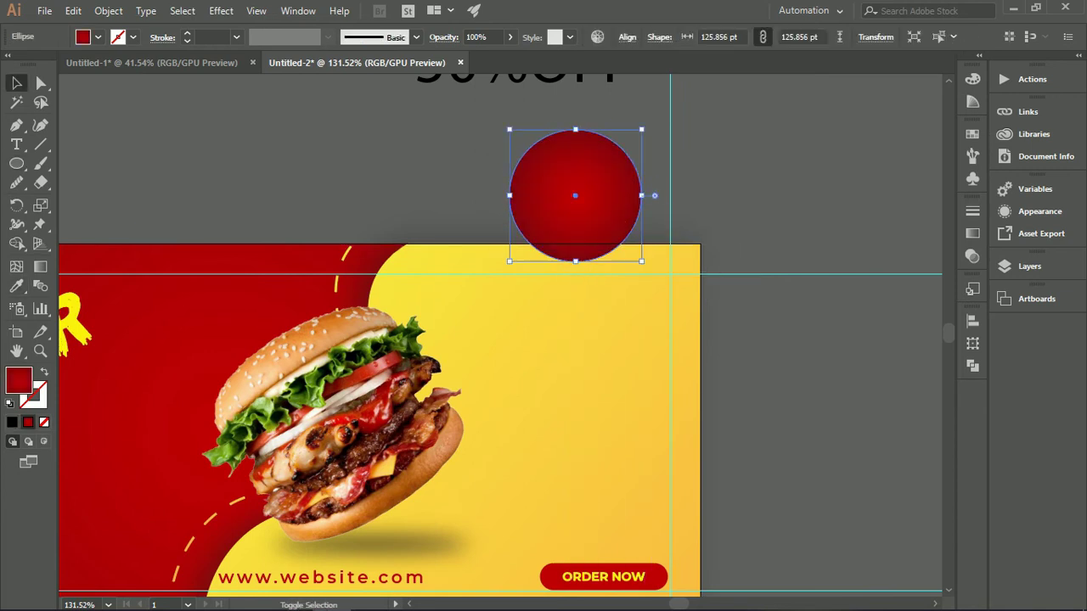
Swap the circle's fill to its outline and set the stroke weight to 3 pt
{"action": "key", "text": "shift+x"}
{"action": "left_click", "coordinate": [187, 33]}
{"action": "left_click", "coordinate": [187, 33]}
{"action": "left_click", "coordinate": [186, 33]}
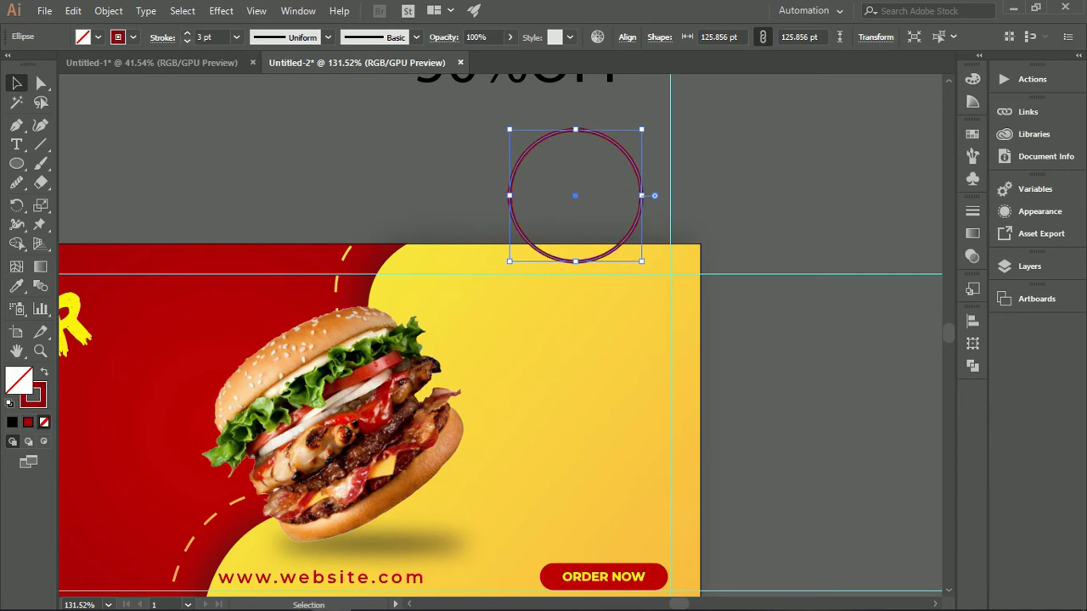
Reshape the circle into an irregular blob by shifting its upper, lower and right anchor points
{"action": "key", "text": "a"}
{"action": "left_click_drag", "start_coordinate": [575, 129], "coordinate": [575, 138]}
{"action": "left_click_drag", "start_coordinate": [575, 261], "coordinate": [595, 267]}
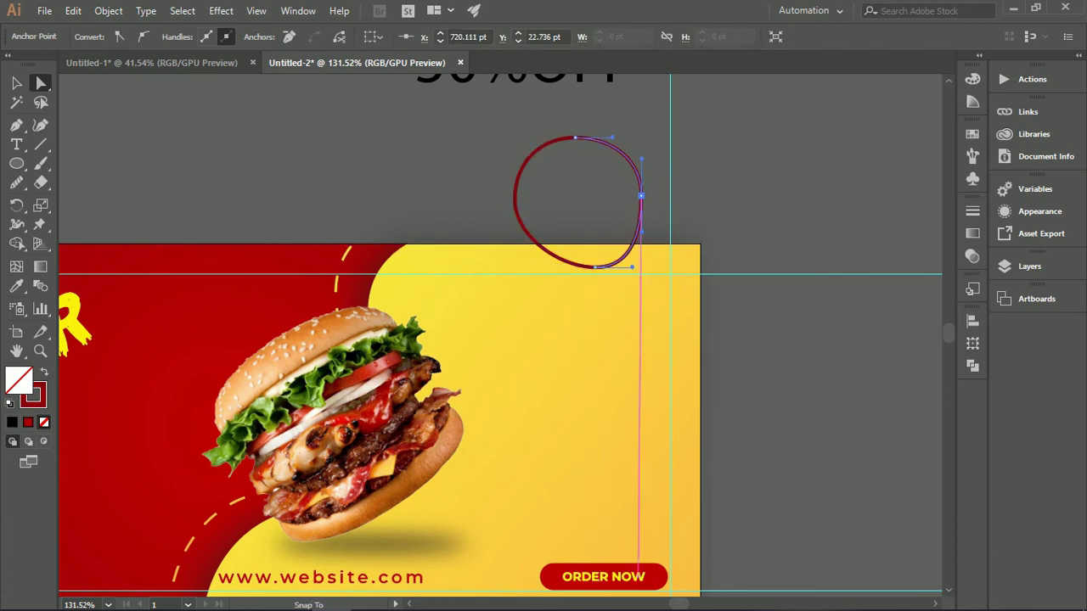
{"action": "left_click_drag", "start_coordinate": [641, 195], "coordinate": [636, 187]}
{"action": "left_click", "coordinate": [16, 83]}
{"action": "left_click_drag", "start_coordinate": [462, 148], "coordinate": [552, 212]}
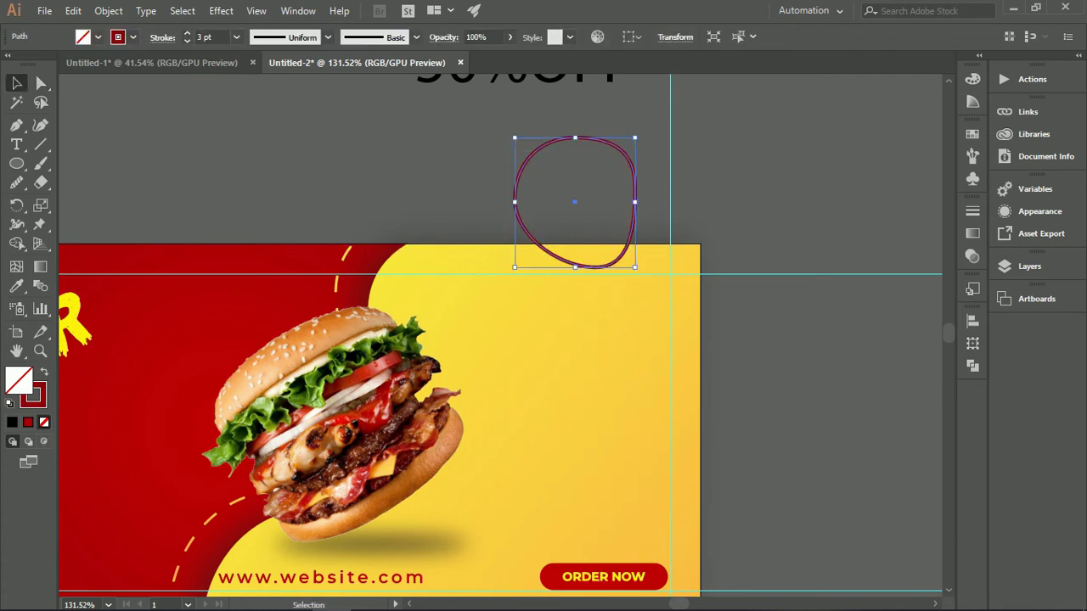
Turn the blob's outline into a dashed line with a 5 pt dash
{"action": "left_click", "coordinate": [163, 37]}
{"action": "left_click", "coordinate": [10, 146]}
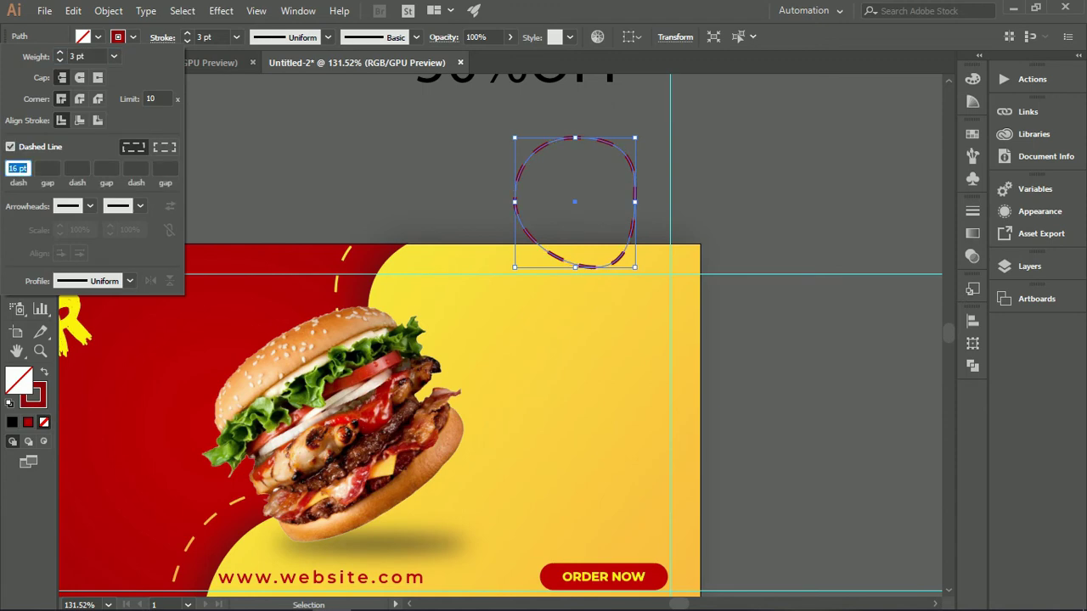
{"action": "type", "text": "5"}
{"action": "key", "text": "Return"}
Scale down and rotate the dashed blob, placing it on the yellow area against the burger's upper right side
{"action": "left_click_drag", "start_coordinate": [481, 161], "coordinate": [552, 203]}
{"action": "left_click_drag", "start_coordinate": [635, 138], "coordinate": [608, 189]}
{"action": "left_click_drag", "start_coordinate": [578, 199], "coordinate": [479, 246]}
{"action": "left_click", "coordinate": [502, 284]}
{"action": "left_click_drag", "start_coordinate": [434, 283], "coordinate": [454, 292]}
{"action": "left_click_drag", "start_coordinate": [454, 255], "coordinate": [415, 223]}
{"action": "left_click_drag", "start_coordinate": [488, 286], "coordinate": [398, 350]}
{"action": "left_click_drag", "start_coordinate": [450, 237], "coordinate": [458, 223]}
{"action": "left_click_drag", "start_coordinate": [478, 287], "coordinate": [483, 293]}
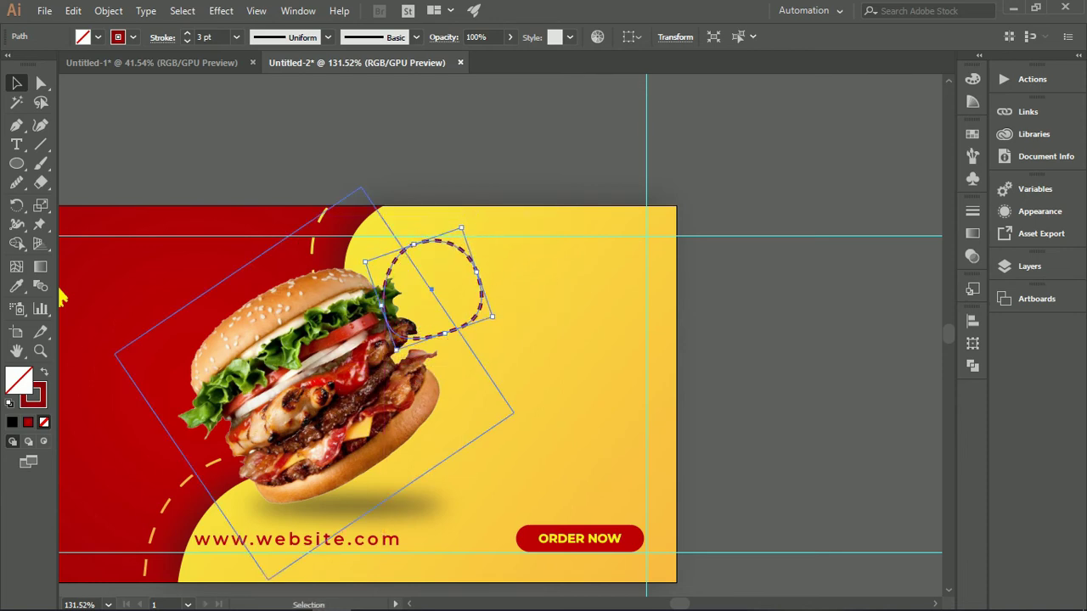
Bring the burger image in front of the dashed blob
{"action": "right_click", "coordinate": [361, 315]}
{"action": "mouse_move", "coordinate": [408, 447]}
{"action": "left_click", "coordinate": [543, 447]}
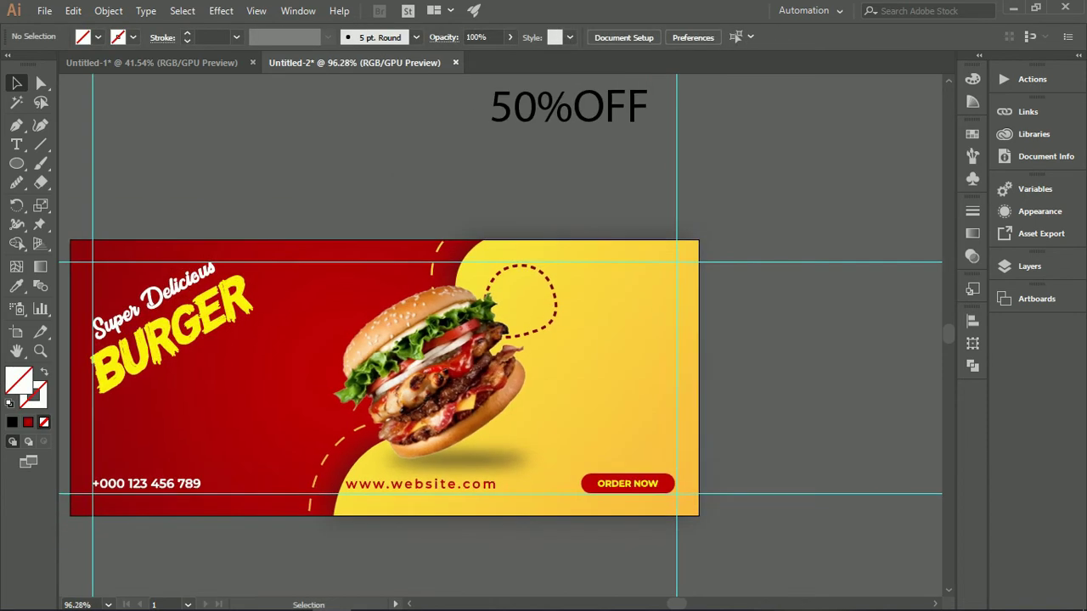
Break the 50%OFF text into two lines before OFF and set it in Montserrat ExtraBold
{"action": "key", "text": "t"}
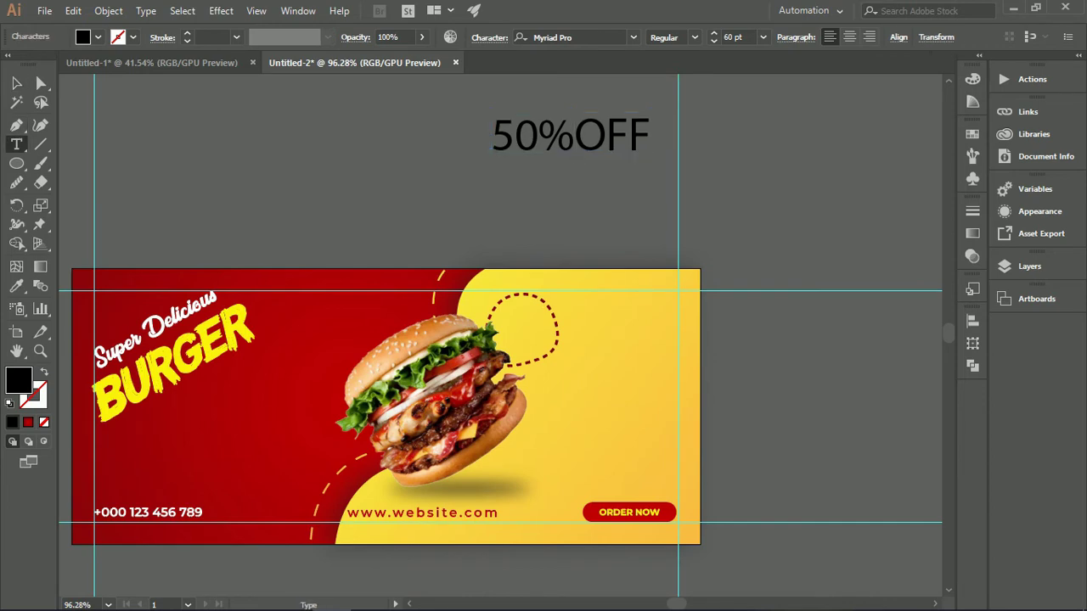
{"action": "key", "text": "Return"}
{"action": "key", "text": "Escape"}
{"action": "left_click", "coordinate": [633, 37]}
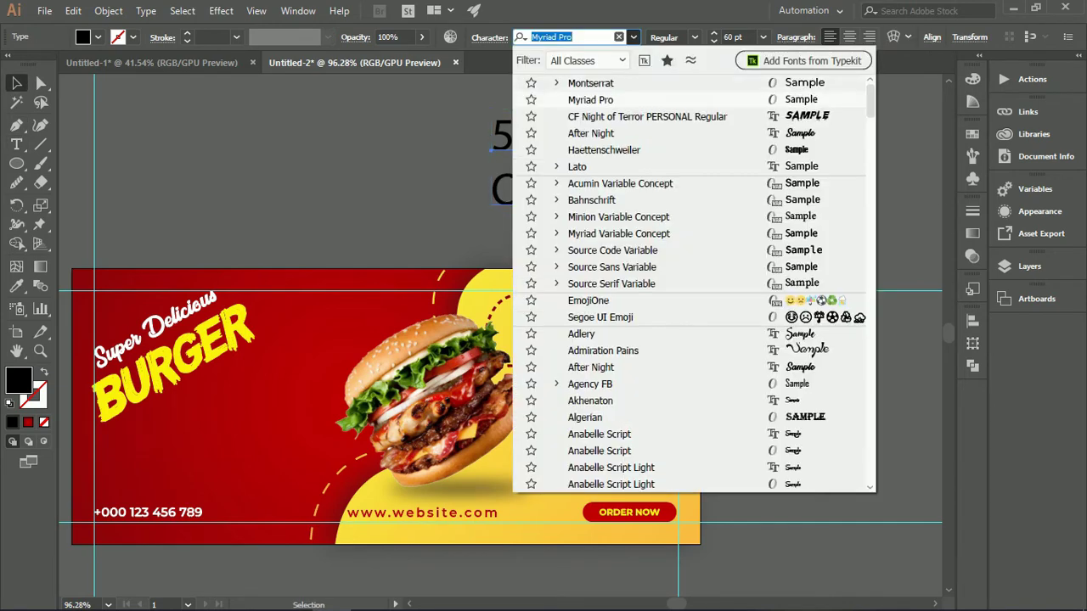
{"action": "left_click", "coordinate": [586, 77]}
{"action": "left_click", "coordinate": [695, 38]}
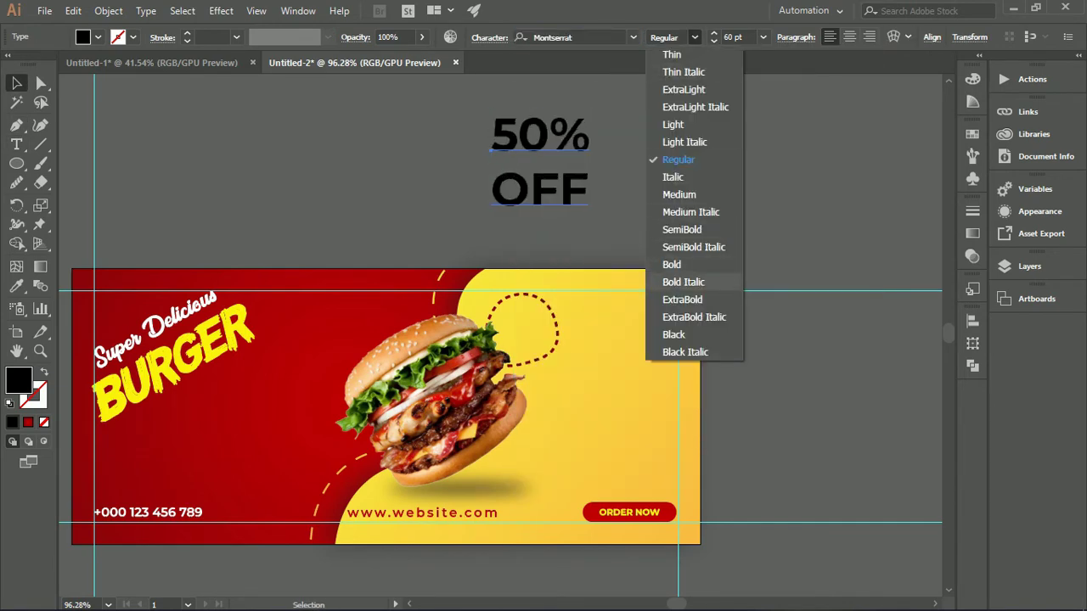
{"action": "left_click", "coordinate": [682, 299]}
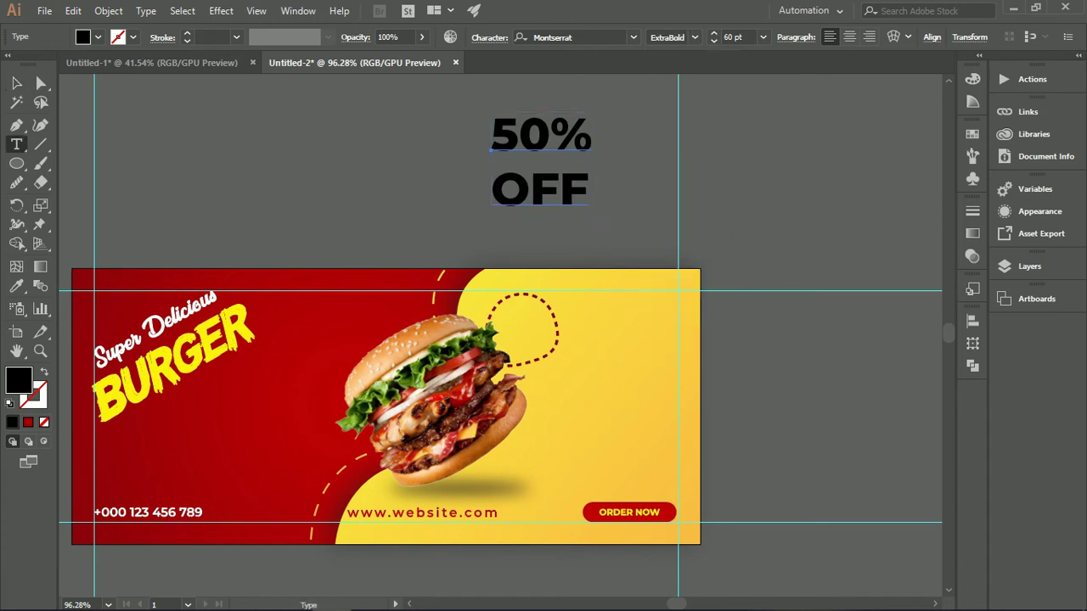
Set the word OFF in the discount text to the SemiBold style
{"action": "double_click", "coordinate": [540, 191]}
{"action": "left_click", "coordinate": [695, 37]}
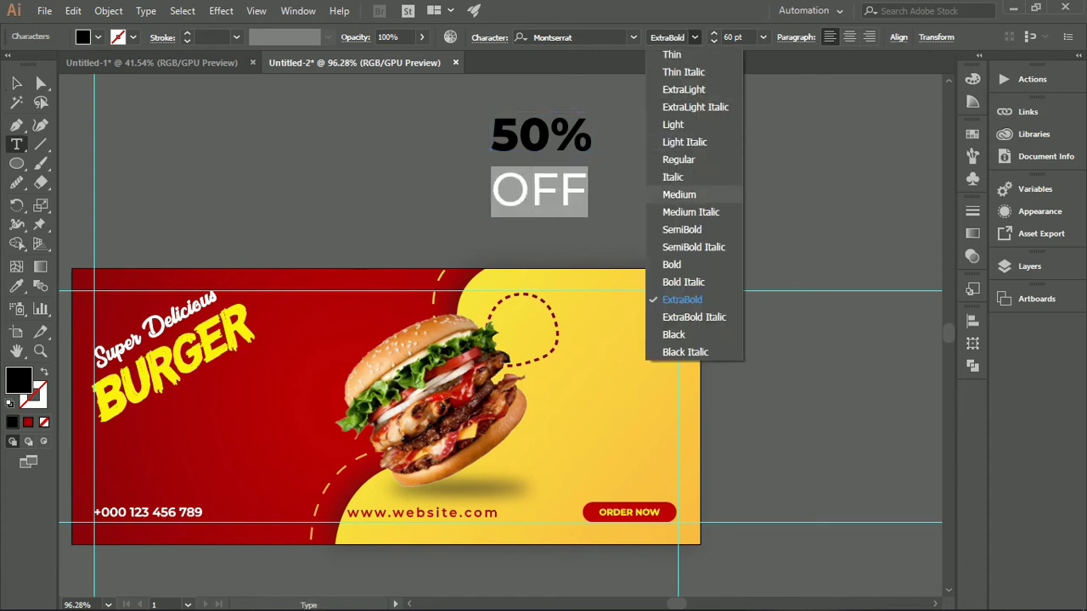
{"action": "left_click", "coordinate": [682, 230]}
{"action": "left_click", "coordinate": [17, 83]}
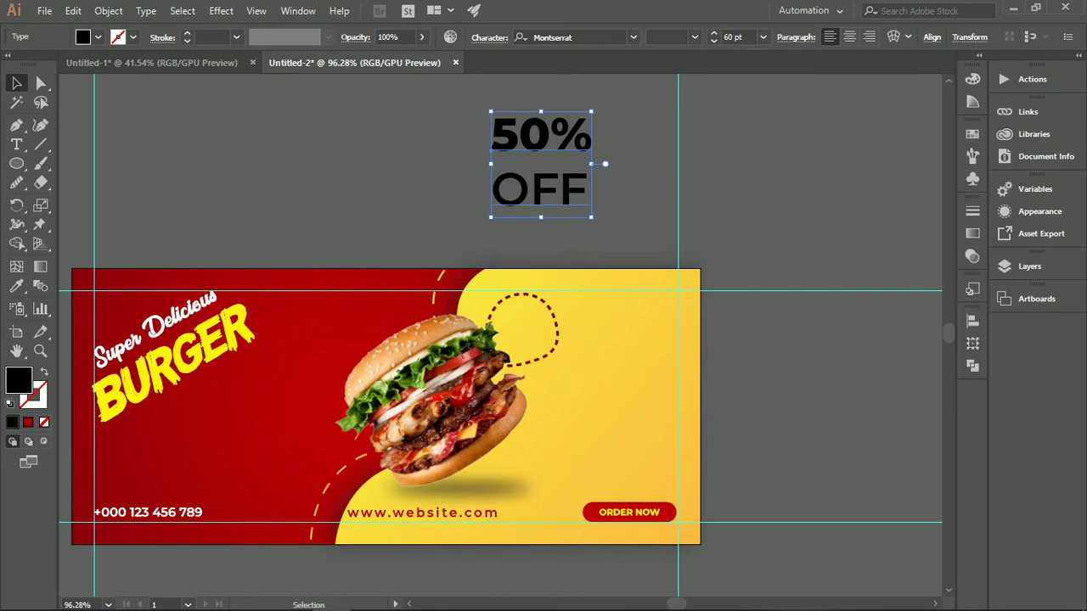
Convert the 50% OFF text to outlines and ungroup it into separate characters
{"action": "left_click", "coordinate": [674, 210]}
{"action": "left_click_drag", "start_coordinate": [569, 183], "coordinate": [586, 183]}
{"action": "left_click", "coordinate": [544, 136]}
{"action": "left_click", "coordinate": [645, 170]}
{"action": "left_click_drag", "start_coordinate": [552, 142], "coordinate": [573, 142]}
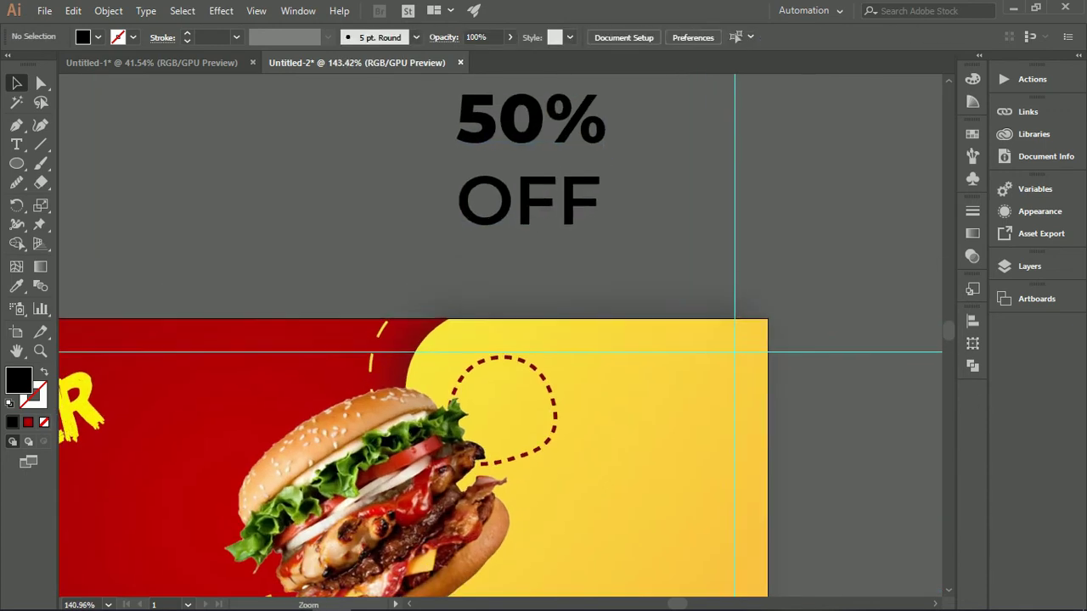
{"action": "left_click", "coordinate": [577, 149]}
{"action": "right_click", "coordinate": [584, 147]}
{"action": "left_click", "coordinate": [643, 252]}
{"action": "right_click", "coordinate": [529, 129]}
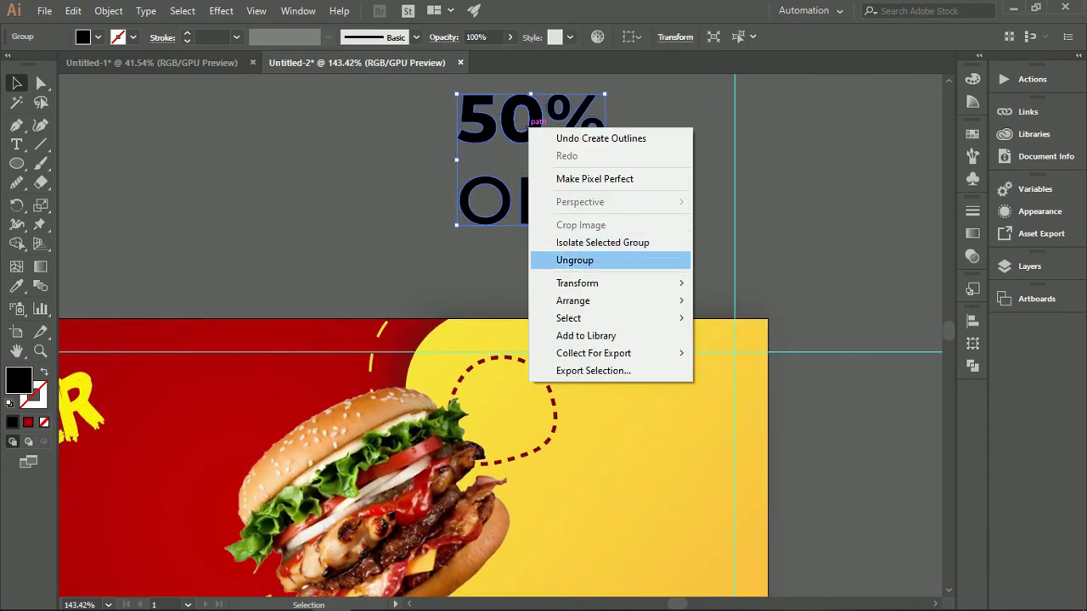
{"action": "left_click", "coordinate": [594, 261]}
Shrink the percent sign and place it beside the top of the 50, and select the OFF letters
{"action": "left_click", "coordinate": [658, 242]}
{"action": "left_click_drag", "start_coordinate": [650, 204], "coordinate": [650, 253]}
{"action": "left_click", "coordinate": [579, 168]}
{"action": "left_click_drag", "start_coordinate": [554, 157], "coordinate": [594, 157]}
{"action": "left_click_drag", "start_coordinate": [676, 240], "coordinate": [596, 150]}
{"action": "left_click_drag", "start_coordinate": [692, 293], "coordinate": [391, 390]}
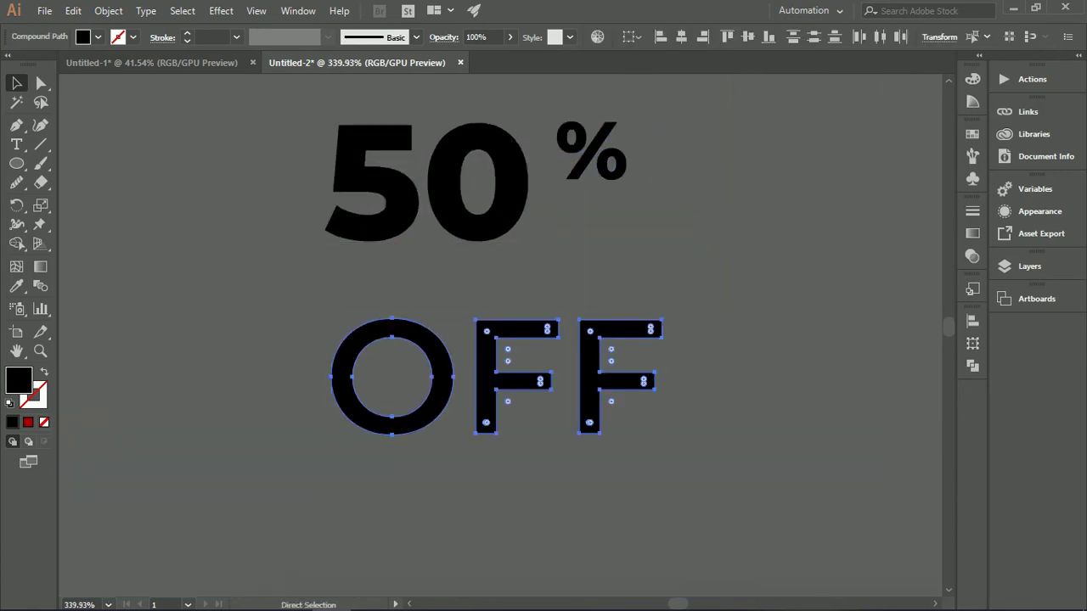
Group the OFF letters, resize them to fit centred beneath the enlarged percent sign beside the 50, and group the two
{"action": "key", "text": "ctrl+g"}
{"action": "left_click_drag", "start_coordinate": [662, 434], "coordinate": [464, 363]}
{"action": "left_click_drag", "start_coordinate": [444, 339], "coordinate": [643, 225]}
{"action": "left_click", "coordinate": [624, 165]}
{"action": "left_click_drag", "start_coordinate": [628, 121], "coordinate": [681, 104]}
{"action": "left_click", "coordinate": [643, 226]}
{"action": "left_click_drag", "start_coordinate": [653, 247], "coordinate": [600, 240]}
{"action": "left_click", "coordinate": [634, 174]}
{"action": "left_click", "coordinate": [619, 226], "text": "shift"}
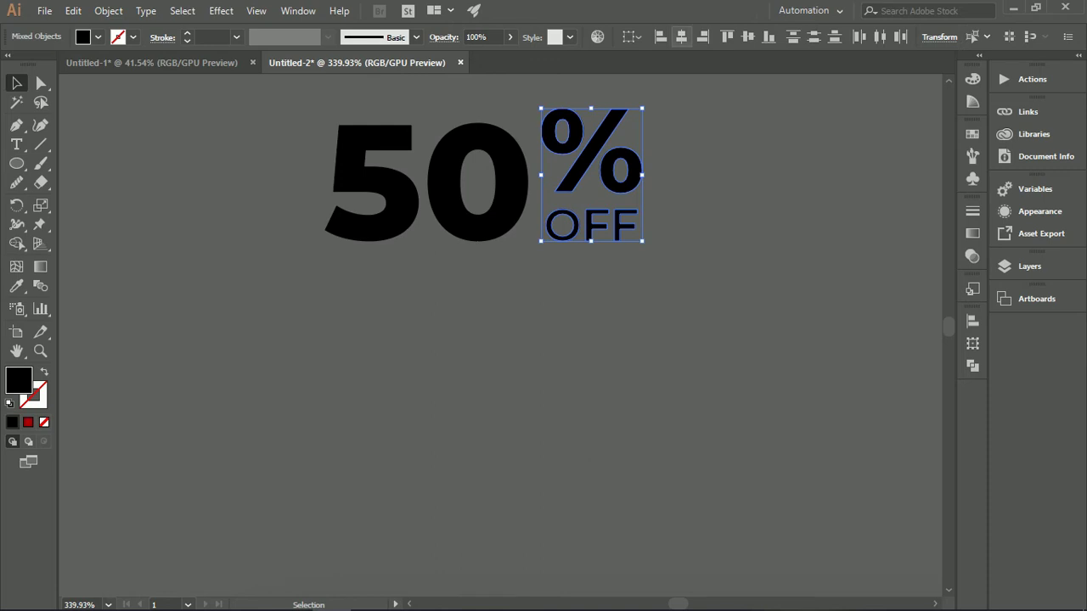
{"action": "key", "text": "ctrl+g"}
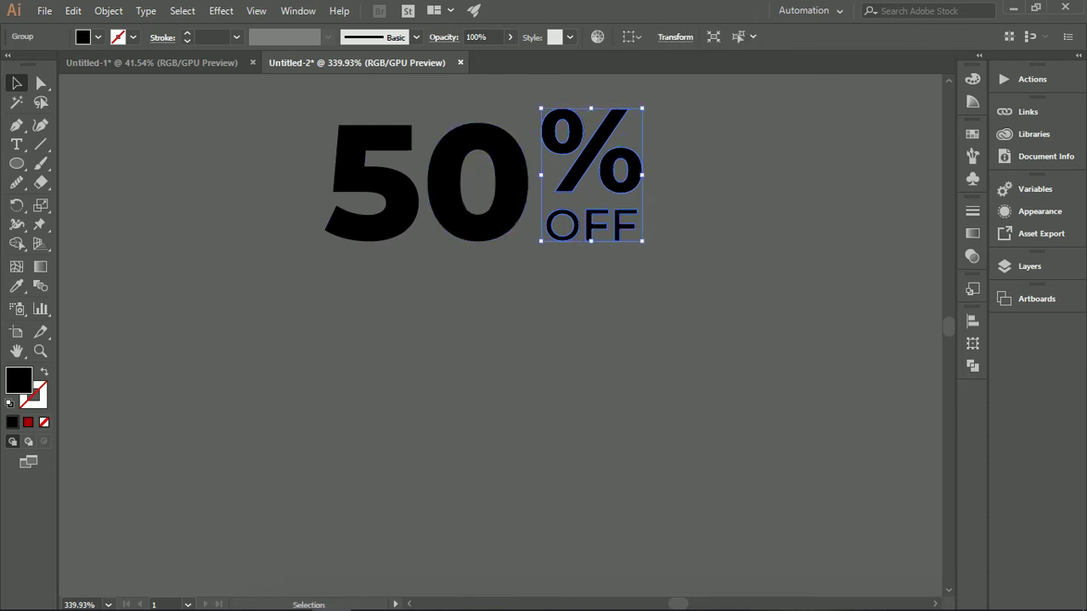
Group the 50, align it to the vertical centre of the percent-and-OFF group, and group the whole discount text
{"action": "left_click", "coordinate": [511, 184]}
{"action": "key", "text": "ctrl+g"}
{"action": "left_click", "coordinate": [630, 173], "text": "shift"}
{"action": "left_click", "coordinate": [748, 36]}
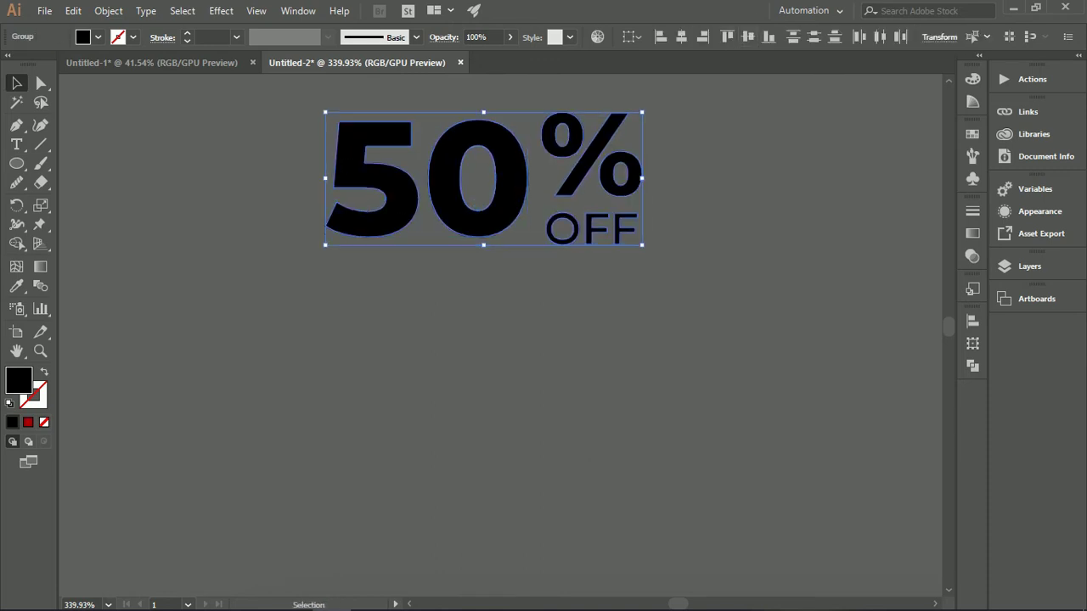
{"action": "left_click", "coordinate": [763, 229]}
{"action": "left_click_drag", "start_coordinate": [763, 229], "coordinate": [650, 231]}
{"action": "left_click_drag", "start_coordinate": [685, 180], "coordinate": [595, 127]}
{"action": "key", "text": "ctrl+g"}
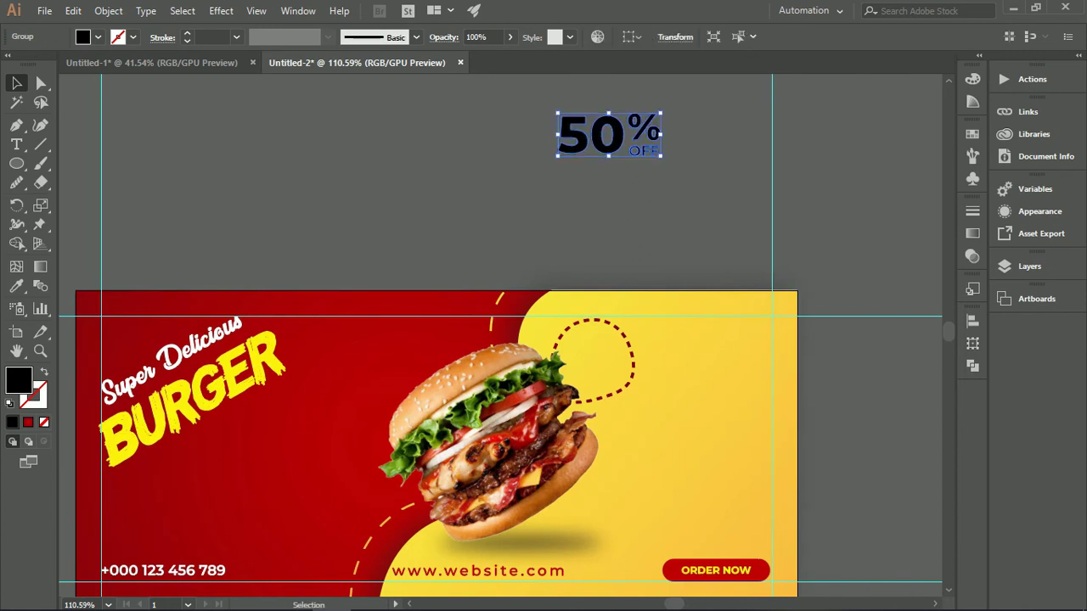
Fill the 50% OFF group with the red gradient sampled from the banner's background
{"action": "left_click", "coordinate": [434, 333]}
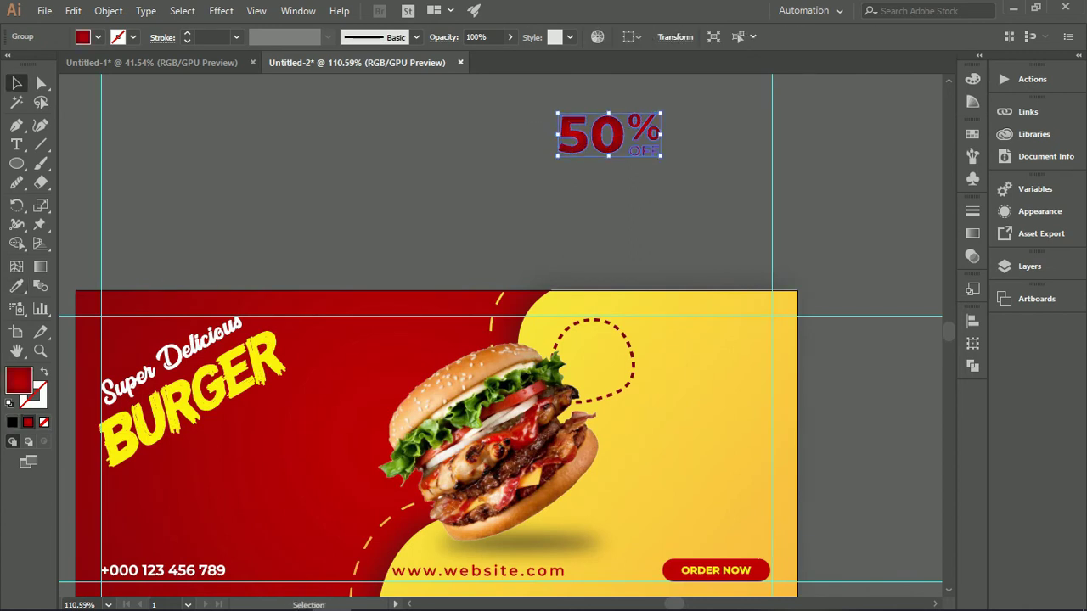
{"action": "scroll", "coordinate": [697, 230], "scroll_direction": "up", "scroll_amount": 1}
{"action": "key", "text": "v"}
{"action": "left_click", "coordinate": [696, 230]}
Move the 50% OFF group into the dashed badge, shrink it to fit, and tilt it upward to the right
{"action": "scroll", "coordinate": [697, 230], "scroll_direction": "down", "scroll_amount": 2}
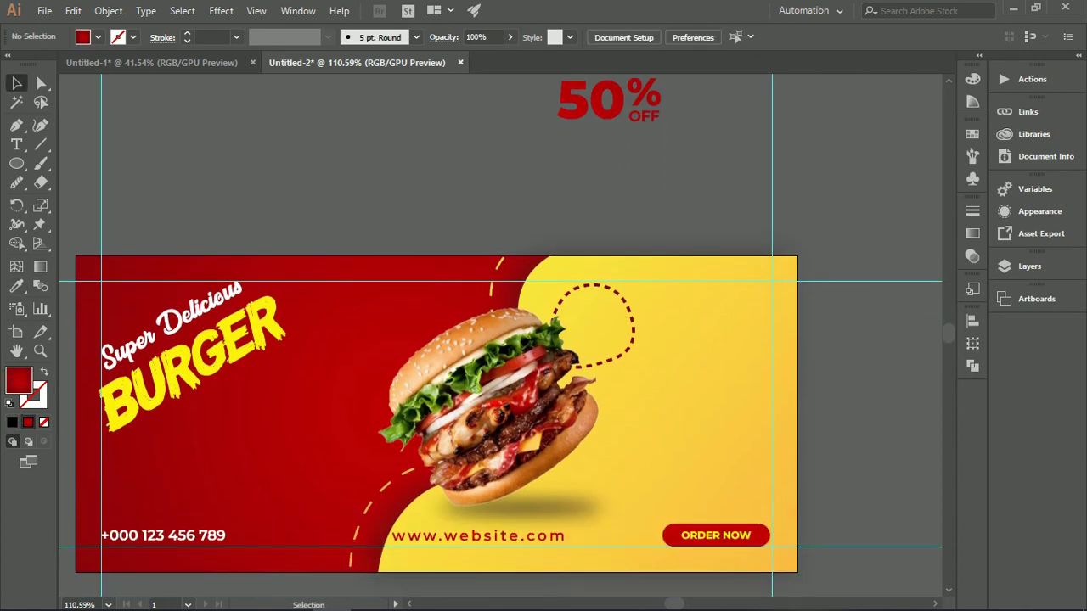
{"action": "left_click_drag", "start_coordinate": [697, 230], "coordinate": [712, 230]}
{"action": "left_click_drag", "start_coordinate": [608, 110], "coordinate": [639, 359]}
{"action": "left_click_drag", "start_coordinate": [568, 362], "coordinate": [649, 360]}
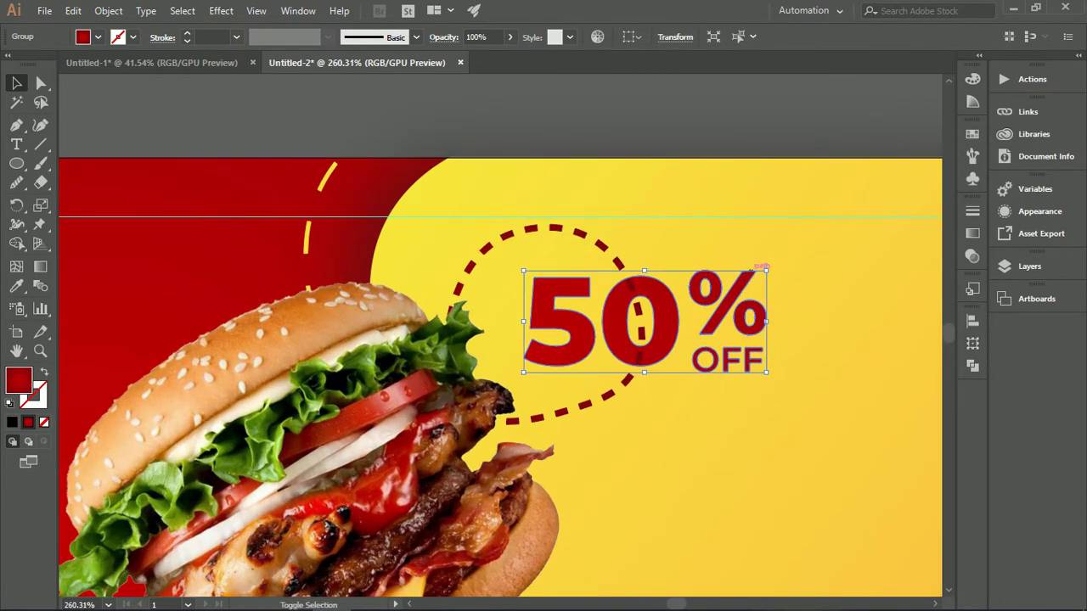
{"action": "left_click_drag", "start_coordinate": [769, 267], "coordinate": [643, 323]}
{"action": "left_click_drag", "start_coordinate": [651, 380], "coordinate": [688, 347]}
{"action": "left_click_drag", "start_coordinate": [597, 345], "coordinate": [563, 314]}
{"action": "left_click", "coordinate": [714, 233]}
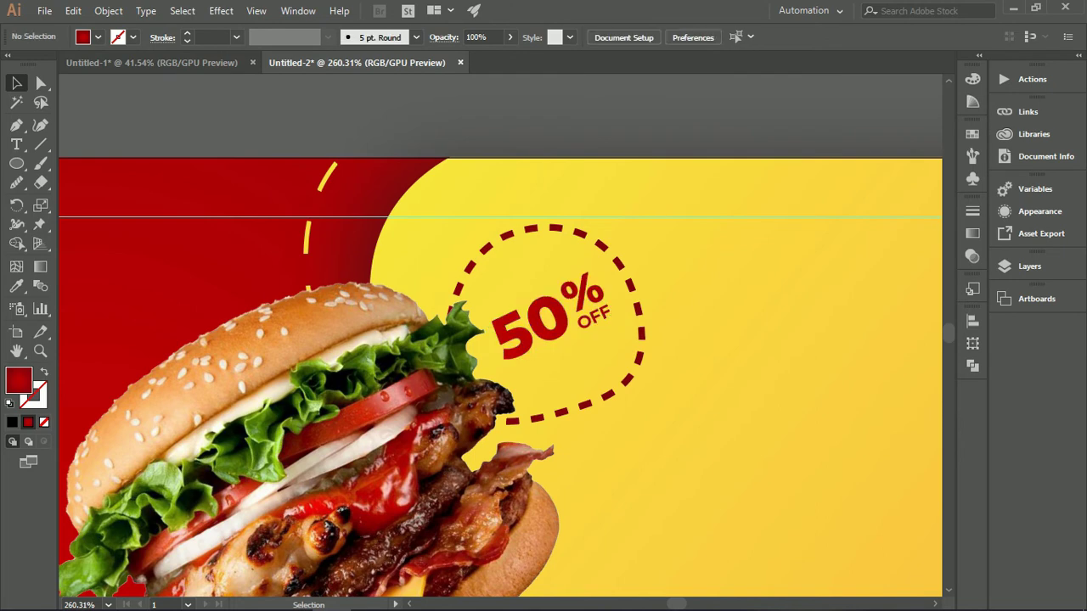
Change the stroke colour of the dashed badge outline from dark red to the brighter red swatch
{"action": "scroll", "coordinate": [713, 233], "scroll_direction": "down", "scroll_amount": 12}
{"action": "mouse_move", "coordinate": [669, 287]}
{"action": "left_mouse_down"}
{"action": "mouse_move", "coordinate": [594, 236]}
{"action": "mouse_move", "coordinate": [606, 237]}
{"action": "left_mouse_up"}
{"action": "scroll", "coordinate": [594, 235], "scroll_direction": "up", "scroll_amount": 7}
{"action": "left_click", "coordinate": [118, 37]}
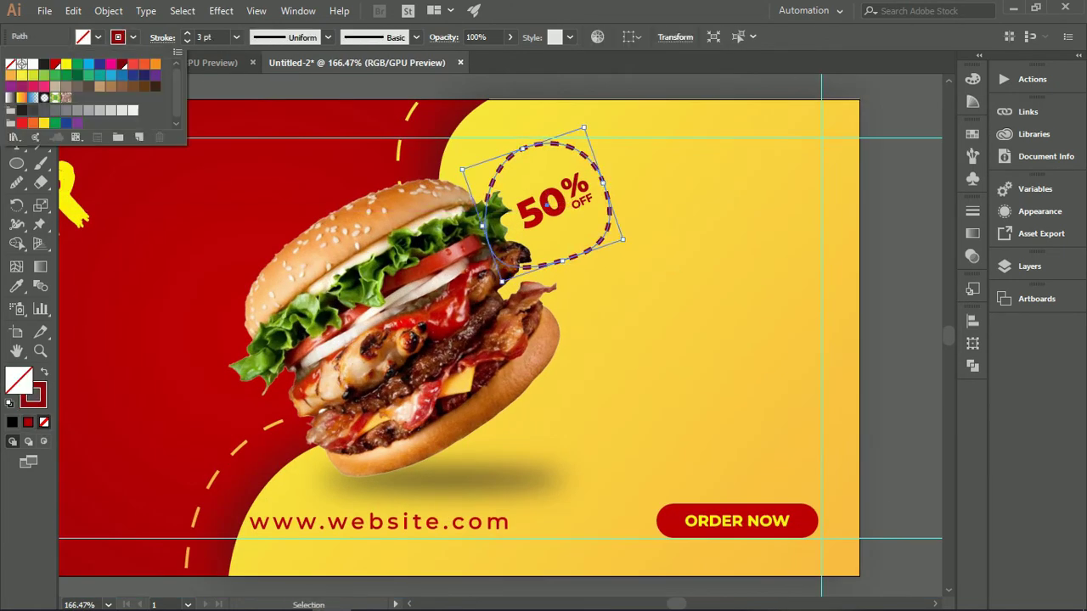
{"action": "left_click", "coordinate": [713, 234]}
{"action": "left_click", "coordinate": [610, 218]}
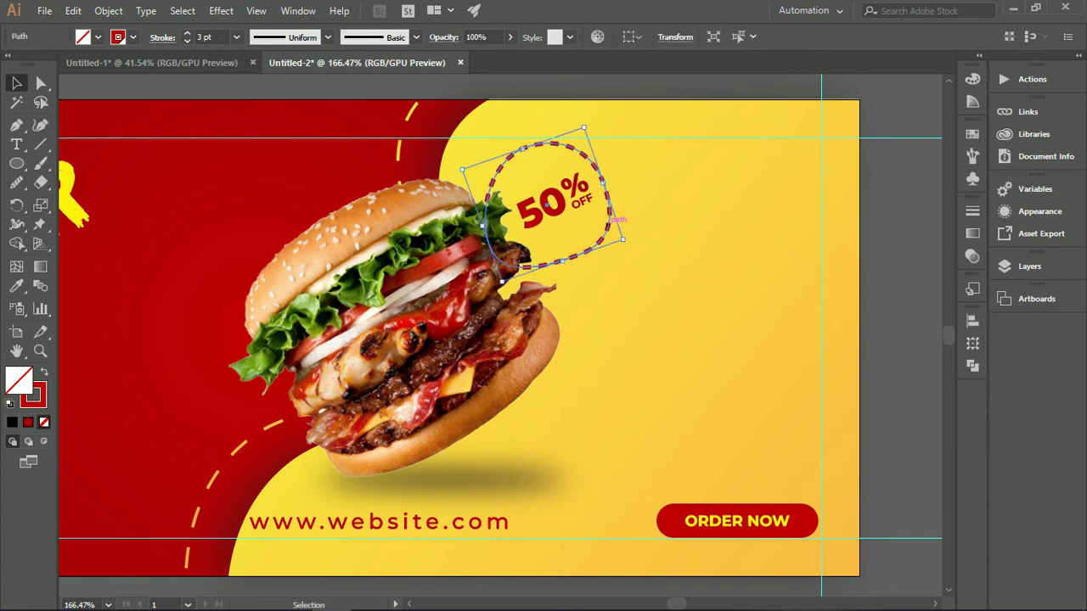
Shorten the dashes of the badge's outline, trying 2 pt and then 3 pt
{"action": "left_click", "coordinate": [162, 38]}
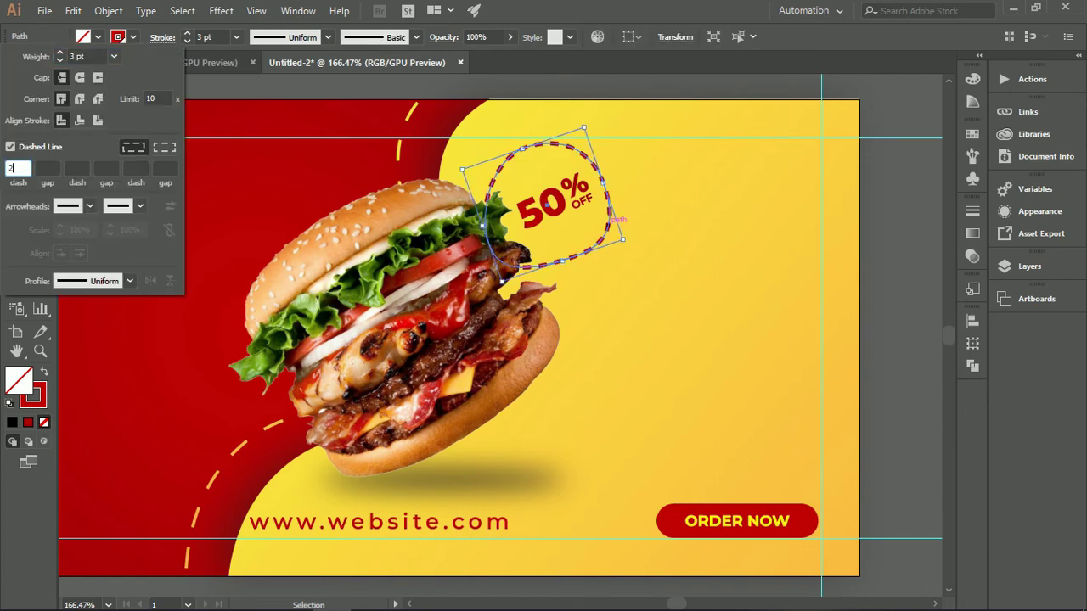
{"action": "type", "text": "2"}
{"action": "key", "text": "Return"}
{"action": "left_click", "coordinate": [163, 38]}
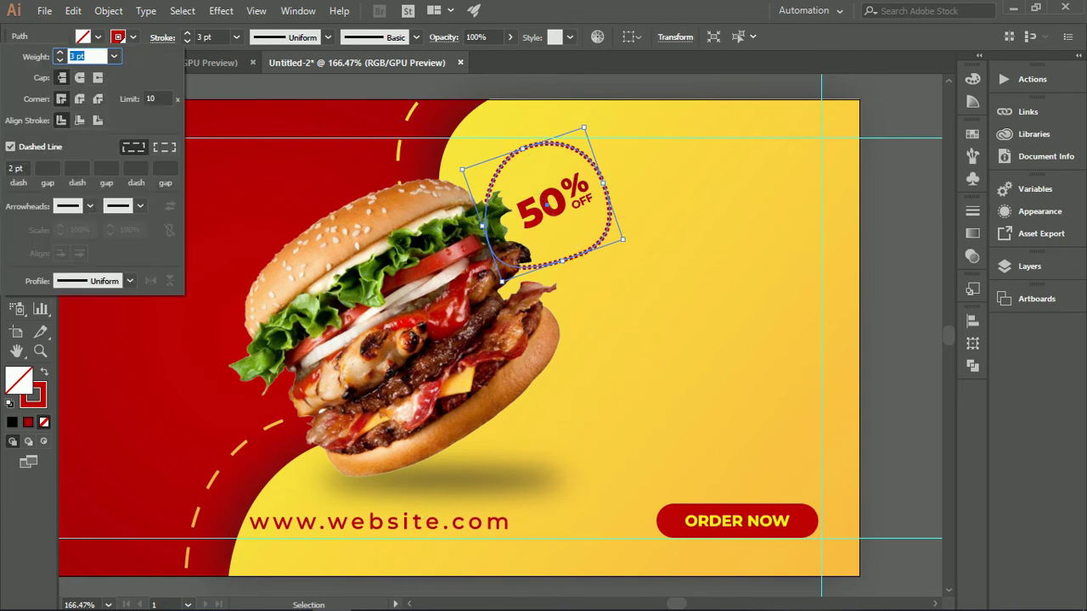
{"action": "type", "text": "3"}
{"action": "key", "text": "Return"}
{"action": "left_click", "coordinate": [162, 37]}
{"action": "key", "text": "Return"}
{"action": "left_click", "coordinate": [866, 278]}
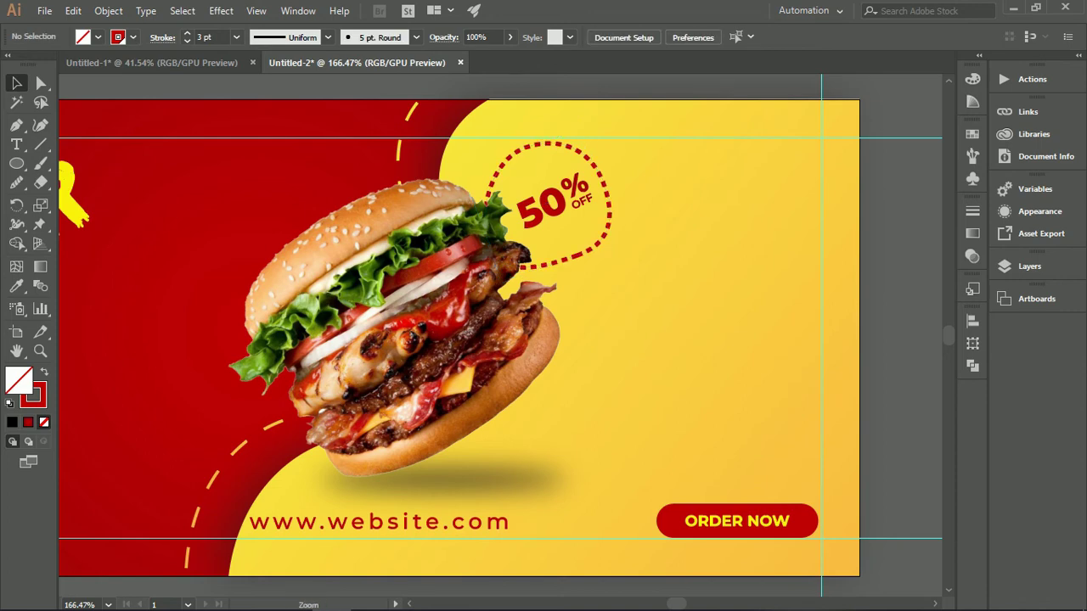
Draw a red-filled hexagon without a stroke on the empty canvas beside the banner and rotate it to point upward
{"action": "mouse_move", "coordinate": [866, 278]}
{"action": "left_mouse_down"}
{"action": "mouse_move", "coordinate": [716, 285]}
{"action": "mouse_move", "coordinate": [635, 261]}
{"action": "mouse_move", "coordinate": [593, 305]}
{"action": "mouse_move", "coordinate": [557, 283]}
{"action": "left_mouse_up"}
{"action": "left_click_drag", "start_coordinate": [700, 244], "coordinate": [457, 210]}
{"action": "left_click_drag", "start_coordinate": [16, 163], "coordinate": [85, 219]}
{"action": "left_click_drag", "start_coordinate": [553, 279], "coordinate": [588, 280]}
{"action": "scroll", "coordinate": [538, 298], "scroll_direction": "up", "scroll_amount": 2}
{"action": "key", "text": "shift+x"}
{"action": "key", "text": "v"}
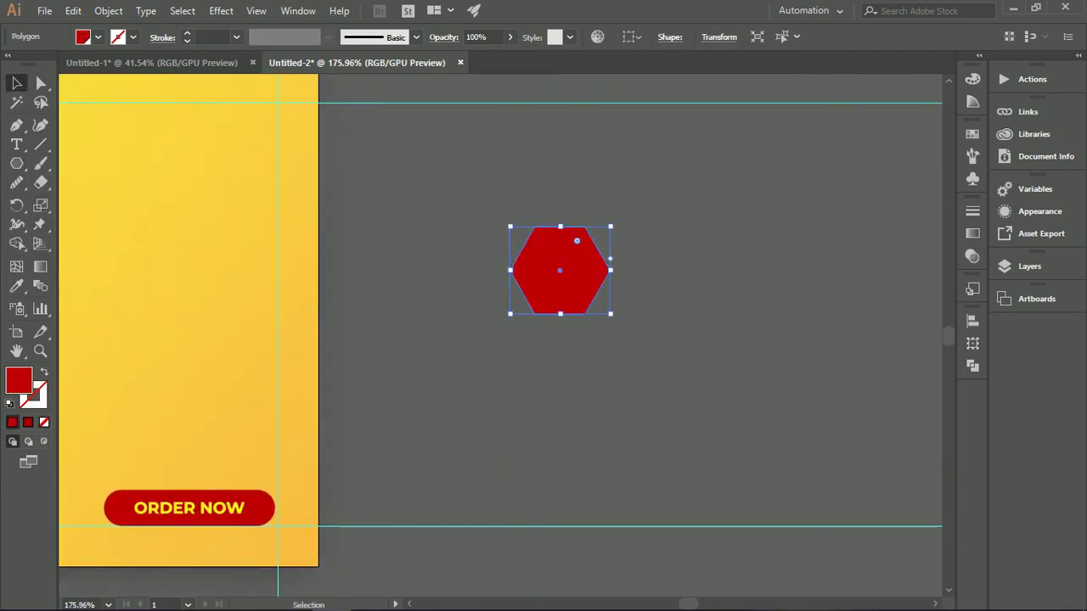
{"action": "scroll", "coordinate": [566, 263], "scroll_direction": "up", "scroll_amount": 2}
{"action": "left_click_drag", "start_coordinate": [635, 203], "coordinate": [664, 381]}
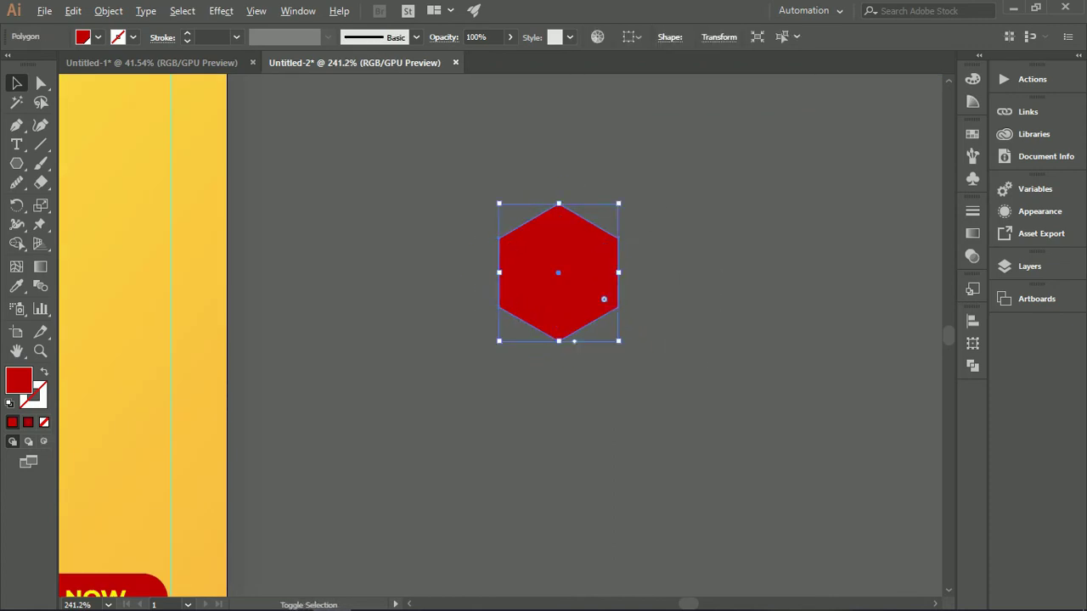
Cut a smaller centred hexagon out of the red one with Shape Builder and scale the resulting ring down
{"action": "left_click_drag", "start_coordinate": [618, 203], "coordinate": [610, 231]}
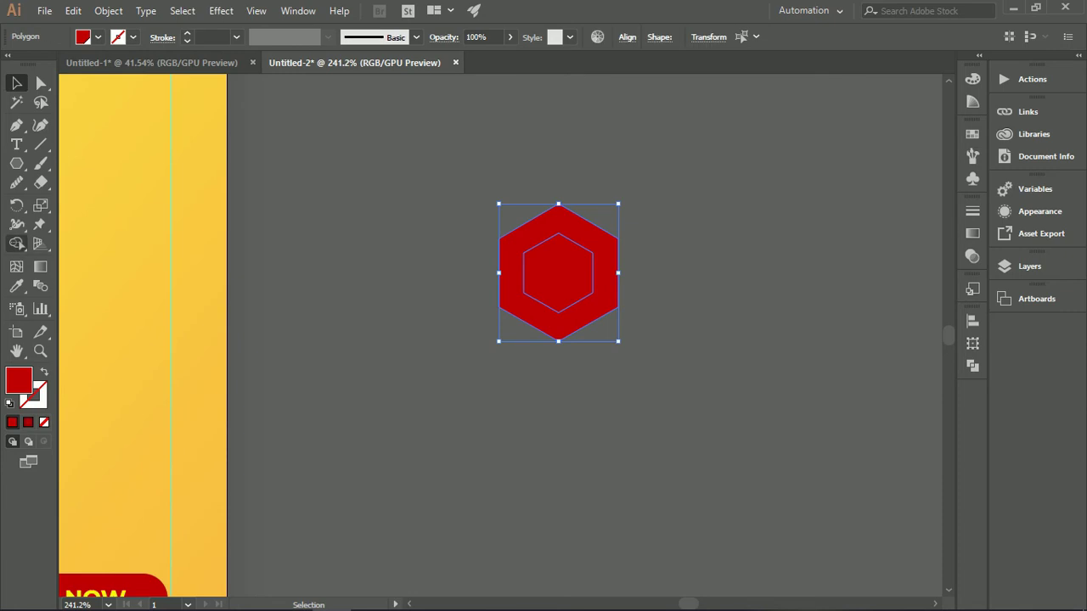
{"action": "key", "text": "shift+m"}
{"action": "left_click", "coordinate": [559, 273], "text": "alt"}
{"action": "key", "text": "v"}
{"action": "left_click", "coordinate": [689, 266]}
{"action": "left_click_drag", "start_coordinate": [688, 267], "coordinate": [546, 300]}
{"action": "scroll", "coordinate": [530, 298], "scroll_direction": "up", "scroll_amount": 3}
{"action": "left_click", "coordinate": [540, 293]}
{"action": "left_click_drag", "start_coordinate": [635, 223], "coordinate": [627, 249]}
{"action": "left_click", "coordinate": [682, 301]}
Add the text LOGO beside the hexagon ring
{"action": "scroll", "coordinate": [682, 300], "scroll_direction": "down", "scroll_amount": 4}
{"action": "left_click_drag", "start_coordinate": [682, 300], "coordinate": [553, 309]}
{"action": "left_click", "coordinate": [17, 144]}
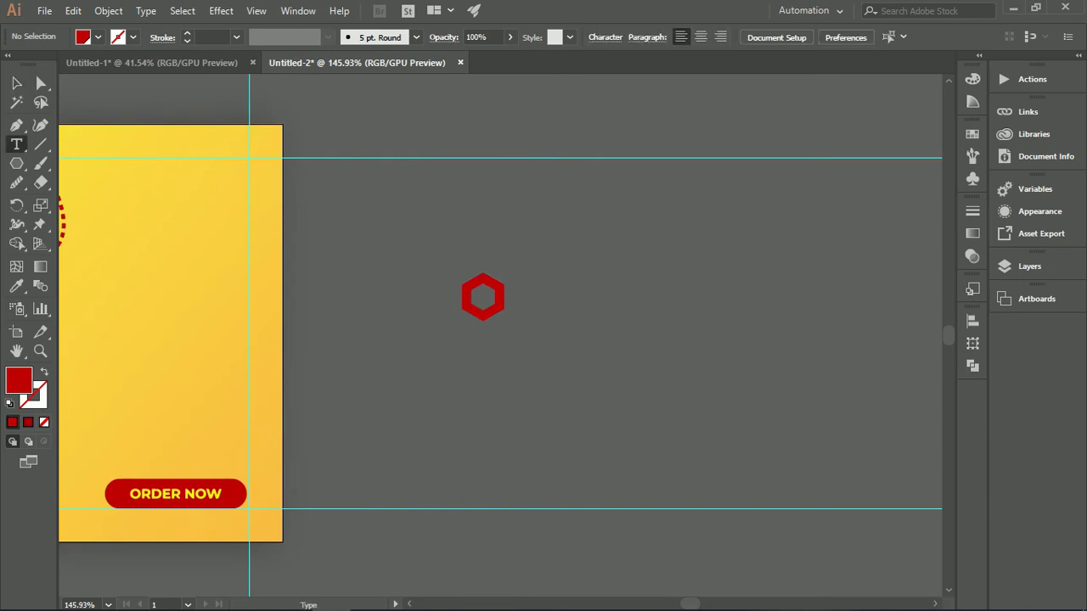
{"action": "left_click", "coordinate": [533, 304]}
{"action": "type", "text": "GO"}
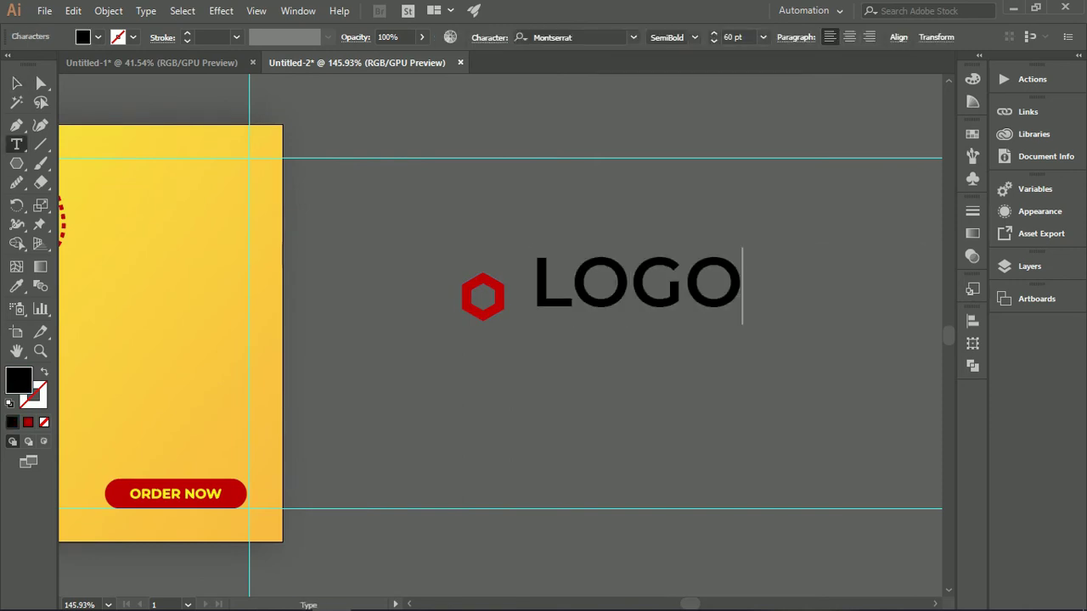
{"action": "key", "text": "Escape"}
Set the LOGO text to Montserrat ExtraBold, move it closer to the hexagon, and convert it to outlines
{"action": "left_click", "coordinate": [695, 37]}
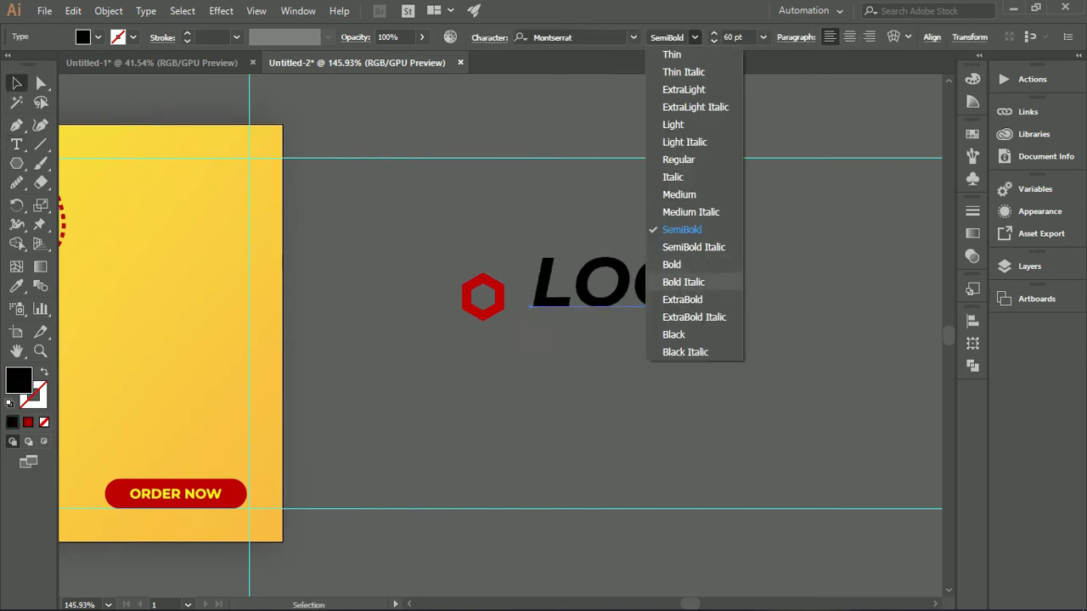
{"action": "left_click", "coordinate": [680, 298]}
{"action": "left_click_drag", "start_coordinate": [683, 292], "coordinate": [673, 302]}
{"action": "right_click", "coordinate": [673, 303]}
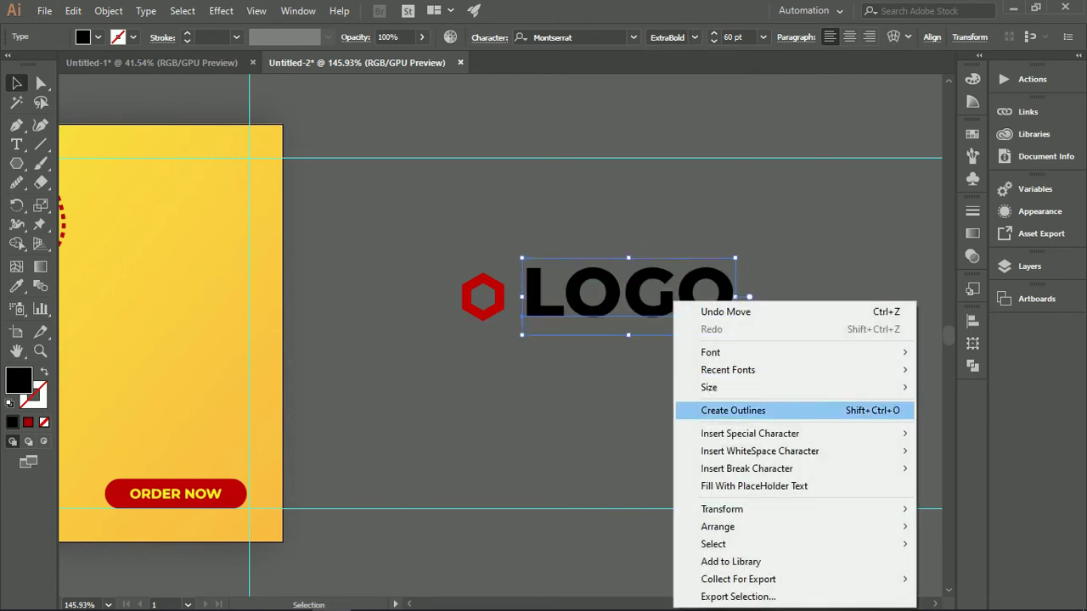
{"action": "left_click", "coordinate": [733, 411]}
{"action": "left_click", "coordinate": [561, 357]}
Scale the LOGO lettering to slightly less than the hexagon's height and align both side by side on their vertical centres
{"action": "scroll", "coordinate": [551, 331], "scroll_direction": "up", "scroll_amount": 2}
{"action": "left_click_drag", "start_coordinate": [473, 279], "coordinate": [507, 235]}
{"action": "left_click", "coordinate": [503, 228]}
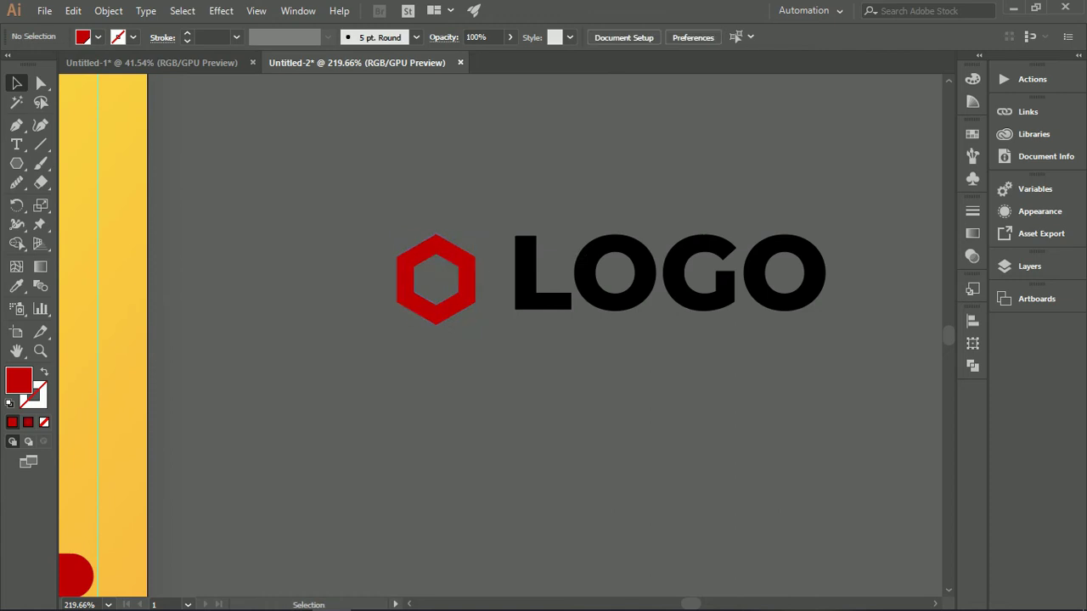
{"action": "left_click_drag", "start_coordinate": [460, 282], "coordinate": [469, 275]}
{"action": "left_click", "coordinate": [632, 288]}
{"action": "left_click_drag", "start_coordinate": [670, 312], "coordinate": [671, 304]}
{"action": "left_click", "coordinate": [624, 341]}
{"action": "left_click_drag", "start_coordinate": [473, 282], "coordinate": [495, 281]}
{"action": "left_click_drag", "start_coordinate": [485, 350], "coordinate": [600, 279]}
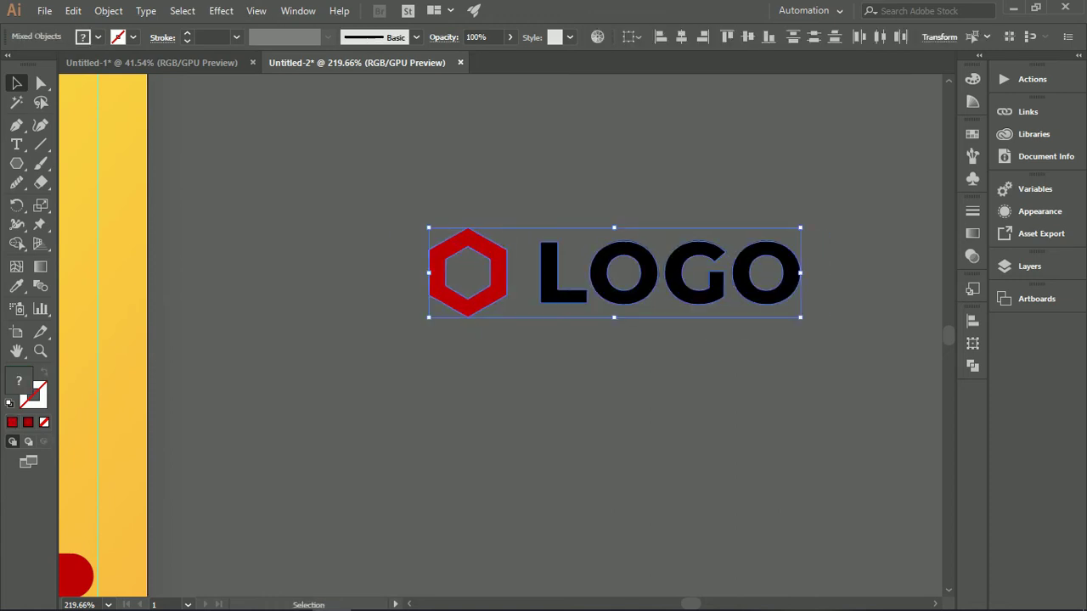
{"action": "left_click", "coordinate": [613, 343]}
{"action": "left_click", "coordinate": [625, 296]}
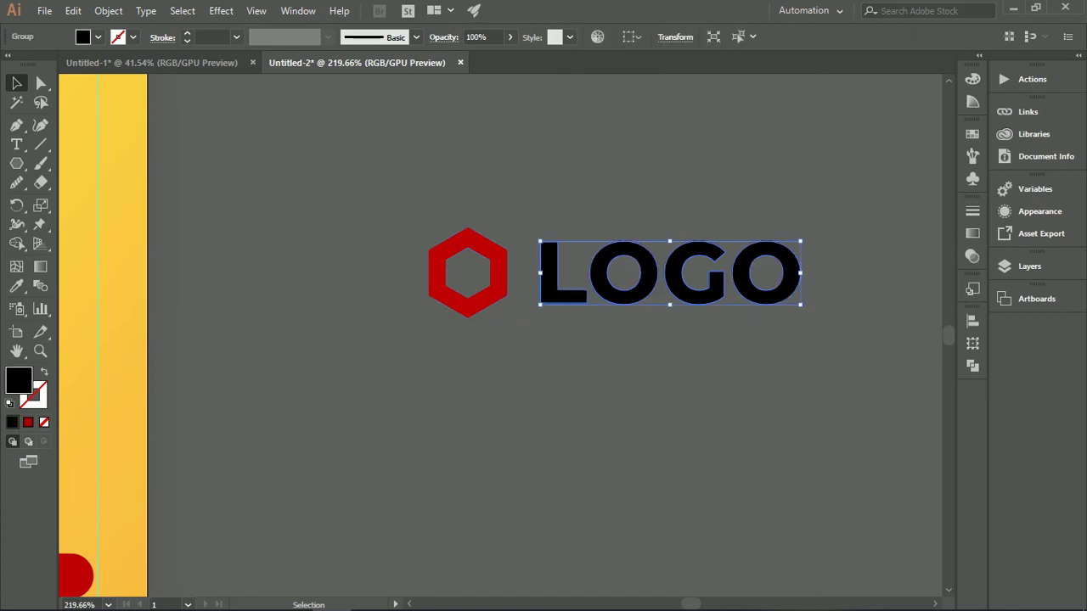
Move the logo to the corner of the banner's upper and right margin guides and shrink it to a small size
{"action": "left_click_drag", "start_coordinate": [491, 346], "coordinate": [208, 219]}
{"action": "scroll", "coordinate": [689, 325], "scroll_direction": "down", "scroll_amount": 2}
{"action": "left_click_drag", "start_coordinate": [209, 219], "coordinate": [468, 227]}
{"action": "scroll", "coordinate": [411, 232], "scroll_direction": "up", "scroll_amount": 3}
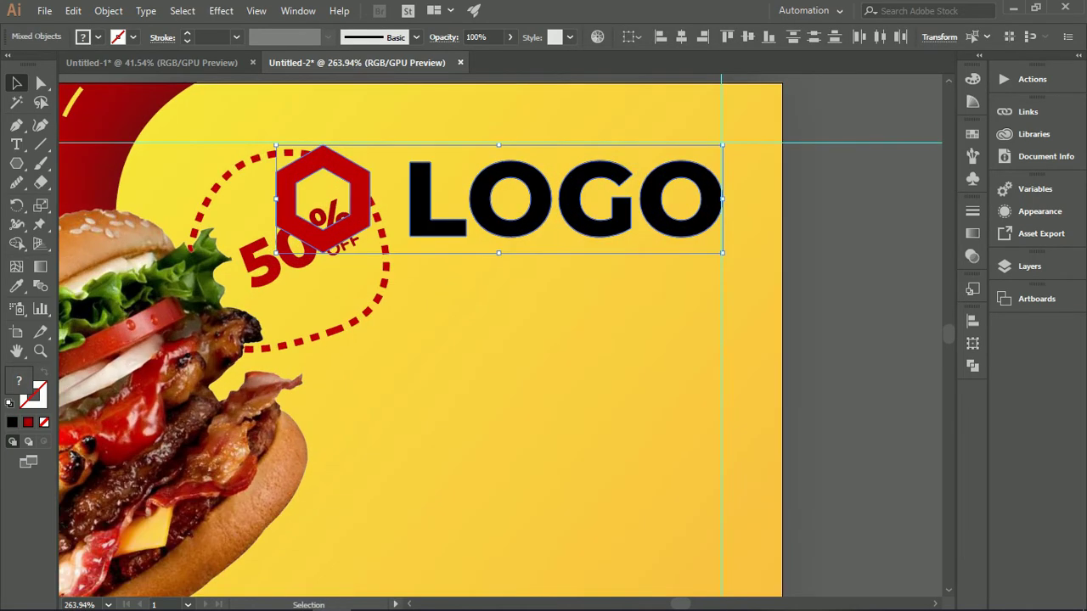
{"action": "key", "text": "Left"}
{"action": "key", "text": "Right"}
{"action": "key", "text": "Up"}
{"action": "left_click_drag", "start_coordinate": [276, 251], "coordinate": [627, 166]}
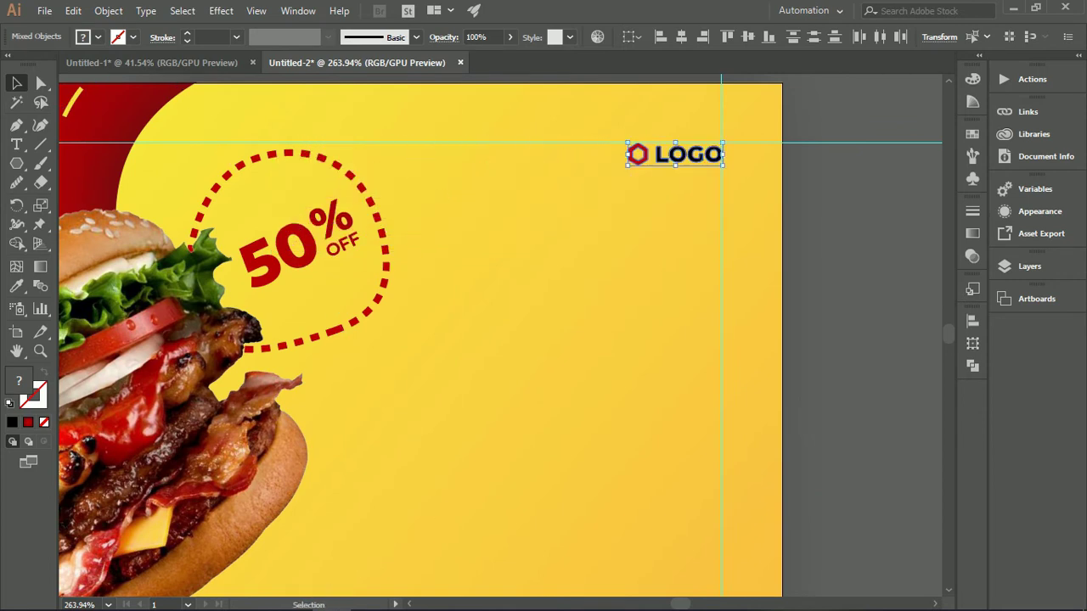
Recolour the LOGO lettering, trying white and settling on the same red as the hexagon
{"action": "left_click", "coordinate": [730, 164]}
{"action": "left_click", "coordinate": [720, 156]}
{"action": "left_click", "coordinate": [98, 37]}
{"action": "left_click", "coordinate": [33, 65]}
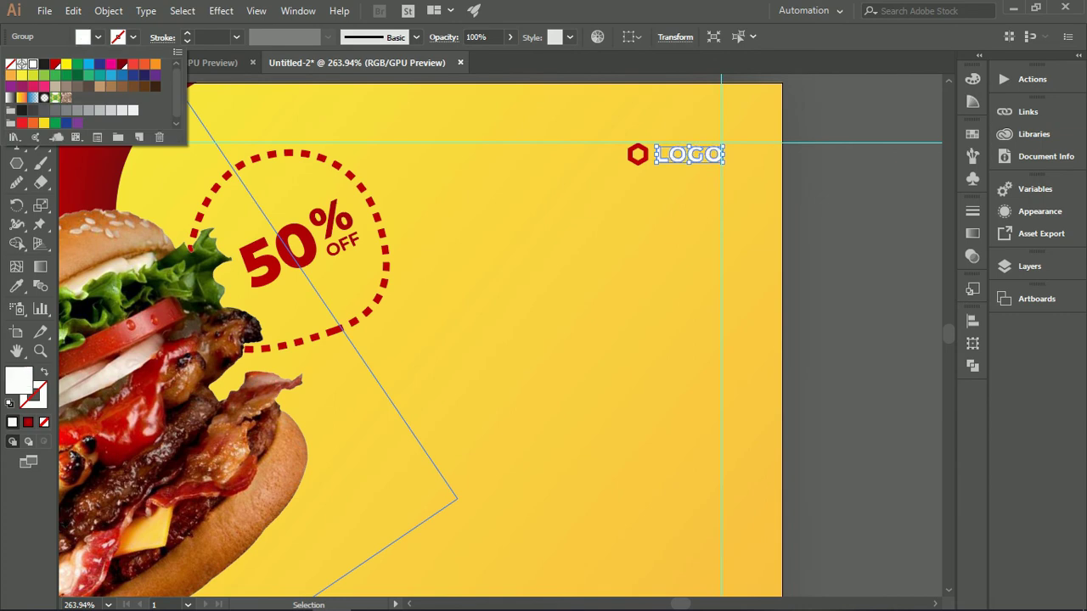
{"action": "left_click", "coordinate": [55, 64]}
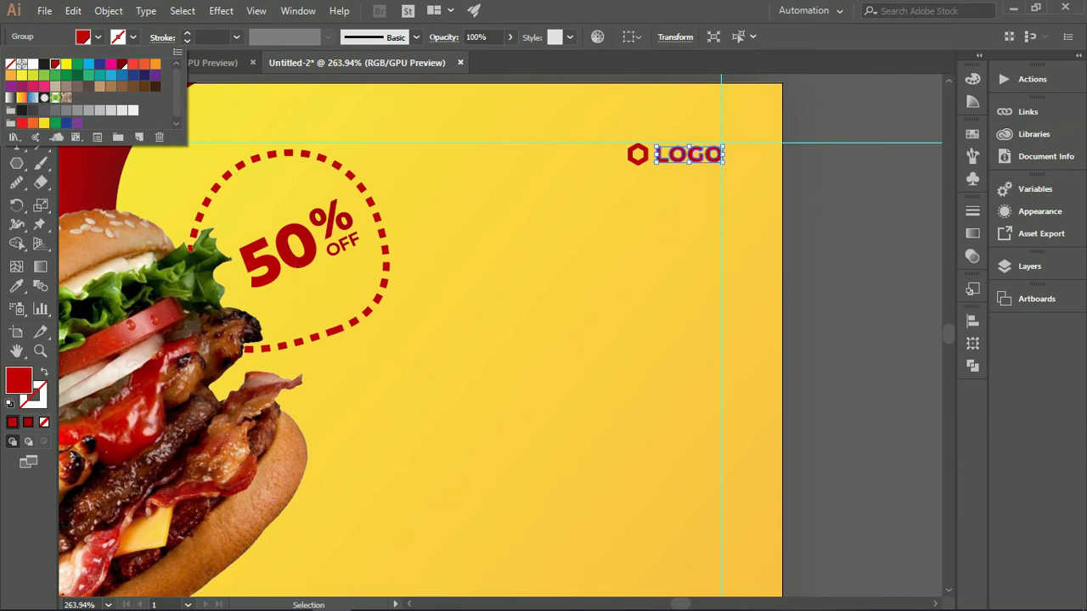
{"action": "left_click", "coordinate": [864, 250]}
Hide the guides to review the whole banner, and show them again
{"action": "scroll", "coordinate": [880, 255], "scroll_direction": "down", "scroll_amount": 5}
{"action": "left_click_drag", "start_coordinate": [901, 299], "coordinate": [847, 261]}
{"action": "right_click", "coordinate": [846, 261]}
{"action": "left_click", "coordinate": [899, 387]}
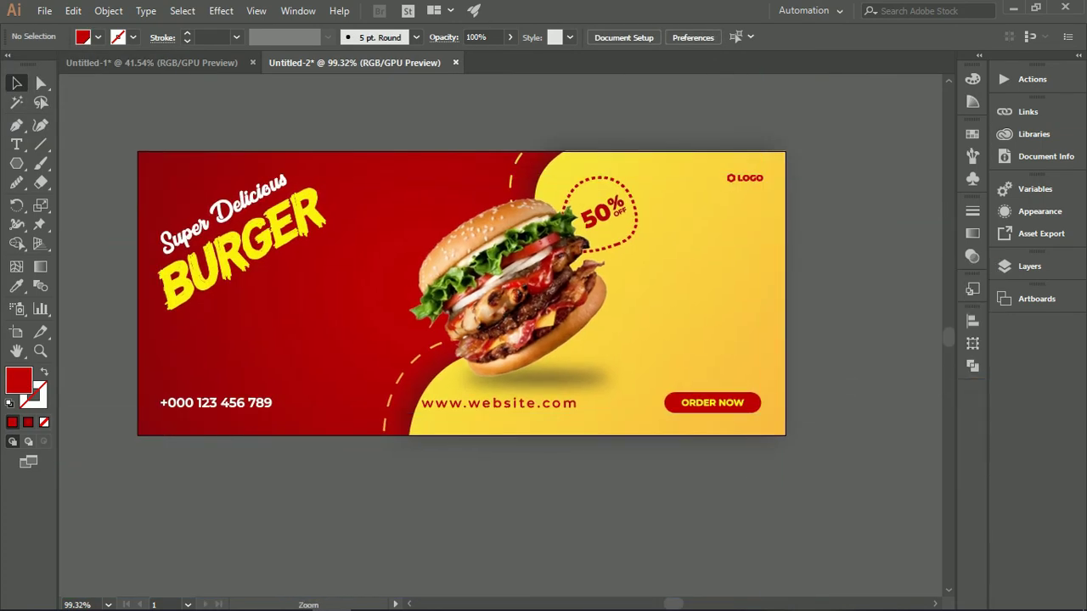
{"action": "scroll", "coordinate": [568, 291], "scroll_direction": "up", "scroll_amount": 1}
{"action": "right_click", "coordinate": [850, 185]}
{"action": "left_click", "coordinate": [905, 311]}
{"action": "scroll", "coordinate": [902, 311], "scroll_direction": "down", "scroll_amount": 1}
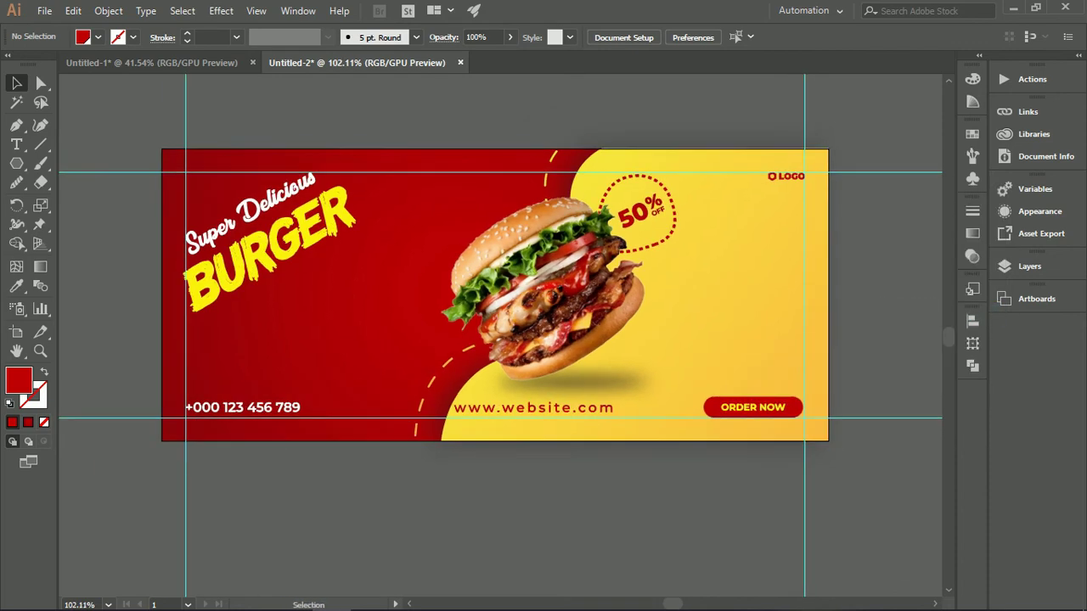
Draw a red circle about 27 pt wide beside the banner and repeat it into an evenly spaced row of four
{"action": "left_click_drag", "start_coordinate": [902, 310], "coordinate": [362, 336]}
{"action": "scroll", "coordinate": [549, 322], "scroll_direction": "up", "scroll_amount": 4}
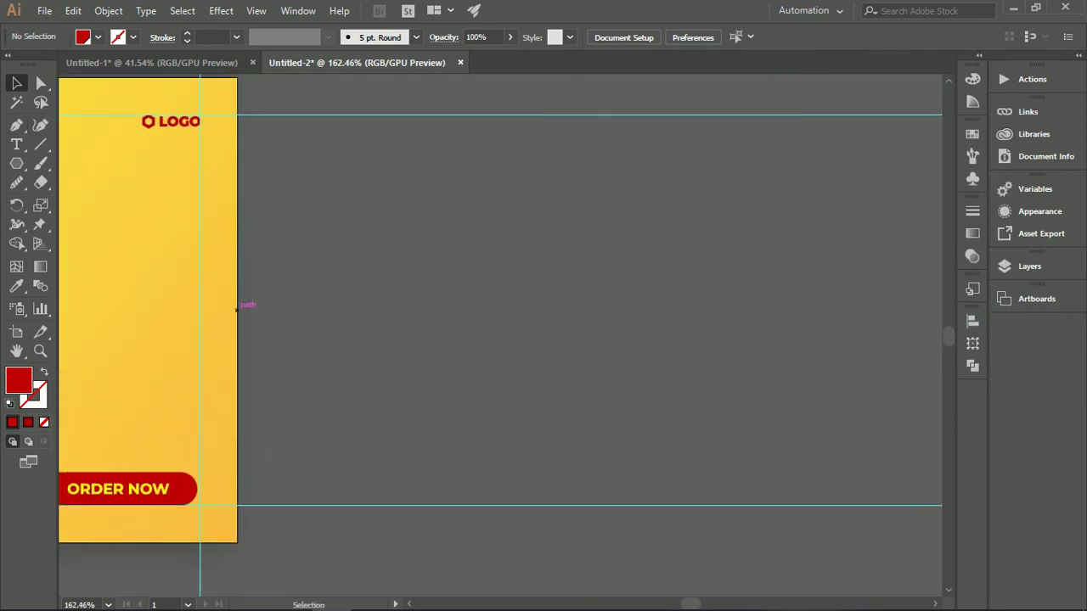
{"action": "left_click_drag", "start_coordinate": [402, 269], "coordinate": [350, 228]}
{"action": "key", "text": "v"}
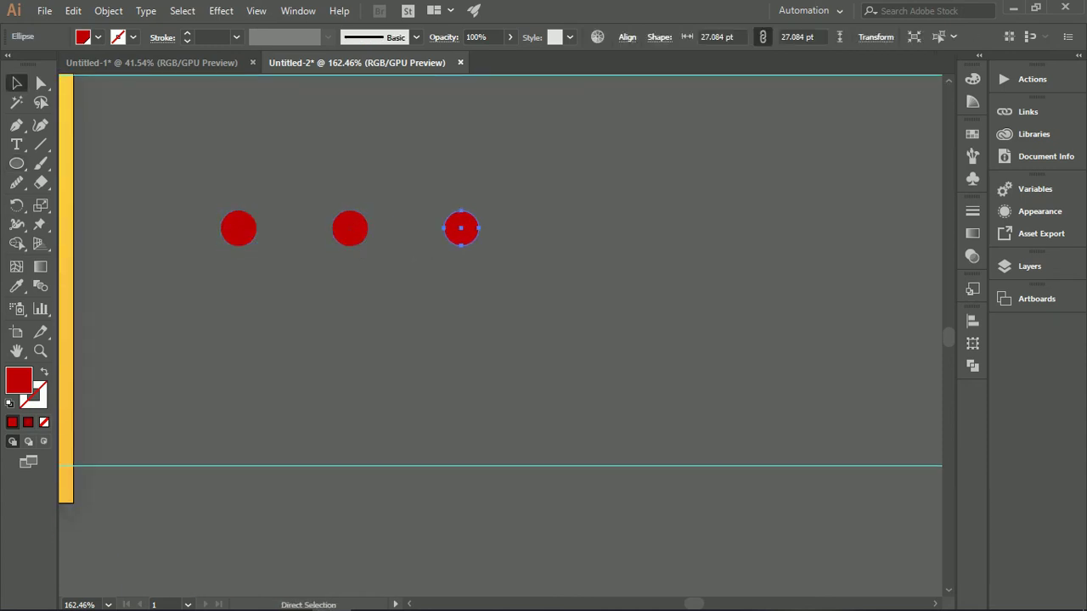
{"action": "left_click", "coordinate": [554, 332]}
{"action": "scroll", "coordinate": [553, 332], "scroll_direction": "down", "scroll_amount": 1}
Duplicate the row of four circles downward twice to form a grid of three rows
{"action": "left_click_drag", "start_coordinate": [554, 332], "coordinate": [533, 308]}
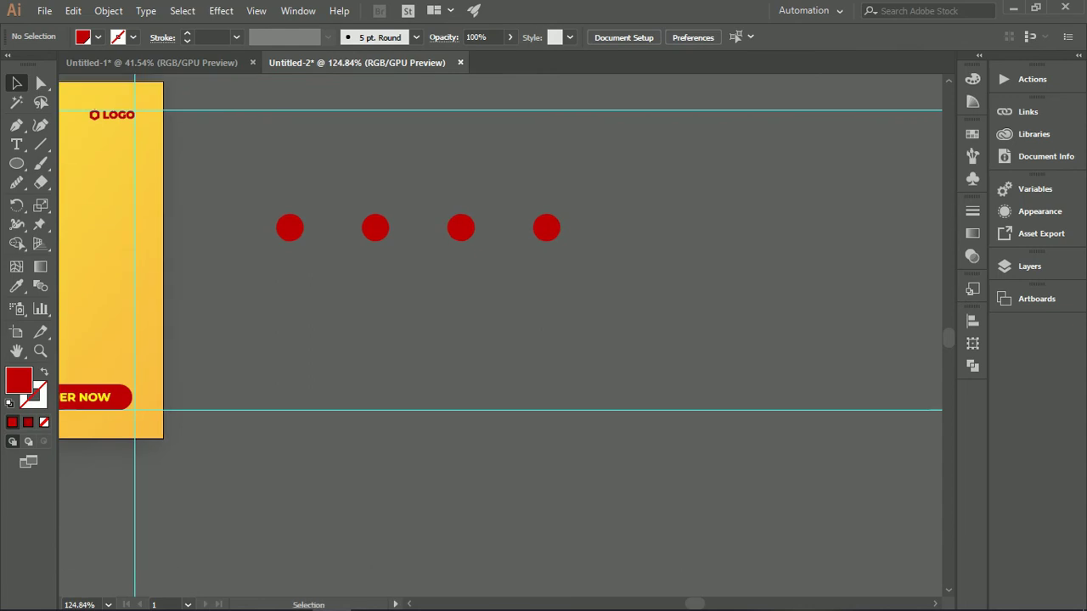
{"action": "left_click_drag", "start_coordinate": [253, 193], "coordinate": [579, 260]}
{"action": "left_click_drag", "start_coordinate": [550, 225], "coordinate": [551, 288]}
{"action": "key", "text": "ctrl+d"}
{"action": "key", "text": "ctrl+shift+a"}
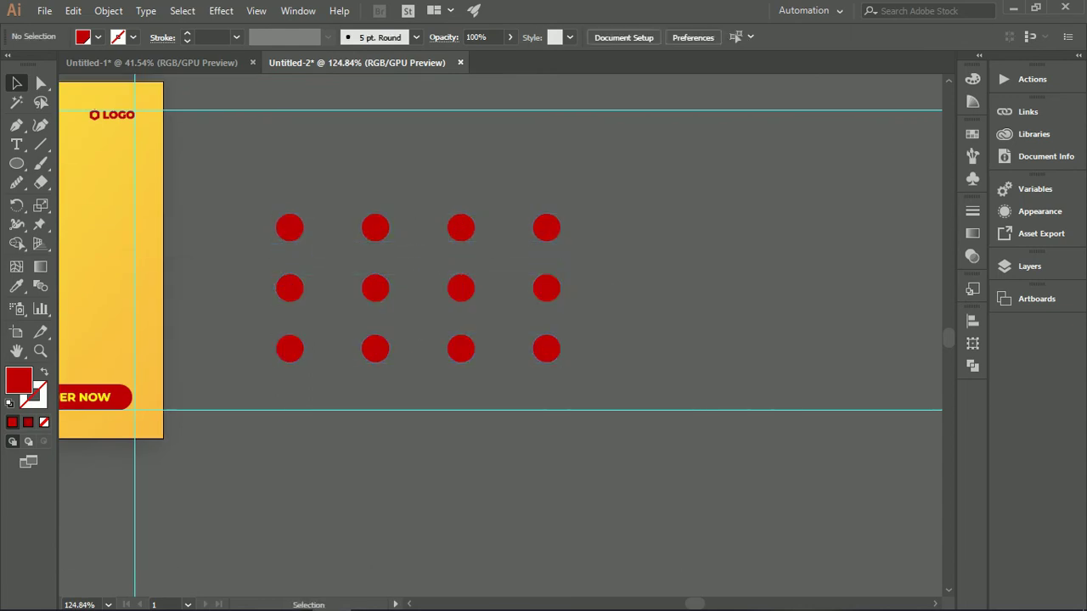
Shrink the circle grid into a small dot pattern and place it at the banner's right edge above the ORDER NOW button
{"action": "key", "text": "ctrl+a"}
{"action": "scroll", "coordinate": [640, 402], "scroll_direction": "down", "scroll_amount": 4}
{"action": "scroll", "coordinate": [537, 405], "scroll_direction": "up", "scroll_amount": 5}
{"action": "left_click_drag", "start_coordinate": [537, 405], "coordinate": [727, 390]}
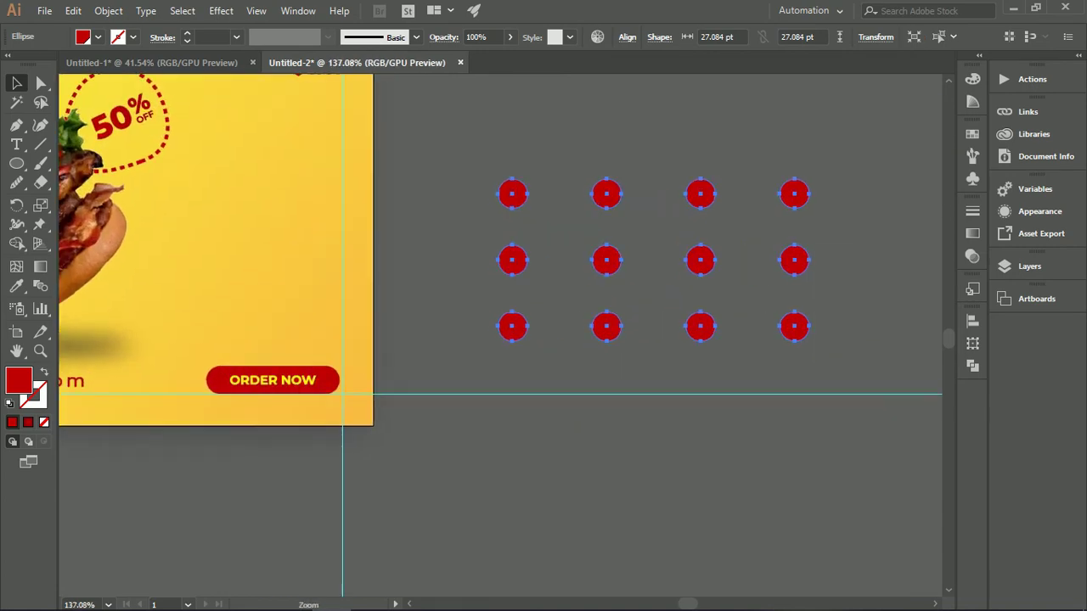
{"action": "left_click_drag", "start_coordinate": [810, 178], "coordinate": [750, 430]}
{"action": "left_click", "coordinate": [660, 353]}
Copy the small dot pattern to the banner's upper-left edge, near the Super Delicious headline
{"action": "scroll", "coordinate": [660, 353], "scroll_direction": "down", "scroll_amount": 1}
{"action": "left_click_drag", "start_coordinate": [619, 415], "coordinate": [498, 379]}
{"action": "scroll", "coordinate": [498, 379], "scroll_direction": "down", "scroll_amount": 2}
{"action": "left_click_drag", "start_coordinate": [759, 331], "coordinate": [174, 177]}
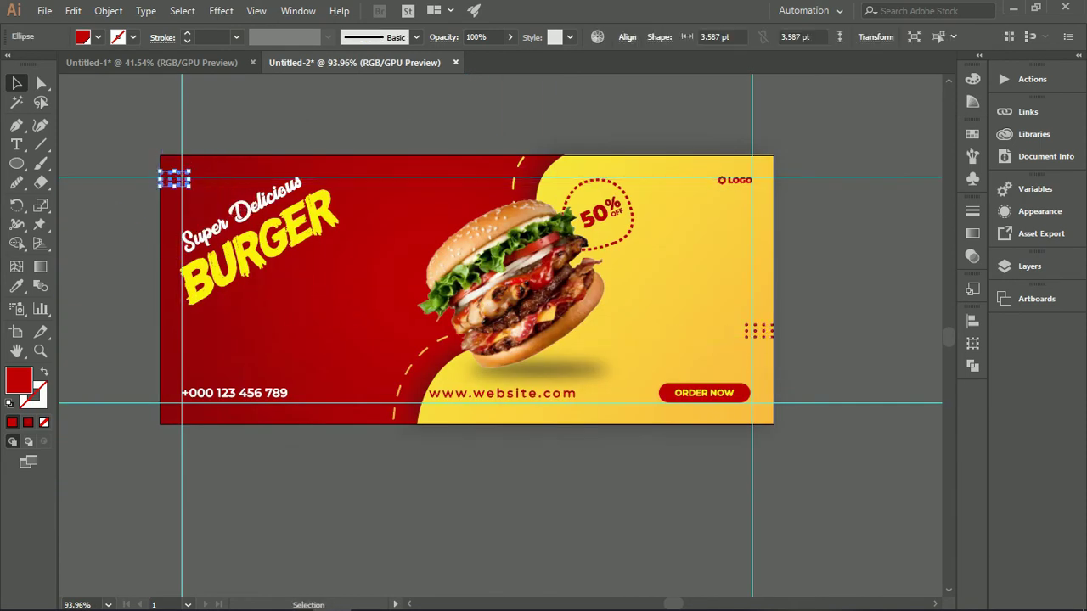
Fill the dot pattern at the banner's upper-left edge with white
{"action": "left_click", "coordinate": [98, 37]}
{"action": "left_click", "coordinate": [33, 64]}
{"action": "left_click", "coordinate": [108, 200]}
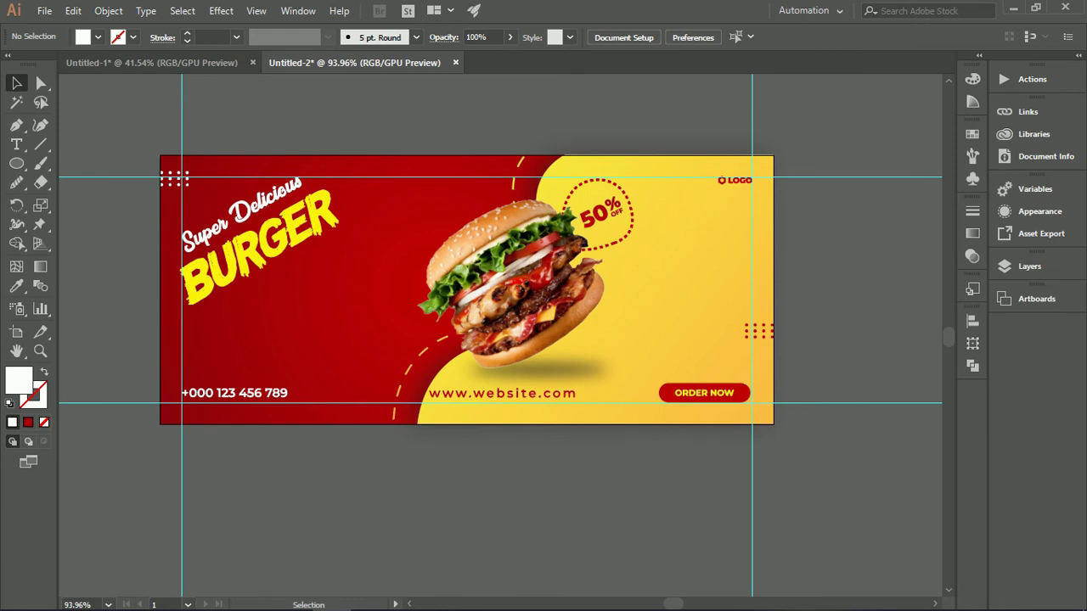
Draw an open wavy curve above the banner with the Pen tool, give it a white stroke and no fill, and smooth it
{"action": "scroll", "coordinate": [59, 178], "scroll_direction": "up", "scroll_amount": 5}
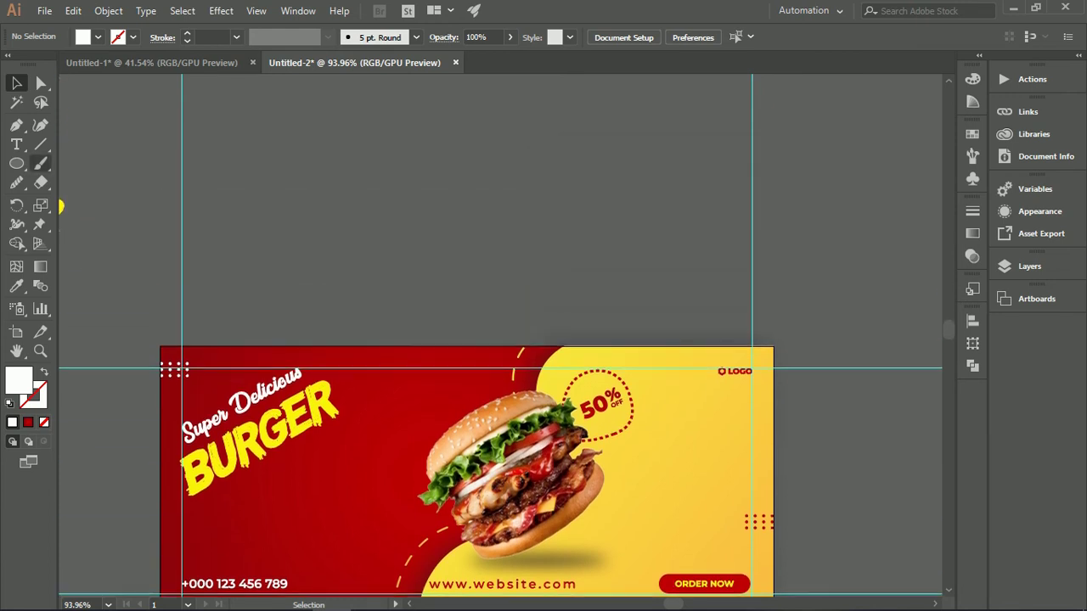
{"action": "key", "text": "p"}
{"action": "left_click", "coordinate": [264, 262]}
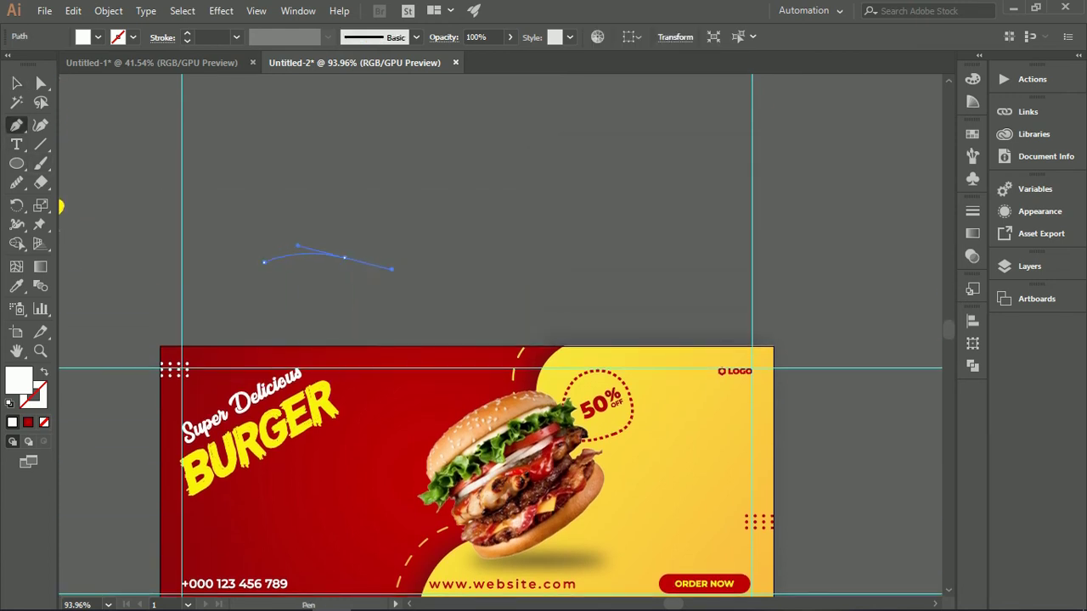
{"action": "left_click_drag", "start_coordinate": [400, 290], "coordinate": [403, 291]}
{"action": "left_click", "coordinate": [428, 245]}
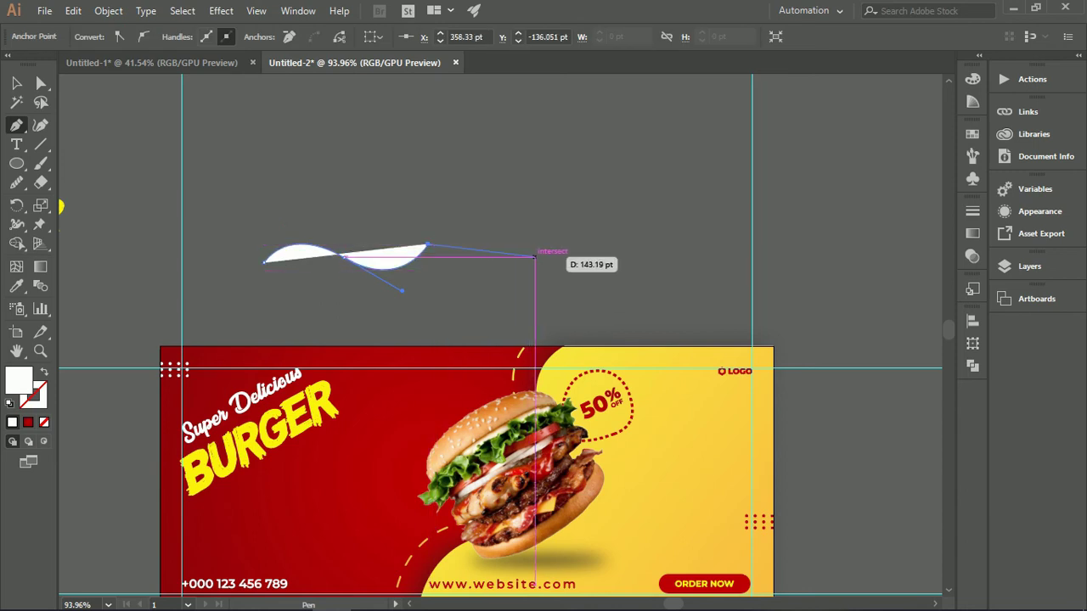
{"action": "left_click", "coordinate": [527, 256]}
{"action": "left_click_drag", "start_coordinate": [590, 319], "coordinate": [590, 319]}
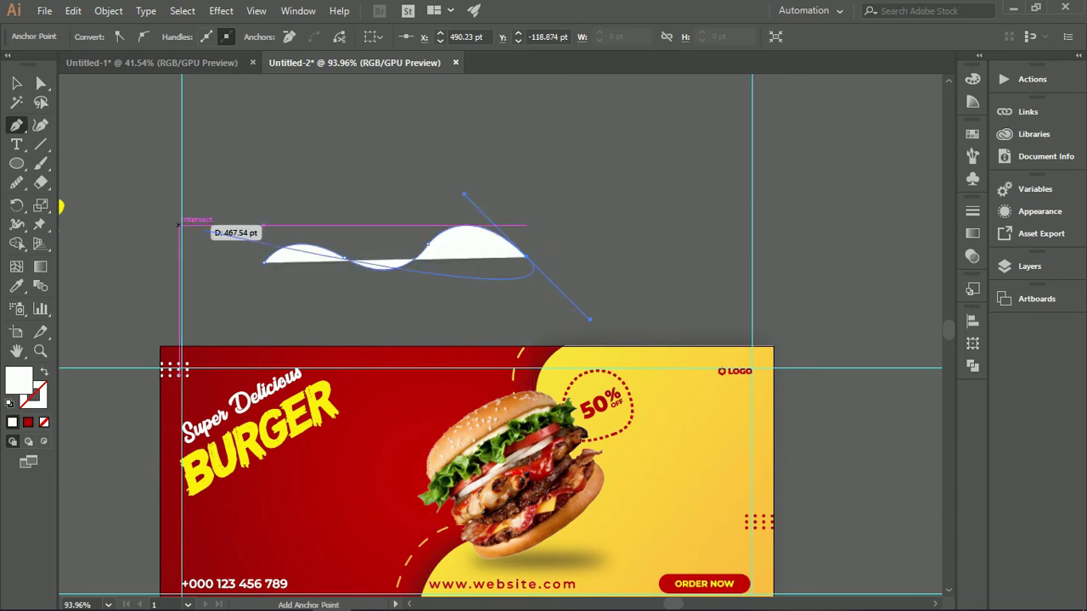
{"action": "key", "text": "shift+x"}
{"action": "key", "text": "v"}
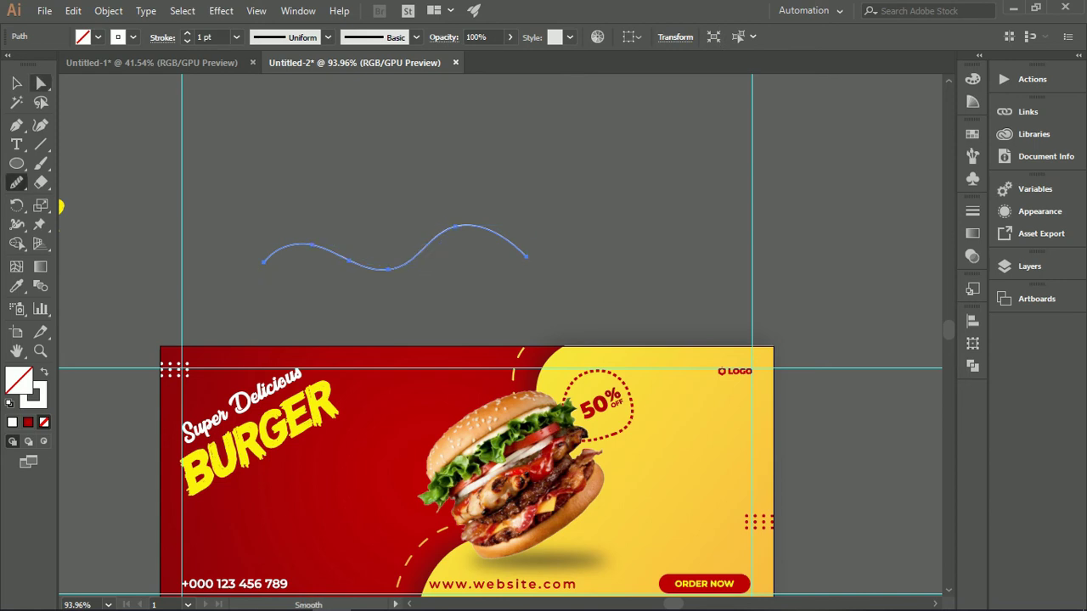
{"action": "left_click", "coordinate": [16, 83]}
{"action": "left_click", "coordinate": [247, 301]}
Duplicate the wavy line vertically to make a stack of three evenly spaced white waves
{"action": "scroll", "coordinate": [311, 381], "scroll_direction": "up", "scroll_amount": 2}
{"action": "left_click_drag", "start_coordinate": [459, 205], "coordinate": [543, 162]}
{"action": "left_click", "coordinate": [493, 302]}
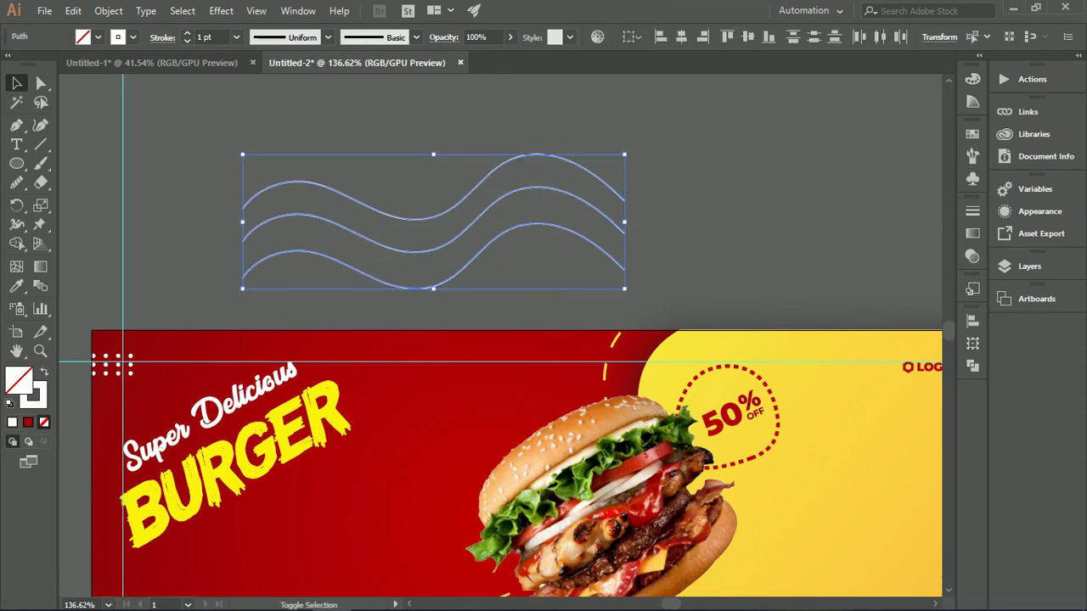
Shrink and group the three waves with a 0.75 pt stroke, placing one set below BURGER and a copy on the yellow area
{"action": "left_click_drag", "start_coordinate": [625, 153], "coordinate": [509, 269]}
{"action": "left_click", "coordinate": [442, 264]}
{"action": "left_click_drag", "start_coordinate": [441, 272], "coordinate": [508, 136]}
{"action": "left_click_drag", "start_coordinate": [291, 115], "coordinate": [873, 212]}
{"action": "key", "text": "ctrl+g"}
Give the copied wave group a red stroke and place it just below the 50% OFF badge
{"action": "left_click", "coordinate": [132, 36]}
{"action": "left_click", "coordinate": [56, 65]}
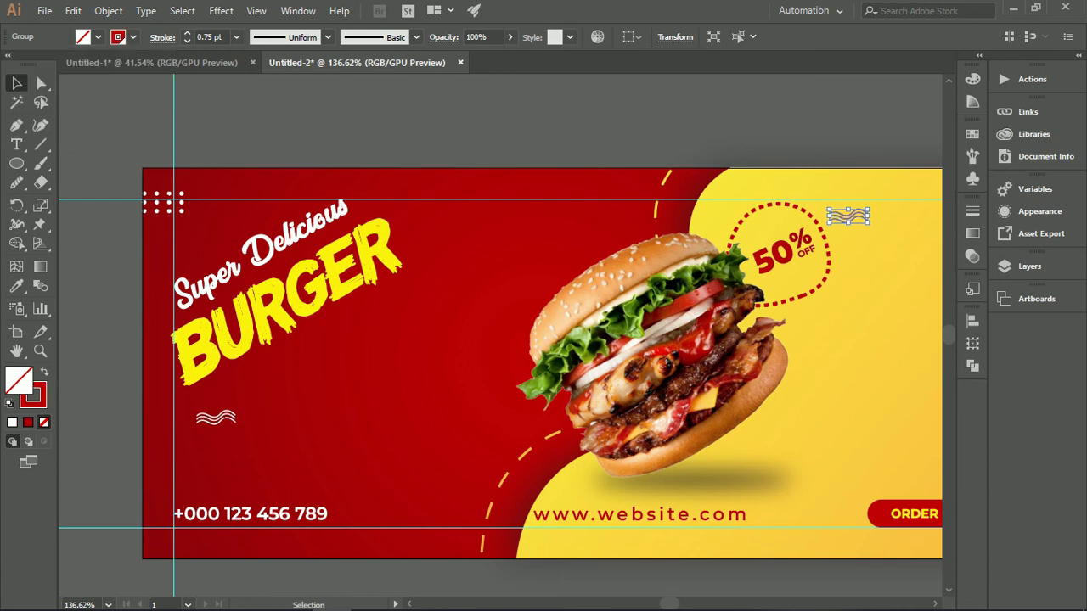
{"action": "left_click", "coordinate": [544, 128]}
{"action": "scroll", "coordinate": [594, 297], "scroll_direction": "down", "scroll_amount": 2}
{"action": "left_click_drag", "start_coordinate": [683, 220], "coordinate": [654, 269]}
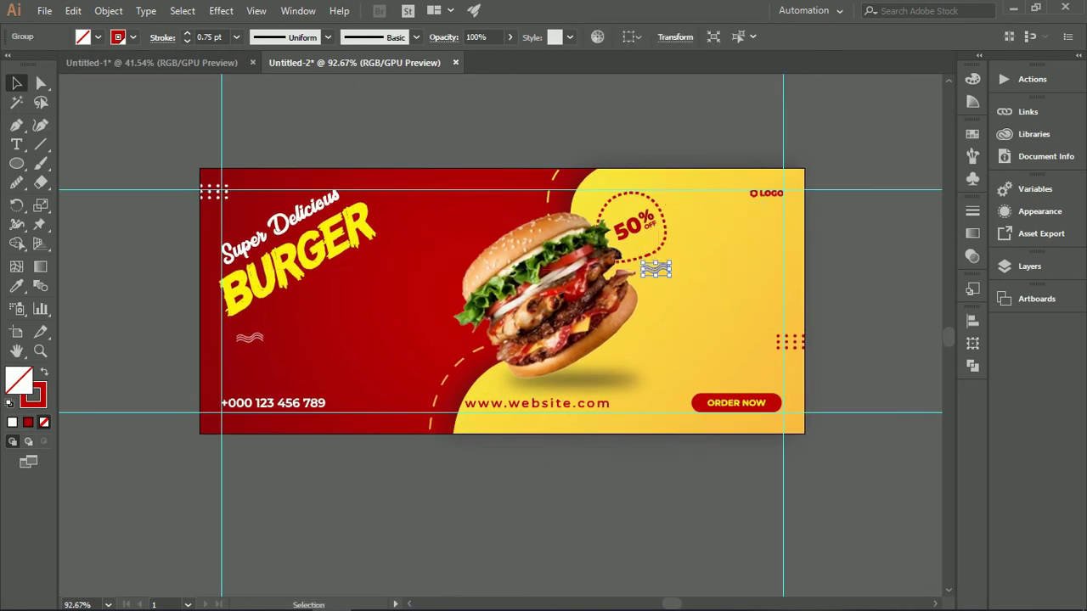
Draw an unfilled circle above the banner with a red 2 pt stroke
{"action": "key", "text": "ctrl+shift+a"}
{"action": "left_click_drag", "start_coordinate": [374, 169], "coordinate": [361, 170]}
{"action": "left_click_drag", "start_coordinate": [340, 136], "coordinate": [425, 240]}
{"action": "left_click_drag", "start_coordinate": [507, 220], "coordinate": [533, 246]}
{"action": "key", "text": "v"}
{"action": "key", "text": "ctrl+shift+a"}
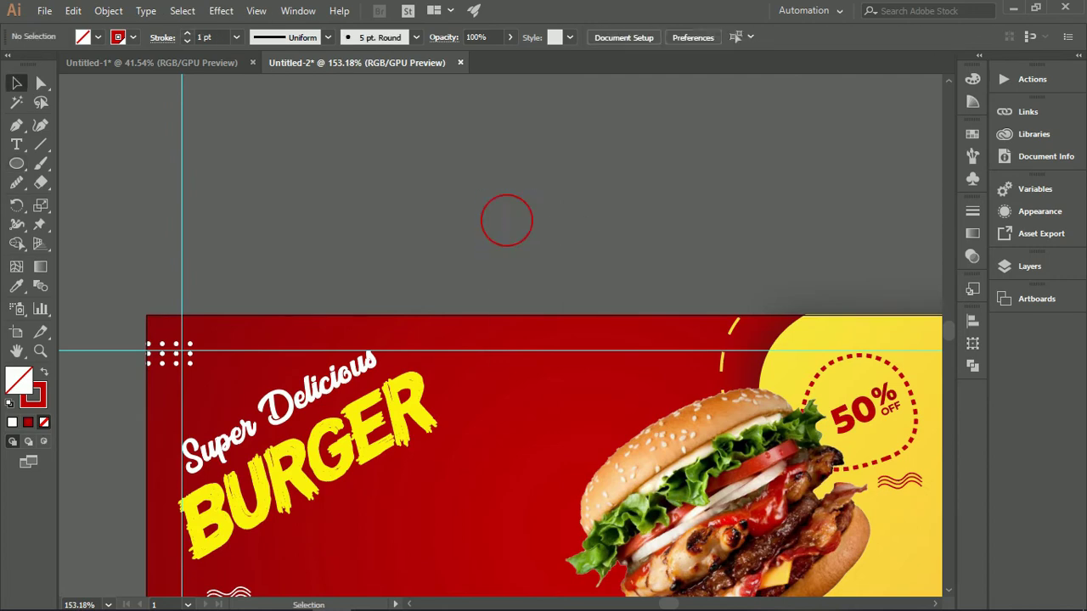
{"action": "left_click", "coordinate": [525, 239]}
{"action": "key", "text": "ctrl+shift+a"}
Place a copy of the red circle outline, shrunk to about 15 pt, above and left of the ORDER NOW button
{"action": "left_click_drag", "start_coordinate": [531, 224], "coordinate": [431, 157]}
{"action": "scroll", "coordinate": [552, 241], "scroll_direction": "down", "scroll_amount": 2}
{"action": "left_click_drag", "start_coordinate": [432, 158], "coordinate": [743, 478]}
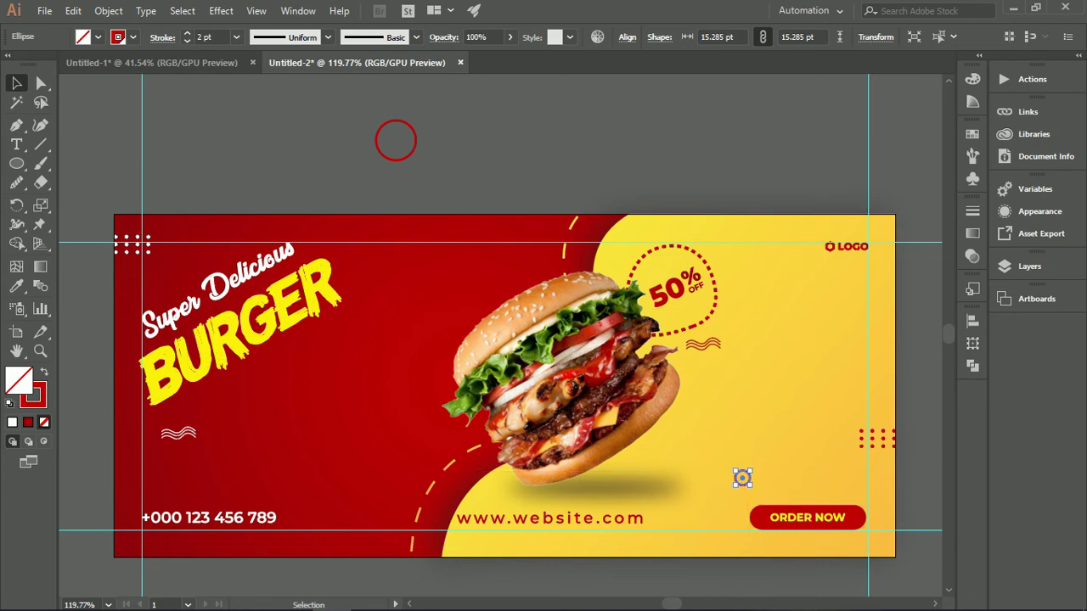
Place another copy of the circle outline, about 21 pt wide, on the red area beside BURGER and make its stroke white
{"action": "mouse_move", "coordinate": [396, 140]}
{"action": "left_mouse_down"}
{"action": "mouse_move", "coordinate": [330, 396]}
{"action": "mouse_move", "coordinate": [385, 345]}
{"action": "left_mouse_up"}
{"action": "left_click", "coordinate": [134, 37]}
{"action": "left_click", "coordinate": [32, 70]}
{"action": "left_click", "coordinate": [254, 149]}
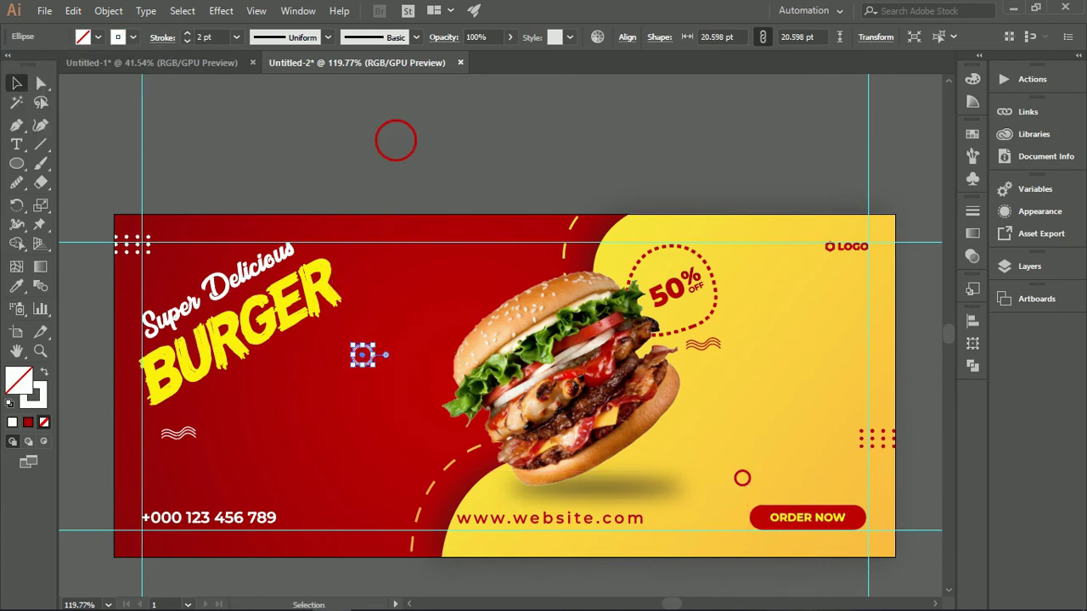
{"action": "left_click", "coordinate": [254, 148]}
Make an overlapping pair of circle outlines, stroke them white, and place them small between the phone number and the website address
{"action": "left_click_drag", "start_coordinate": [436, 242], "coordinate": [412, 242]}
{"action": "left_click_drag", "start_coordinate": [411, 183], "coordinate": [436, 237]}
{"action": "left_click", "coordinate": [134, 38]}
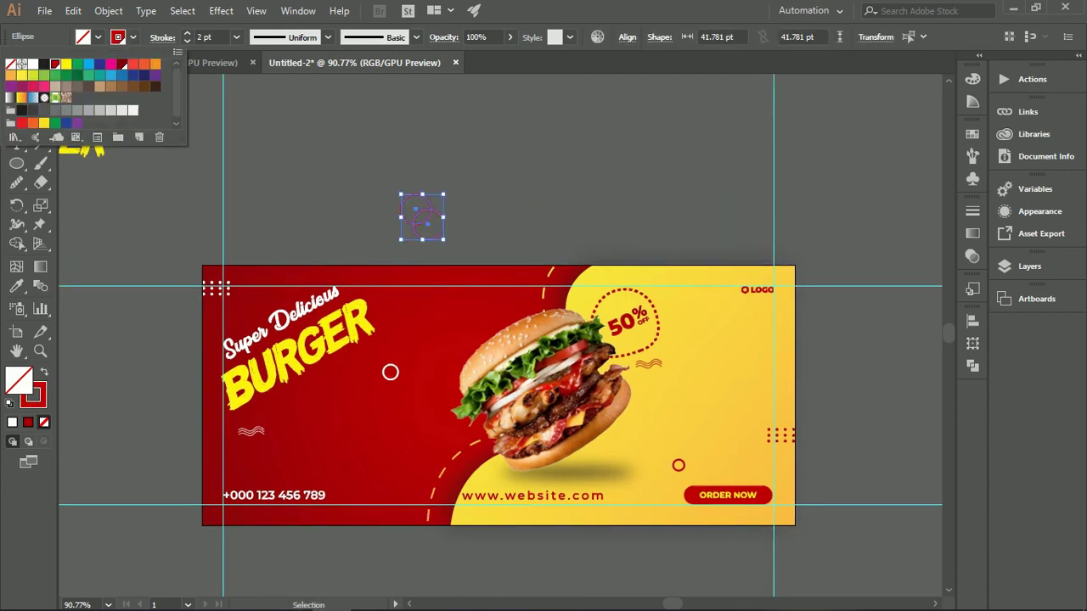
{"action": "left_click", "coordinate": [255, 149]}
{"action": "left_click_drag", "start_coordinate": [443, 194], "coordinate": [370, 429]}
{"action": "left_click", "coordinate": [408, 501]}
{"action": "left_click", "coordinate": [345, 422]}
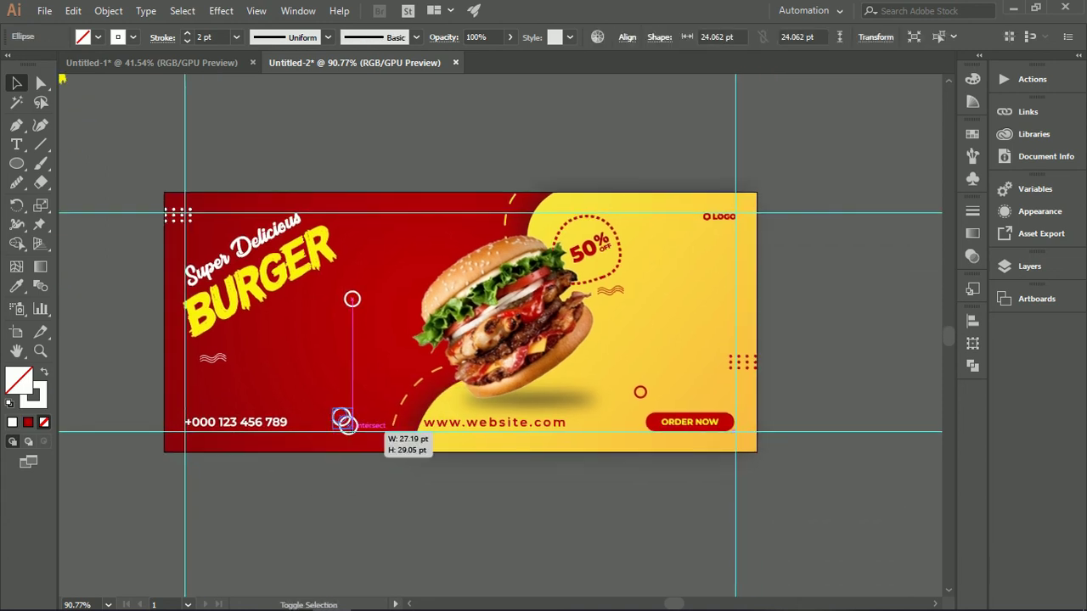
Hide the guides to review the banner without them and show them again
{"action": "left_click", "coordinate": [469, 270]}
{"action": "right_click", "coordinate": [469, 270]}
{"action": "left_click", "coordinate": [539, 396]}
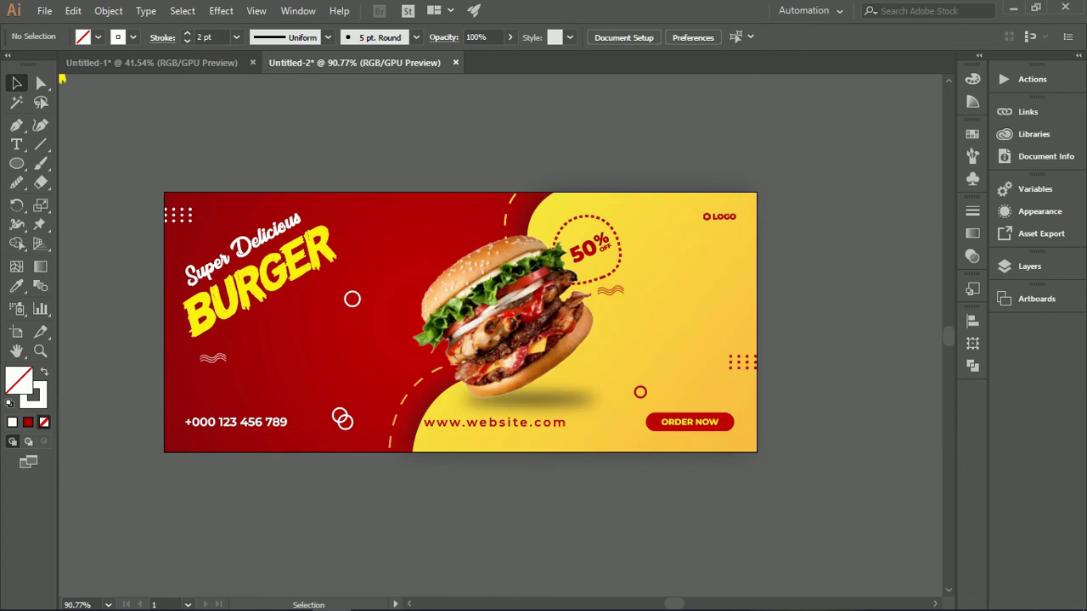
{"action": "right_click", "coordinate": [866, 206]}
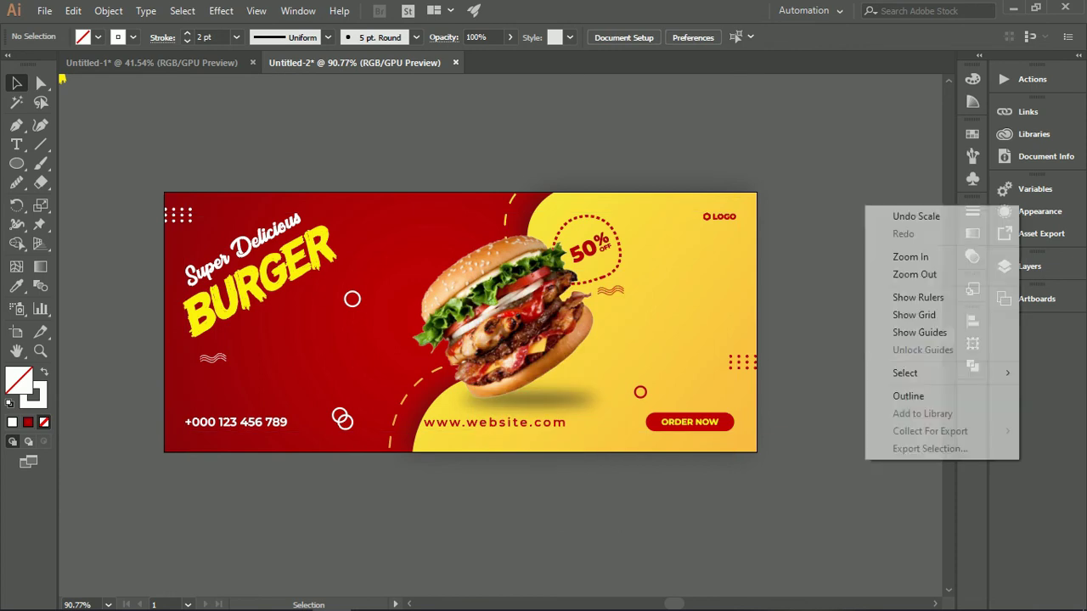
{"action": "left_click", "coordinate": [919, 332]}
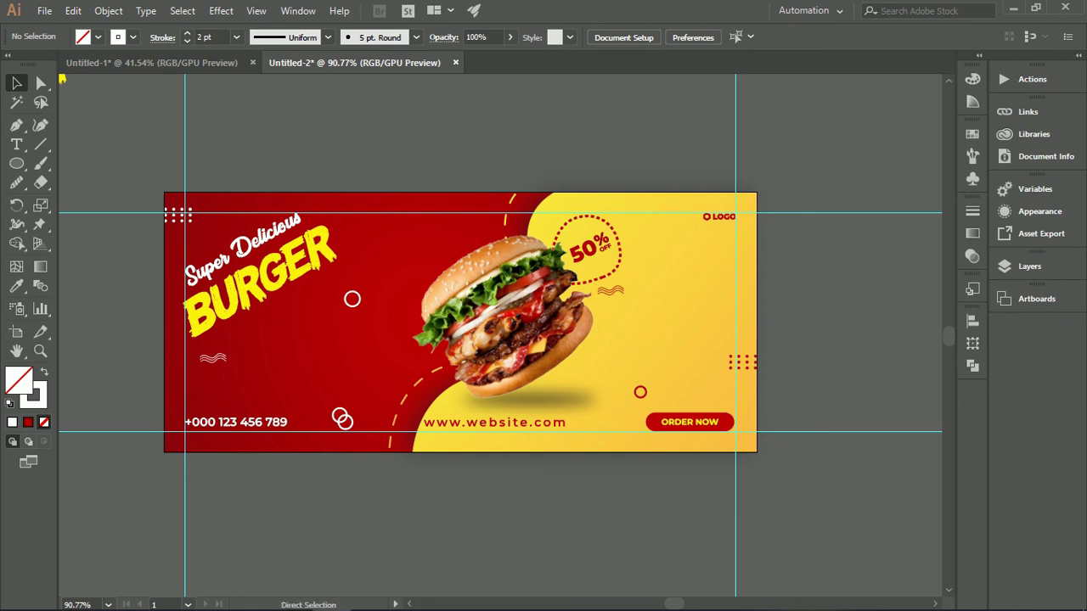
Redirect the yellow shape's gradient diagonally from the burger's top to beyond the banner's lower-right corner
{"action": "key", "text": "ctrl+a"}
{"action": "left_click", "coordinate": [807, 297]}
{"action": "left_click", "coordinate": [701, 314]}
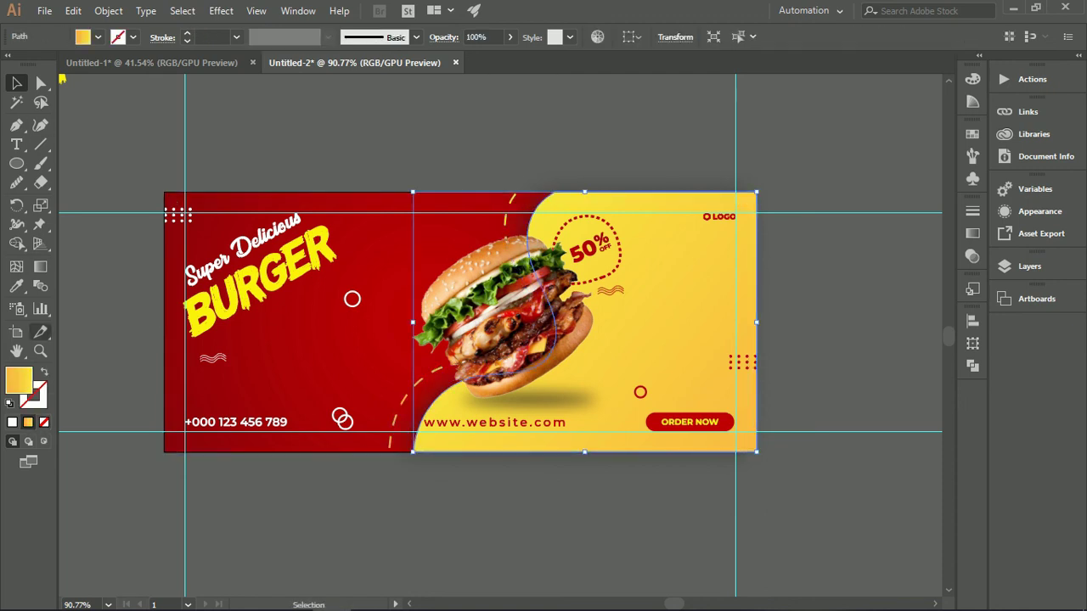
{"action": "left_click", "coordinate": [41, 268]}
{"action": "left_click_drag", "start_coordinate": [832, 524], "coordinate": [871, 555]}
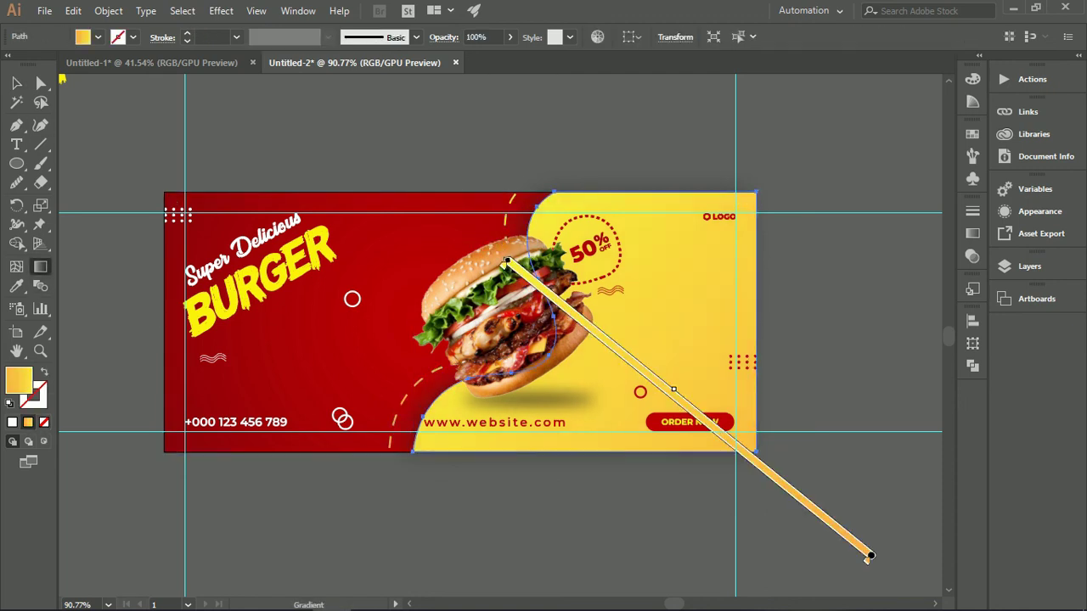
{"action": "key", "text": "v"}
{"action": "left_click", "coordinate": [832, 501]}
Delete the leftover artwork lying outside the banner's upper-left corner
{"action": "mouse_move", "coordinate": [562, 197]}
{"action": "left_mouse_down"}
{"action": "mouse_move", "coordinate": [518, 199]}
{"action": "mouse_move", "coordinate": [489, 228]}
{"action": "left_mouse_up"}
{"action": "left_click_drag", "start_coordinate": [245, 285], "coordinate": [170, 285]}
{"action": "left_click", "coordinate": [194, 197]}
{"action": "key", "text": "Delete"}
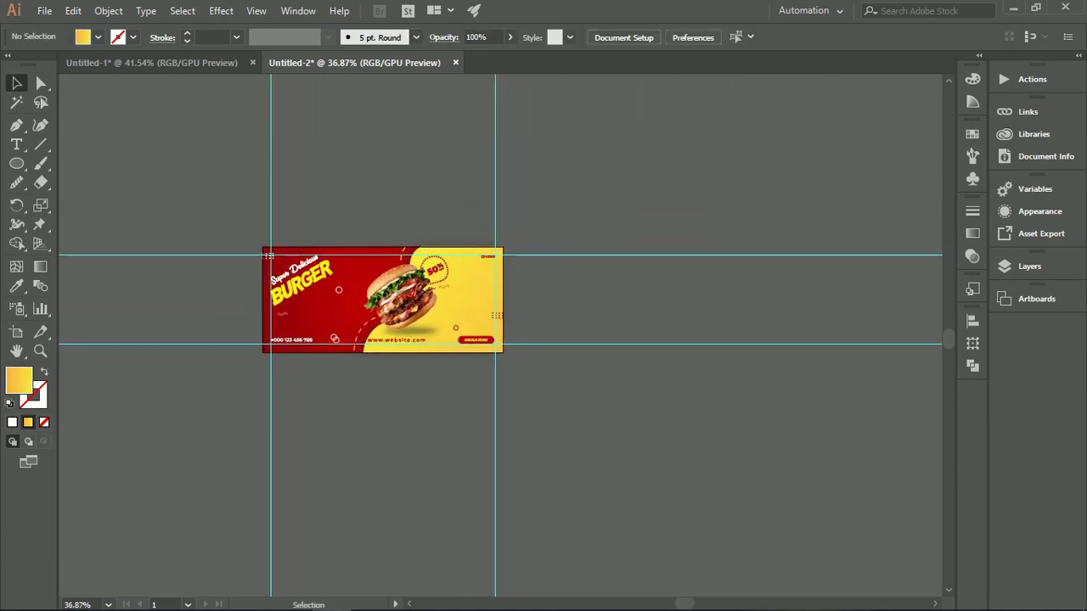
Draw a small circle with the yellow-orange gradient fill on the empty canvas above the banner
{"action": "left_click_drag", "start_coordinate": [253, 241], "coordinate": [395, 328]}
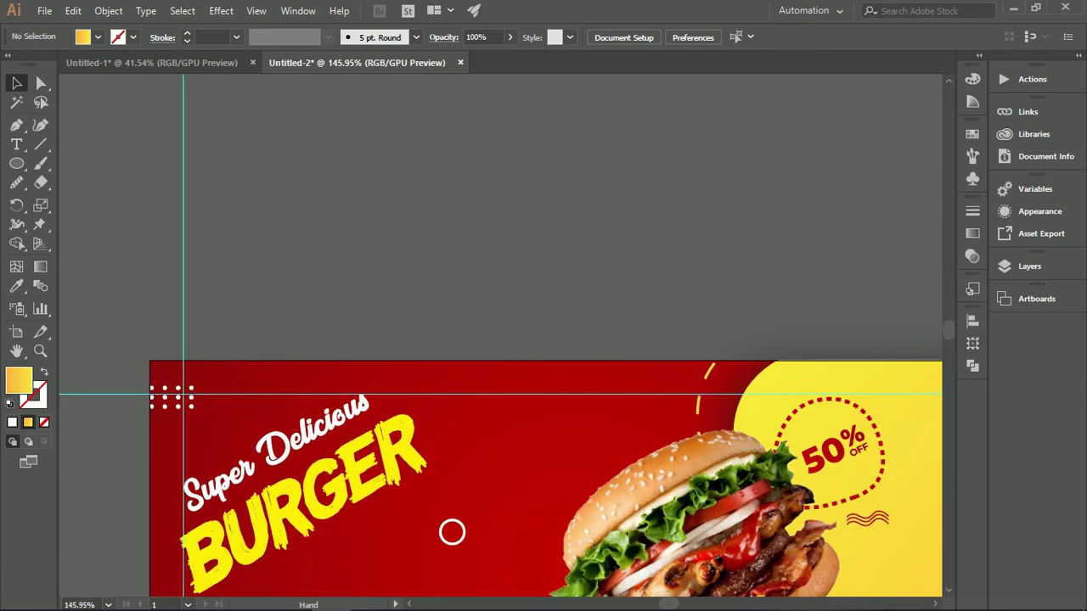
{"action": "scroll", "coordinate": [395, 328], "scroll_direction": "up", "scroll_amount": 2}
{"action": "left_click_drag", "start_coordinate": [456, 208], "coordinate": [489, 241]}
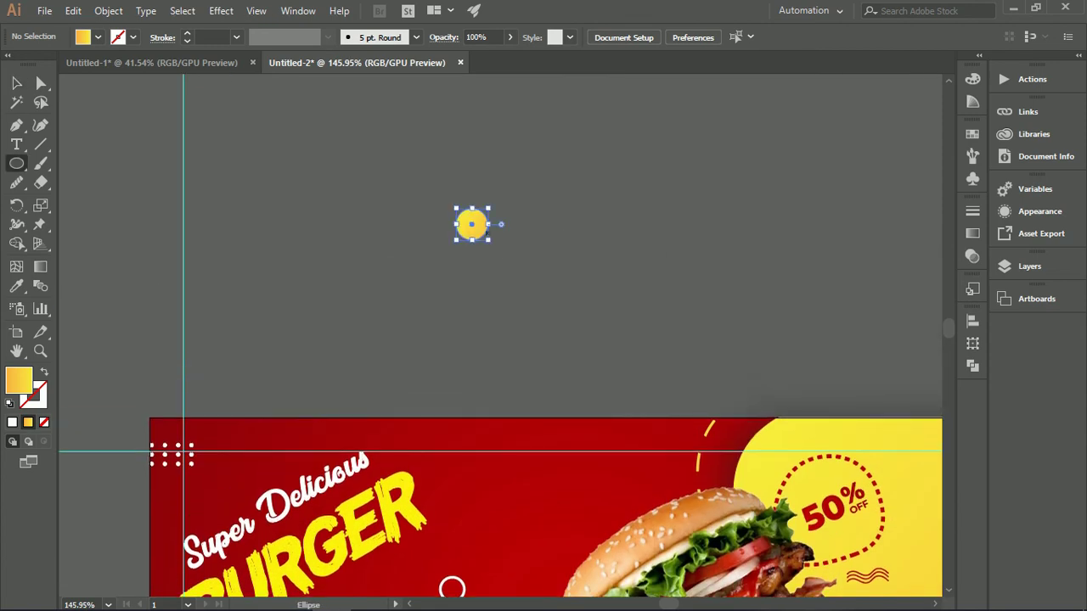
{"action": "left_click", "coordinate": [415, 252]}
{"action": "left_click_drag", "start_coordinate": [416, 252], "coordinate": [444, 252]}
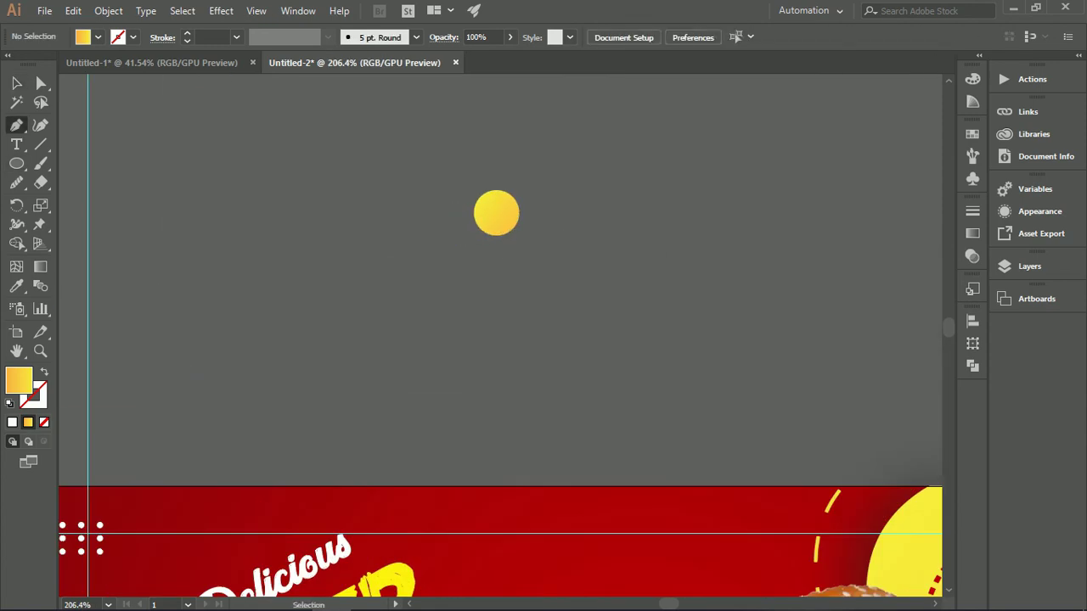
Draw a curved tail with the Pen tool tapering from the yellow circle to a sharp point below, and send it behind the circle
{"action": "left_click", "coordinate": [487, 192]}
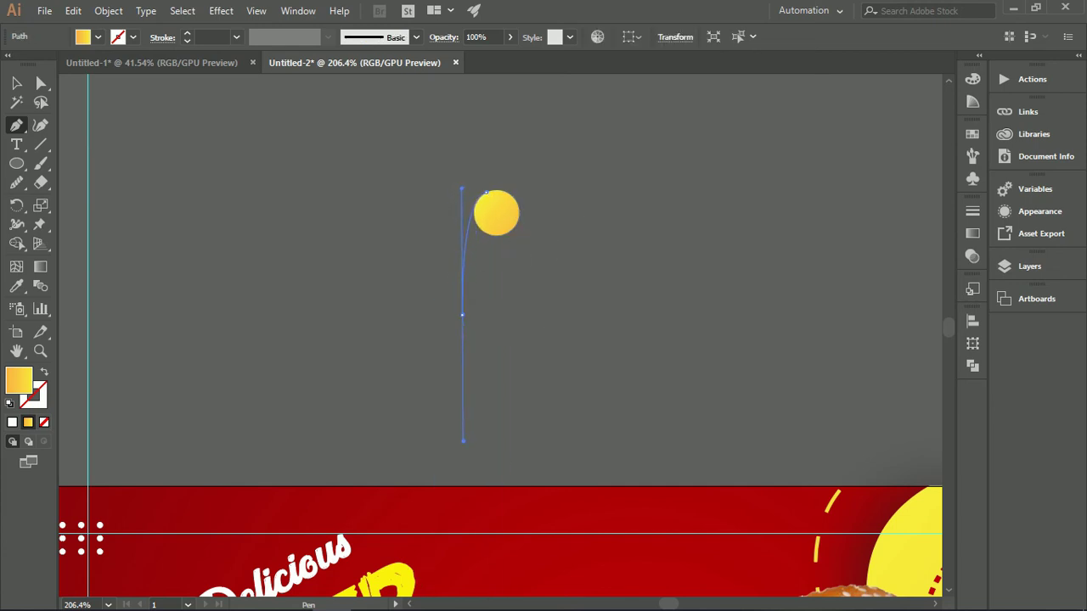
{"action": "left_click_drag", "start_coordinate": [463, 441], "coordinate": [463, 442]}
{"action": "left_click_drag", "start_coordinate": [468, 290], "coordinate": [498, 326]}
{"action": "left_click", "coordinate": [457, 332]}
{"action": "left_click_drag", "start_coordinate": [516, 235], "coordinate": [470, 365]}
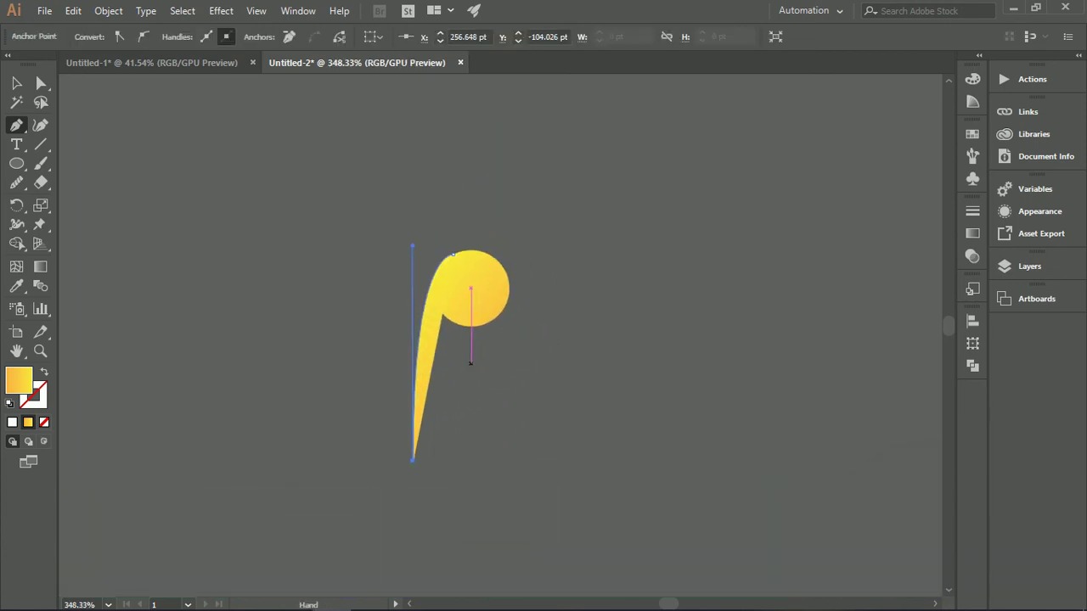
{"action": "left_click_drag", "start_coordinate": [506, 303], "coordinate": [549, 285]}
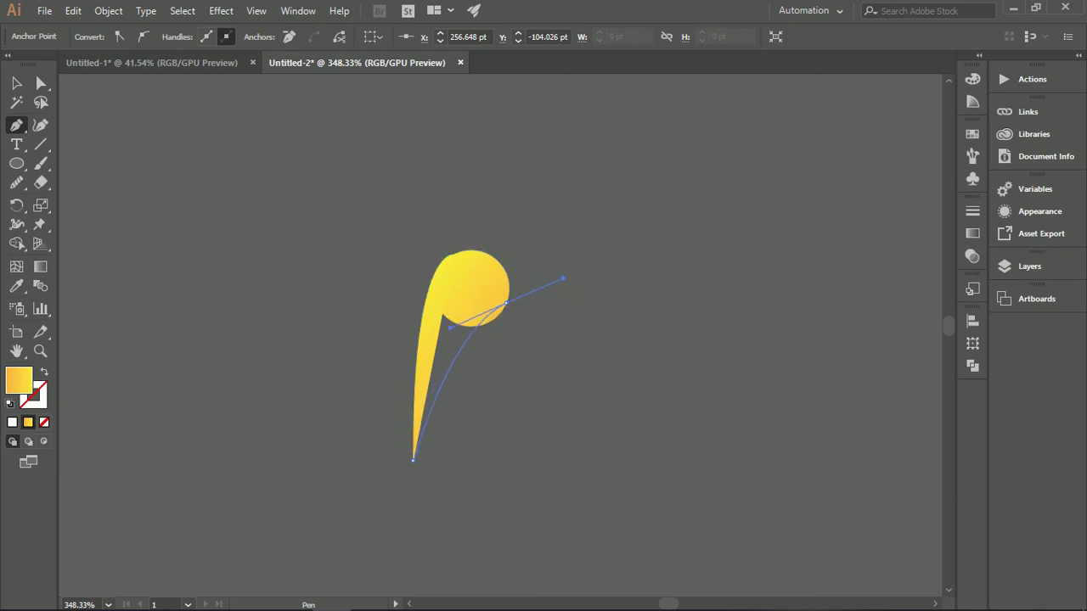
{"action": "left_click_drag", "start_coordinate": [564, 301], "coordinate": [568, 292]}
{"action": "left_click_drag", "start_coordinate": [456, 267], "coordinate": [486, 293]}
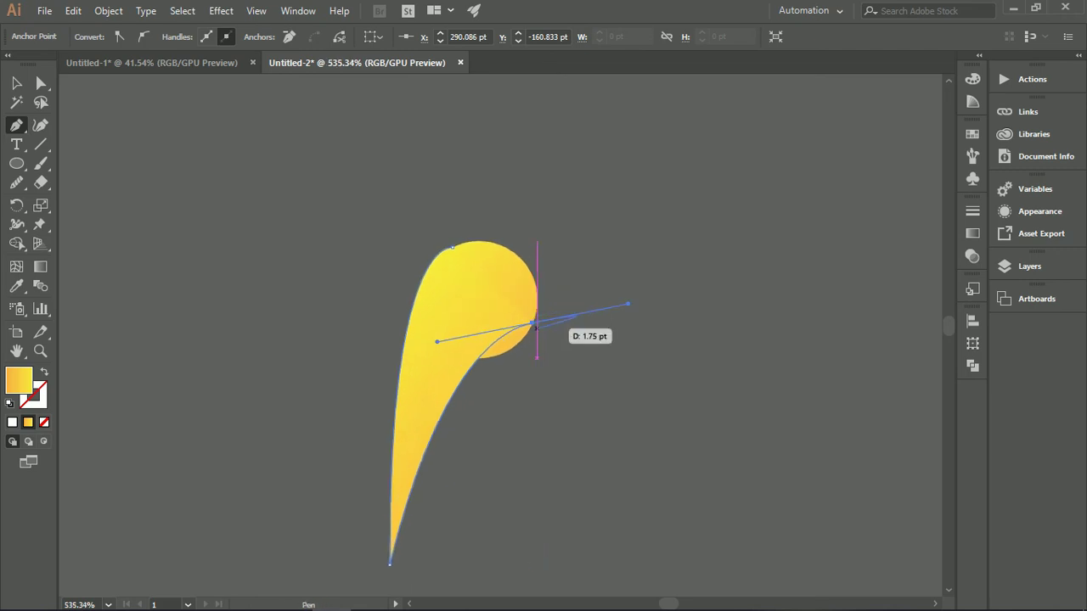
{"action": "key", "text": "ctrl+shift+["}
{"action": "key", "text": "v"}
{"action": "key", "text": "ctrl+shift+a"}
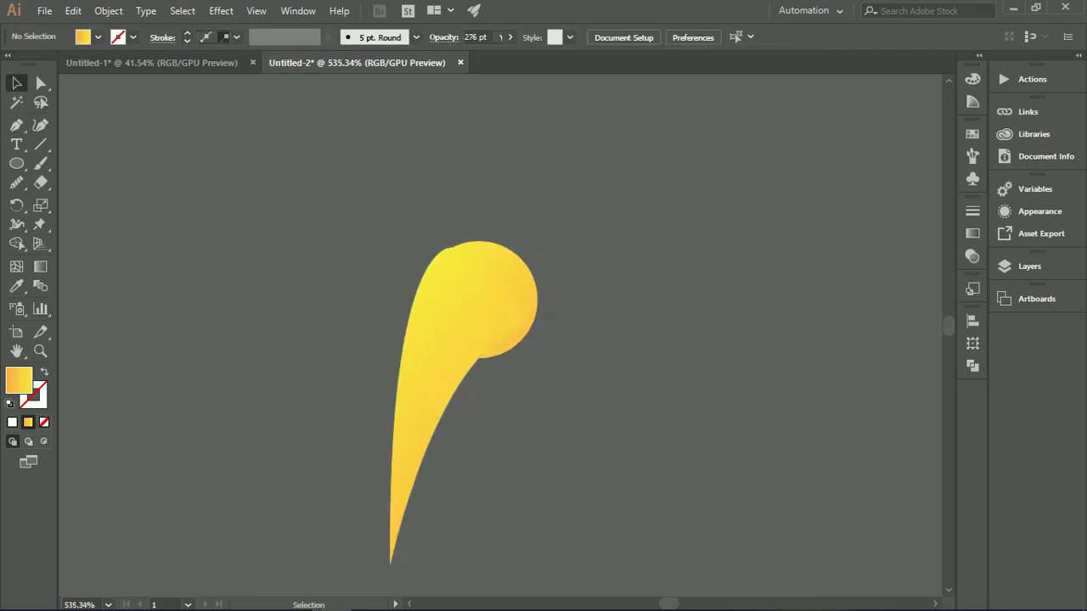
{"action": "left_click_drag", "start_coordinate": [450, 382], "coordinate": [474, 382]}
{"action": "left_click_drag", "start_coordinate": [474, 382], "coordinate": [496, 307]}
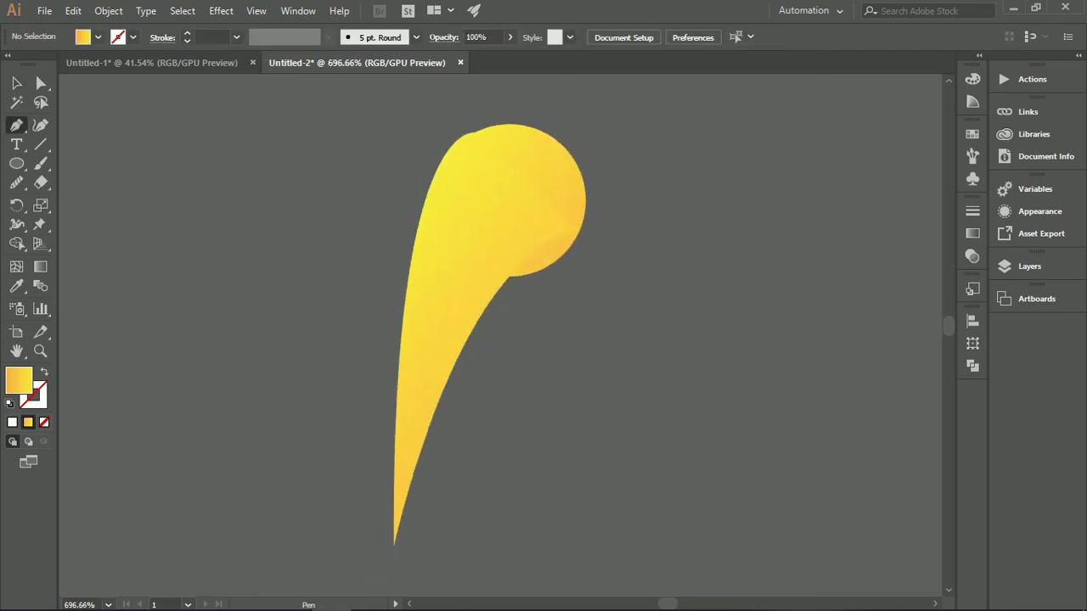
{"action": "left_click", "coordinate": [394, 544]}
{"action": "left_click_drag", "start_coordinate": [574, 240], "coordinate": [620, 205]}
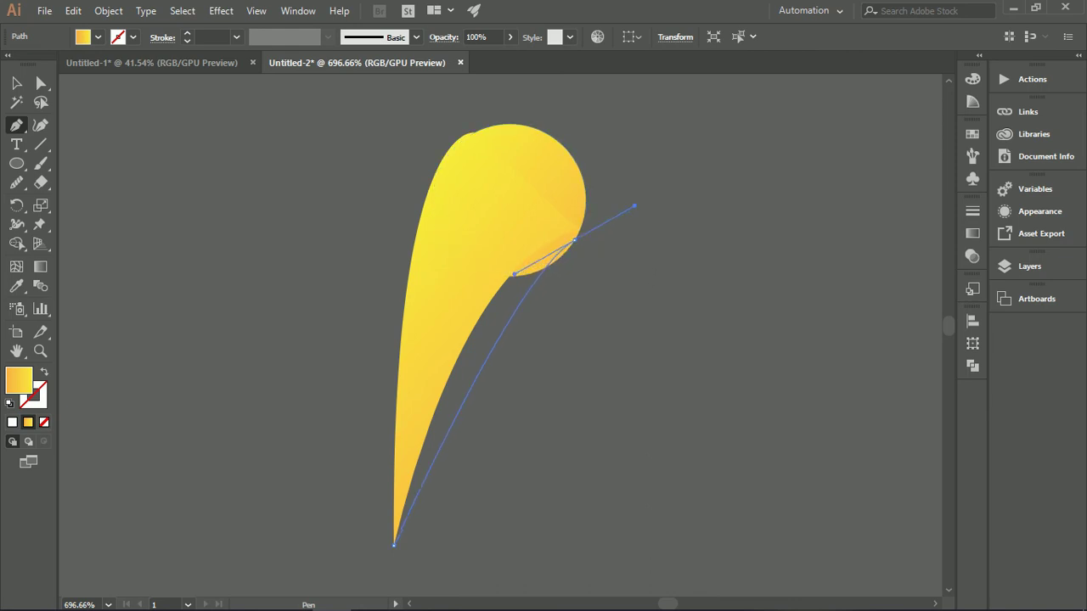
{"action": "key", "text": "ctrl+z"}
{"action": "key", "text": "ctrl+z"}
Draw a closed patch with the Pen tool that fills the notch between the circle's lower right and the middle of the tail
{"action": "left_click", "coordinate": [448, 381]}
{"action": "left_click", "coordinate": [564, 254]}
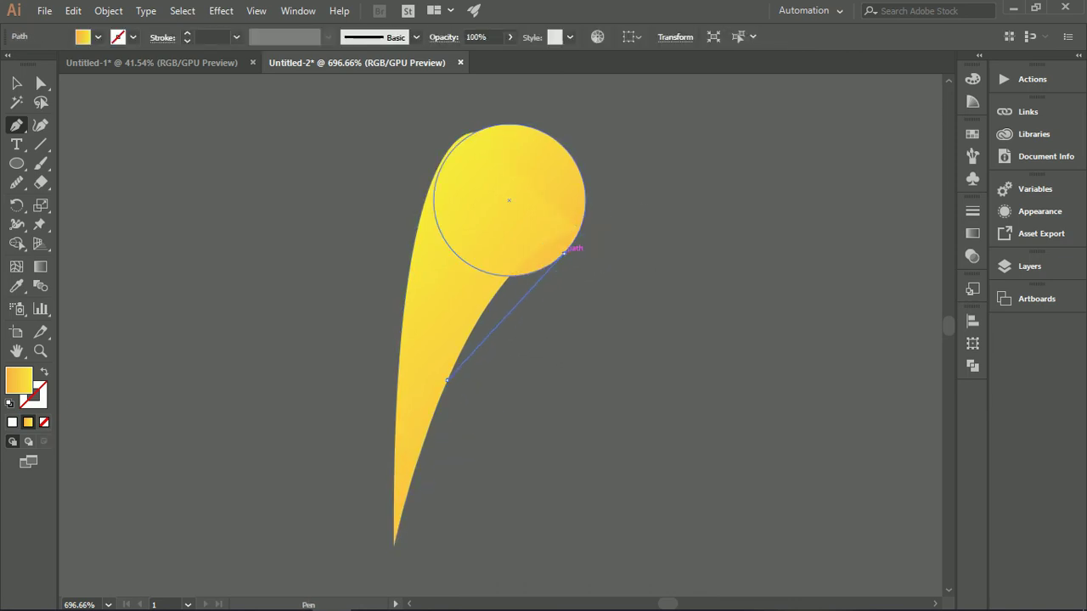
{"action": "left_click", "coordinate": [564, 254]}
{"action": "left_click", "coordinate": [556, 210]}
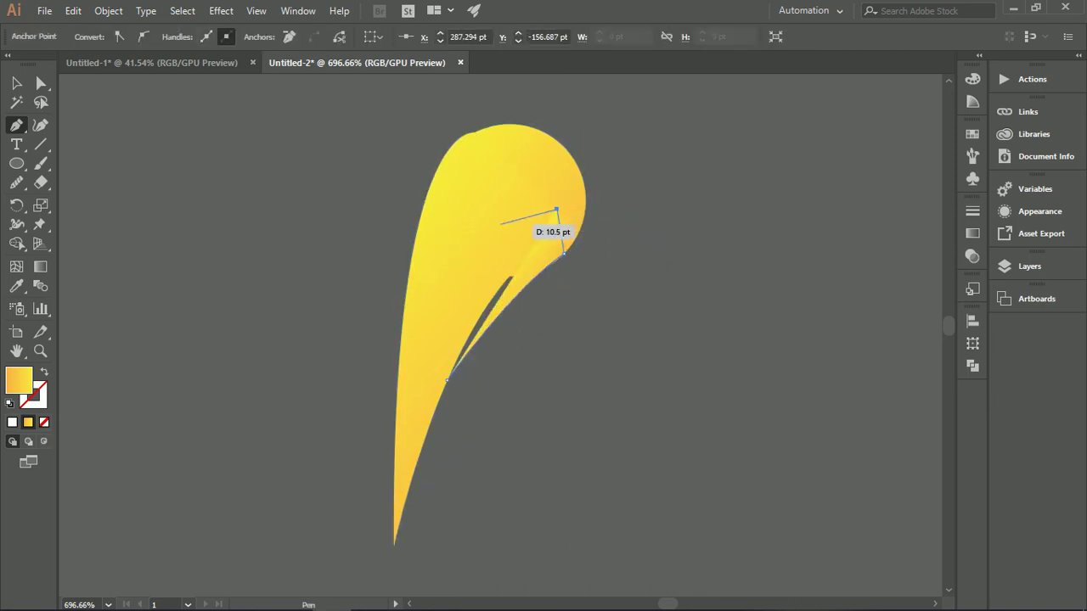
{"action": "left_click", "coordinate": [482, 235]}
{"action": "left_click", "coordinate": [424, 291]}
{"action": "key", "text": "v"}
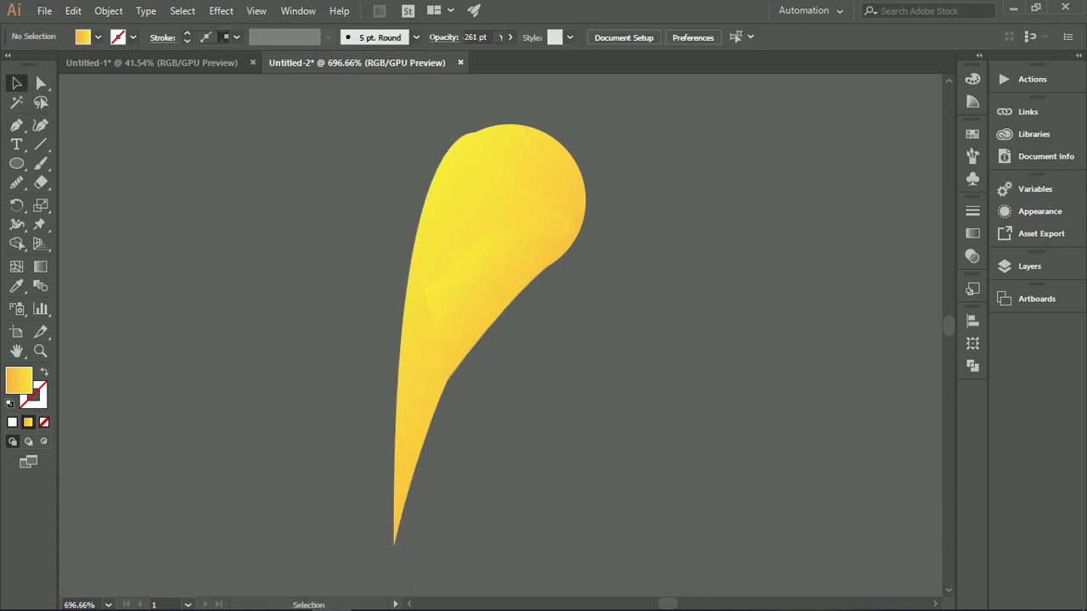
Unite the circle, tail and patch into a single drop shape with the Pathfinder
{"action": "key", "text": "ctrl+a"}
{"action": "left_click", "coordinate": [972, 366]}
{"action": "left_click", "coordinate": [787, 355]}
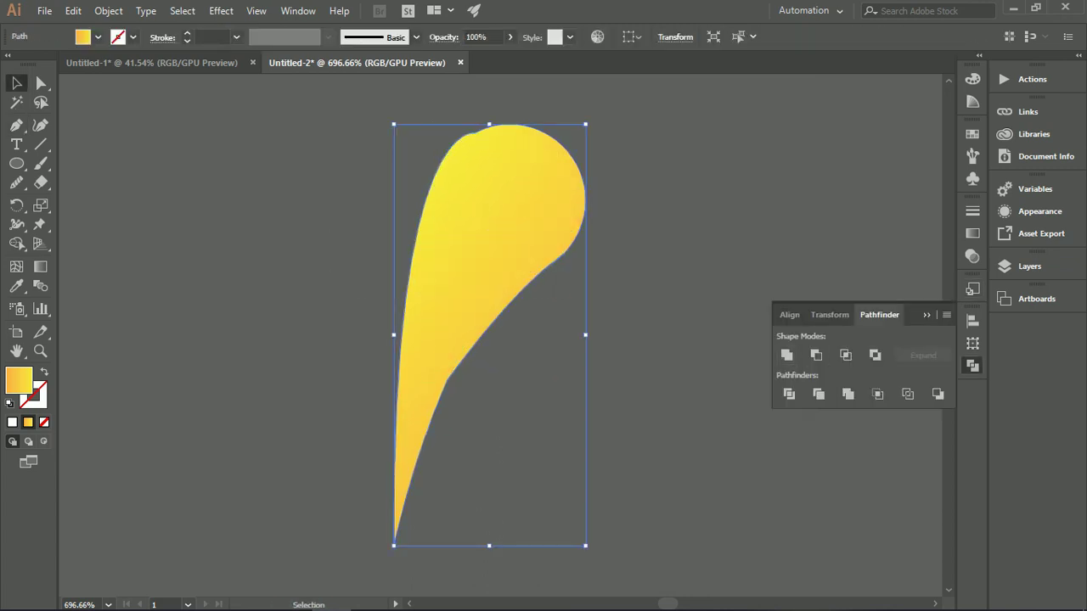
{"action": "left_click", "coordinate": [927, 316]}
{"action": "left_click", "coordinate": [748, 331]}
{"action": "left_click_drag", "start_coordinate": [425, 132], "coordinate": [518, 140]}
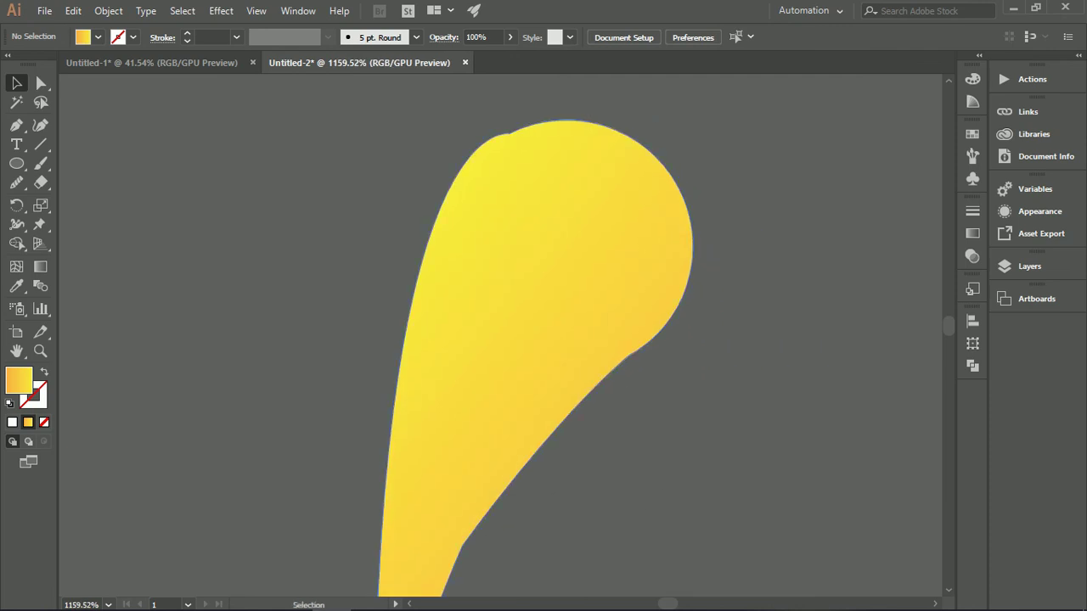
Smooth the corners along the drop shape's outline with the Smooth tool, from the rounded head down to the pointed tail
{"action": "left_click_drag", "start_coordinate": [641, 310], "coordinate": [595, 319]}
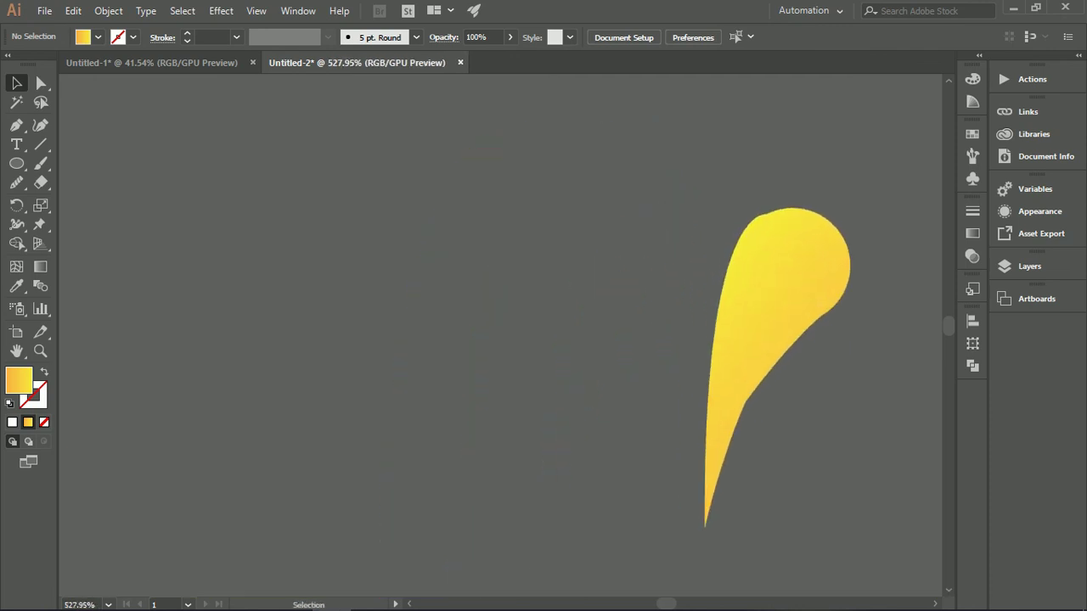
{"action": "left_click_drag", "start_coordinate": [764, 297], "coordinate": [644, 236]}
{"action": "left_click", "coordinate": [649, 238]}
{"action": "left_click", "coordinate": [16, 183]}
{"action": "left_click_drag", "start_coordinate": [592, 323], "coordinate": [659, 322]}
{"action": "left_click_drag", "start_coordinate": [758, 217], "coordinate": [598, 475]}
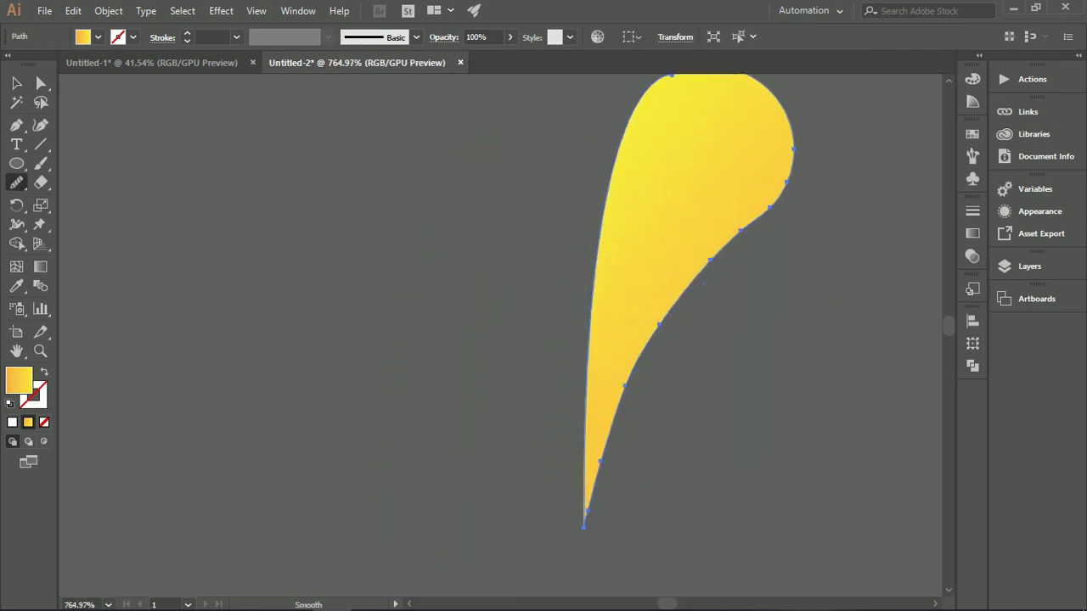
{"action": "left_click_drag", "start_coordinate": [704, 284], "coordinate": [699, 407]}
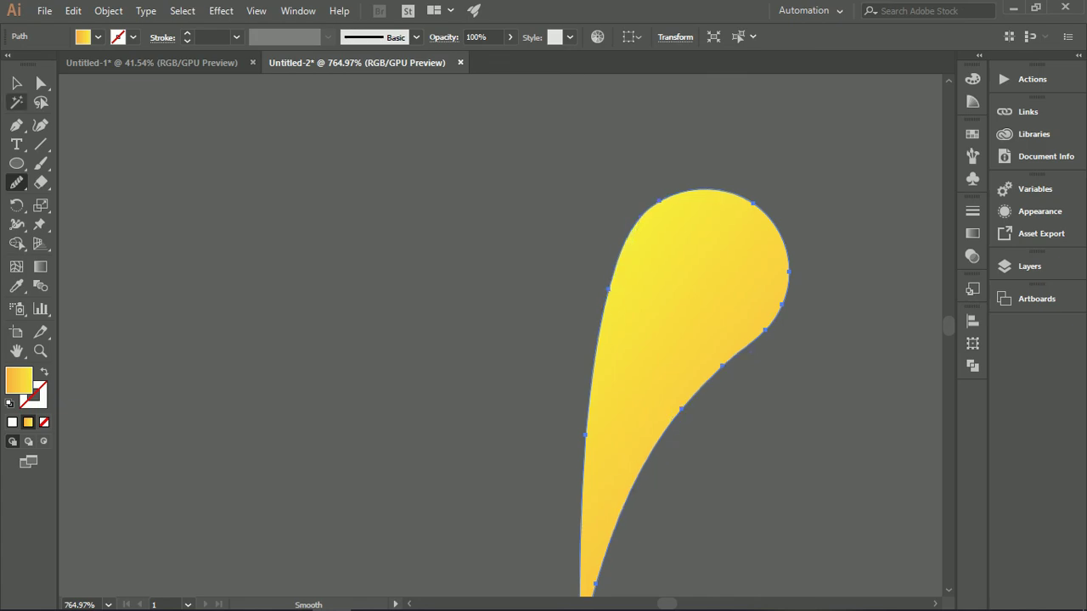
{"action": "key", "text": "v"}
{"action": "left_click", "coordinate": [473, 365]}
Rotate the yellow drop so its tail points left, and place a duplicate just above it
{"action": "left_click_drag", "start_coordinate": [474, 365], "coordinate": [356, 365]}
{"action": "left_click_drag", "start_coordinate": [357, 408], "coordinate": [386, 407]}
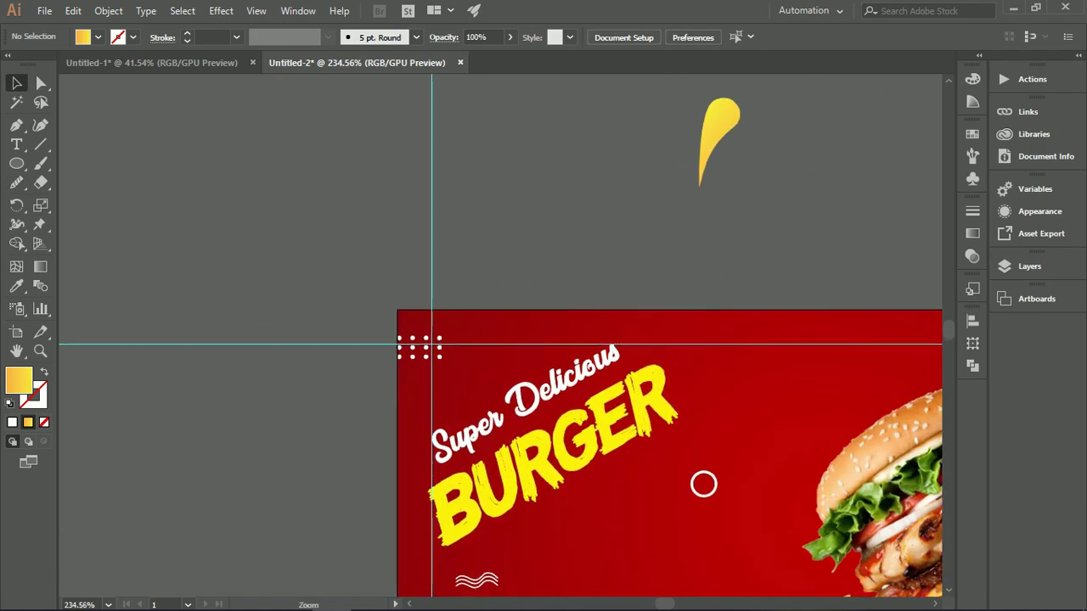
{"action": "left_click_drag", "start_coordinate": [725, 118], "coordinate": [605, 241]}
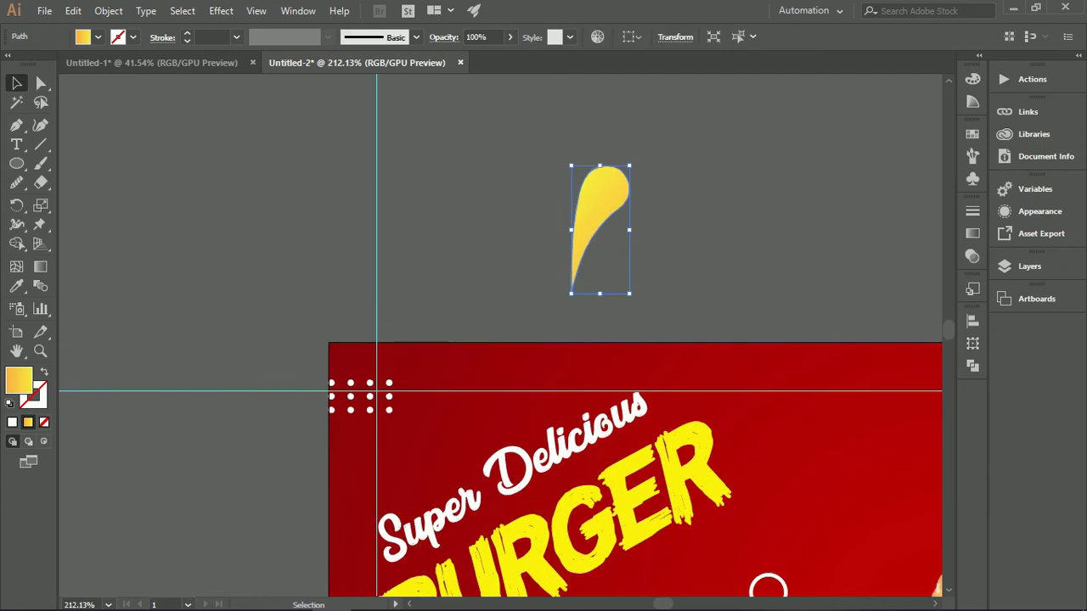
{"action": "left_click_drag", "start_coordinate": [639, 162], "coordinate": [702, 255]}
{"action": "mouse_move", "coordinate": [635, 226]}
{"action": "left_mouse_down"}
{"action": "mouse_move", "coordinate": [567, 120]}
{"action": "mouse_move", "coordinate": [645, 165]}
{"action": "mouse_move", "coordinate": [641, 207]}
{"action": "left_mouse_up"}
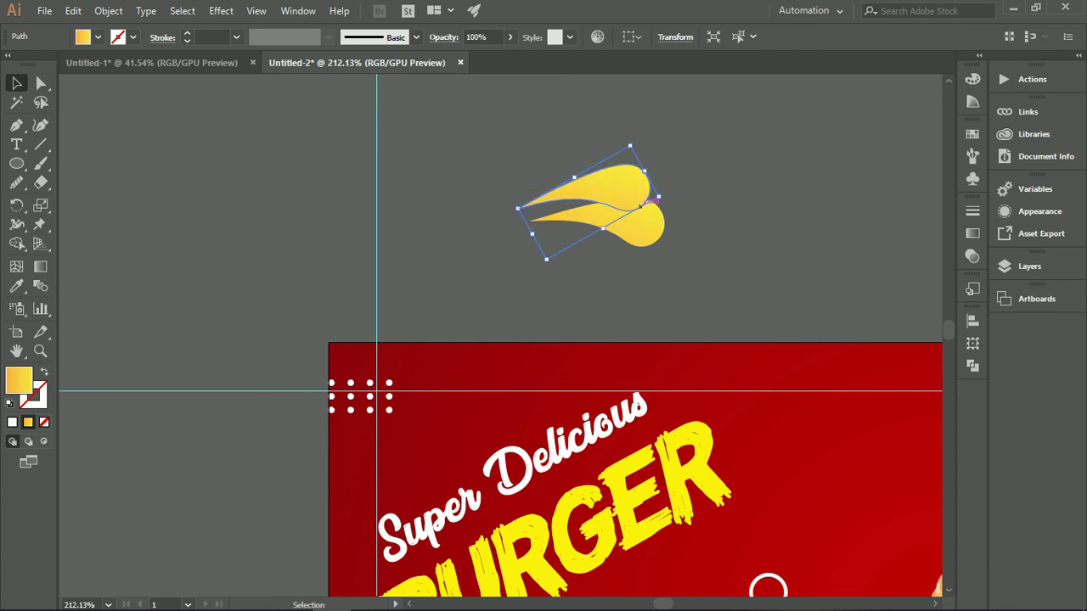
Reflect the upper drop across the horizontal axis
{"action": "left_click", "coordinate": [16, 205]}
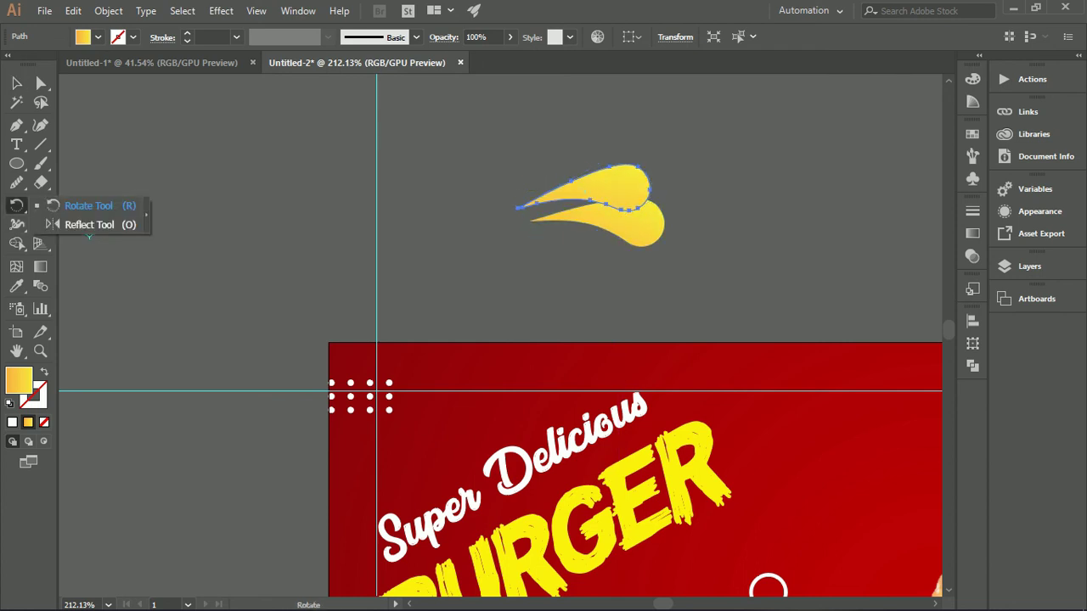
{"action": "key", "text": "o"}
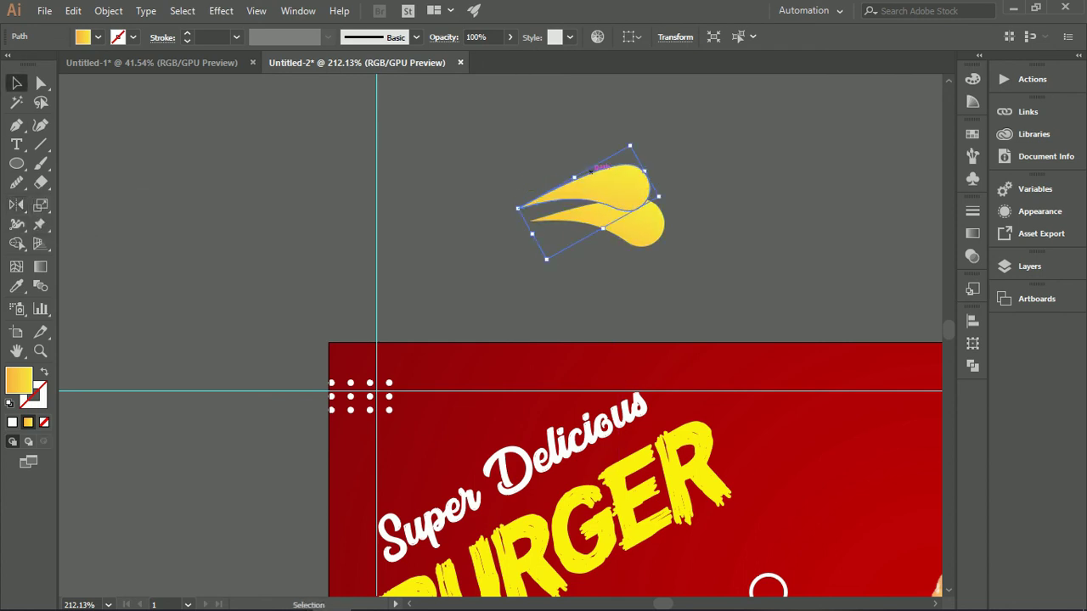
{"action": "key", "text": "o"}
{"action": "key", "text": "Return"}
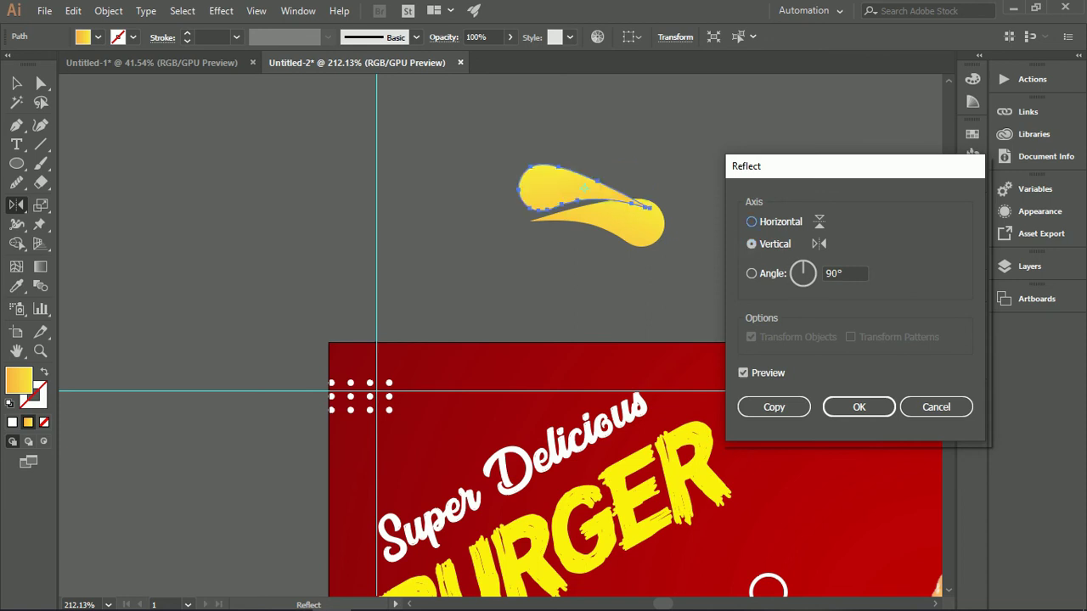
{"action": "left_click", "coordinate": [752, 222]}
{"action": "left_click", "coordinate": [860, 407]}
Rotate the upper drop steeply upward, set its tip just above the lower drop's tip, and scale it down
{"action": "key", "text": "v"}
{"action": "left_click_drag", "start_coordinate": [662, 179], "coordinate": [642, 123]}
{"action": "left_click_drag", "start_coordinate": [627, 148], "coordinate": [616, 92]}
{"action": "left_click_drag", "start_coordinate": [589, 161], "coordinate": [574, 151]}
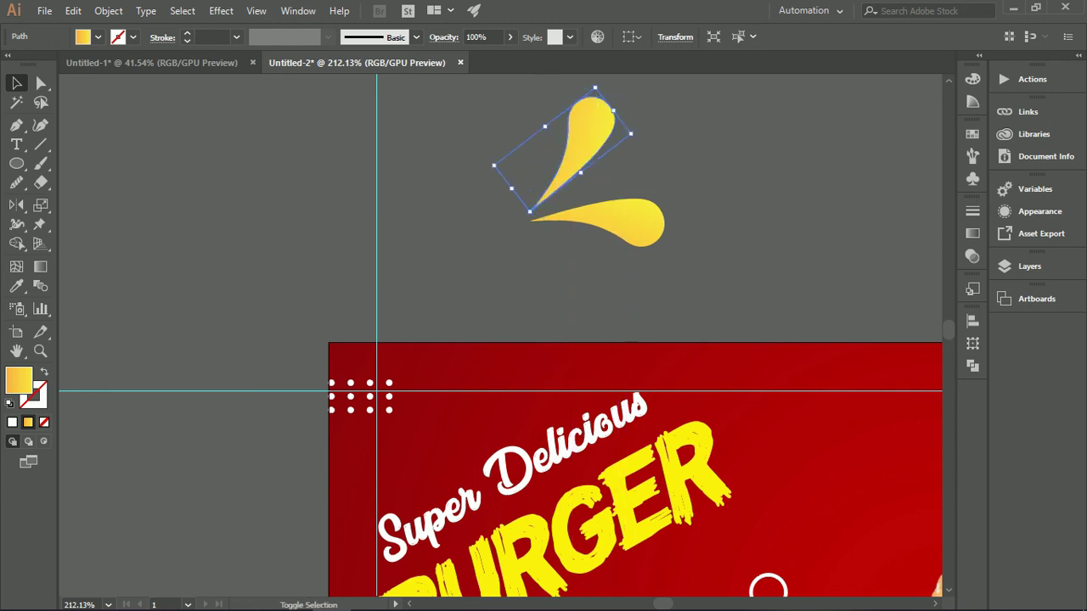
{"action": "left_click_drag", "start_coordinate": [594, 87], "coordinate": [574, 127]}
Fill the small upper drop with white and the larger lower drop with solid yellow
{"action": "left_click", "coordinate": [98, 37]}
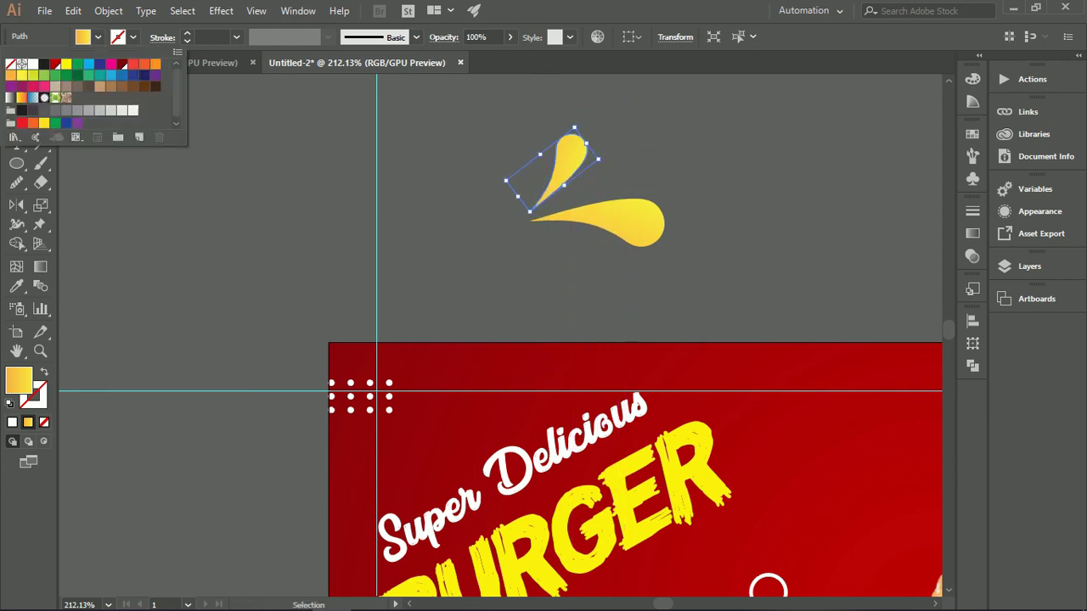
{"action": "left_click", "coordinate": [37, 65]}
{"action": "left_click", "coordinate": [255, 187]}
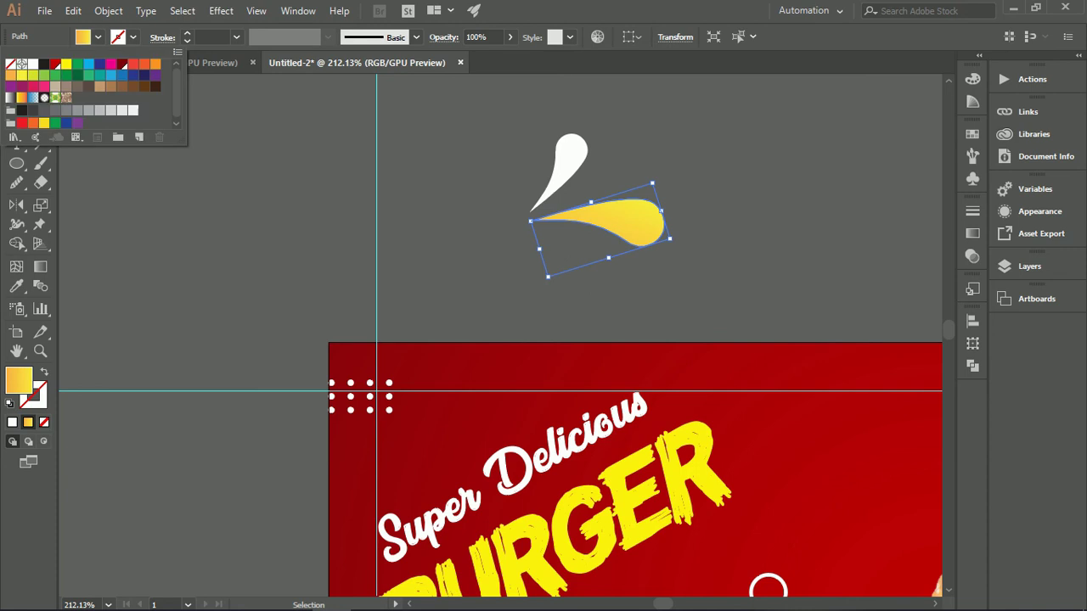
{"action": "left_click", "coordinate": [67, 65]}
{"action": "key", "text": "ctrl+shift+a"}
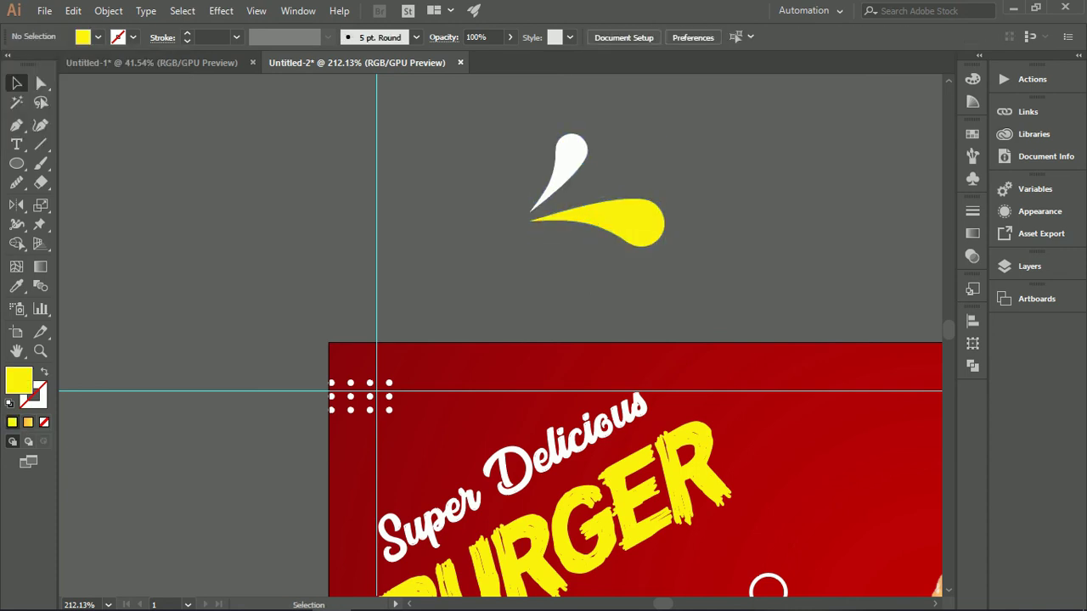
Group the two drops, scale the group down, and place it beside the end of the word "Delicious" on the banner
{"action": "key", "text": "ctrl+a"}
{"action": "left_click_drag", "start_coordinate": [665, 134], "coordinate": [582, 203]}
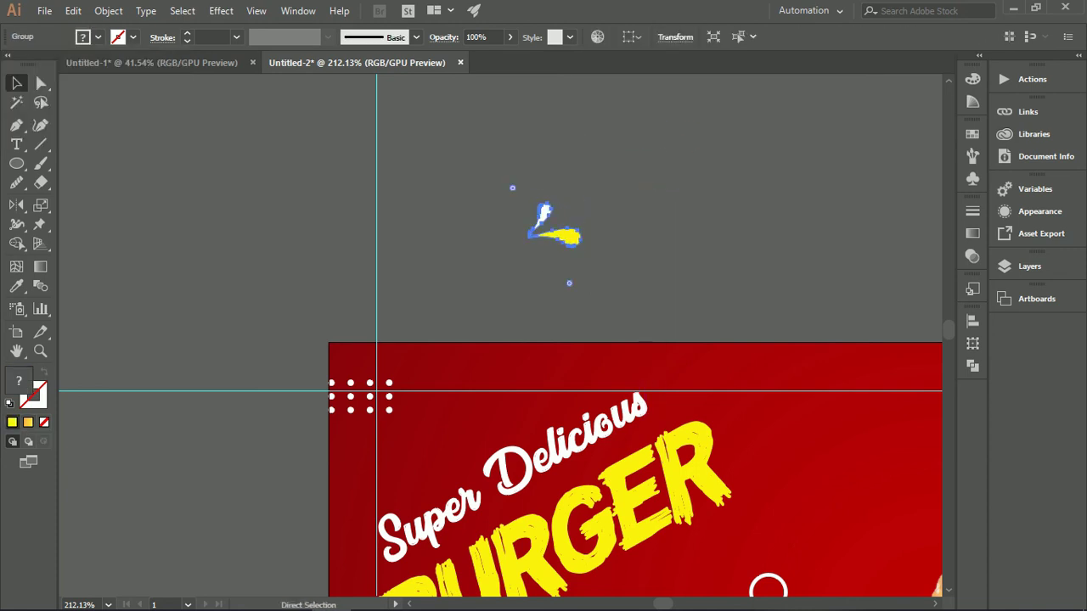
{"action": "left_click_drag", "start_coordinate": [629, 370], "coordinate": [688, 370]}
{"action": "mouse_move", "coordinate": [630, 391]}
{"action": "left_mouse_down"}
{"action": "mouse_move", "coordinate": [641, 400]}
{"action": "mouse_move", "coordinate": [630, 391]}
{"action": "left_mouse_up"}
{"action": "left_click", "coordinate": [687, 406]}
{"action": "left_click_drag", "start_coordinate": [688, 416], "coordinate": [636, 416]}
{"action": "left_click_drag", "start_coordinate": [635, 416], "coordinate": [743, 247]}
Duplicate the drop group to the start of the word "Super" and reflect the copy across the vertical axis
{"action": "left_click_drag", "start_coordinate": [748, 233], "coordinate": [409, 398]}
{"action": "key", "text": "o"}
{"action": "left_click", "coordinate": [409, 398], "text": "alt"}
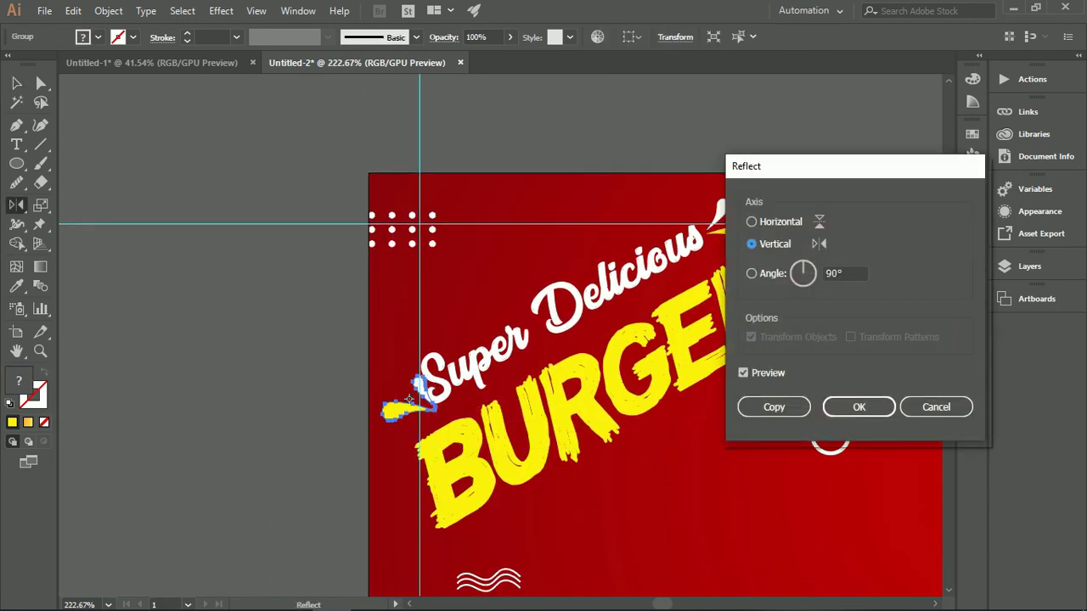
{"action": "key", "text": "Return"}
Rotate the mirrored drop group counterclockwise and move it clear of the letter S in "Super"
{"action": "key", "text": "v"}
{"action": "left_click_drag", "start_coordinate": [396, 445], "coordinate": [450, 445]}
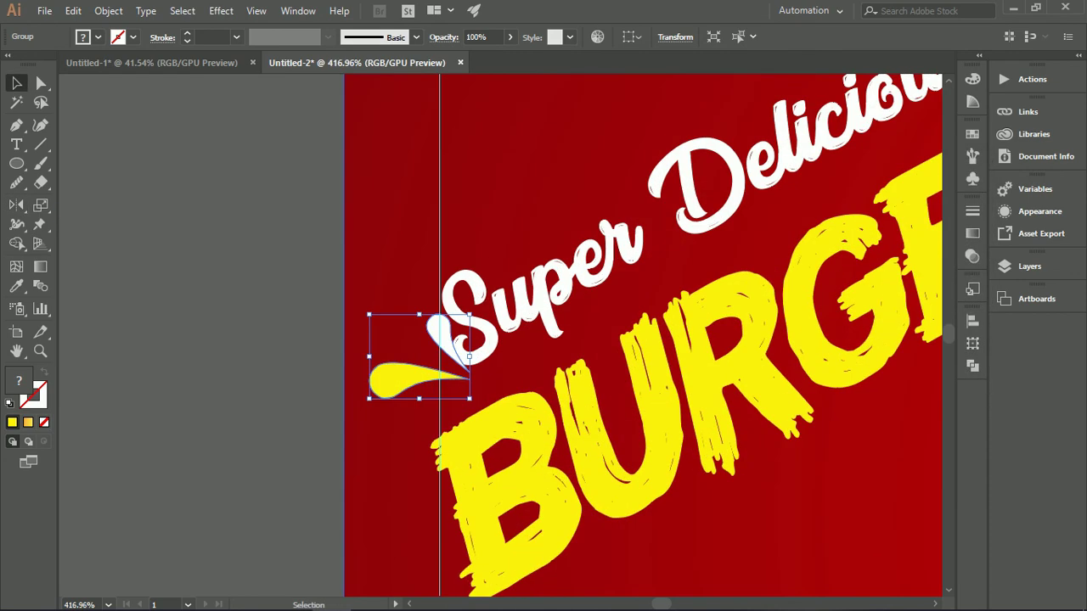
{"action": "left_click_drag", "start_coordinate": [475, 404], "coordinate": [546, 341]}
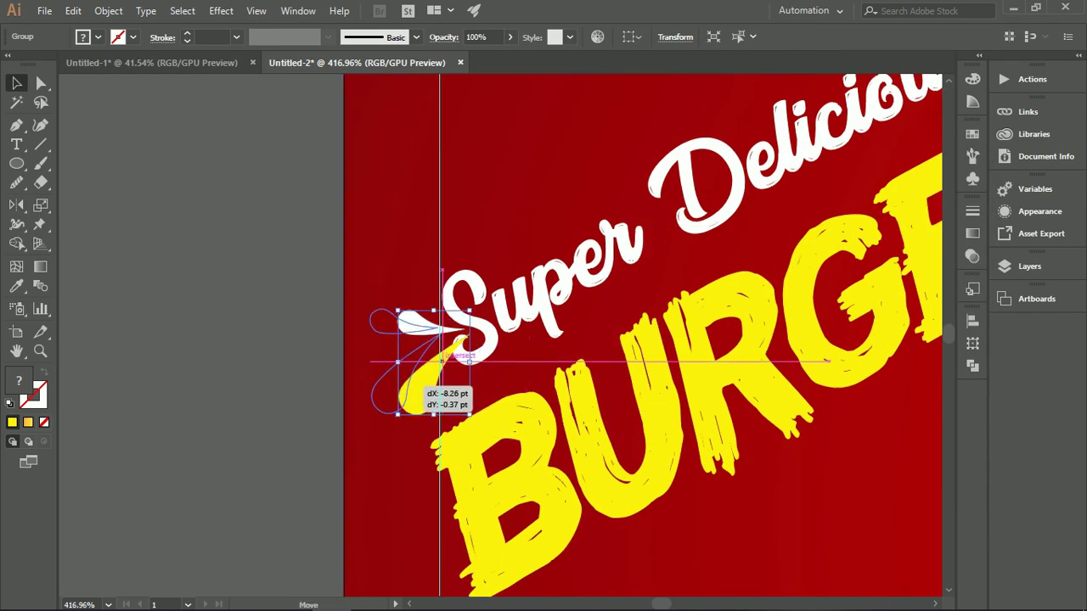
{"action": "left_click_drag", "start_coordinate": [412, 379], "coordinate": [412, 379]}
Deselect the drops and hide the guides with the whole banner in view
{"action": "left_click", "coordinate": [384, 255]}
{"action": "left_click_drag", "start_coordinate": [510, 280], "coordinate": [459, 280]}
{"action": "left_click_drag", "start_coordinate": [510, 246], "coordinate": [450, 246]}
{"action": "right_click", "coordinate": [534, 232]}
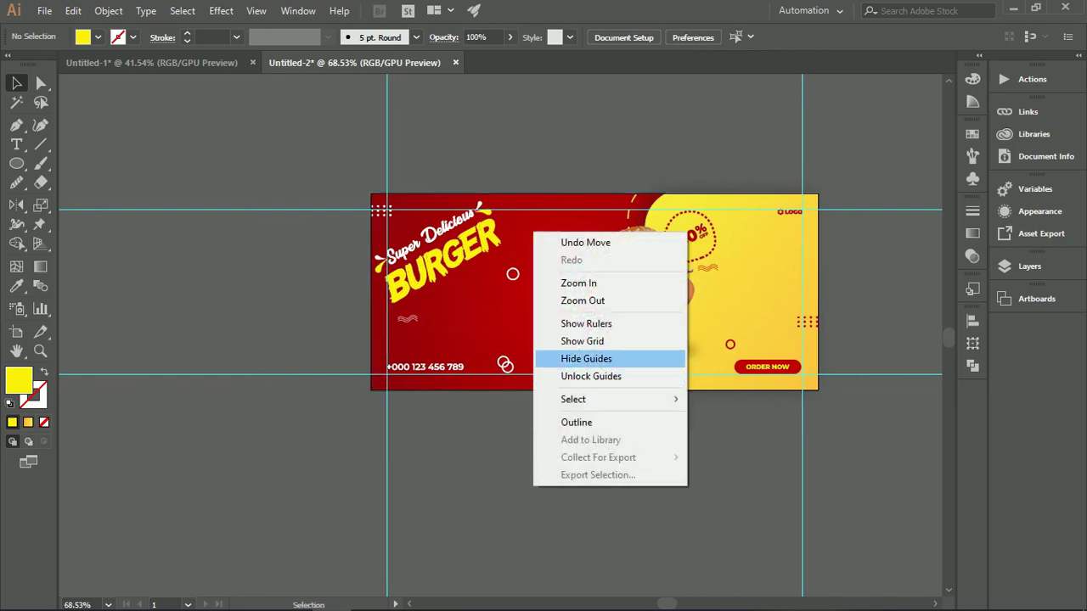
{"action": "left_click", "coordinate": [586, 359]}
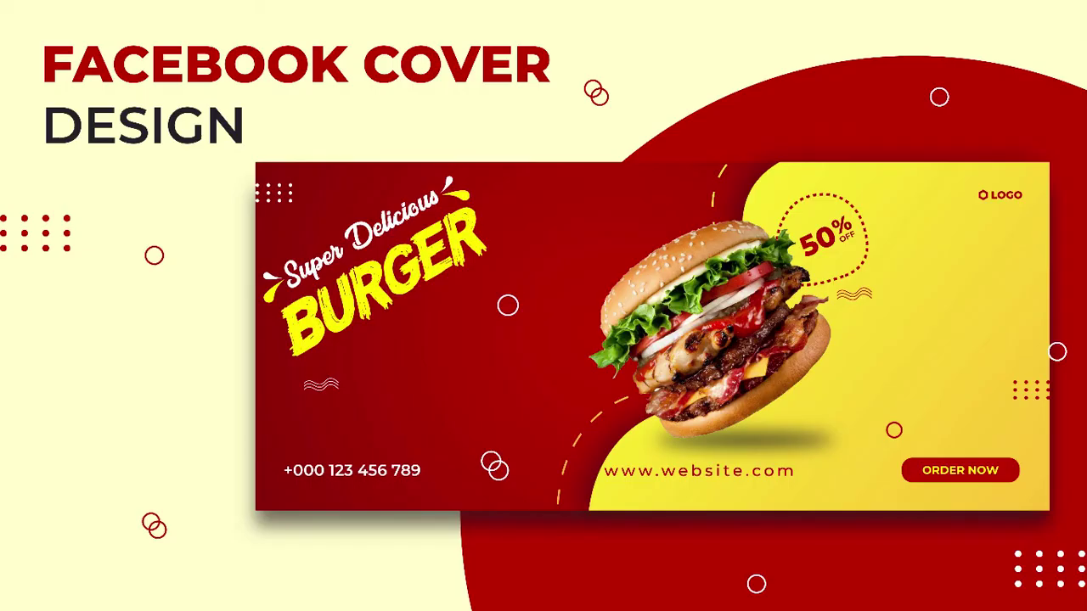